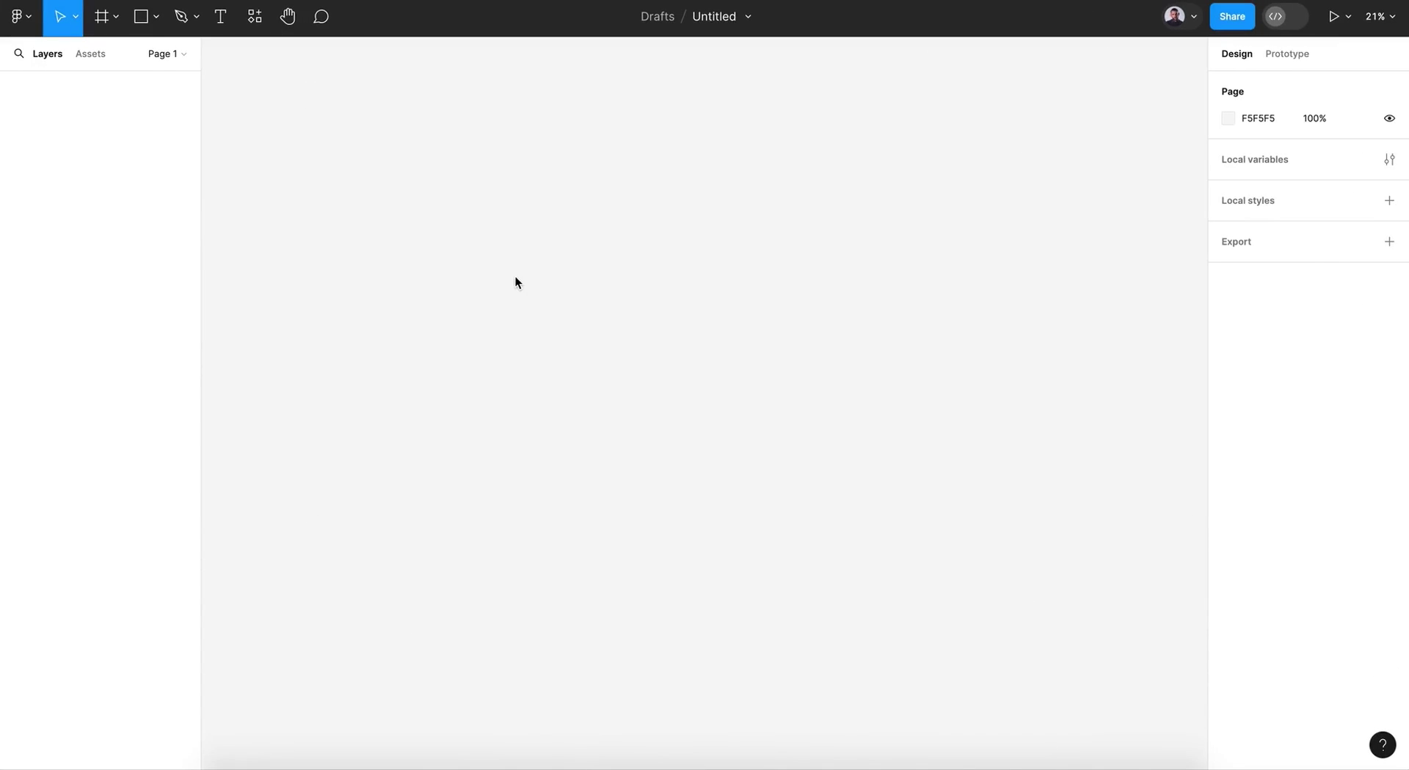
Launch the Freepik plugin from the Resources plugins list
left_click(287, 17)
left_click(255, 16)
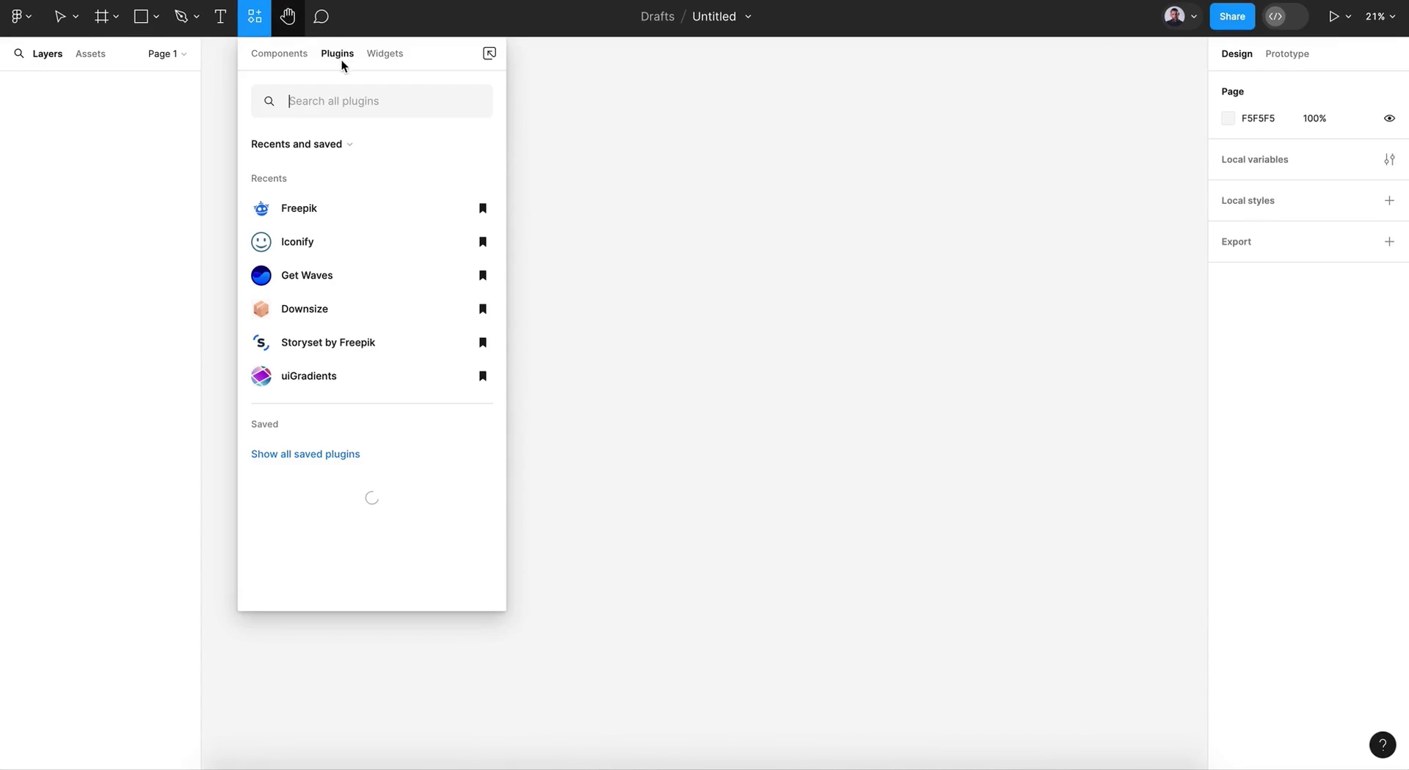
left_click(300, 213)
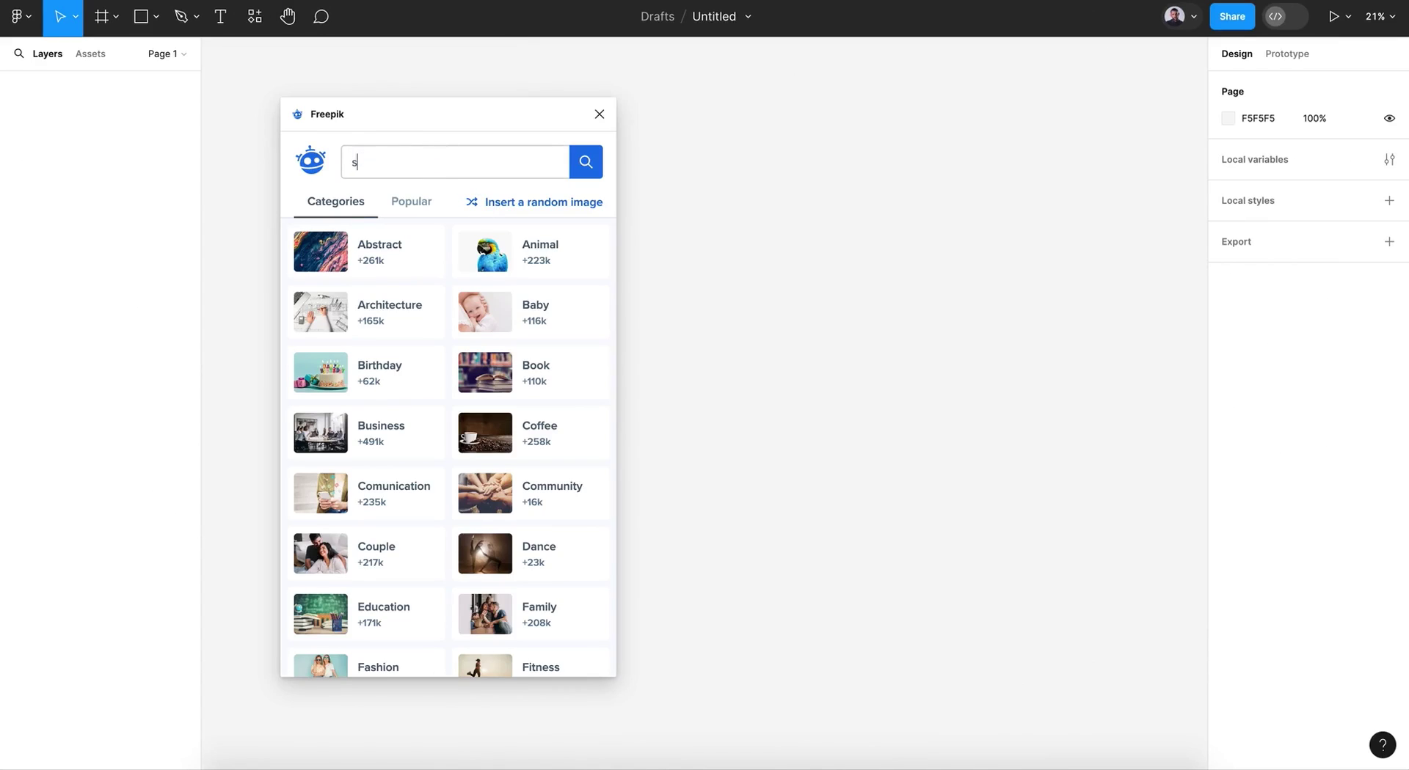
Search Freepik for 'space' and insert the astronaut-in-front-of-Earth photo onto the canvas
type("space")
key("Return")
scroll(487, 362, "down", 6)
scroll(504, 449, "down", 10)
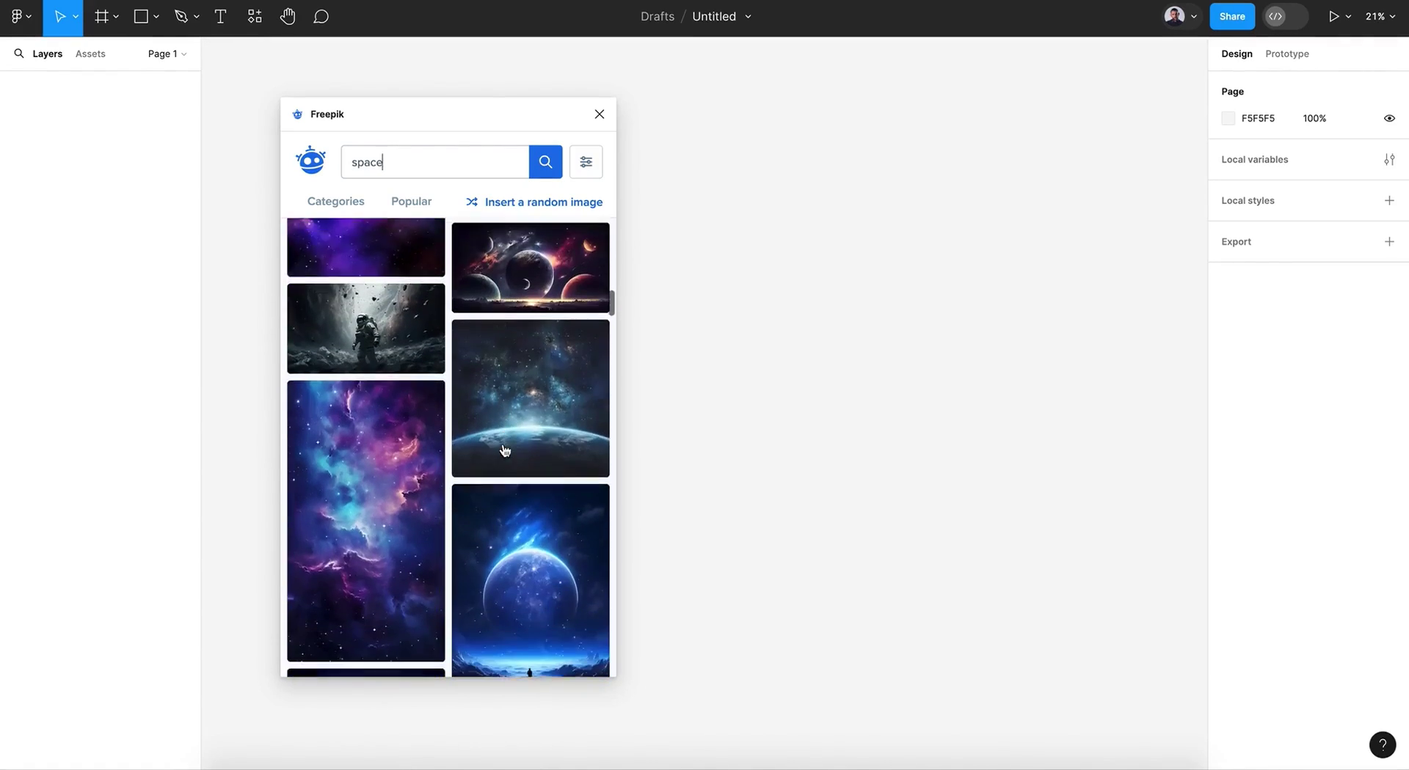
scroll(504, 450, "down", 4)
left_click(535, 348)
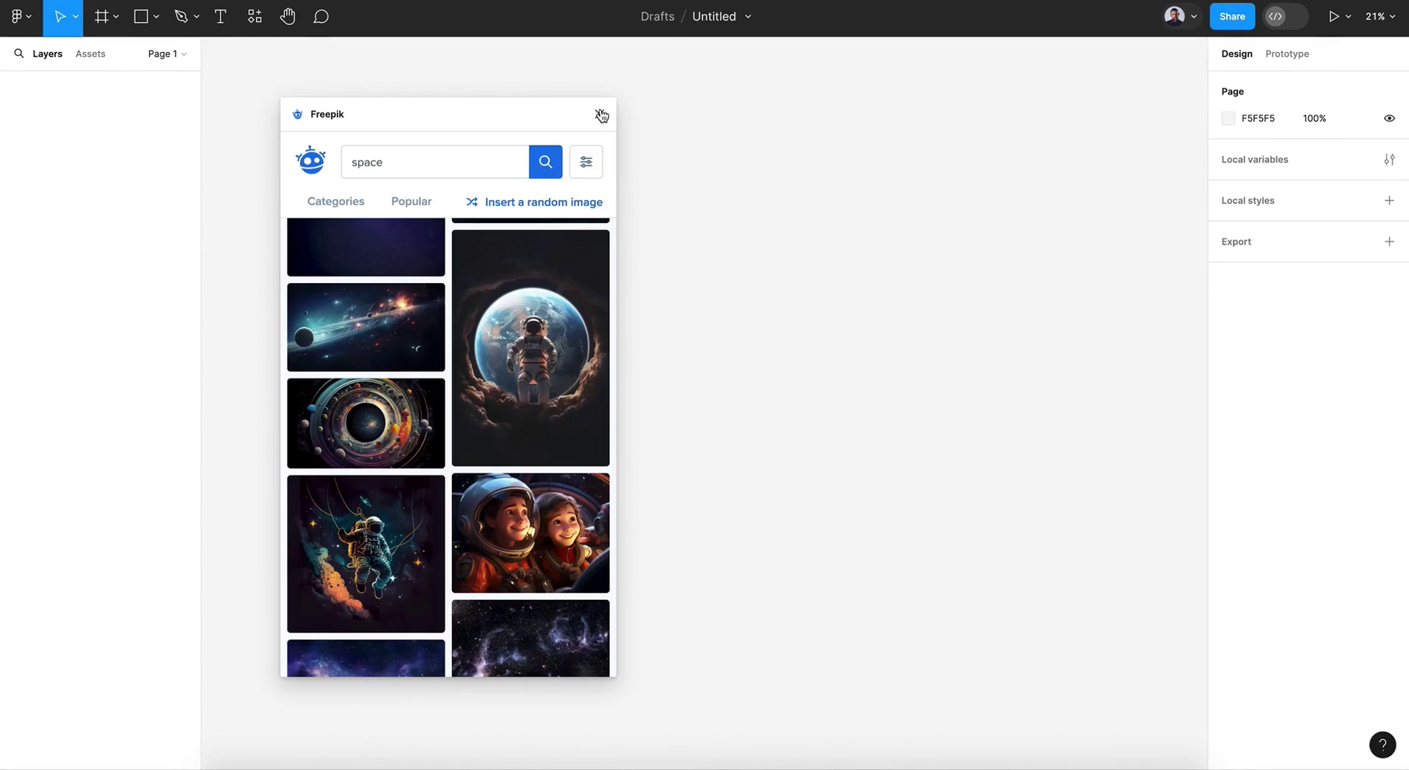
Close the Freepik plugin and crop the photo shorter by dragging its bottom edge up
left_click(598, 114)
scroll(842, 393, "down", 5)
scroll(842, 394, "right", 4)
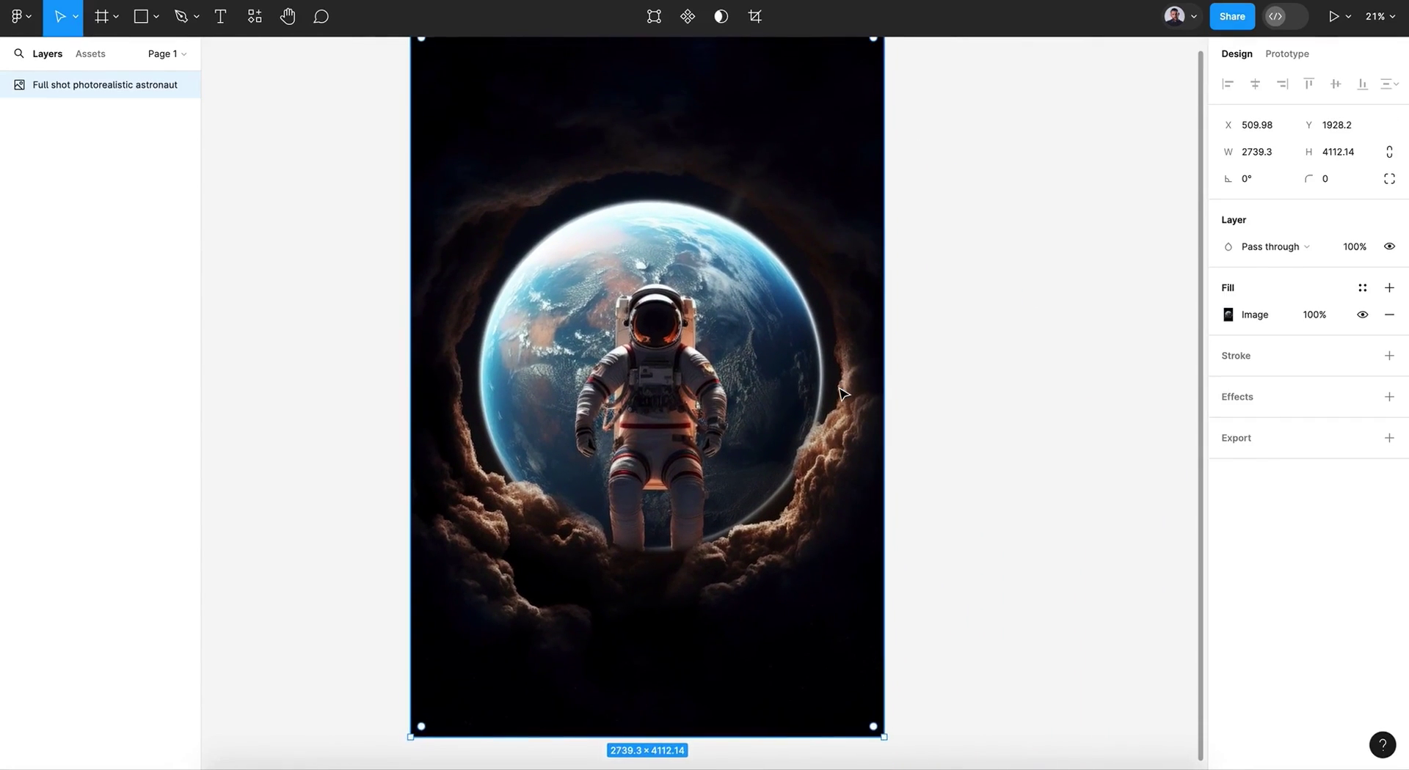
scroll(842, 393, "up", 5)
scroll(842, 393, "up", 1)
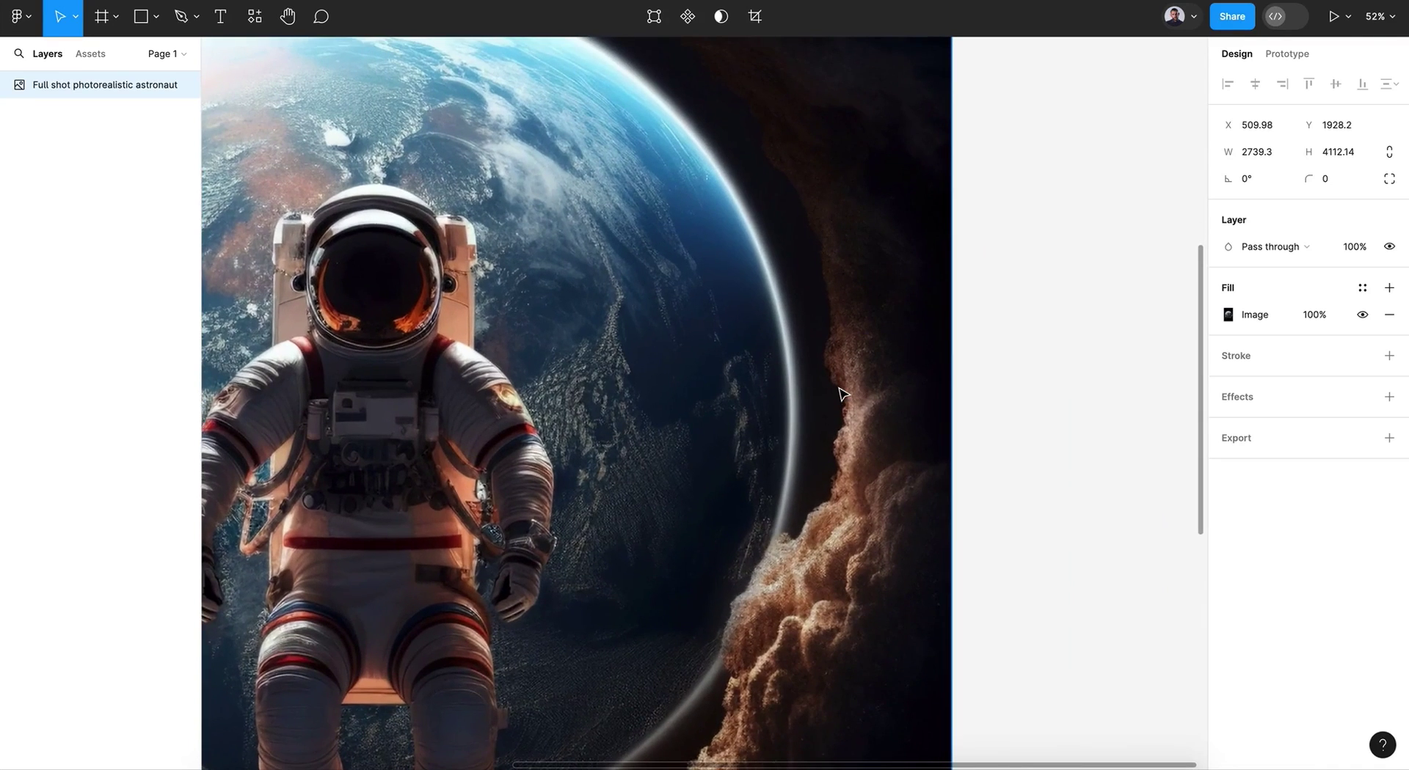
scroll(842, 393, "down", 5)
scroll(842, 393, "down", 1)
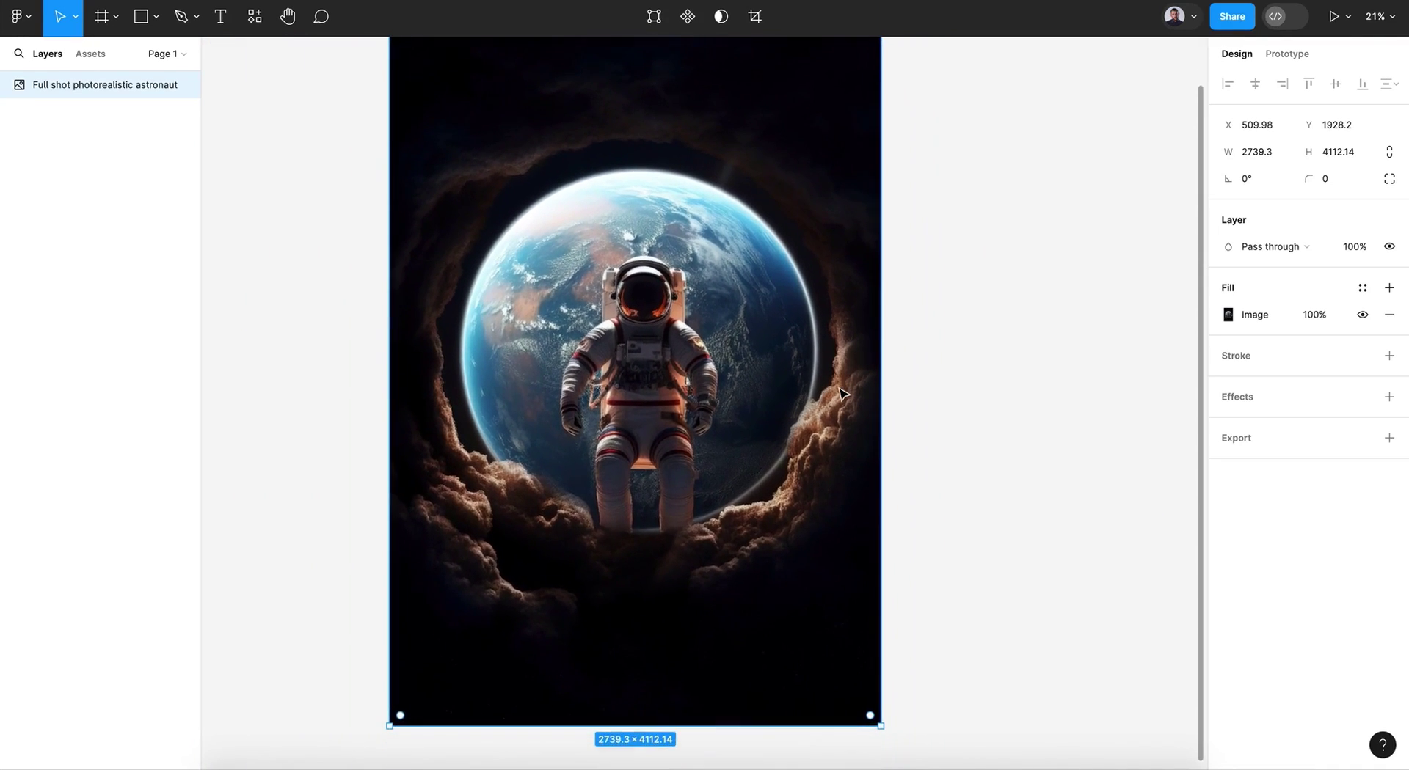
left_click_drag(694, 728, 689, 443)
scroll(690, 446, "up", 5)
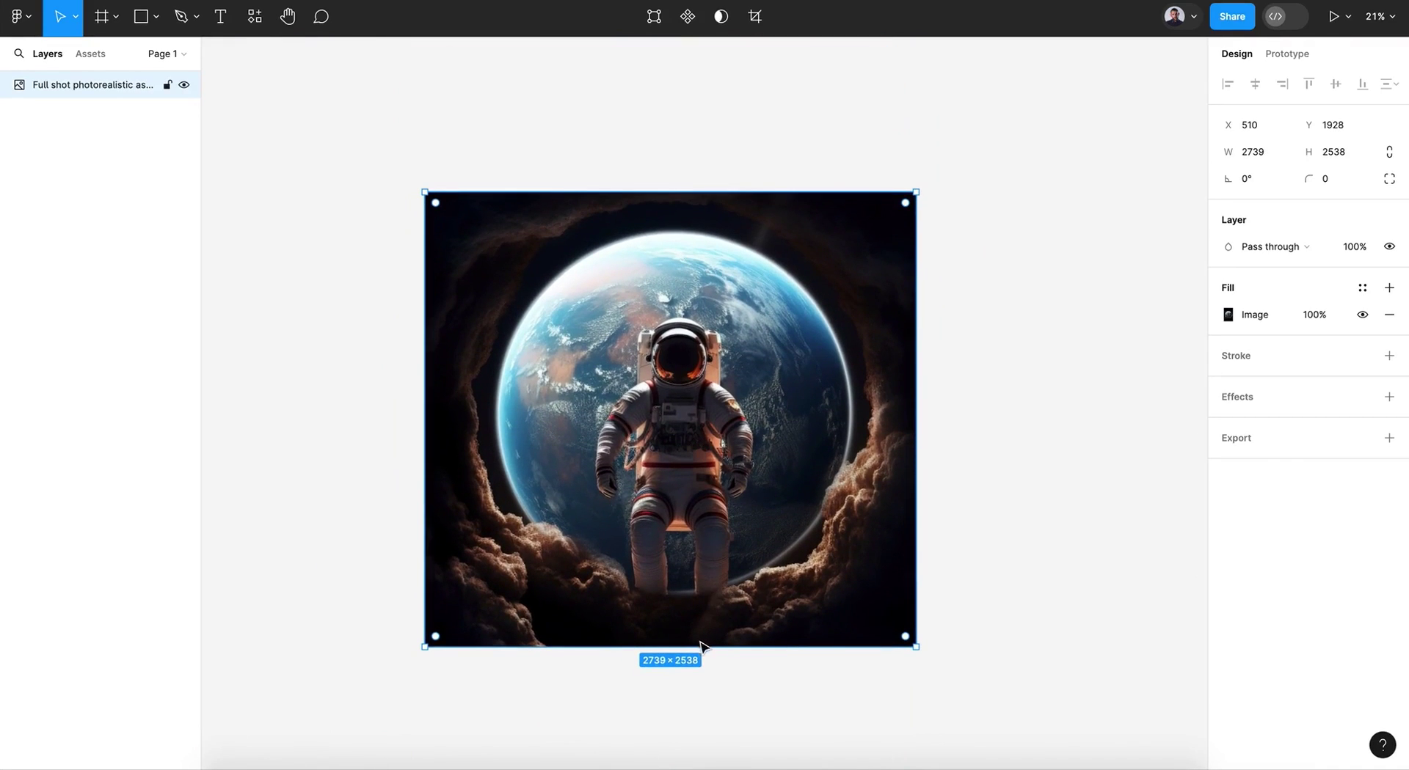
left_click_drag(699, 647, 699, 591)
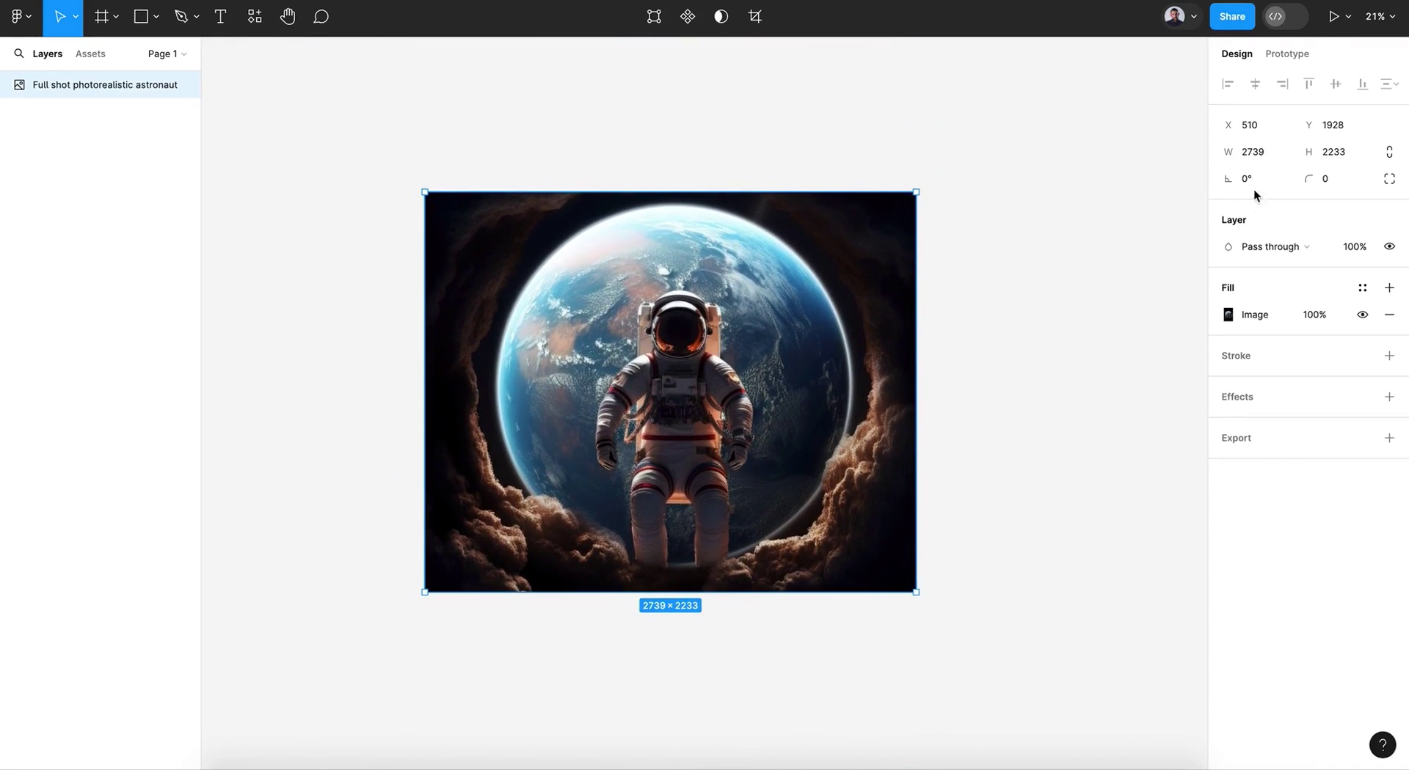
Set the photo to width 1980 and height 1080, then zoom to fit it
left_click(1257, 154)
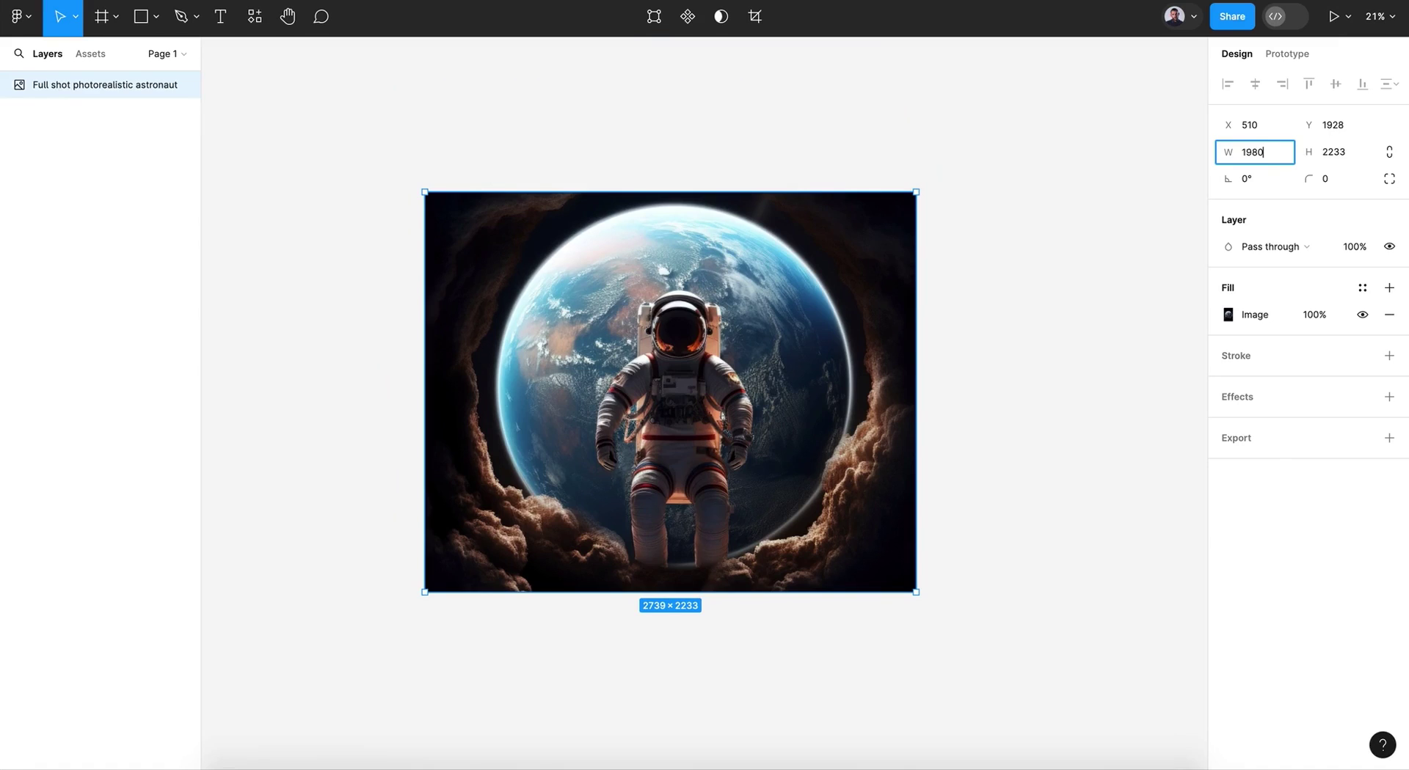
type("1980")
key("Return")
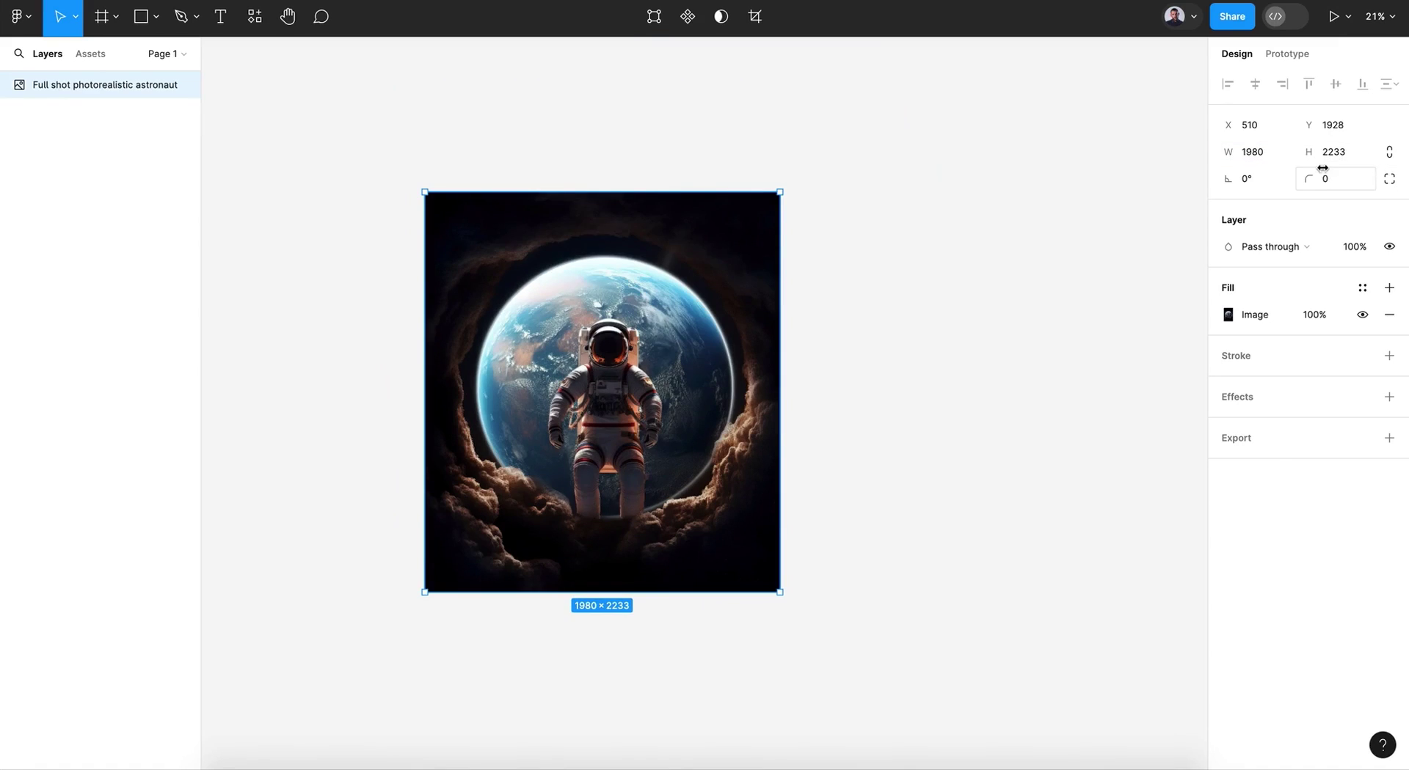
type("1080")
key("Return")
left_click(886, 425)
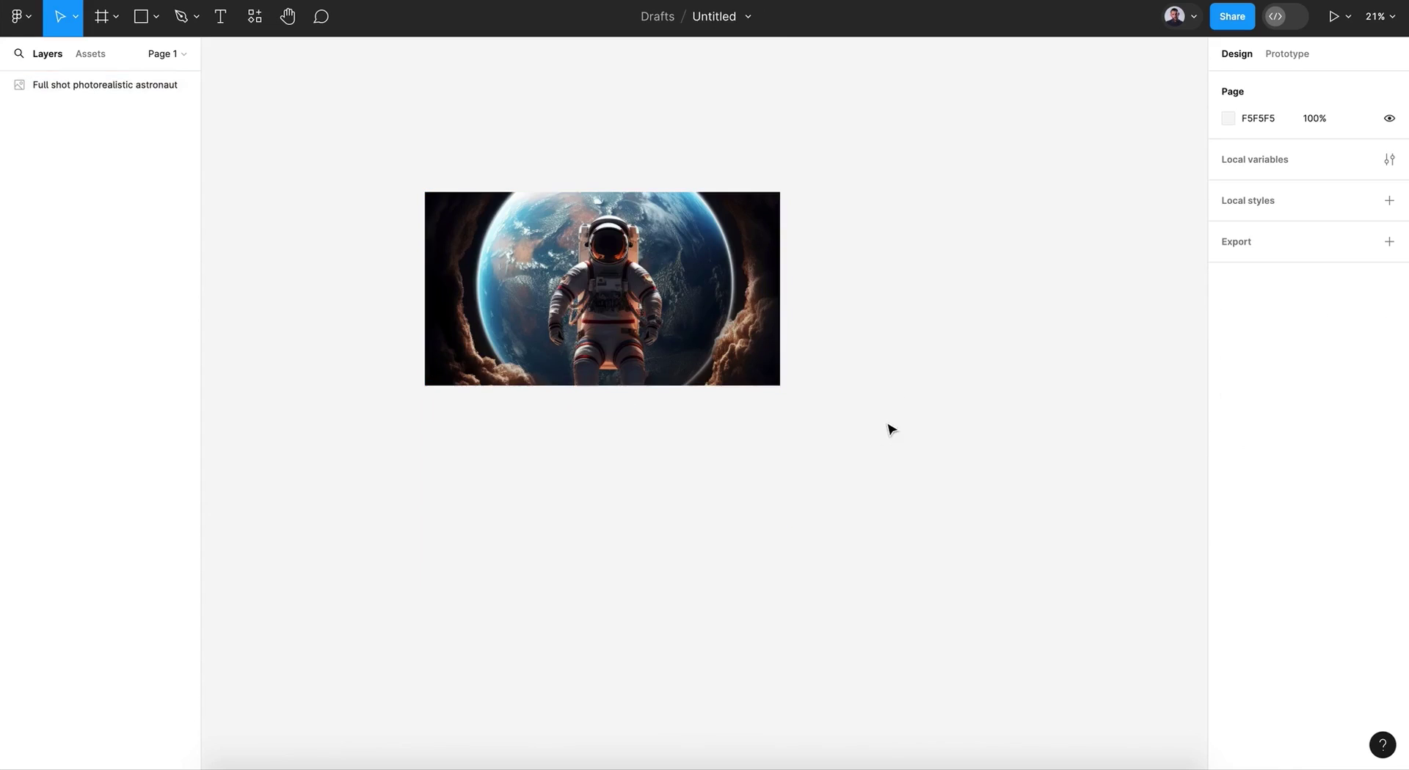
scroll(616, 320, "up", 5)
scroll(616, 321, "up", 2)
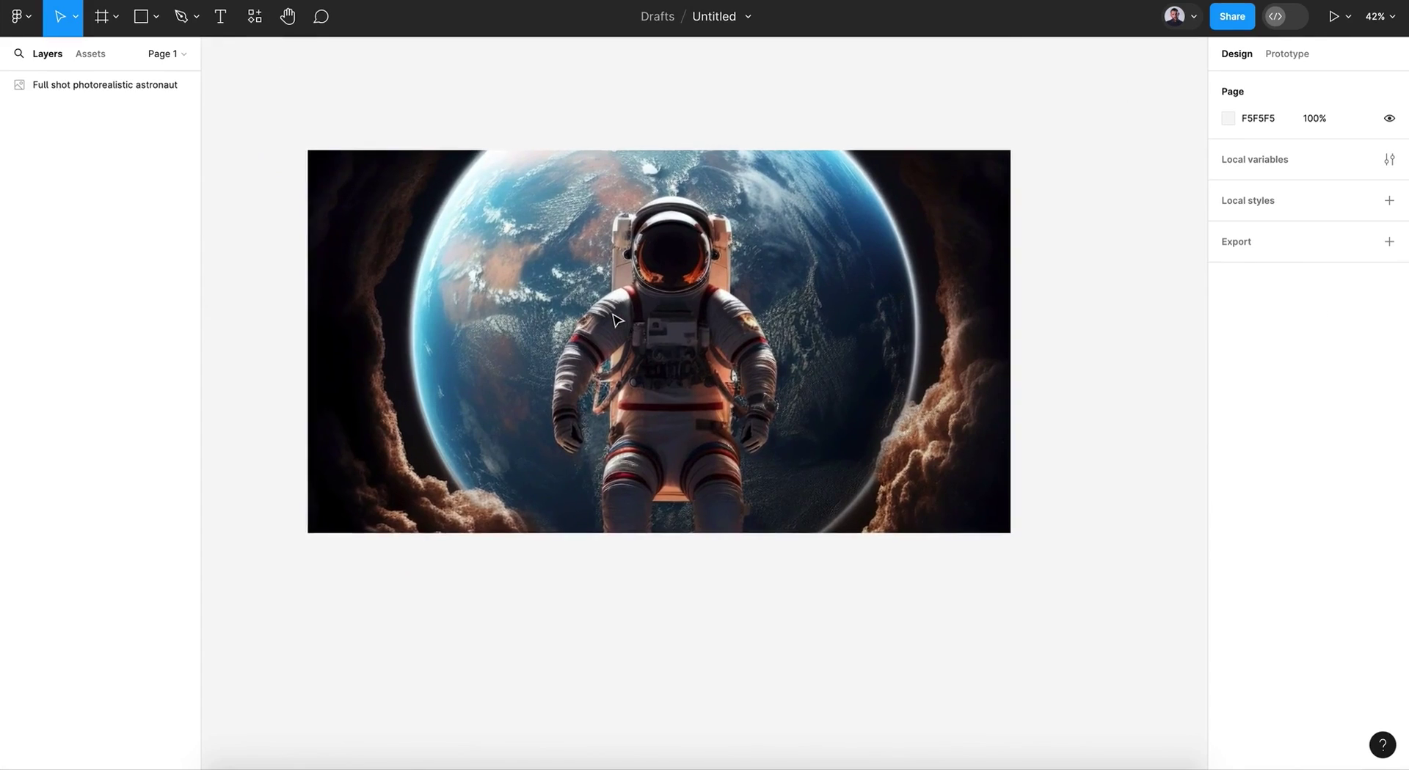
key("shift+1")
scroll(616, 320, "down", 4)
scroll(616, 321, "up", 1)
scroll(616, 321, "down", 3)
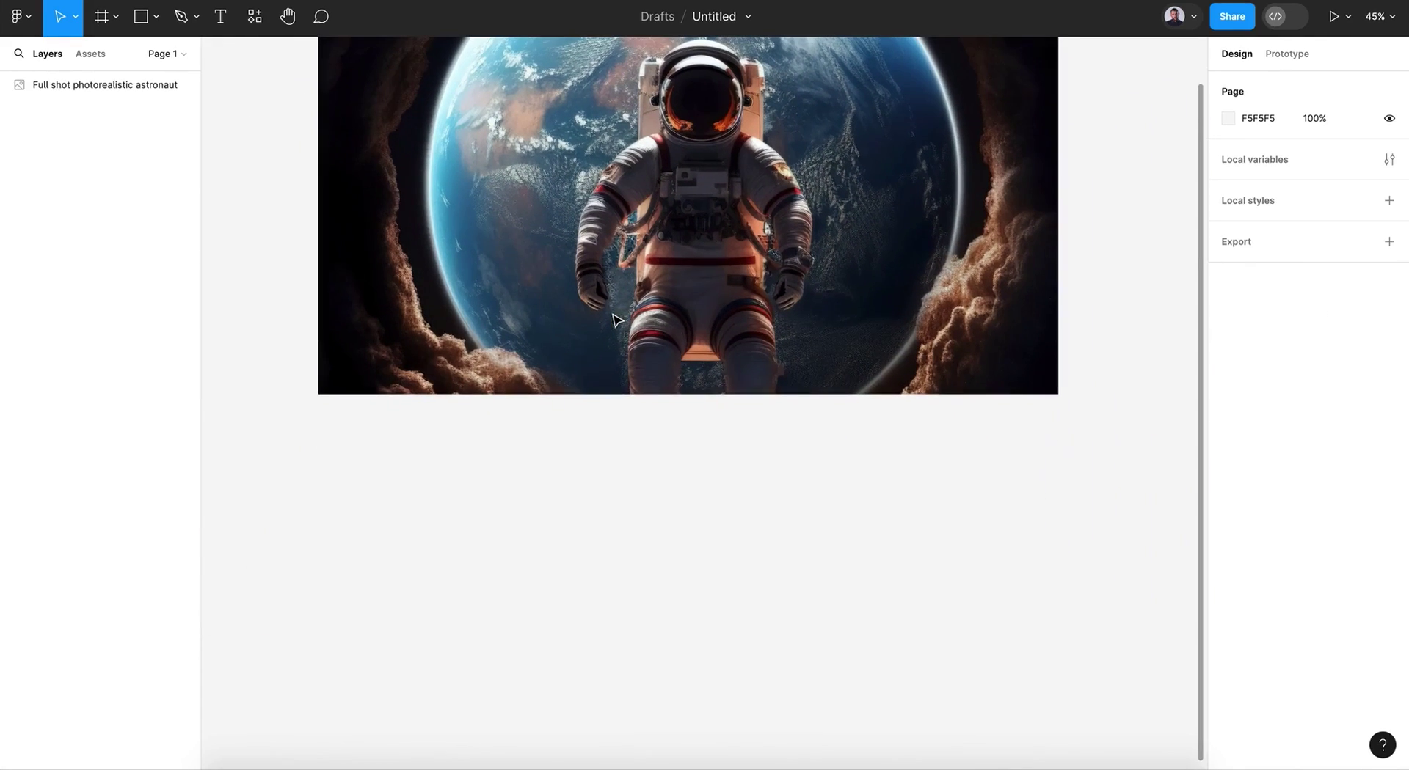
scroll(582, 472, "down", 3)
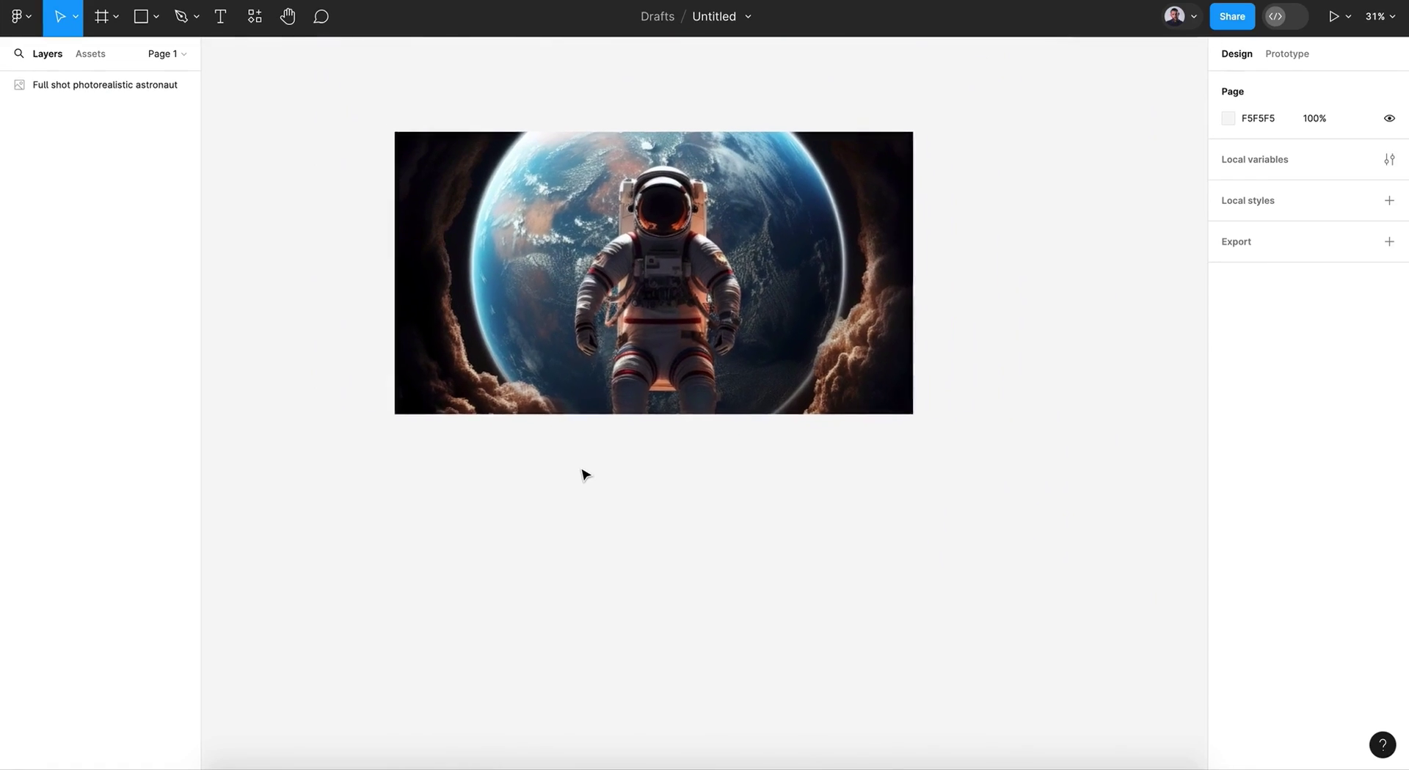
Add a text layer reading 'Ultra' below the astronaut photo
left_click(212, 14)
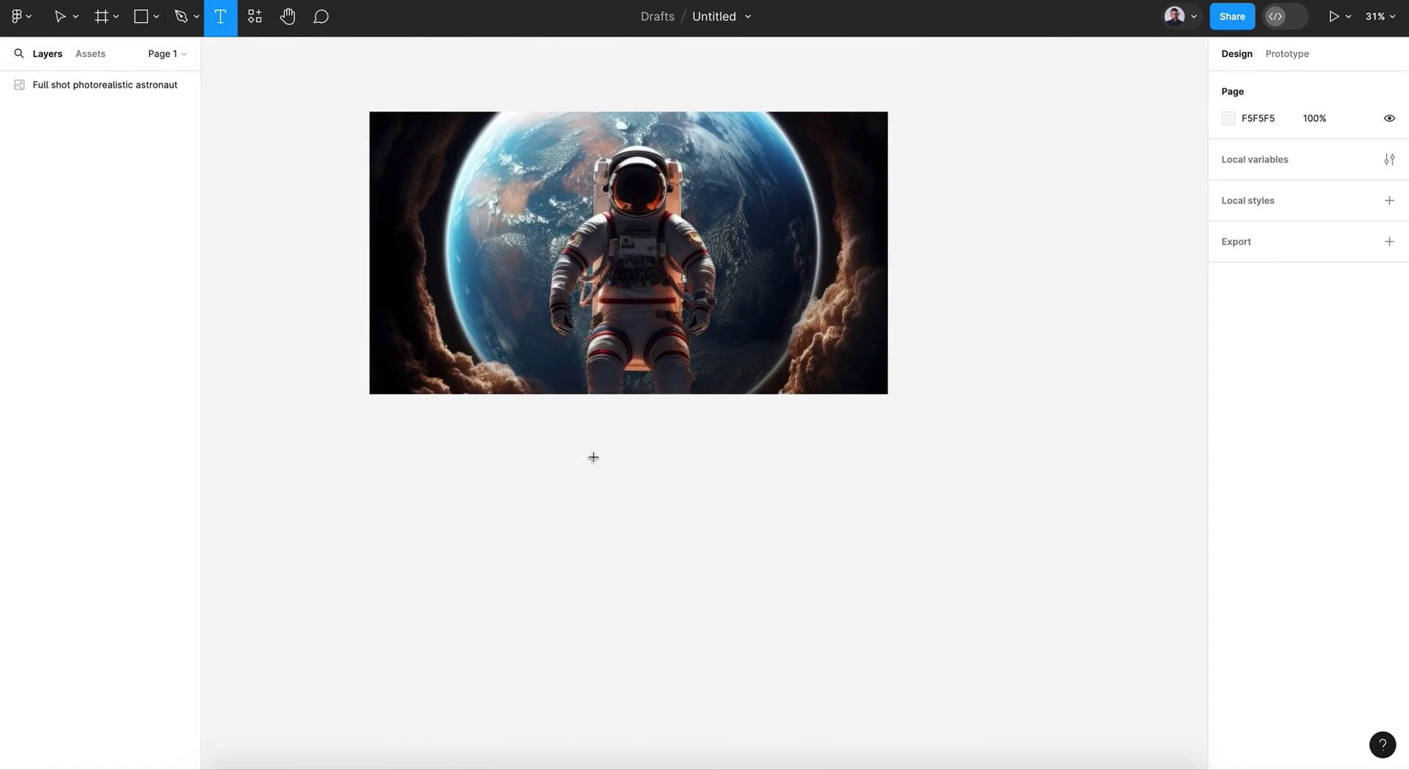
left_click(642, 512)
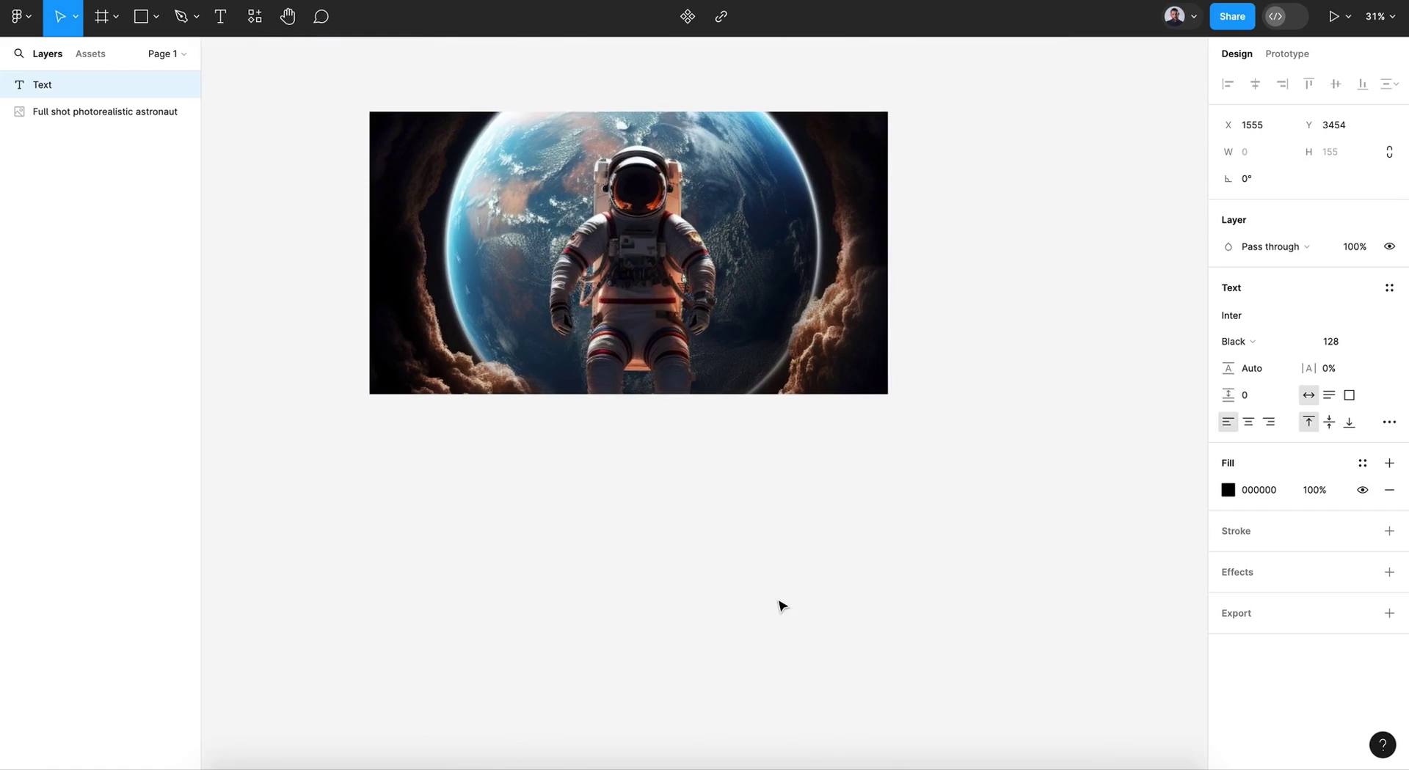
type("Ultra")
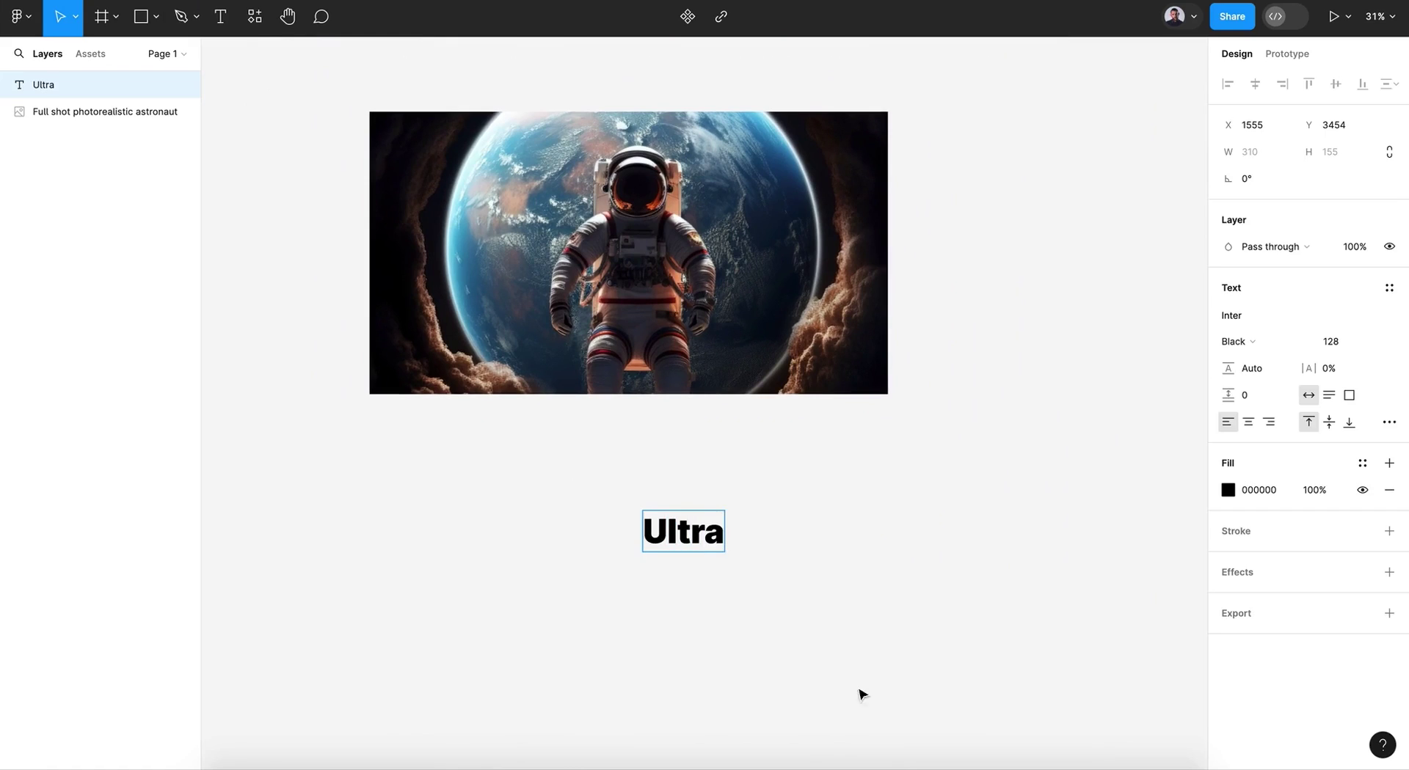
key("Escape")
Scale the Ultra text up, move it under the photo, and set font size 360
key("k")
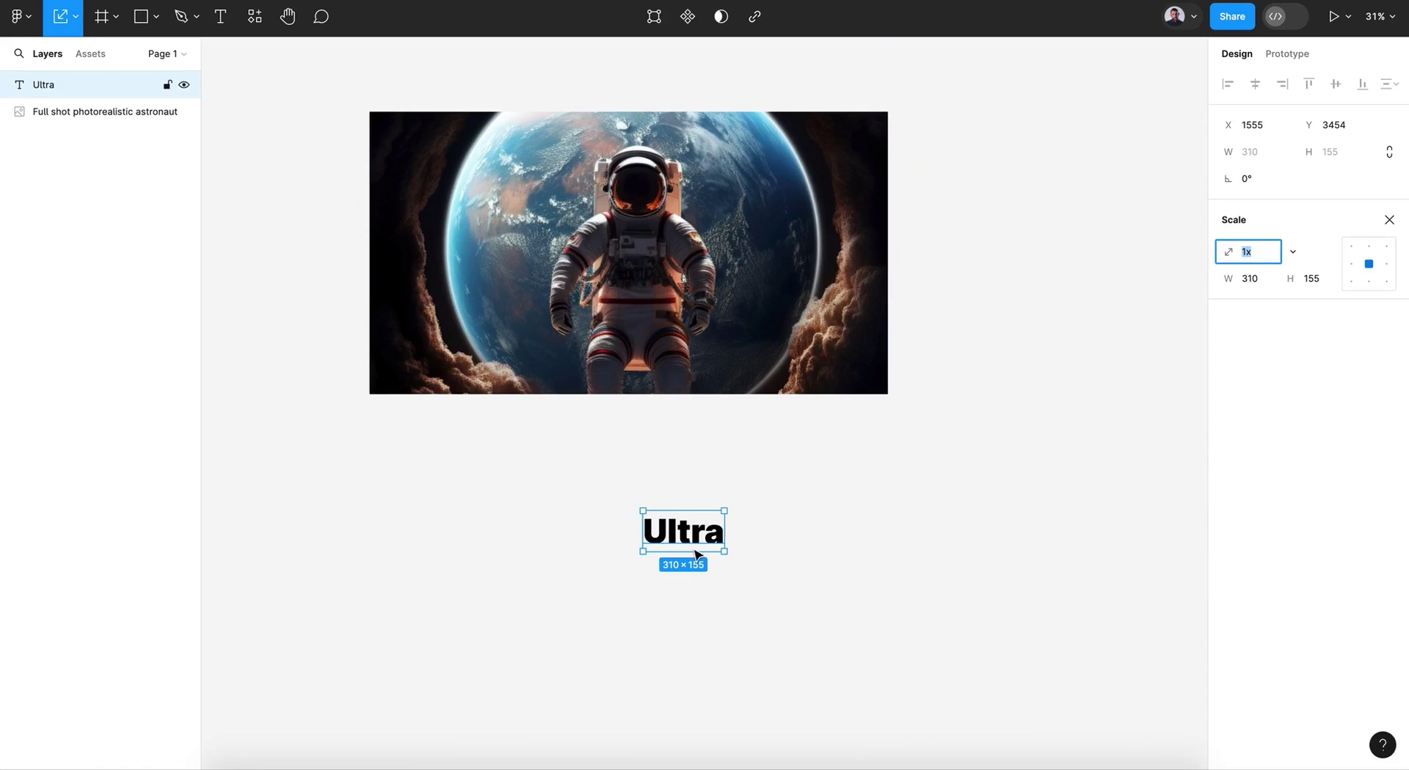
left_click_drag(696, 552, 699, 627)
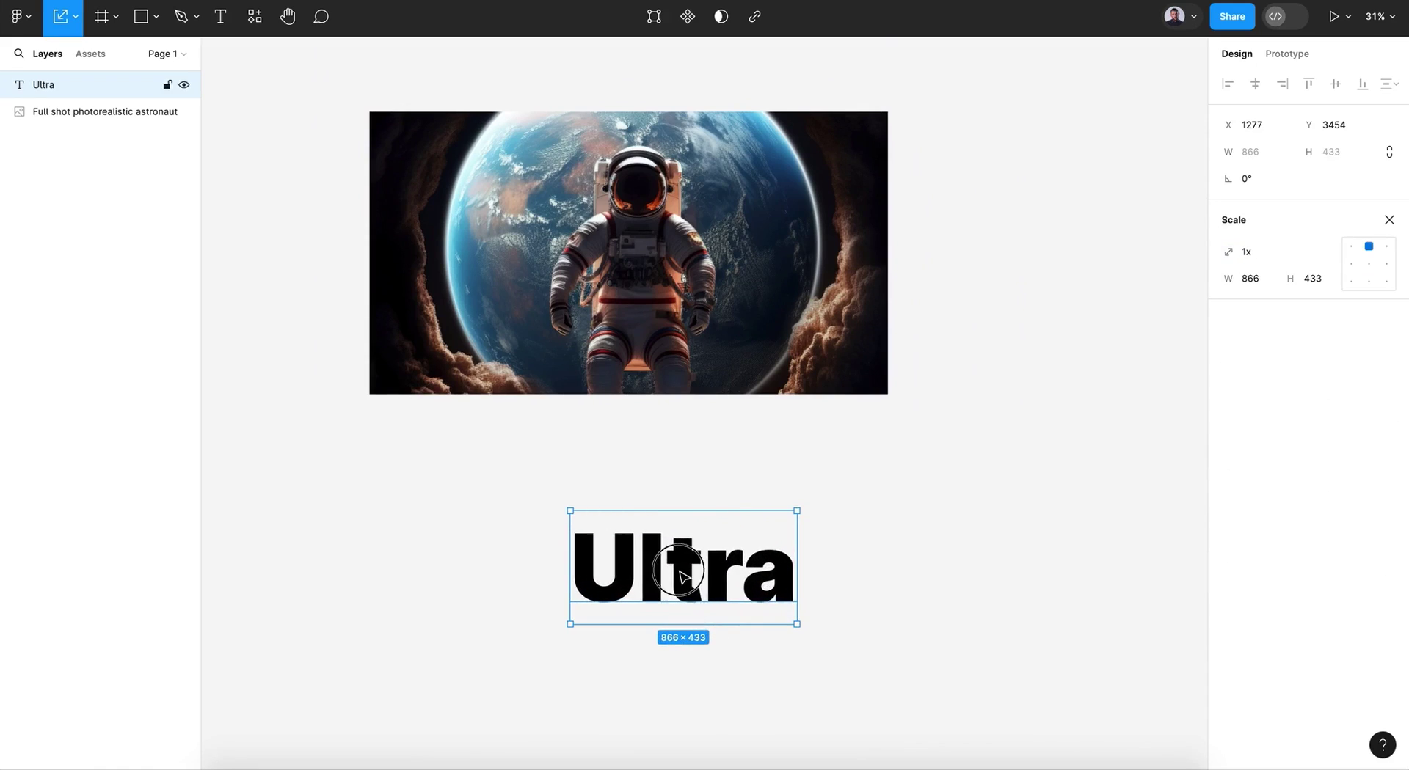
left_click_drag(681, 576, 644, 538)
scroll(644, 537, "right", 3)
scroll(644, 538, "down", 1)
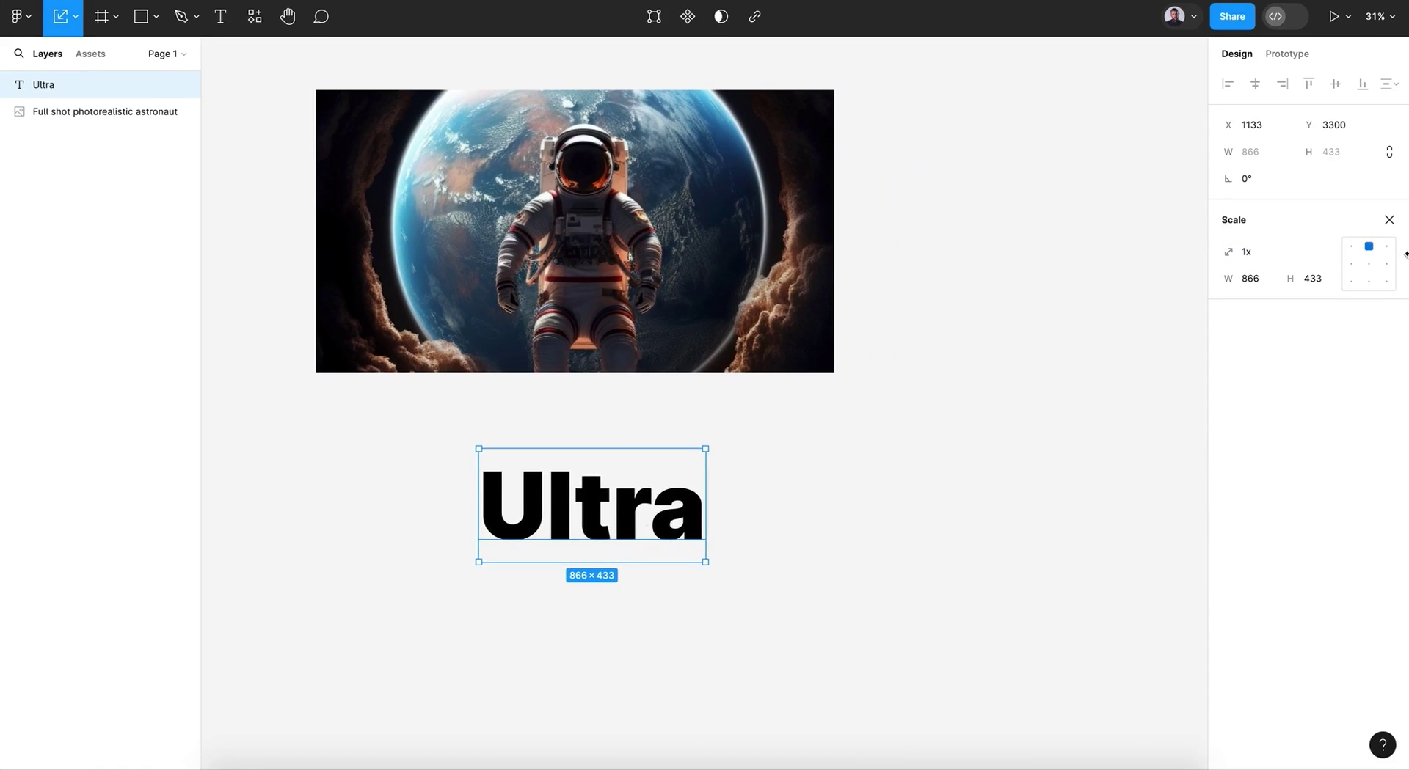
left_click(1389, 222)
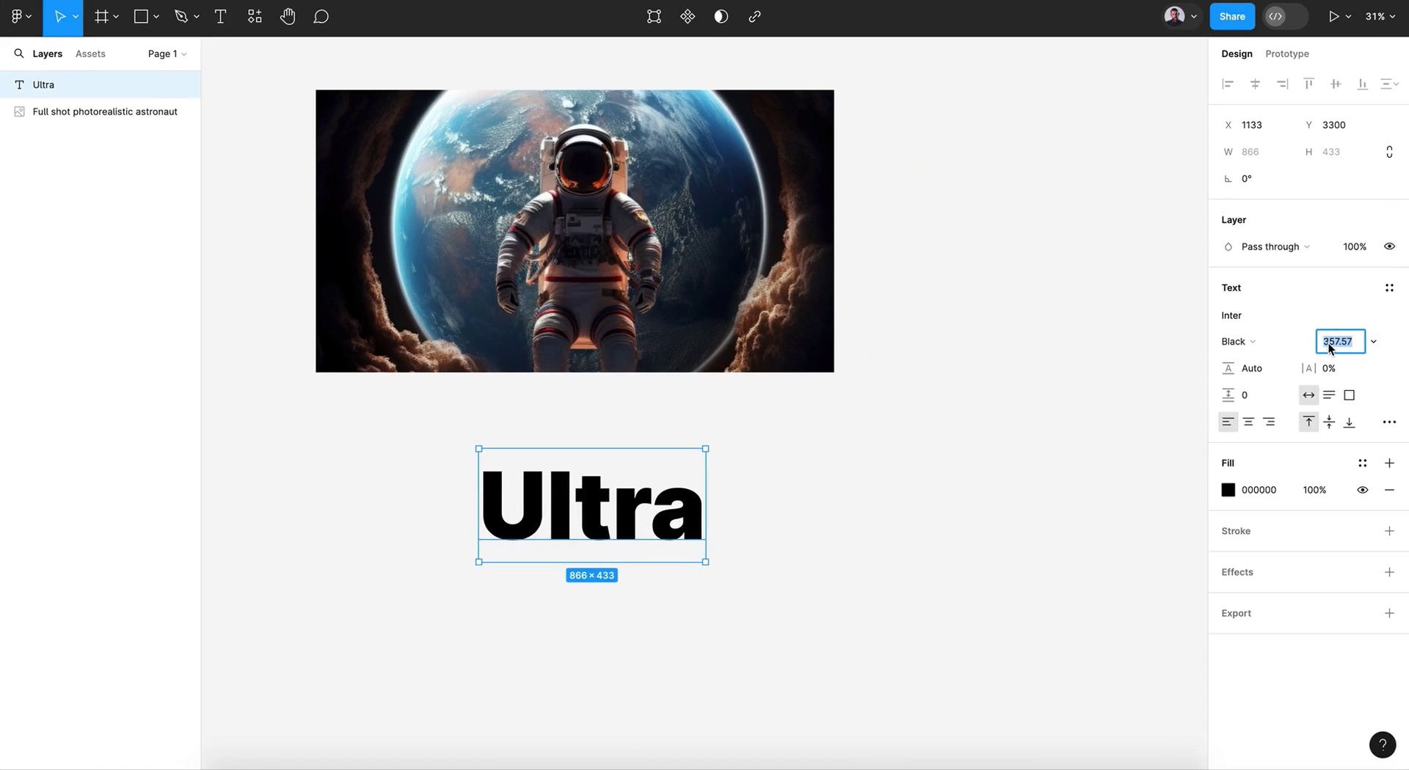
type("360")
key("Return")
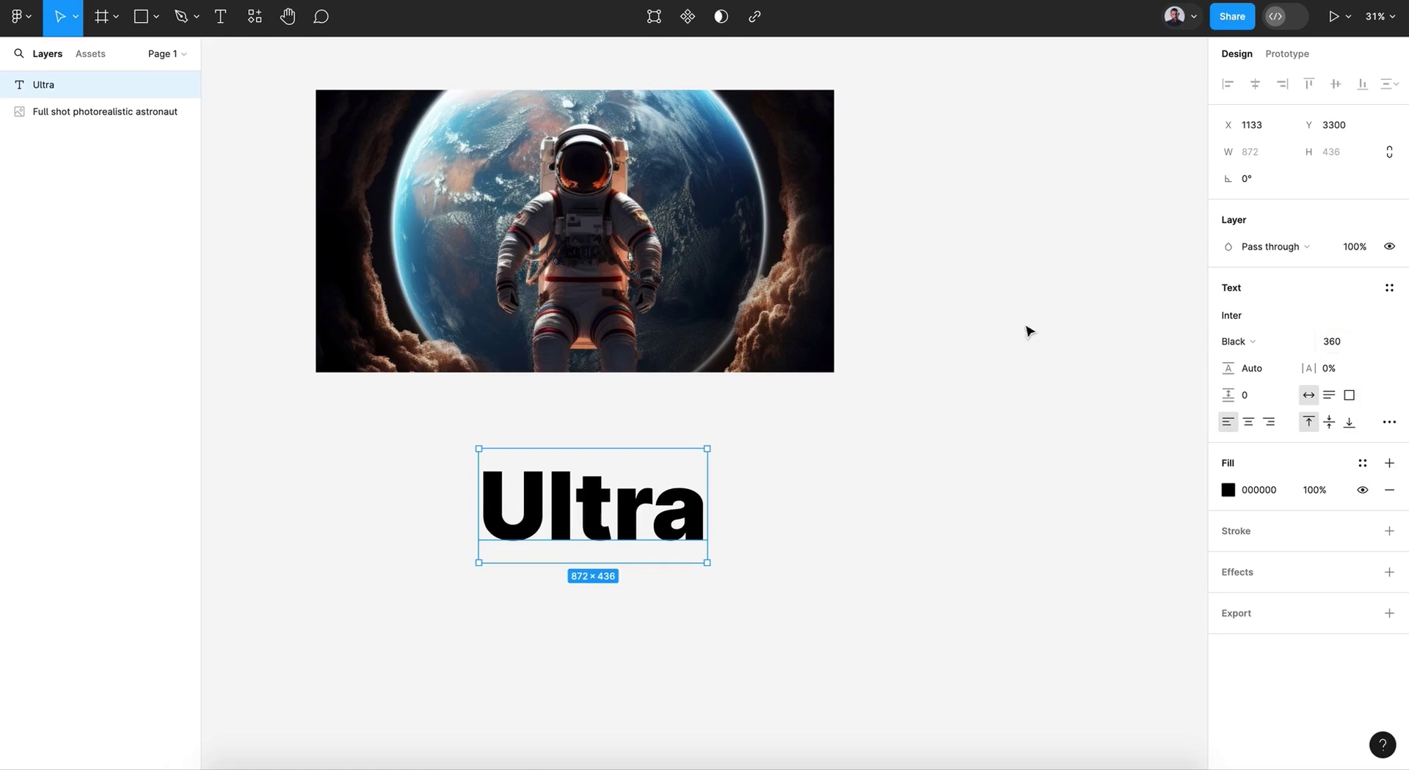
Duplicate the photo-and-Ultra pair with Ctrl+D and move the copy to the right
left_click(912, 525)
scroll(912, 526, "right", 2)
scroll(912, 525, "down", 5)
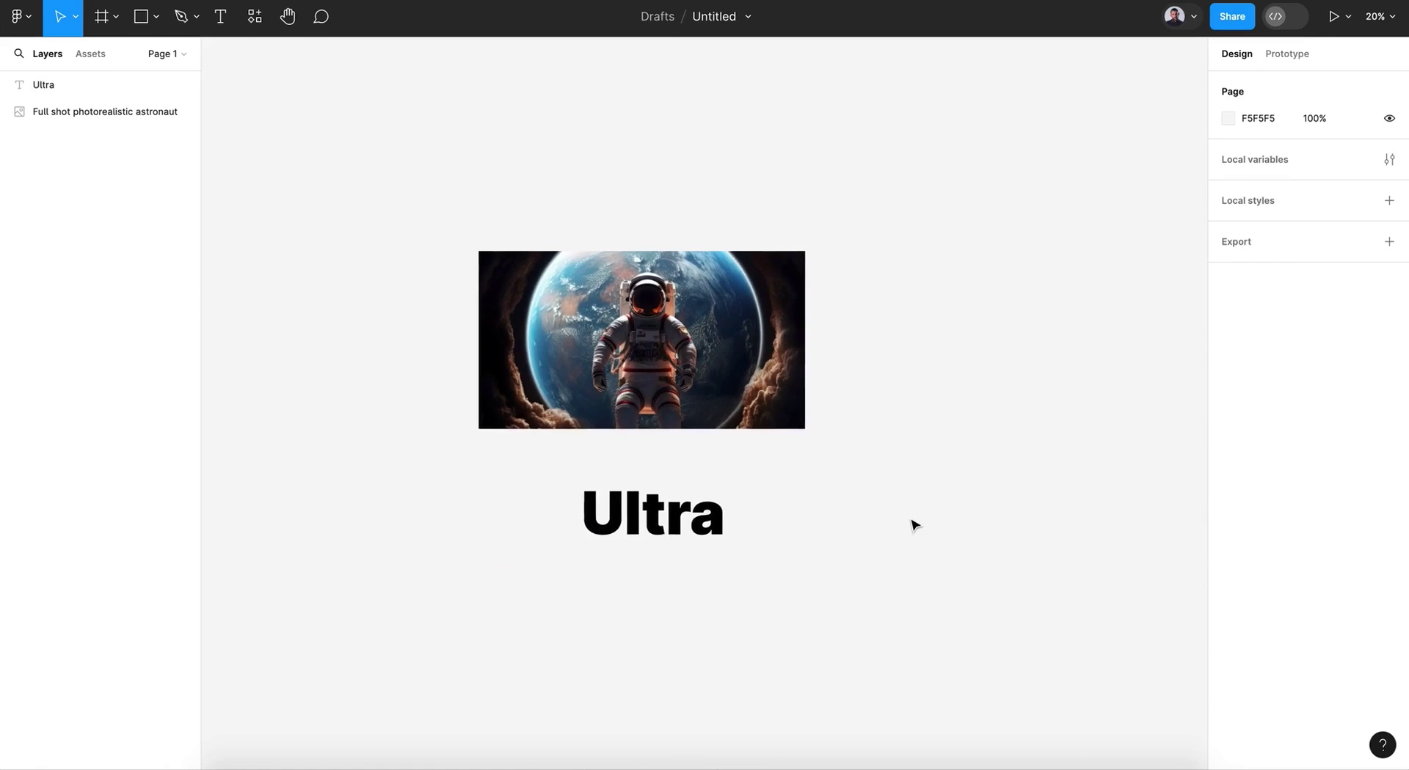
scroll(913, 525, "down", 2)
scroll(913, 525, "right", 2)
left_click_drag(409, 145, 561, 563)
left_click(587, 565)
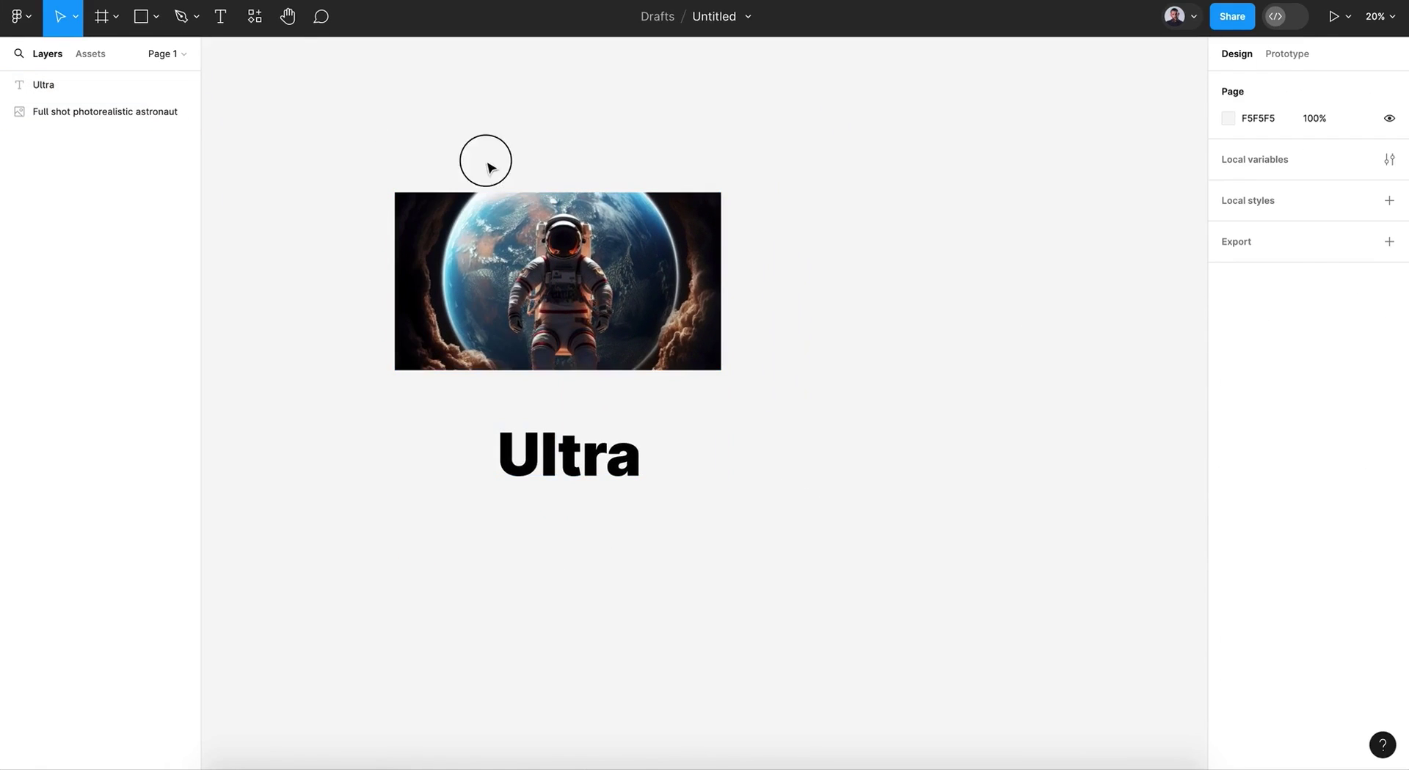
left_click_drag(487, 163, 546, 492)
key("ctrl+d")
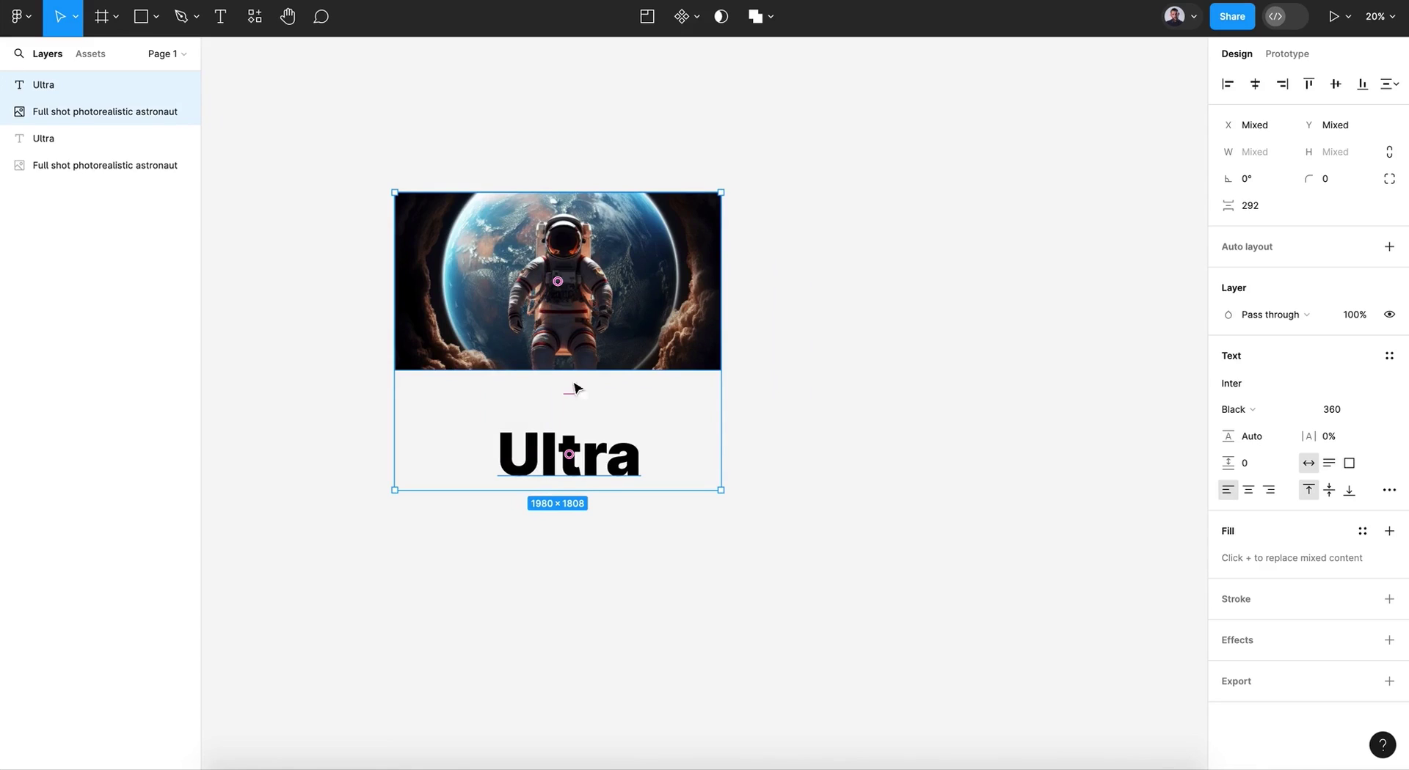
left_click_drag(575, 369, 950, 369)
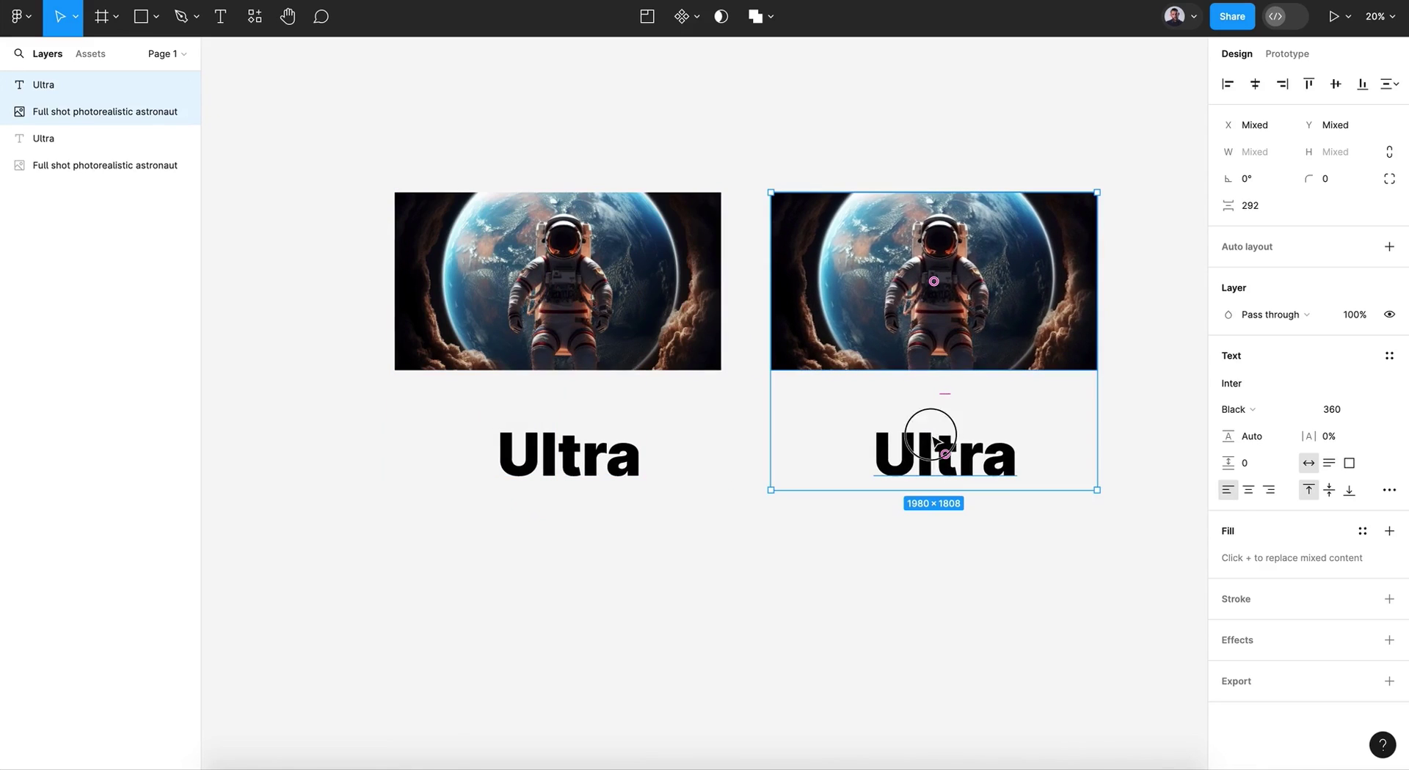
Change the copied heading's text to 'Fast'
double_click(933, 441)
scroll(935, 440, "right", 4)
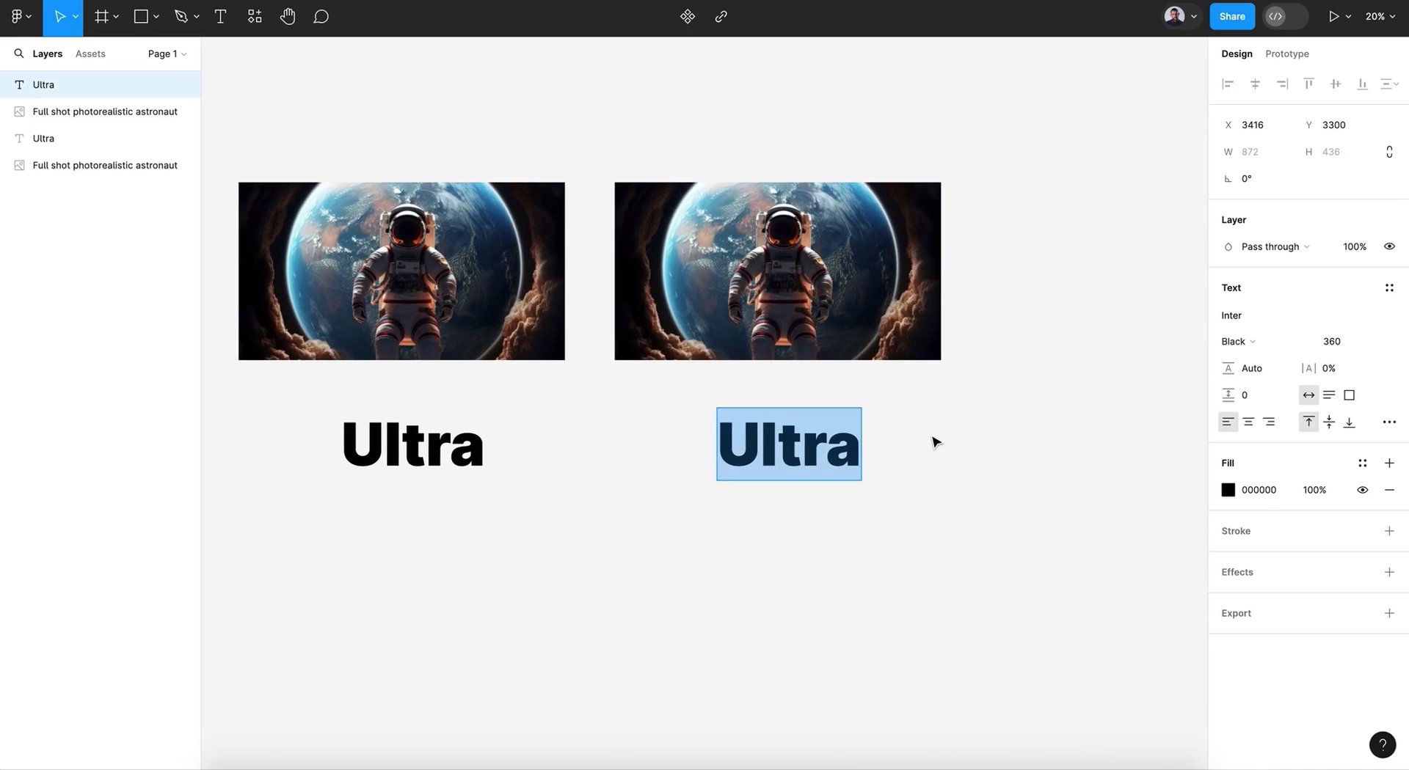
type("Fast")
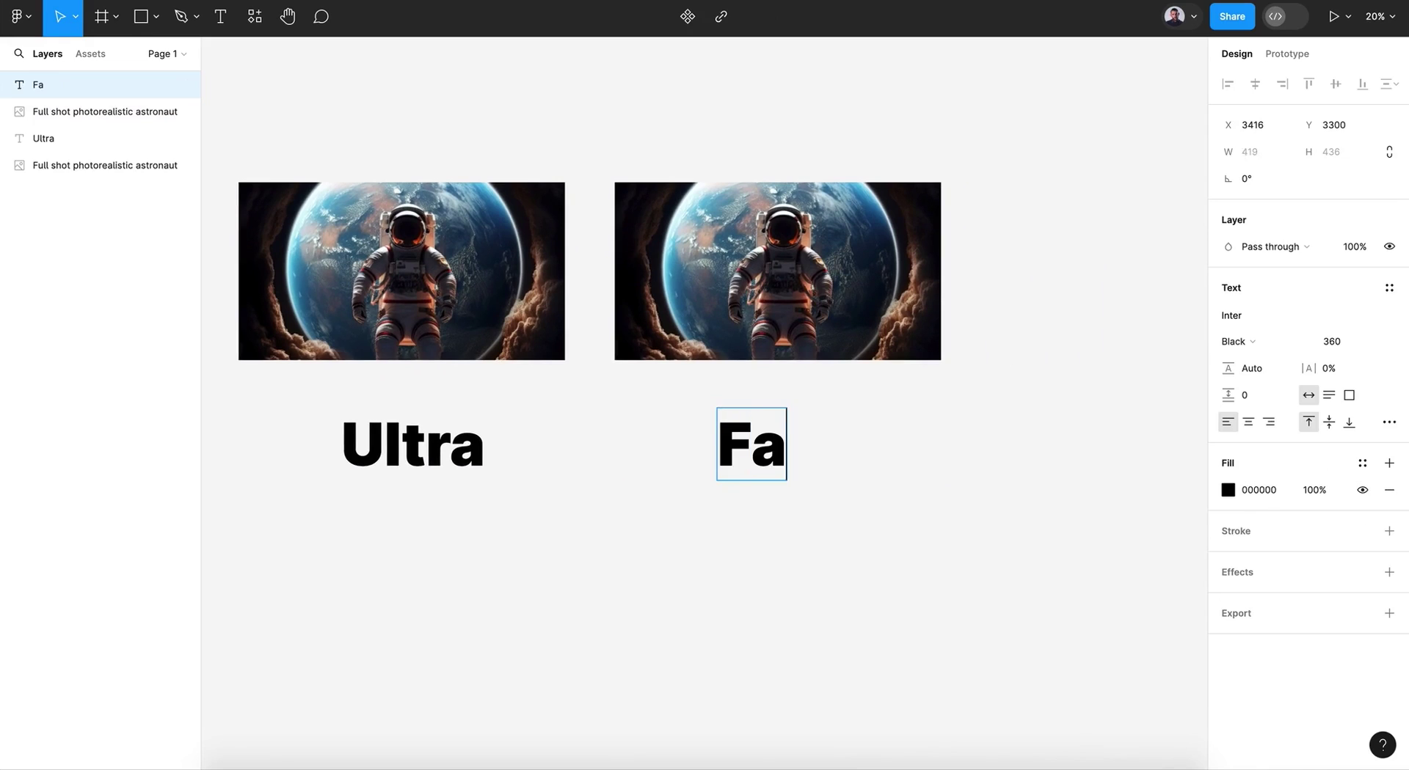
key("Escape")
Duplicate the Fast pair and retype the copy's heading as 'Tool'
left_click_drag(801, 568, 1159, 306)
scroll(799, 286, "right", 2)
scroll(800, 286, "right", 2)
key("ctrl+d")
scroll(836, 342, "right", 3)
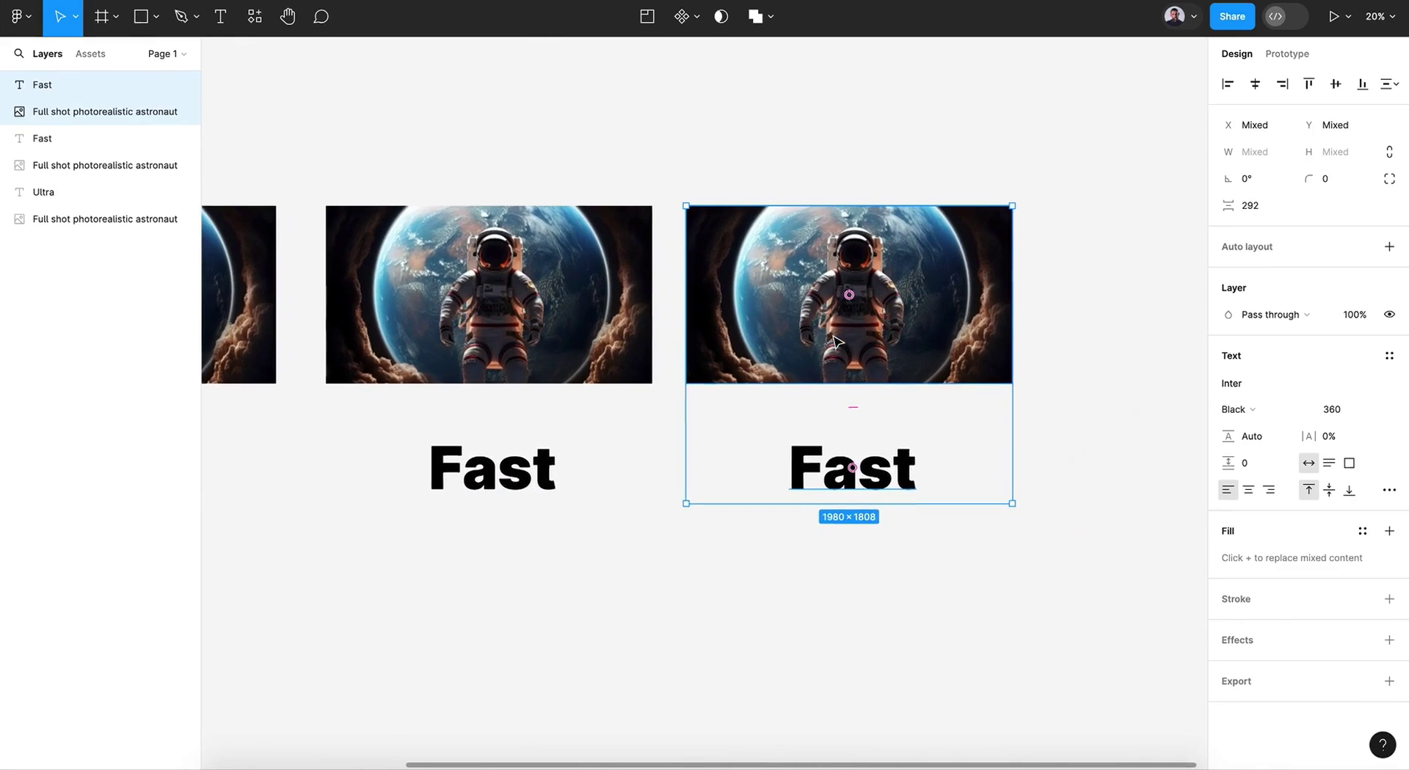
left_click(829, 469)
double_click(829, 469)
type("Tool")
key("Escape")
Duplicate the Tool pair, retype the copy as '2024', and nudge it slightly left
scroll(761, 585, "right", 4)
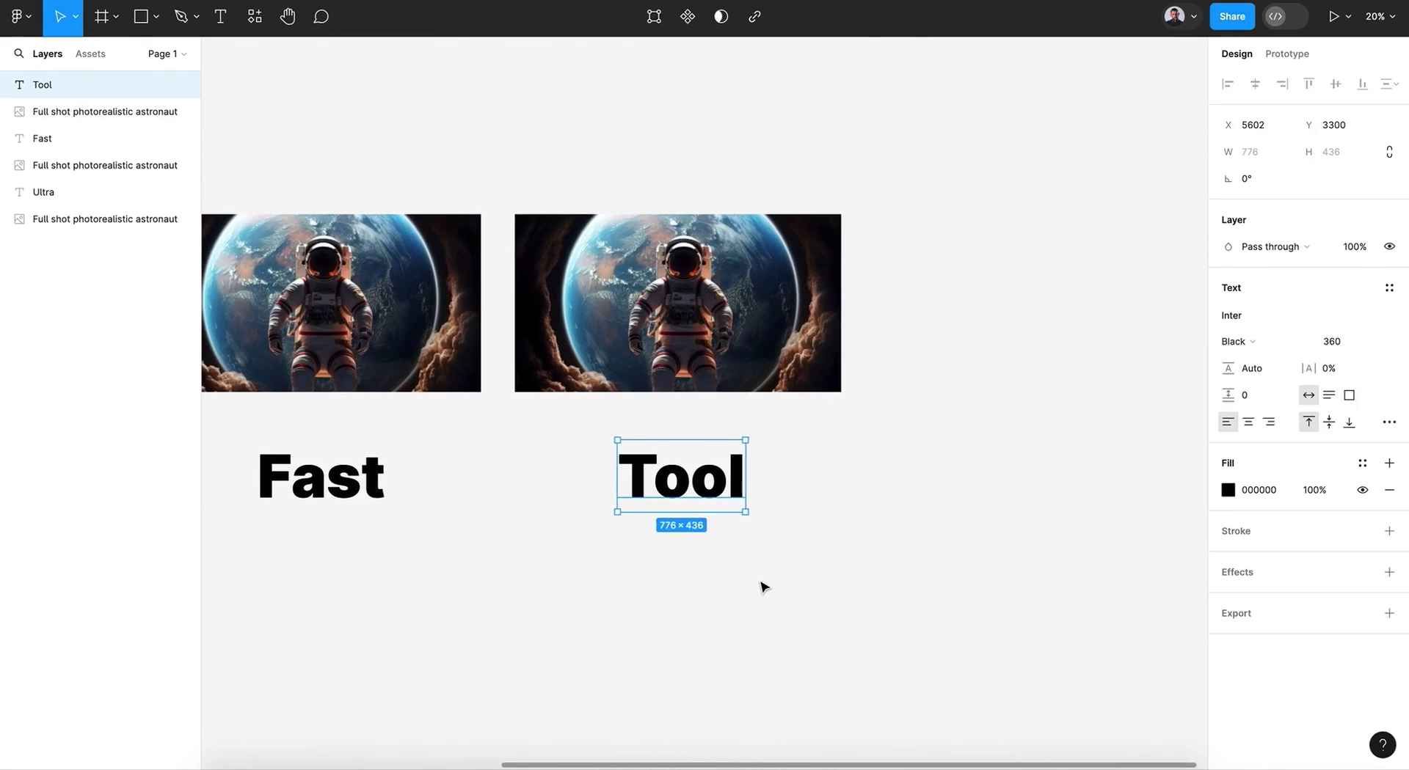
left_click_drag(756, 585, 1077, 305)
key("ctrl+d")
scroll(1079, 305, "right", 4)
double_click(808, 453)
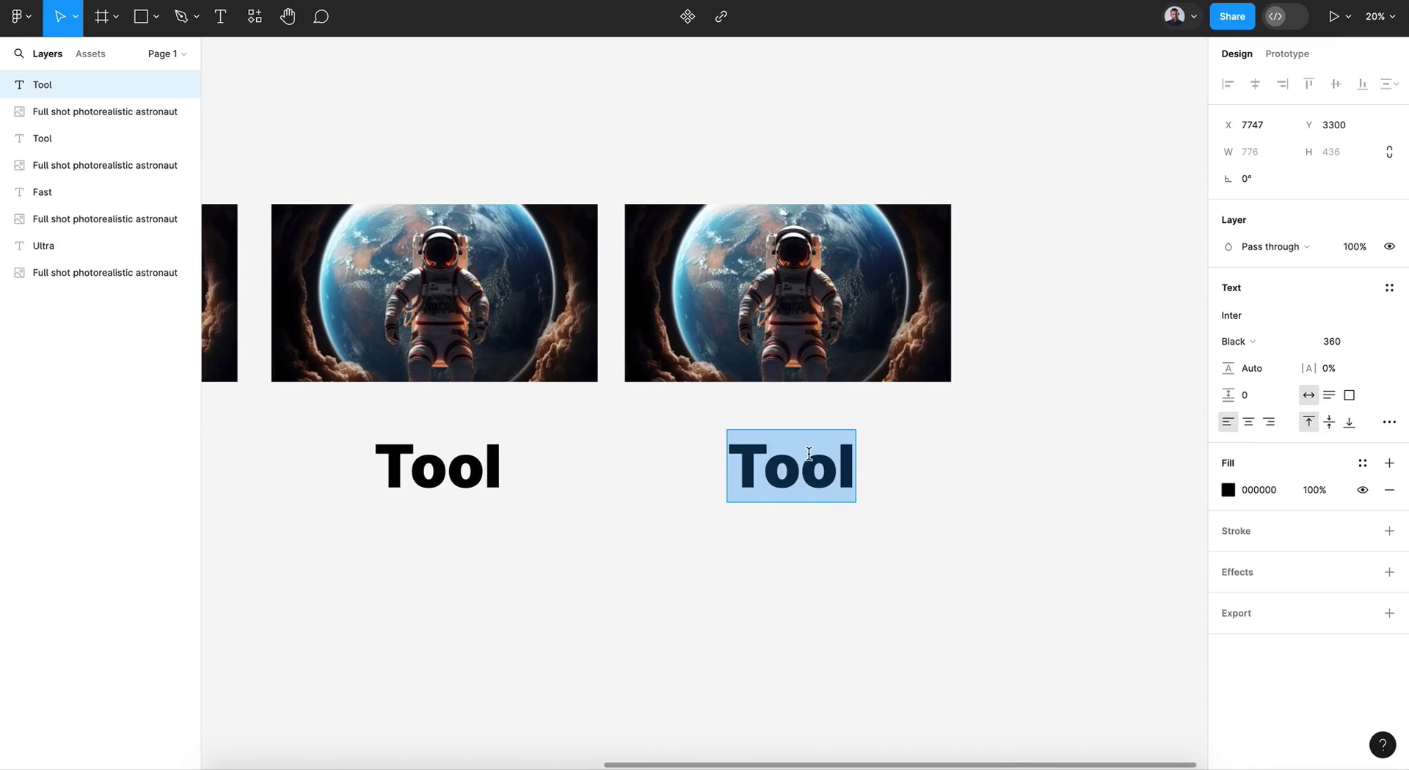
type("2024")
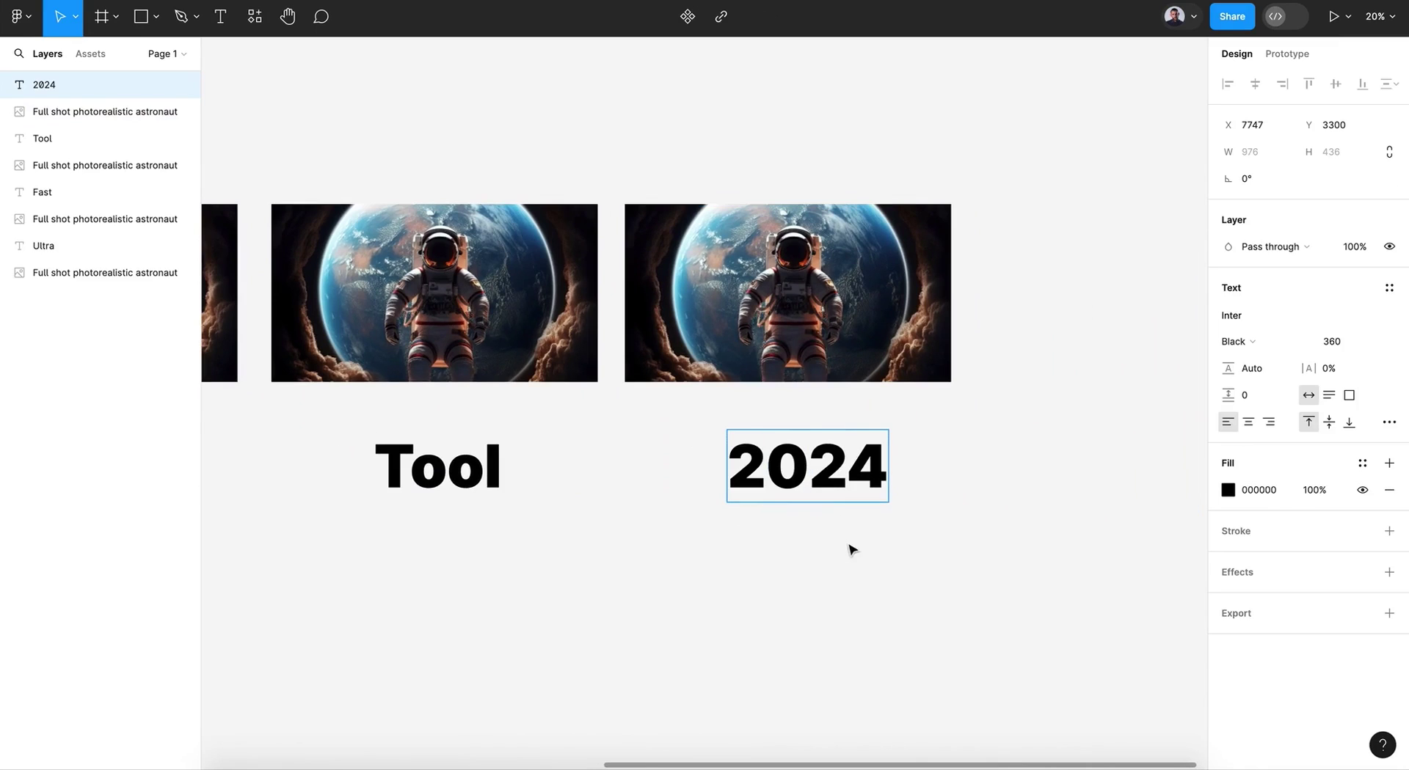
key("Escape")
left_click_drag(827, 485, 817, 484)
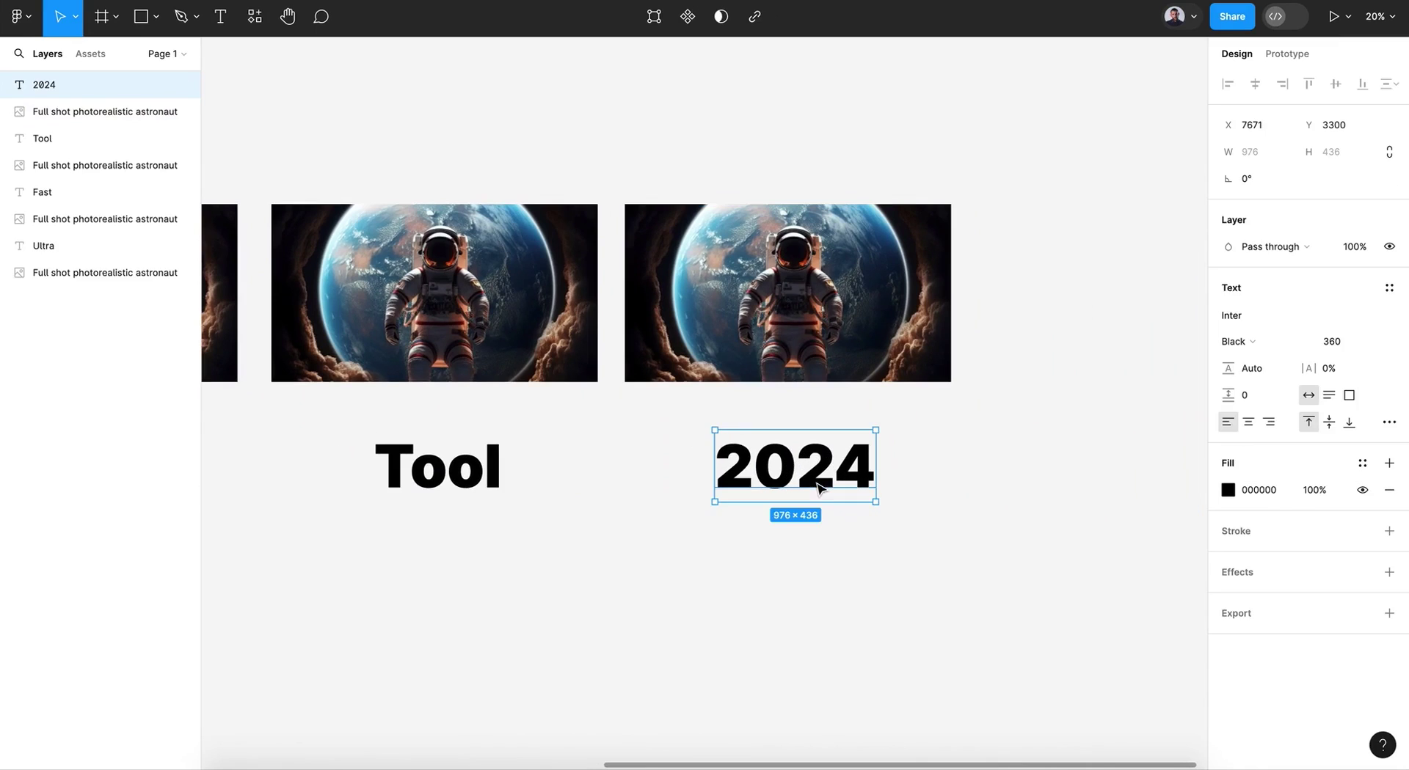
left_click(758, 558)
scroll(757, 558, "left", 10)
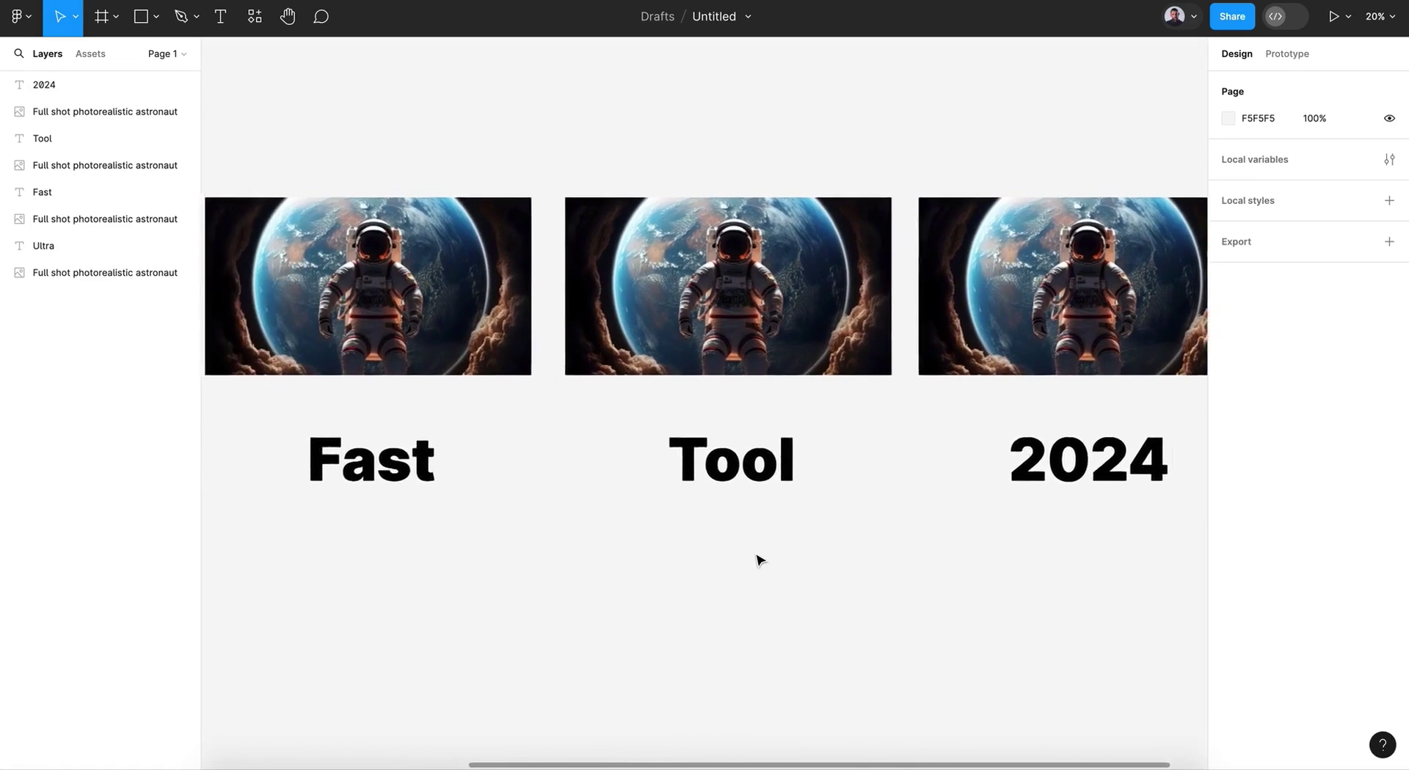
Move the Ultra layer beneath the first astronaut image in the Layers panel
scroll(758, 560, "left", 3)
scroll(758, 560, "up", 2)
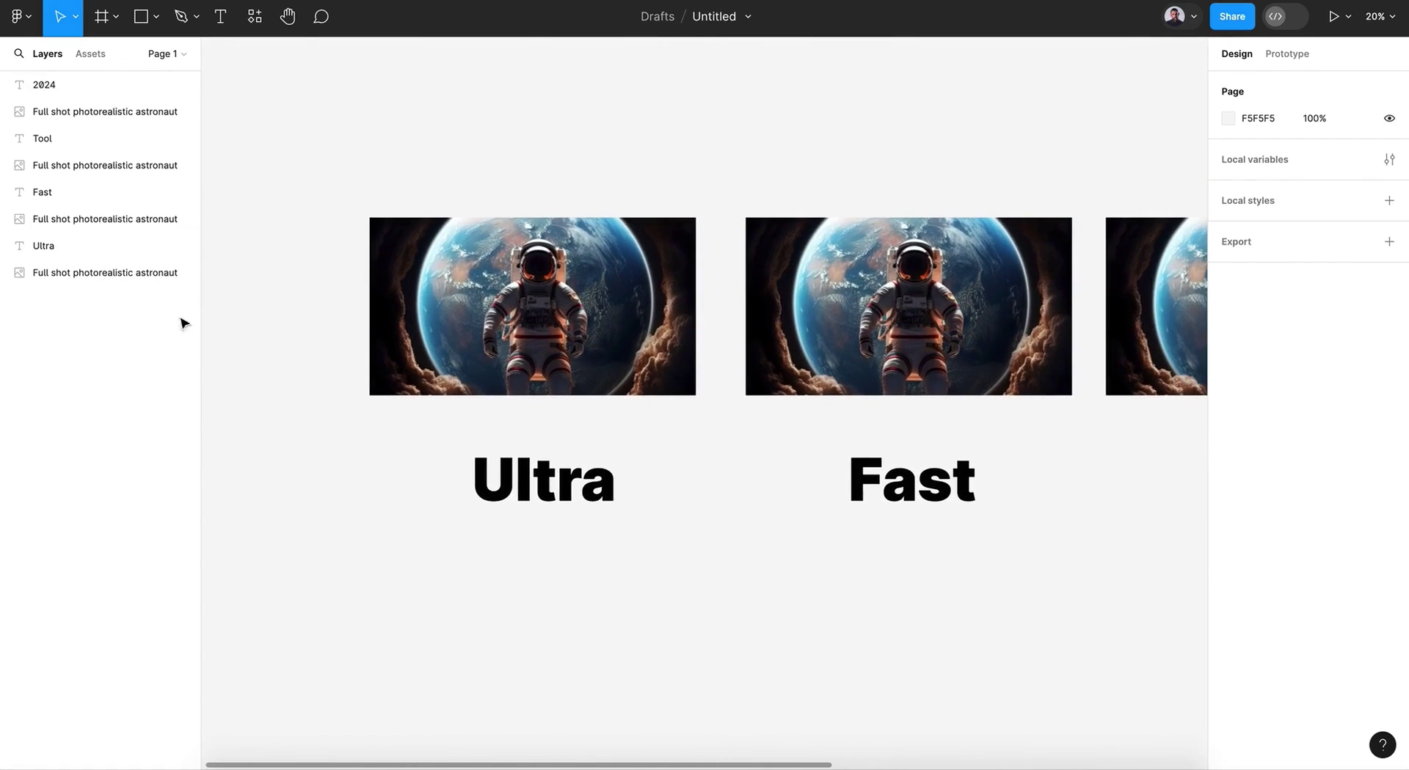
left_click(94, 244)
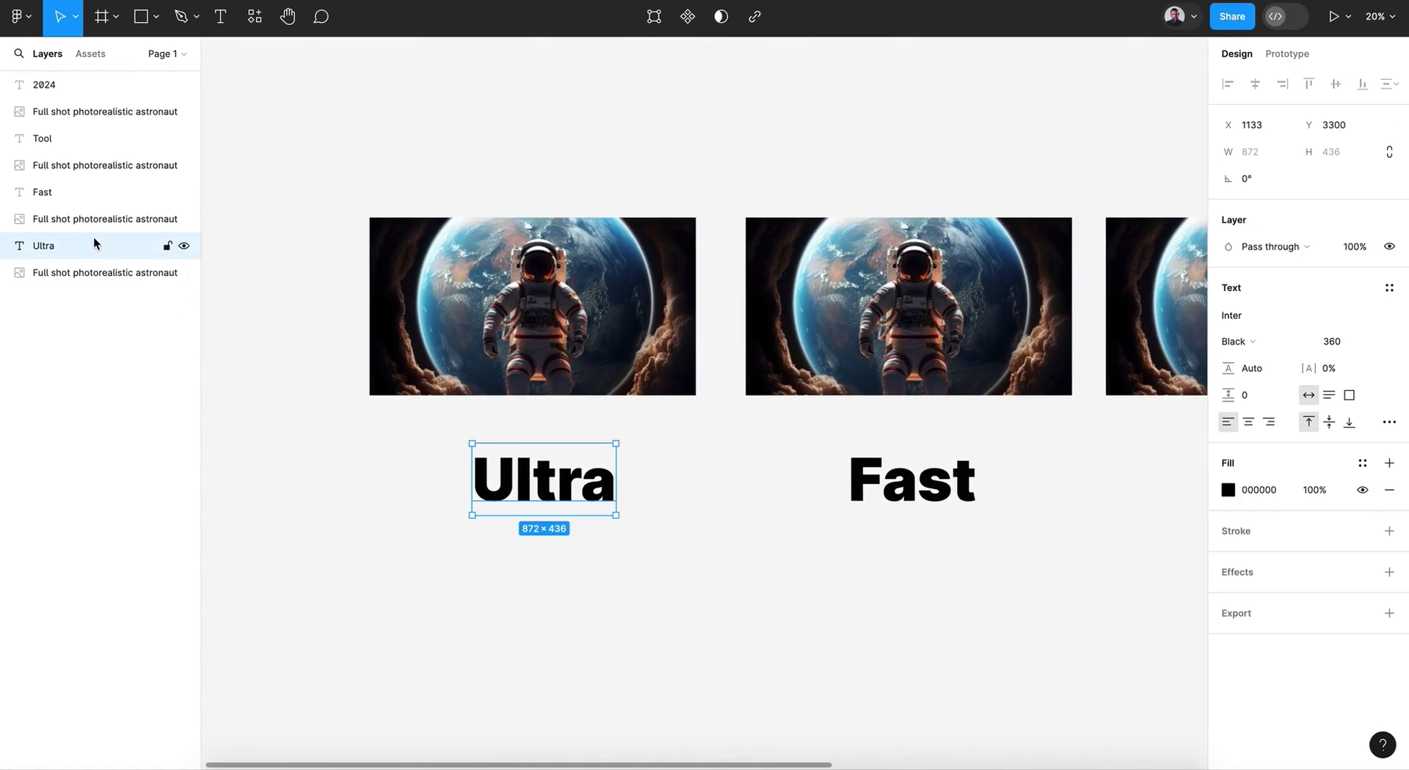
left_click(76, 272)
left_click(51, 243)
left_click_drag(44, 249, 51, 321)
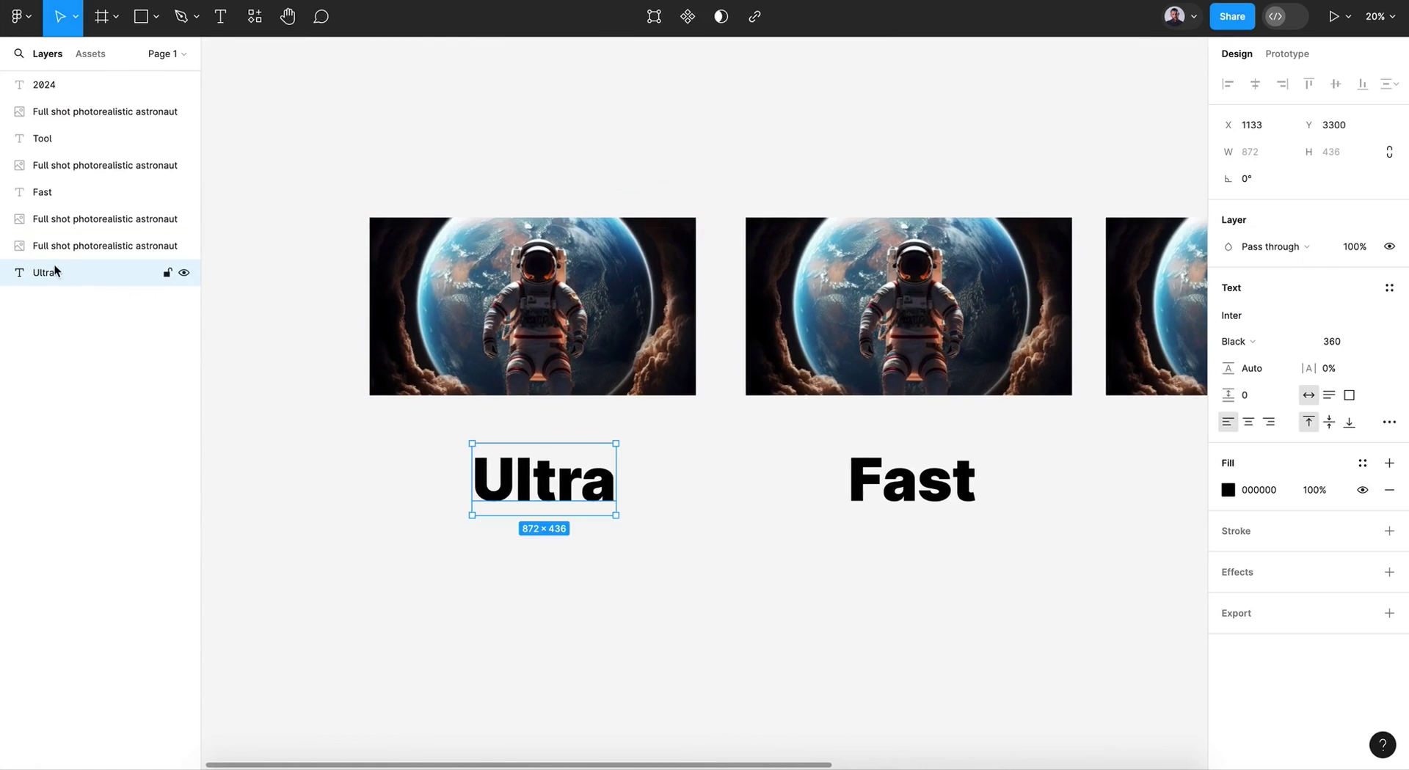
Place Ultra over the first astronaut image and apply Use as mask to both
left_click(507, 324)
left_click(551, 445)
left_click_drag(551, 439, 540, 272)
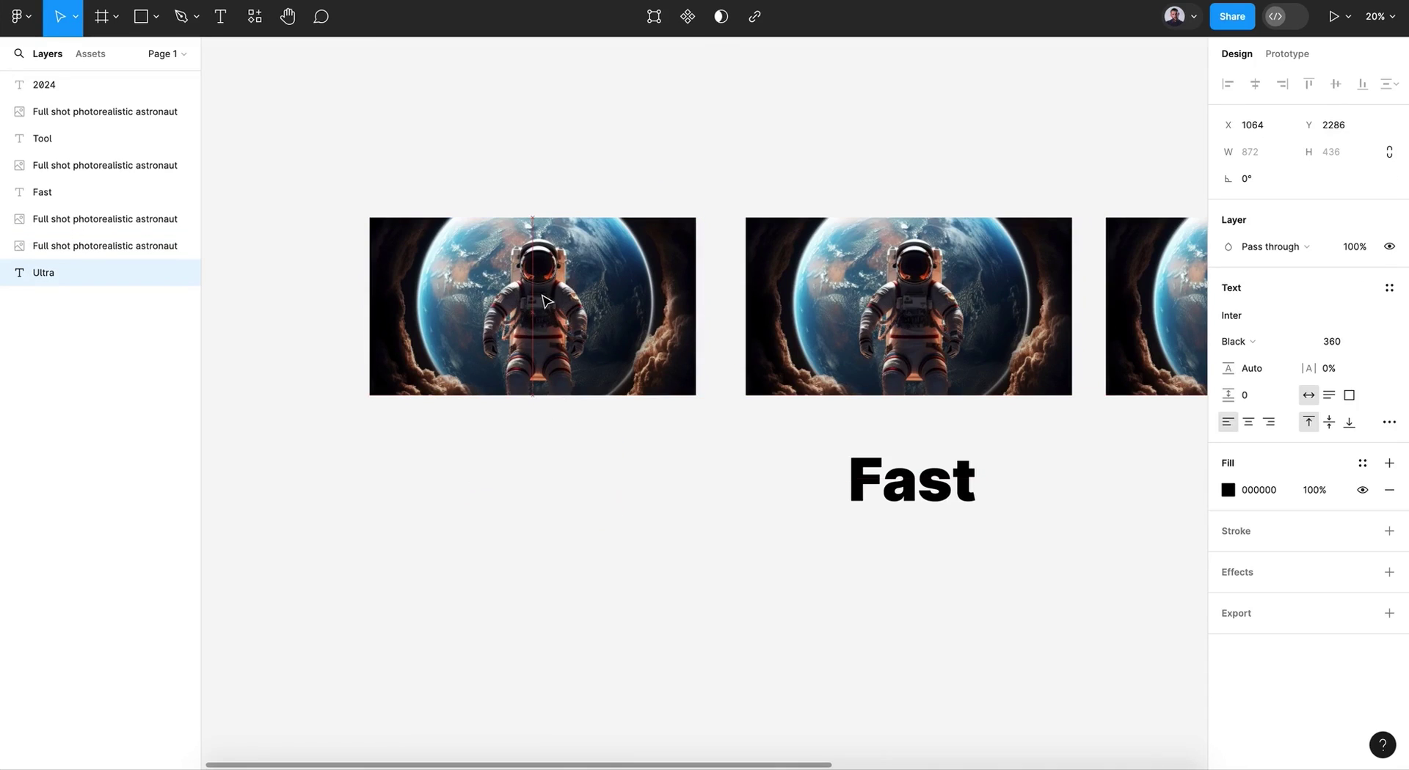
left_click(72, 257, "shift")
right_click(73, 257)
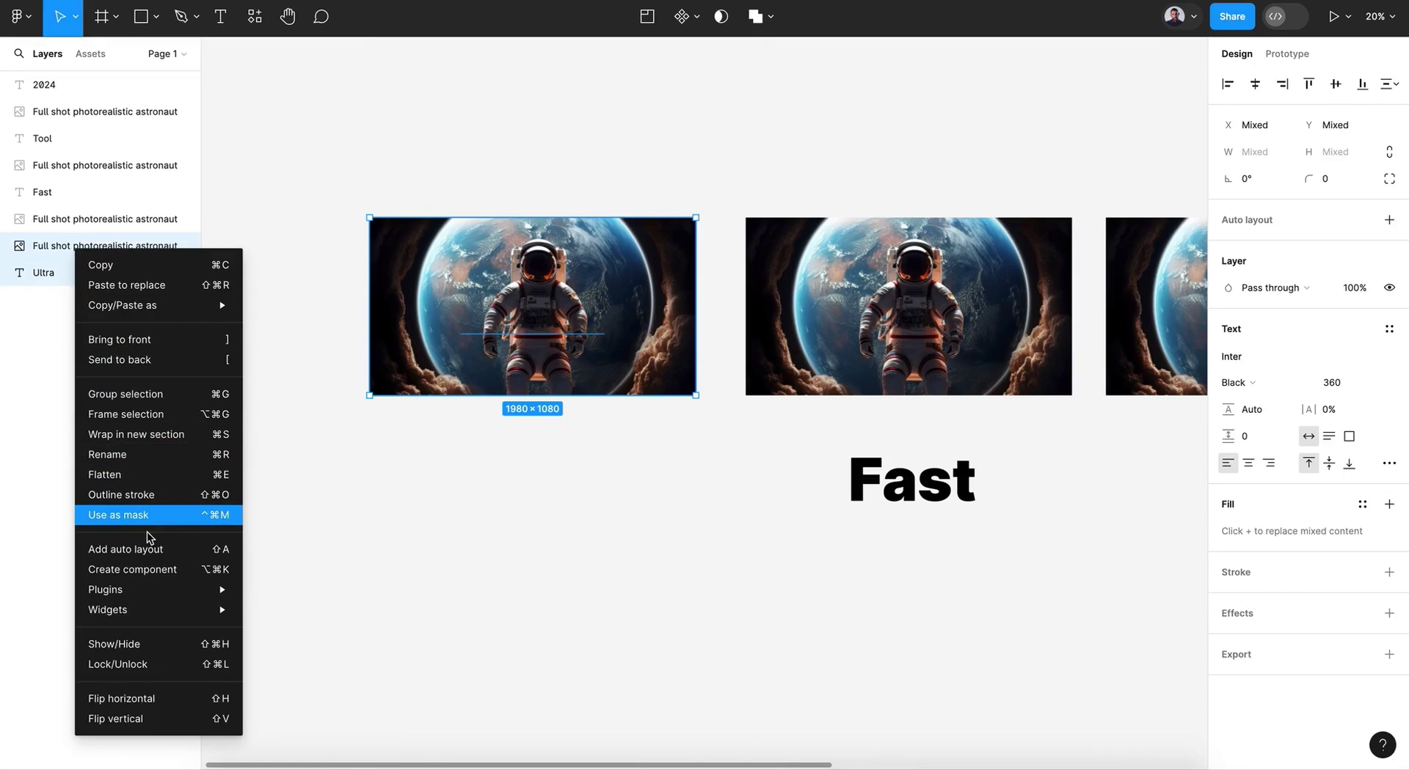
left_click(114, 518)
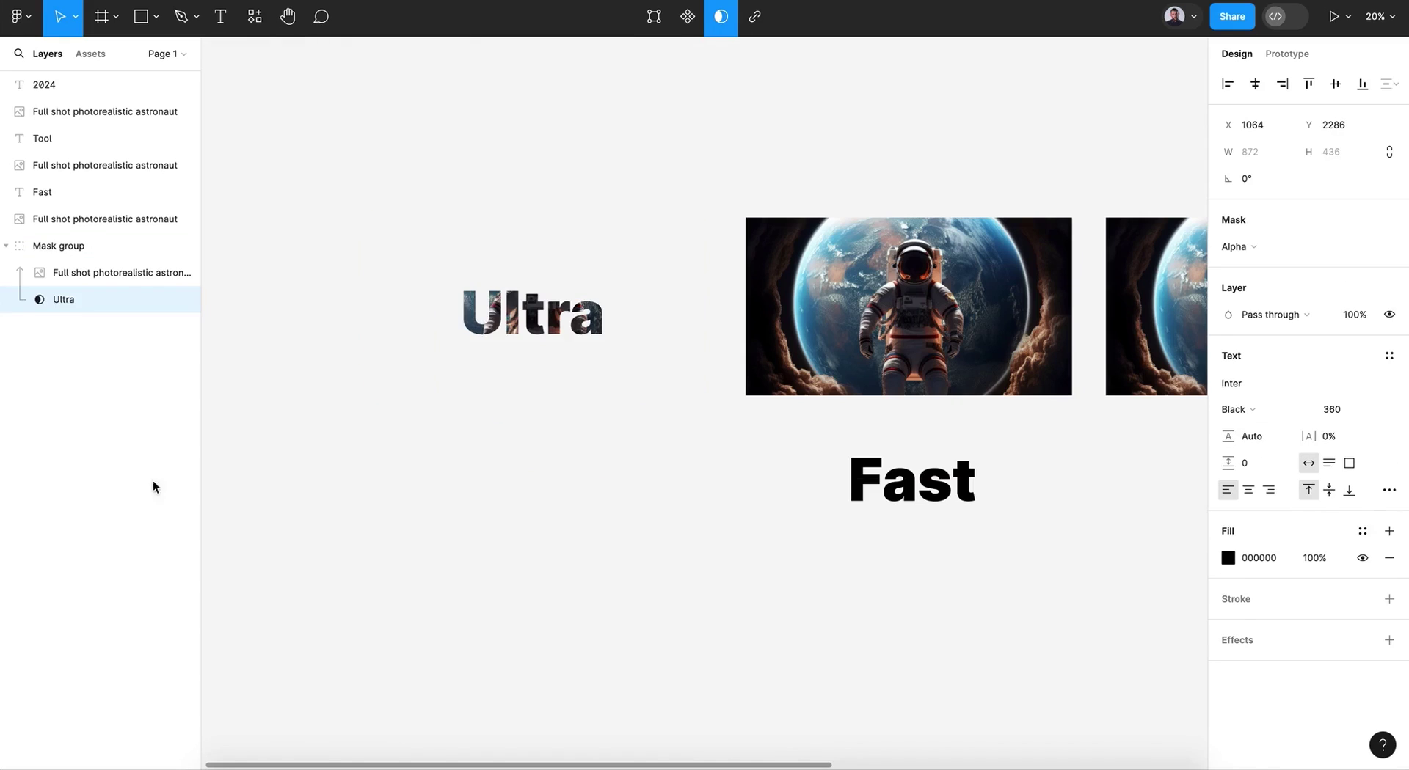
Mask the Fast word onto its astronaut image with Use as mask
scroll(503, 450, "right", 5)
left_click(503, 450)
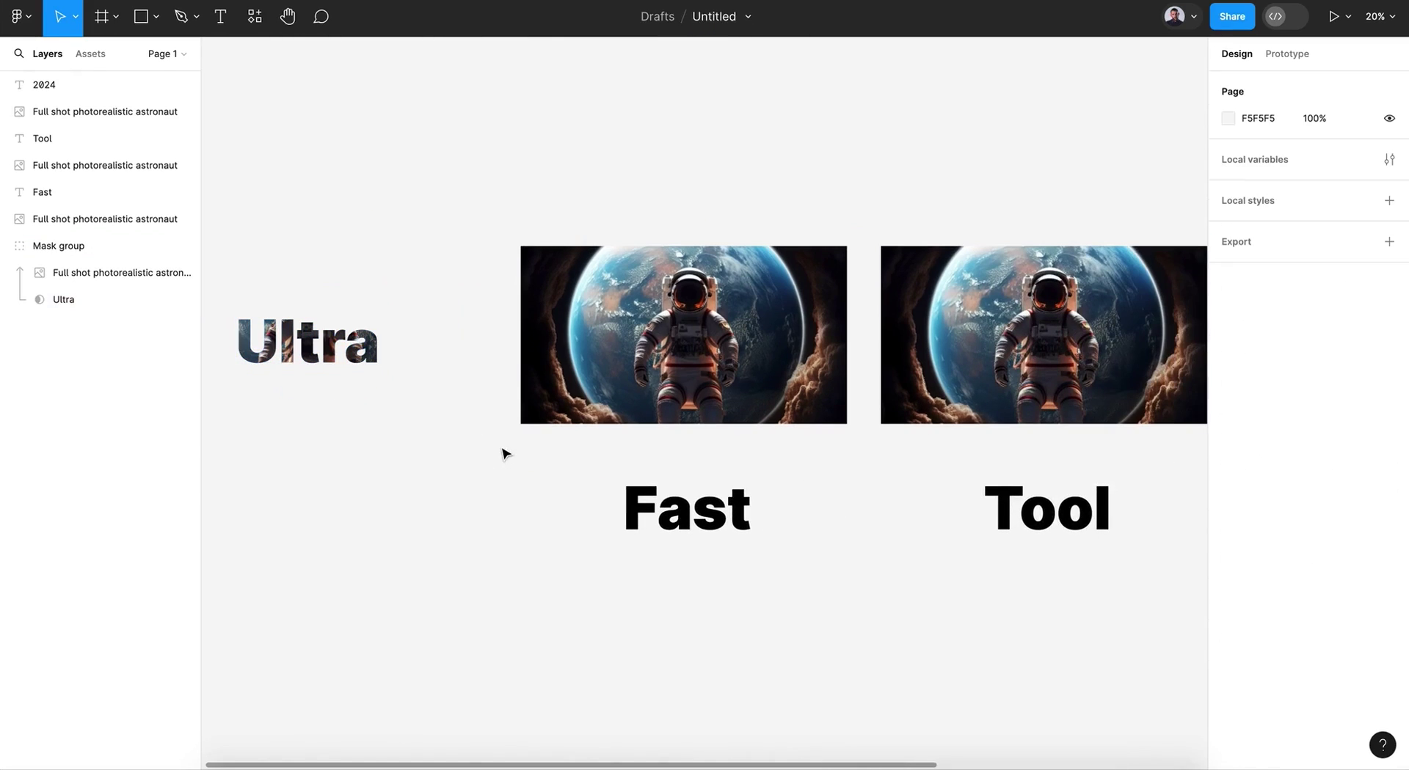
left_click(639, 517)
left_click_drag(679, 506, 679, 313)
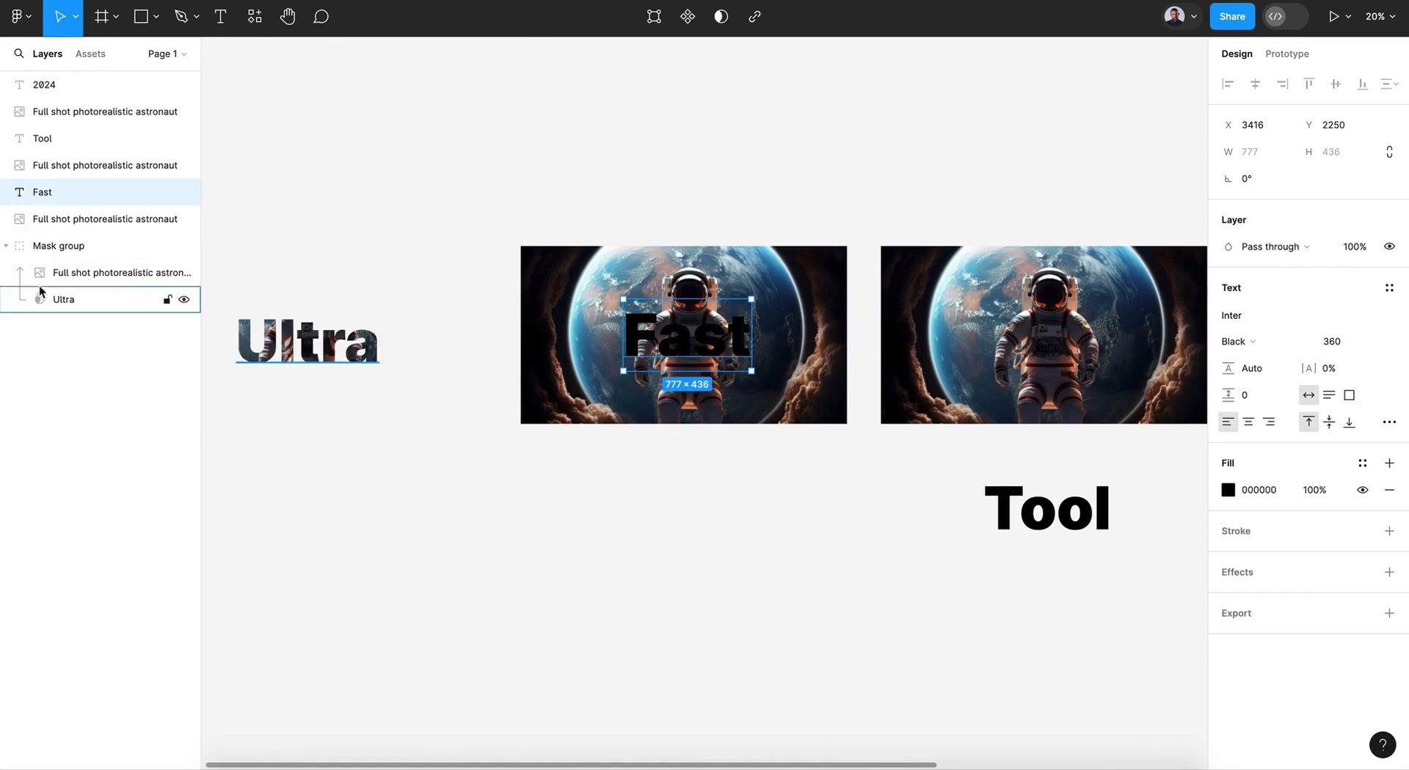
left_click_drag(63, 194, 66, 234)
left_click(83, 200, "shift")
right_click(85, 194)
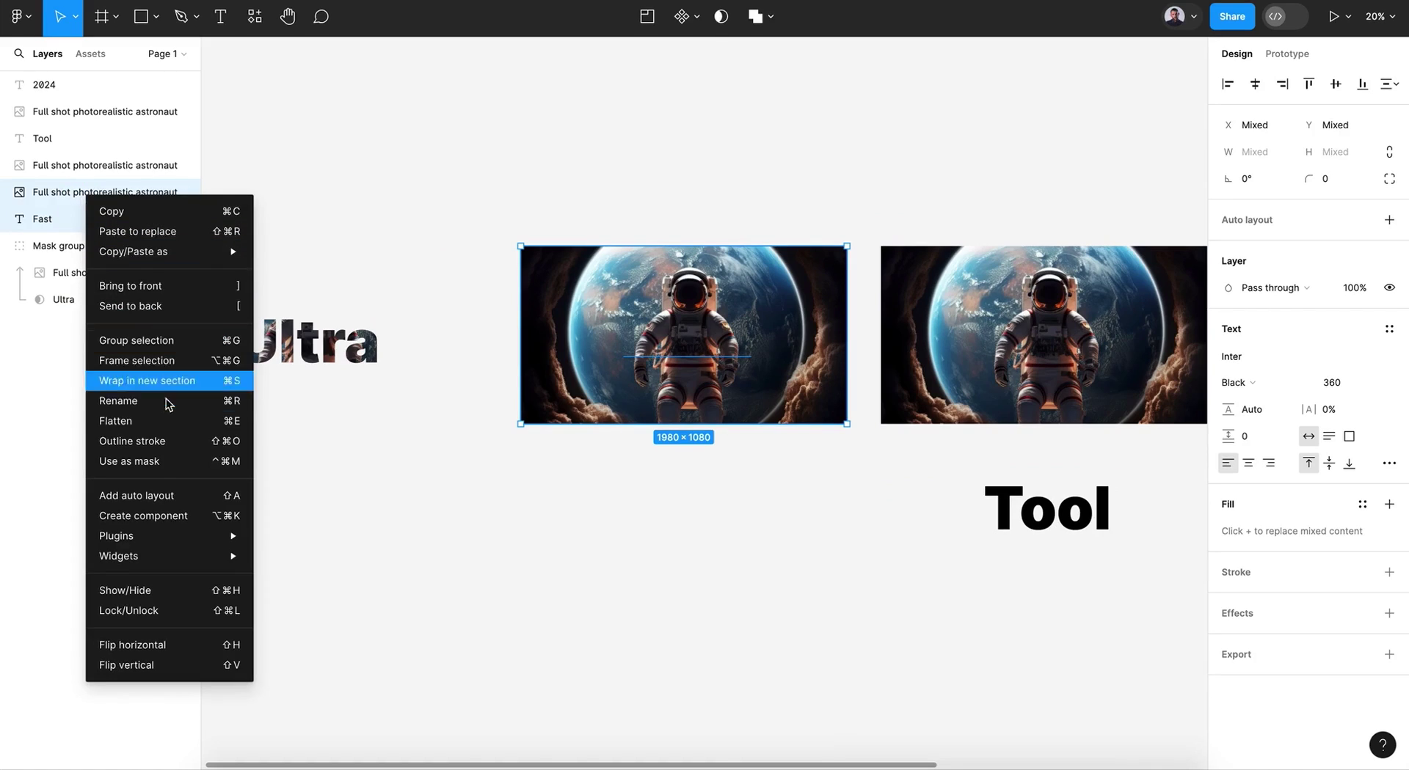
left_click(128, 460)
Mask the Tool word onto its astronaut image the same way
scroll(862, 465, "right", 5)
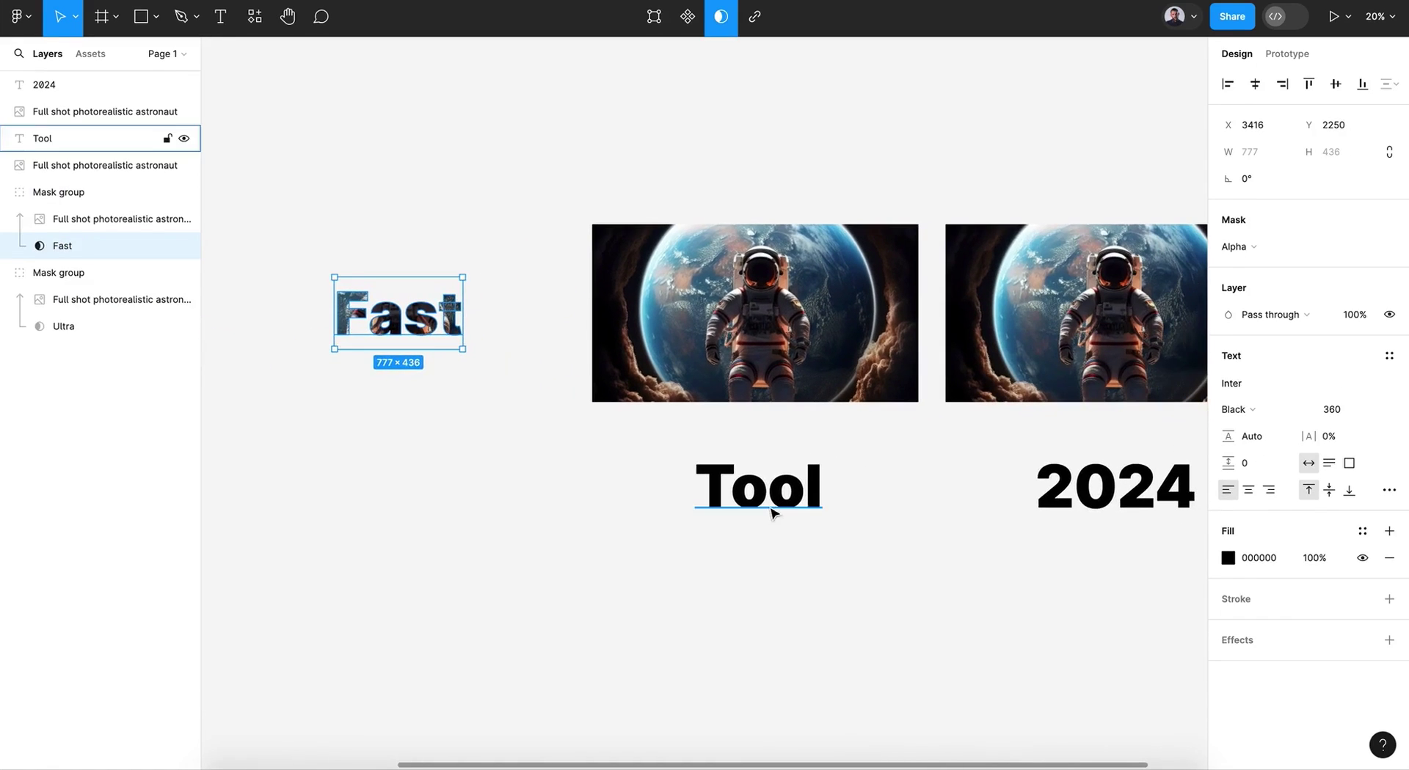
left_click_drag(772, 514, 807, 338)
left_click_drag(95, 143, 95, 178)
left_click(94, 141, "shift")
right_click(96, 140)
left_click(183, 407)
Mask the 2024 word onto the last astronaut image the same way
scroll(814, 443, "right", 5)
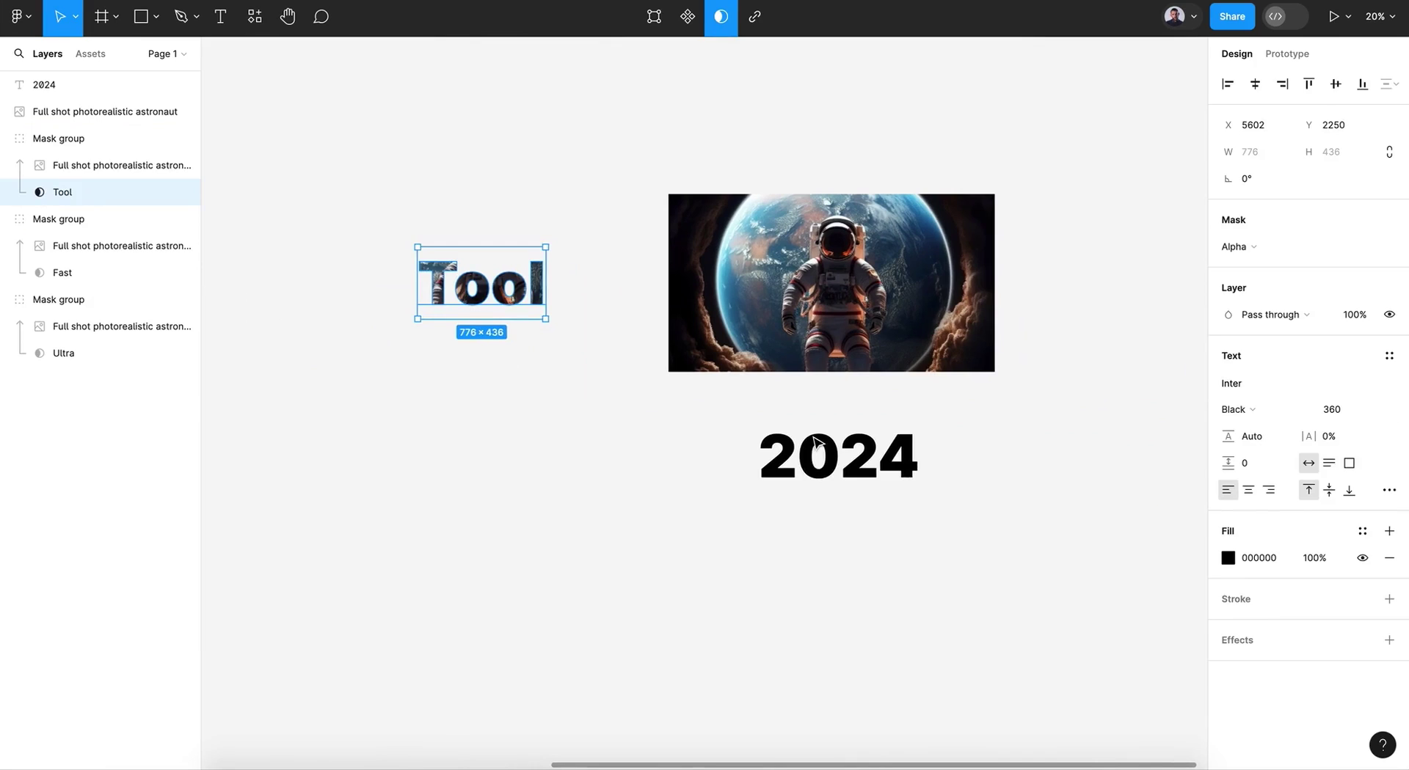
left_click_drag(814, 443, 818, 273)
left_click_drag(86, 90, 90, 122)
left_click(90, 95, "shift")
right_click(90, 94)
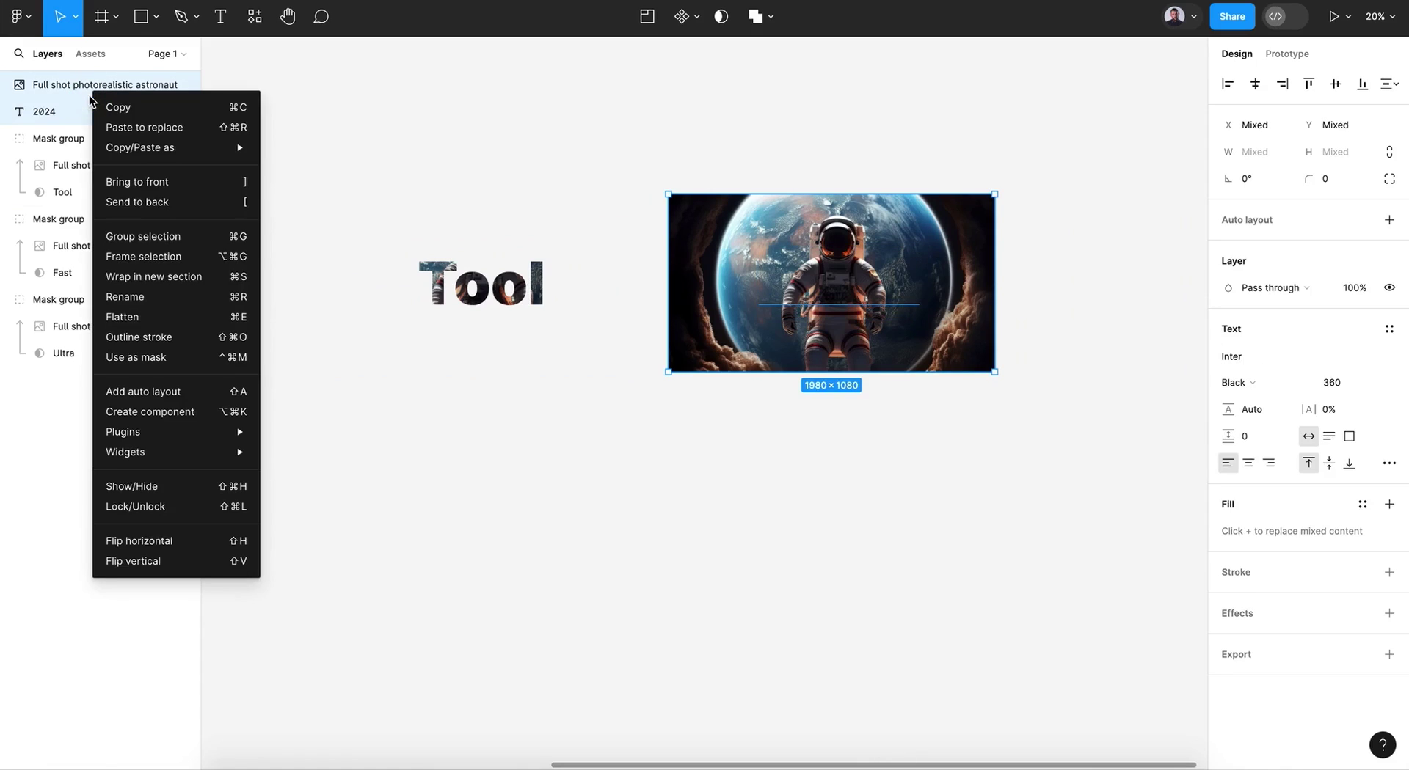
left_click(155, 358)
left_click(506, 459)
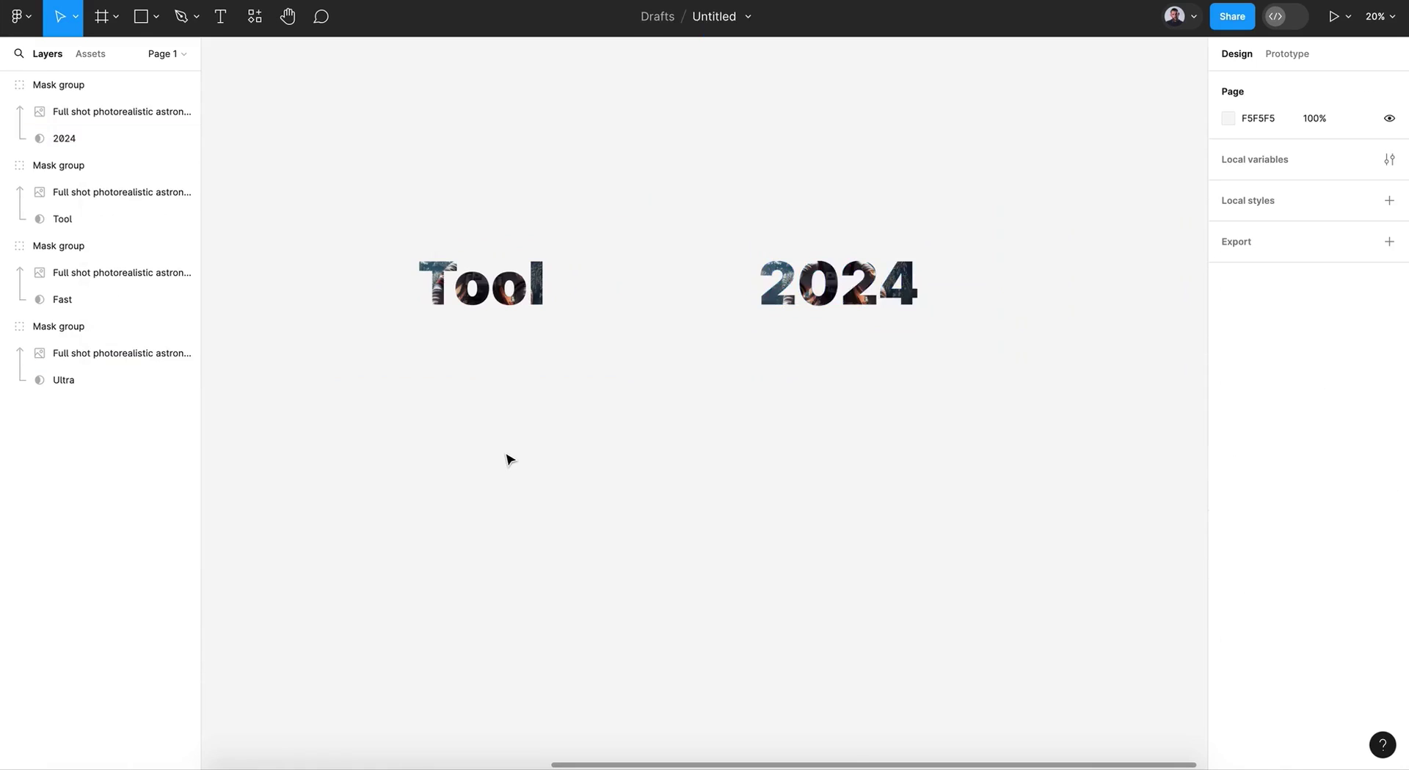
Draw a new frame below the masked words
scroll(509, 459, "left", 10)
scroll(507, 459, "left", 3)
scroll(506, 459, "right", 3)
scroll(525, 459, "down", 5, "ctrl")
scroll(526, 460, "down", 1, "ctrl")
scroll(526, 459, "down", 4)
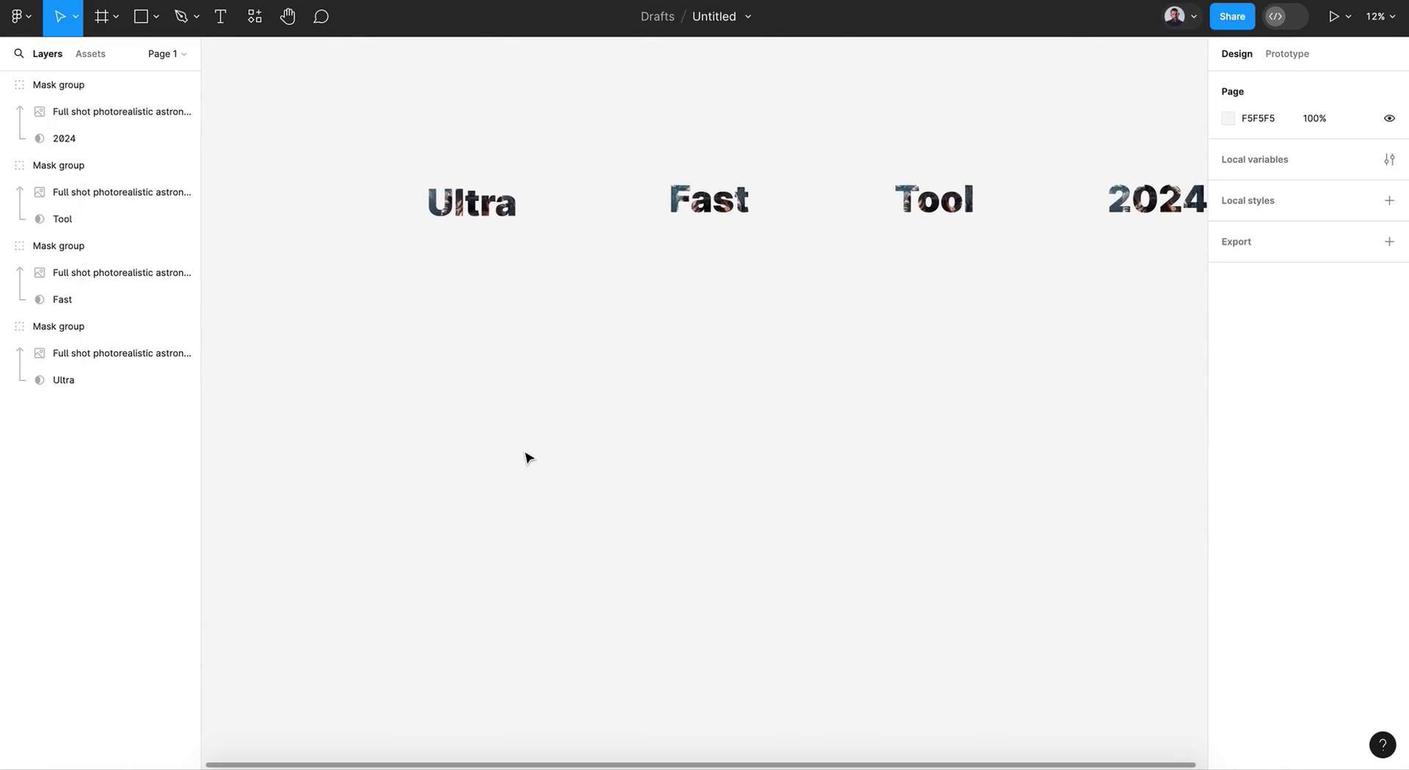
left_click(103, 20)
left_click_drag(375, 316, 681, 526)
Size Frame 1 to 1980 × 1080 in the Design panel
left_click(1269, 185)
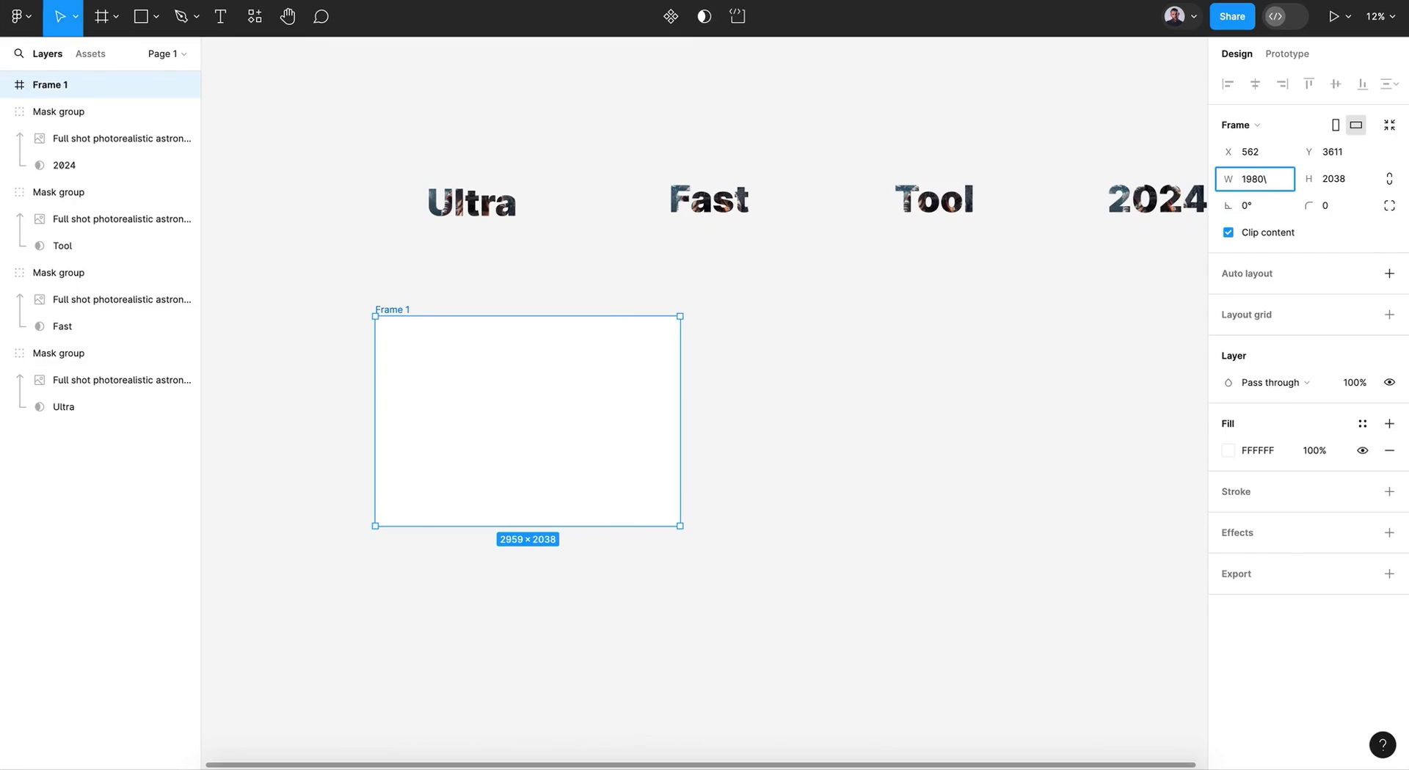
key("Tab")
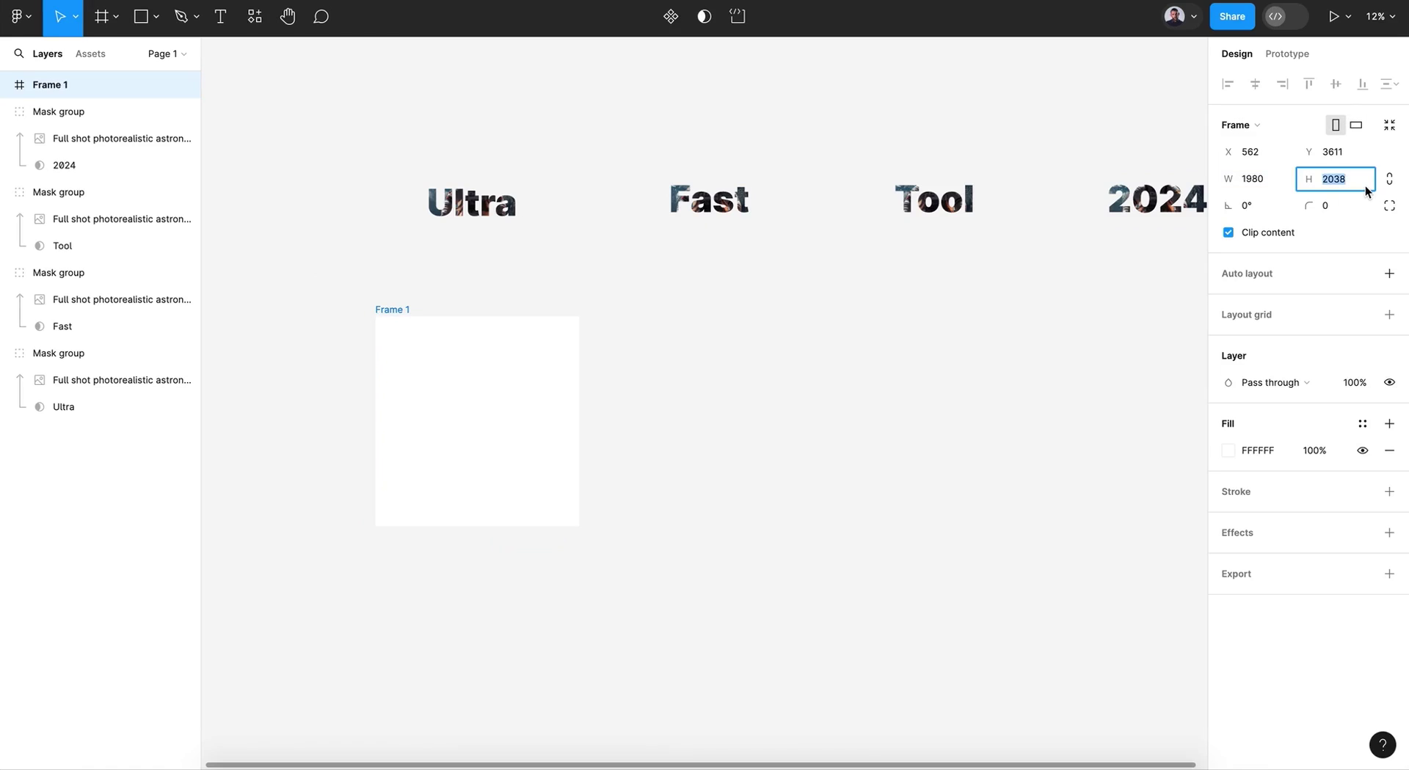
type("1080")
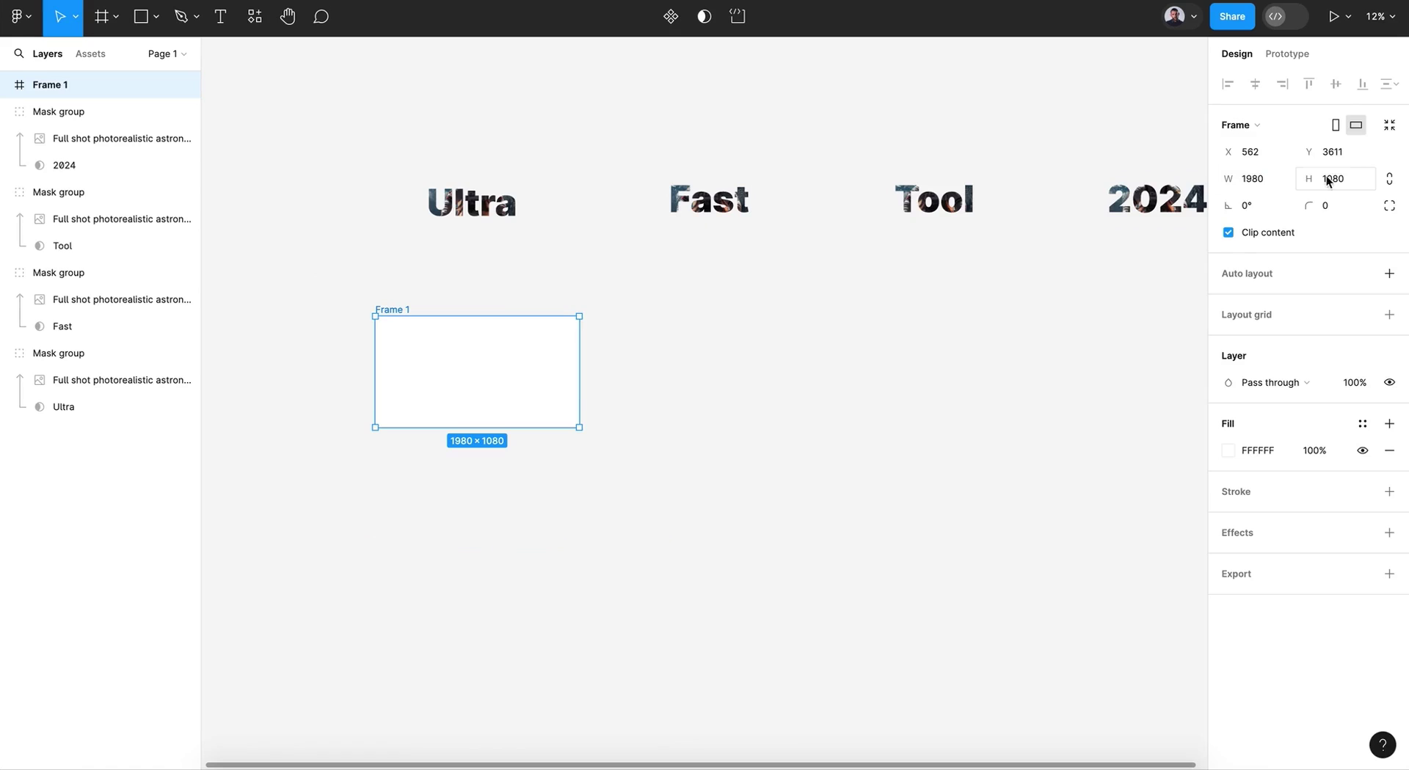
left_click(472, 305)
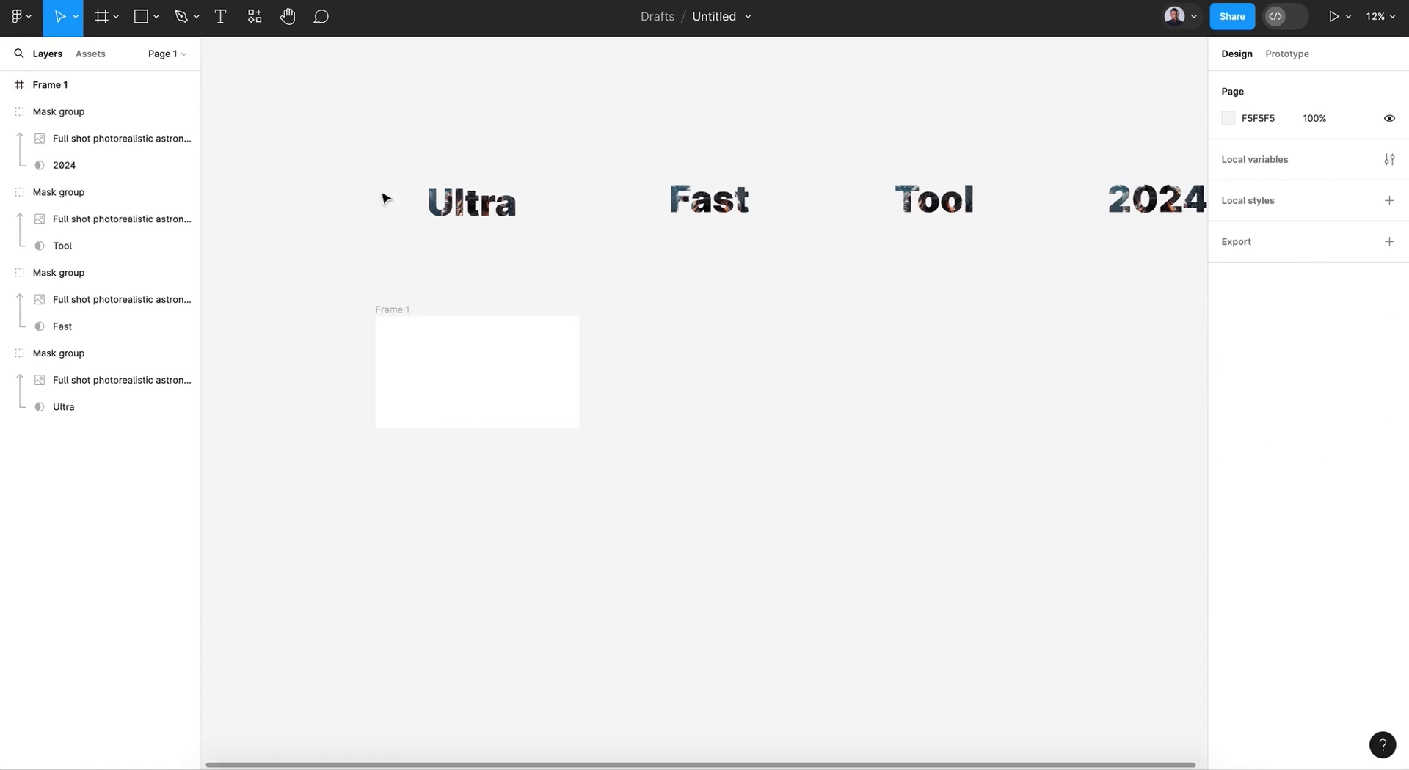
Arrange the four masked words evenly in a row with a 200 gap
left_click_drag(351, 150, 1144, 253)
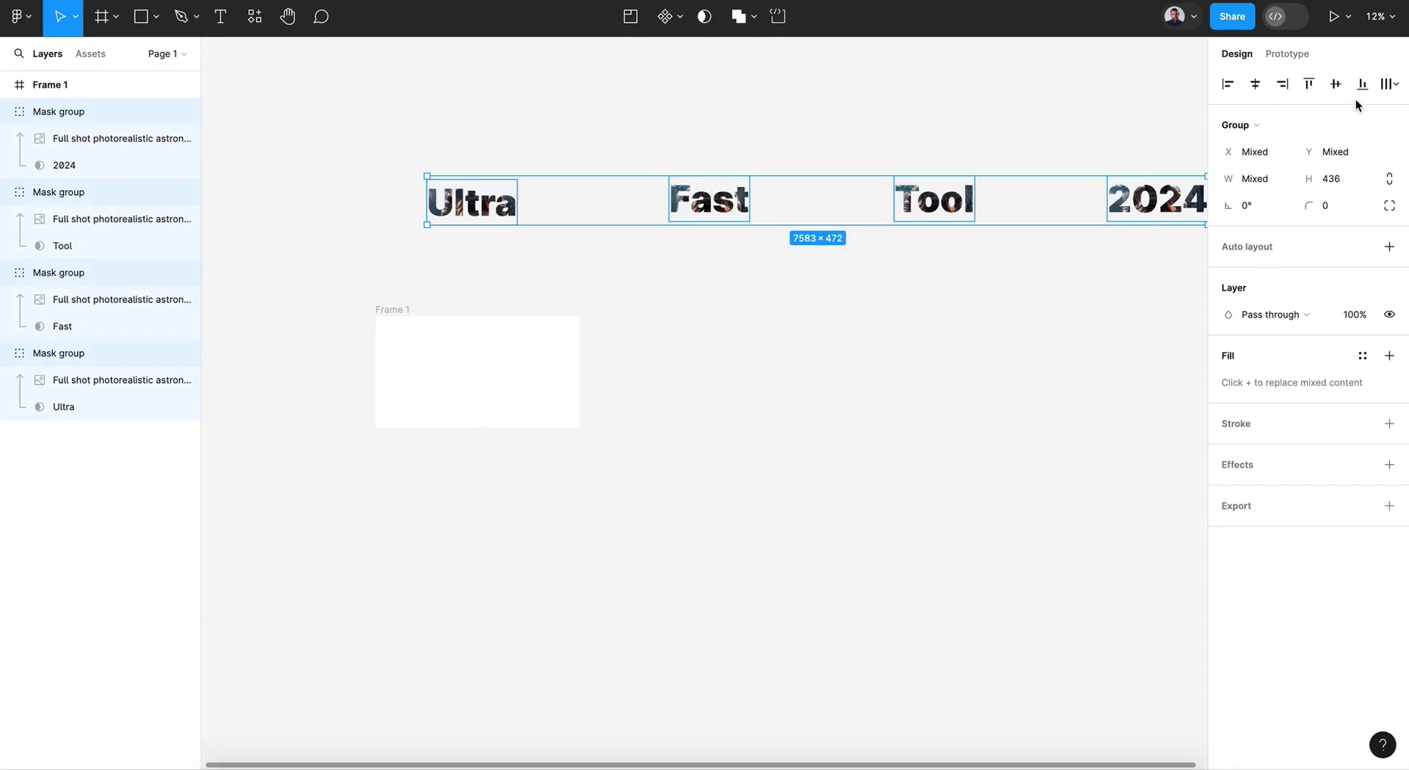
left_click(1388, 85)
left_click(1309, 115)
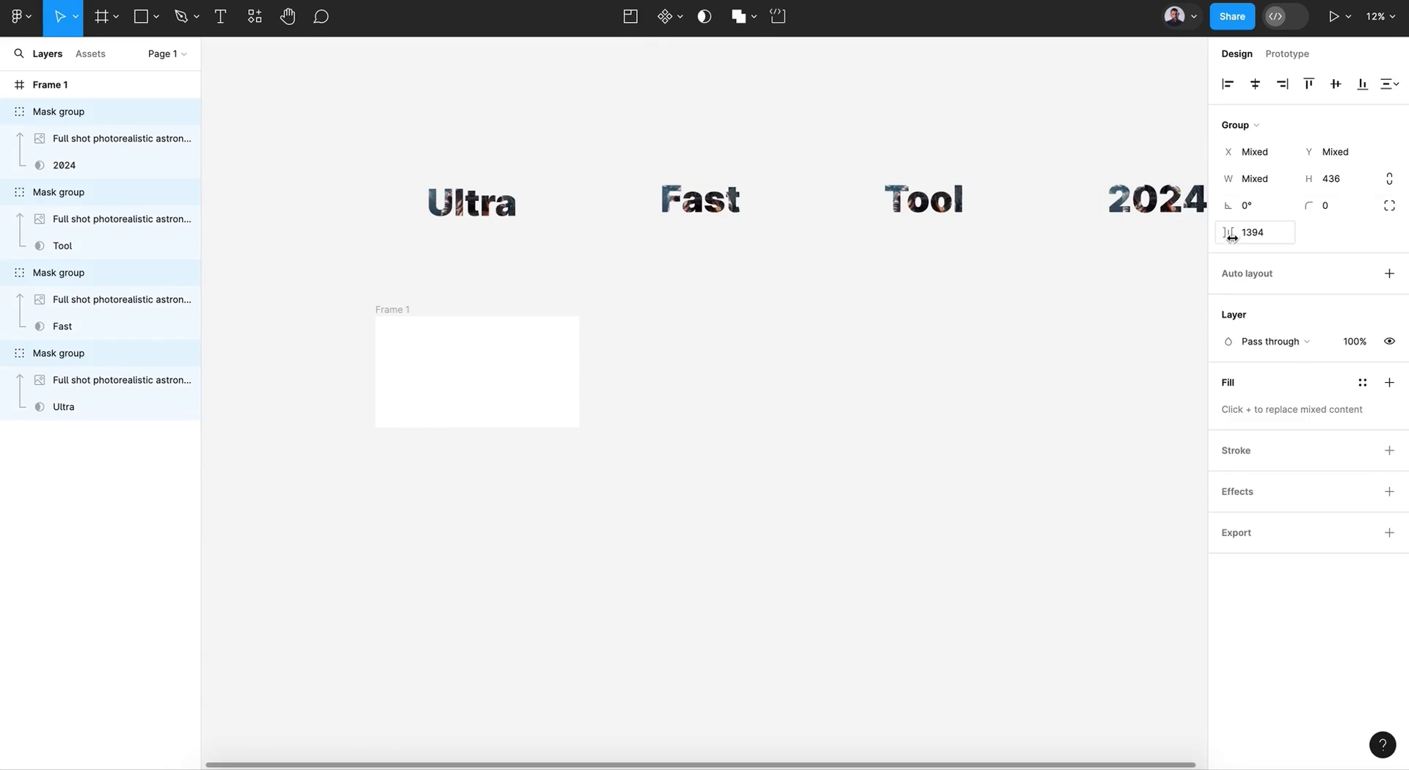
left_click_drag(1232, 235, 1232, 234)
left_click(1256, 233)
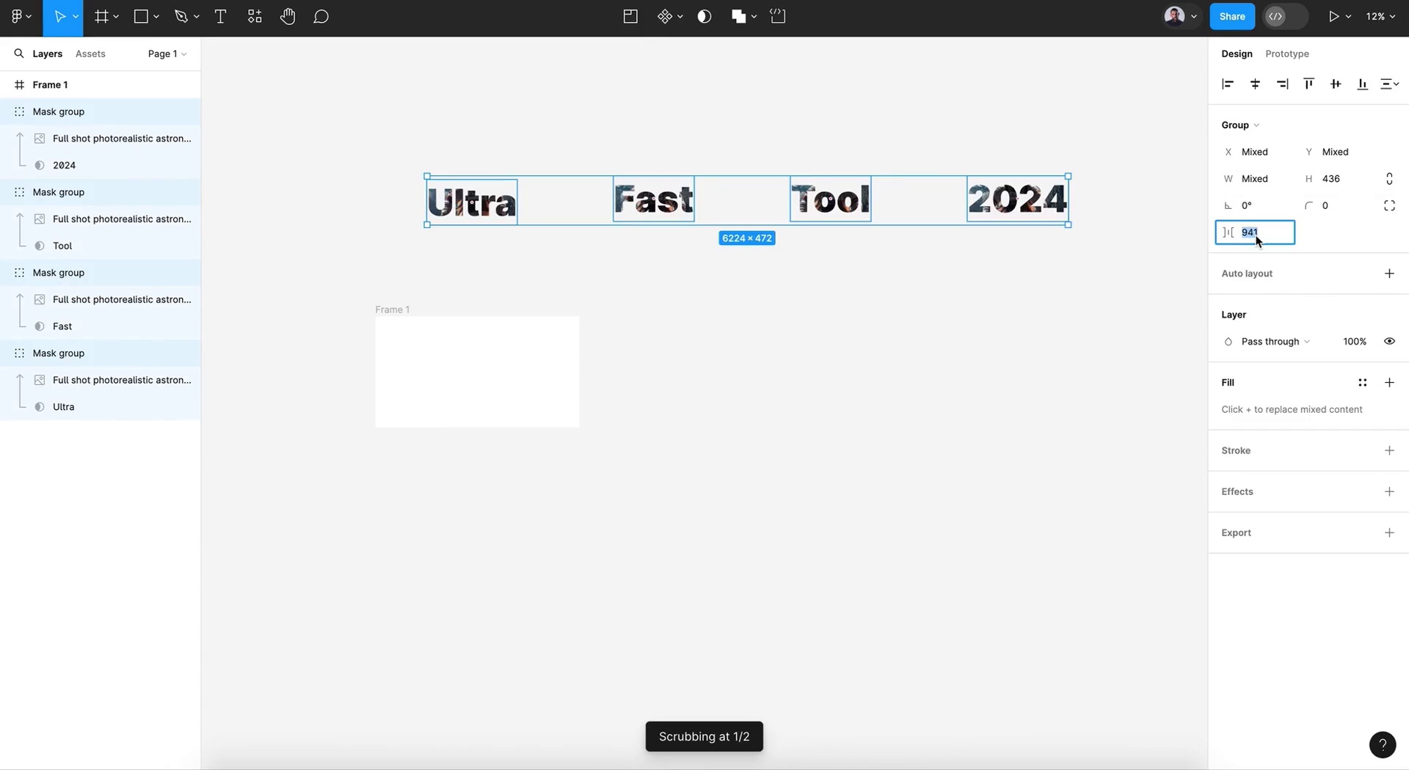
type("20")
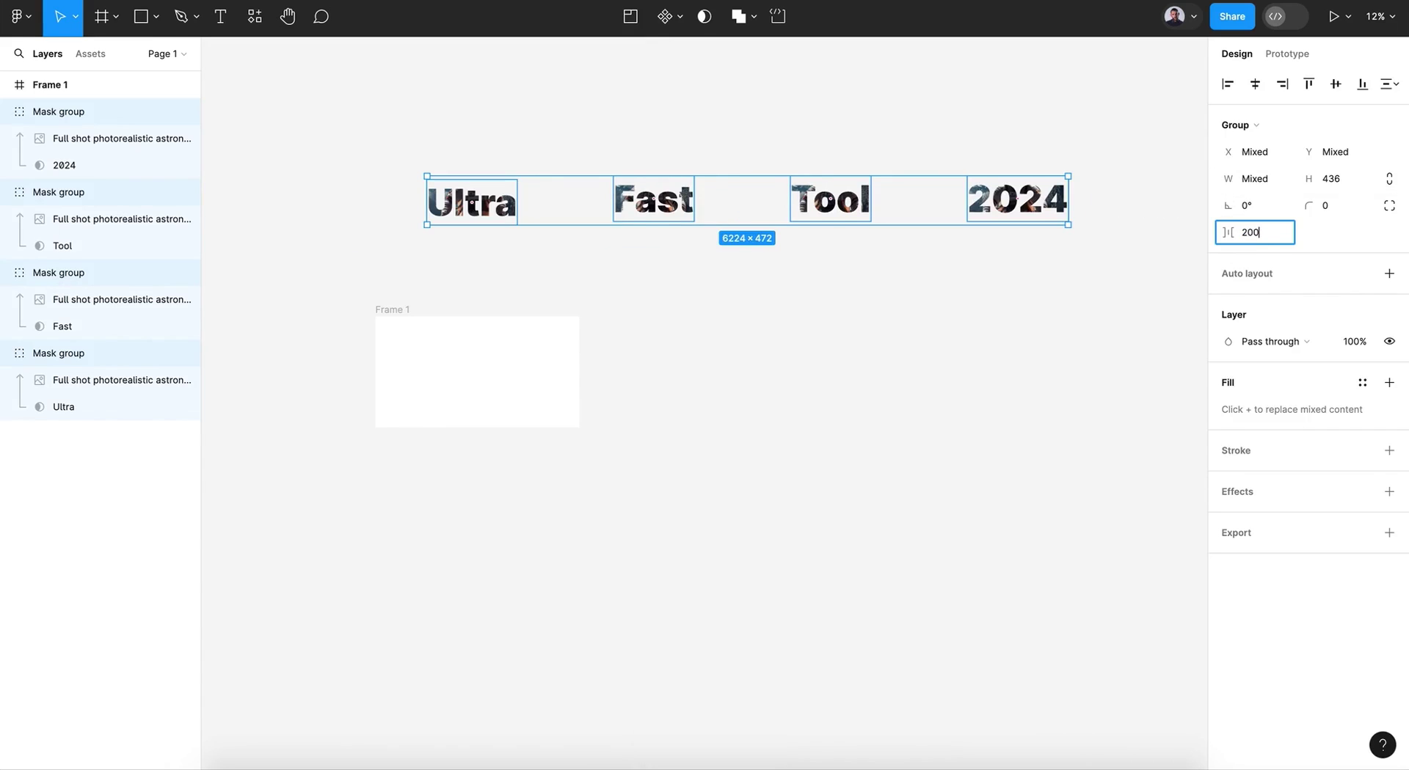
type("0")
key("Return")
Move the four words into Frame 1 and collapse their mask groups in Layers
left_click_drag(506, 211, 508, 380)
left_click(511, 378)
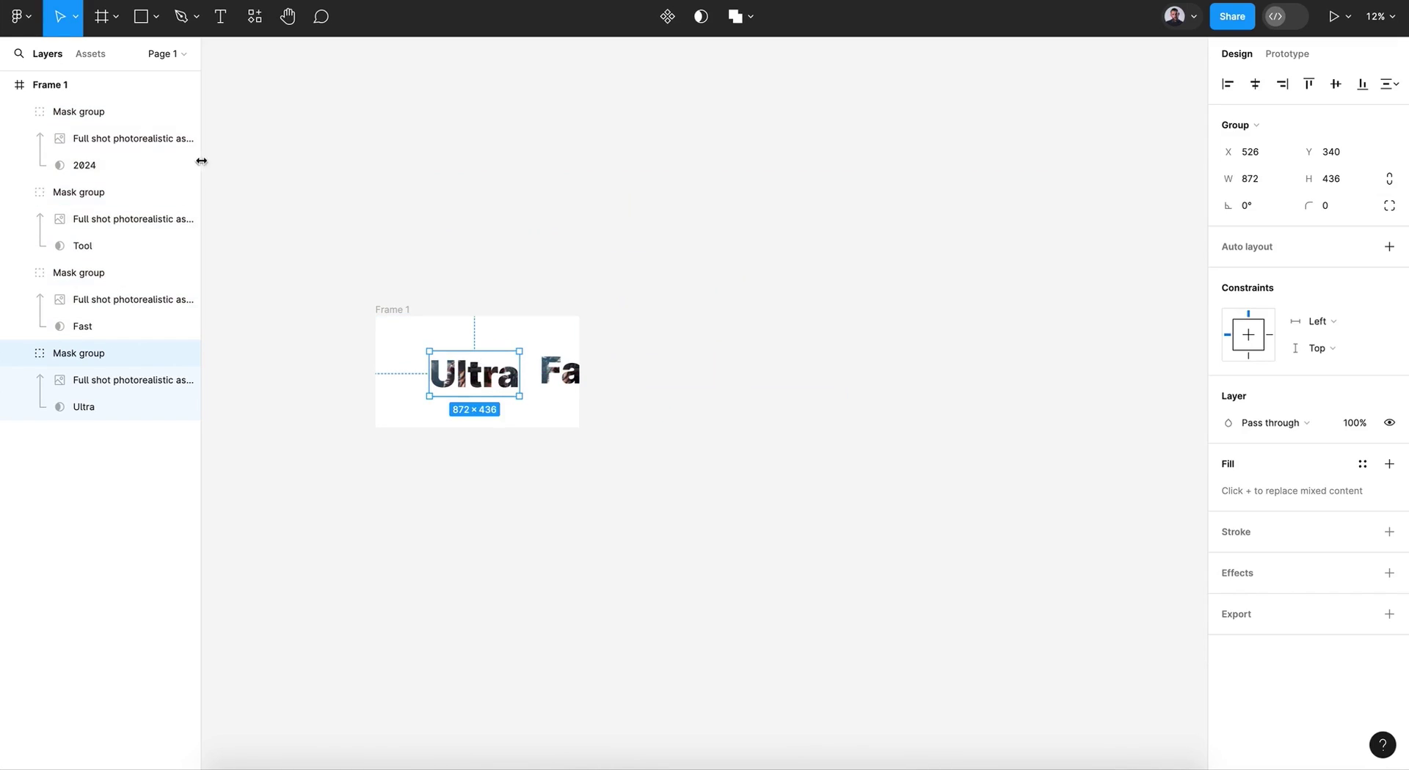
left_click(545, 385)
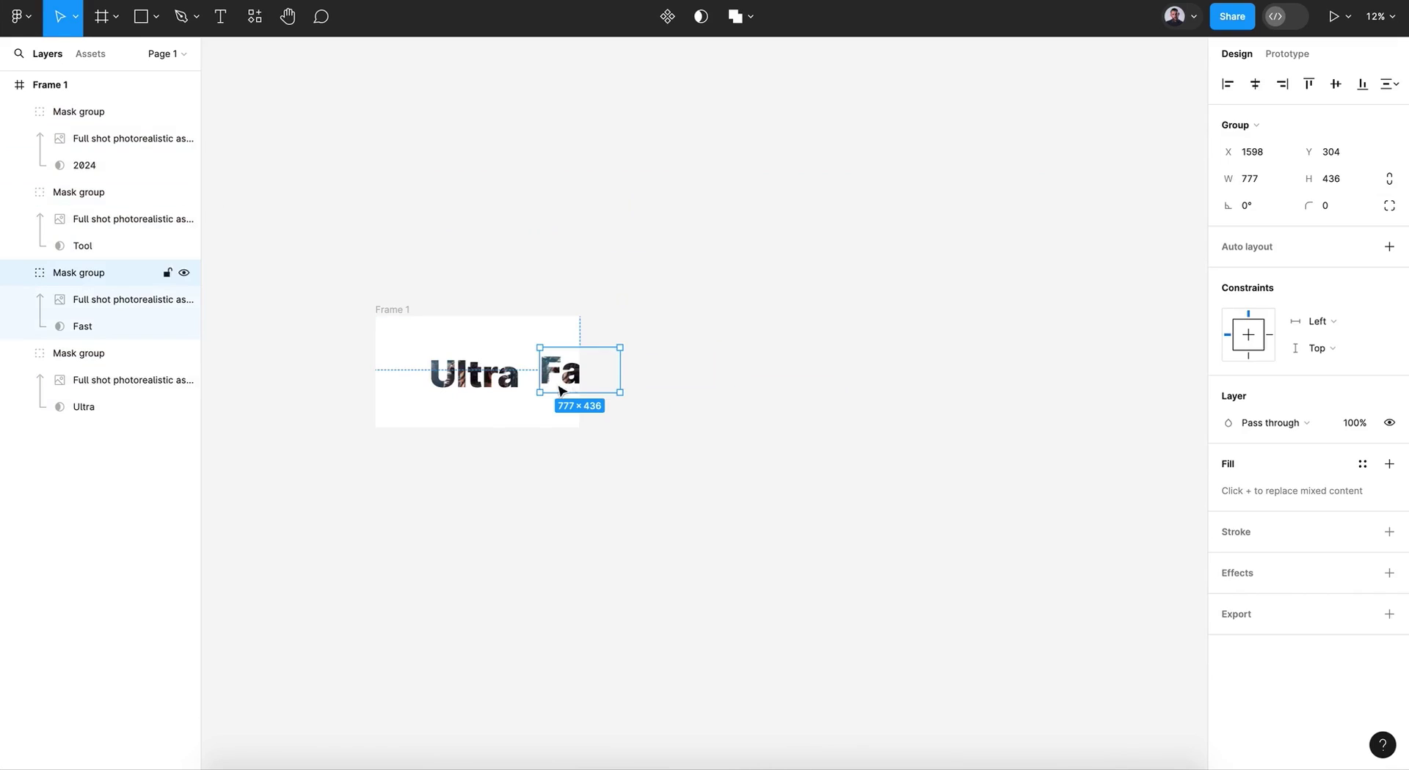
left_click(24, 111)
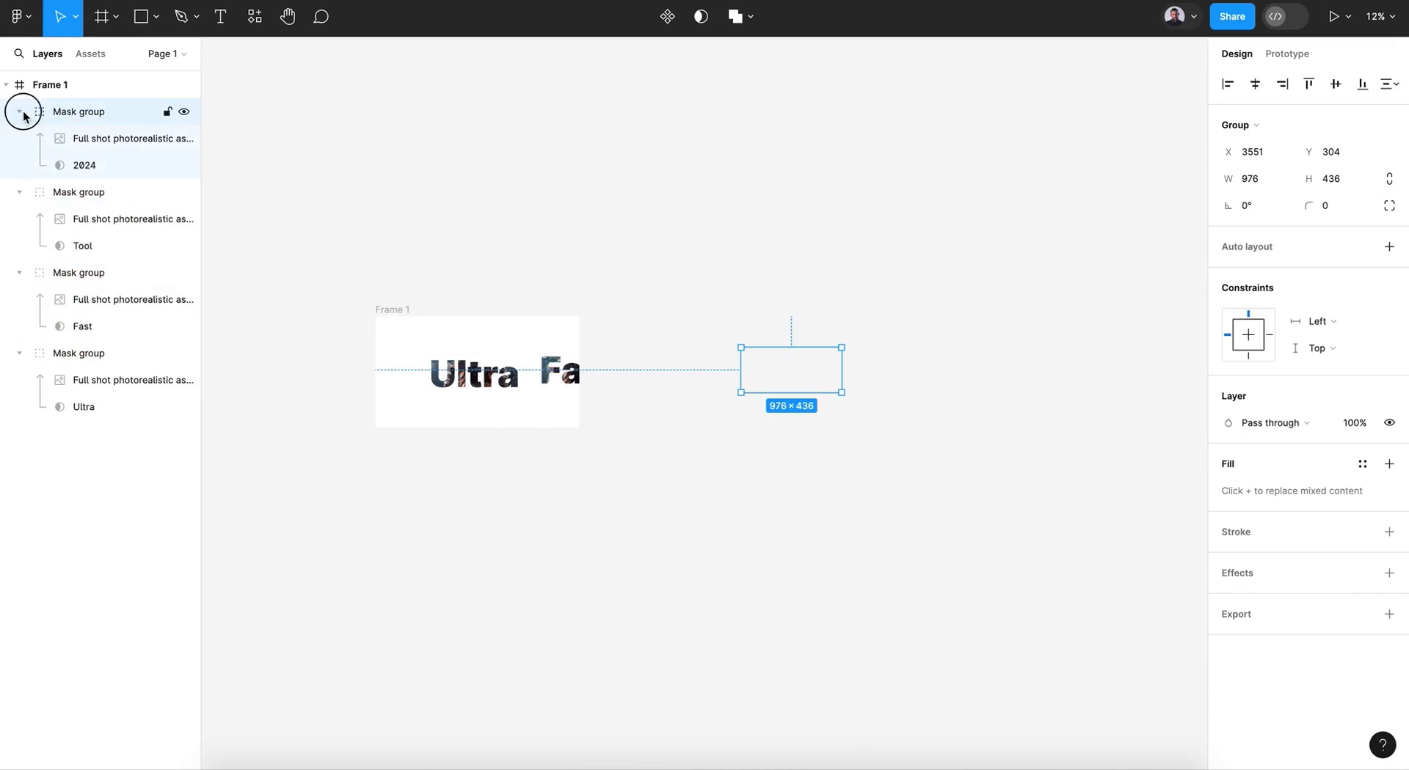
left_click(20, 111)
left_click(21, 139)
left_click(21, 165)
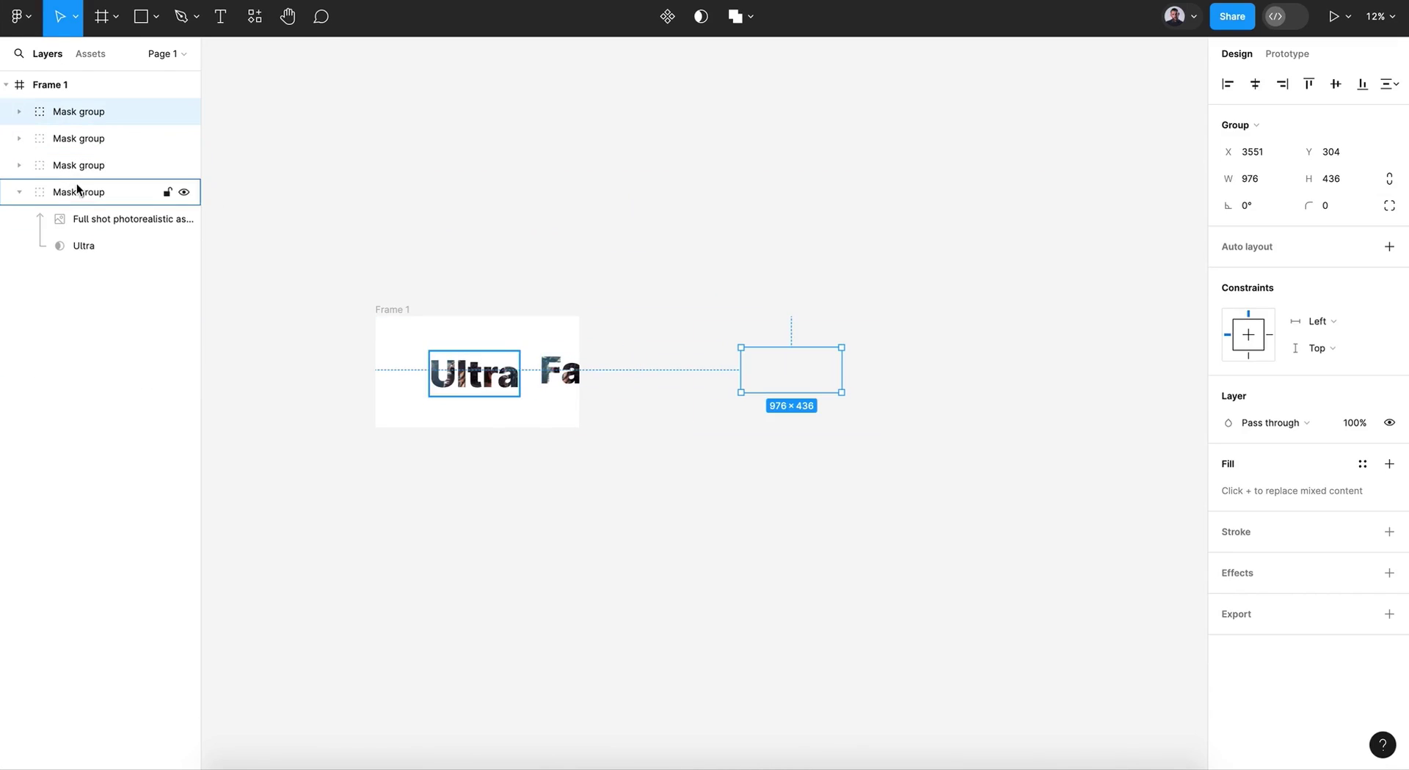
Shift the Fast, Tool and 2024 mask groups right, out of Frame 1
left_click(78, 189)
left_click(86, 164)
left_click(92, 120, "shift")
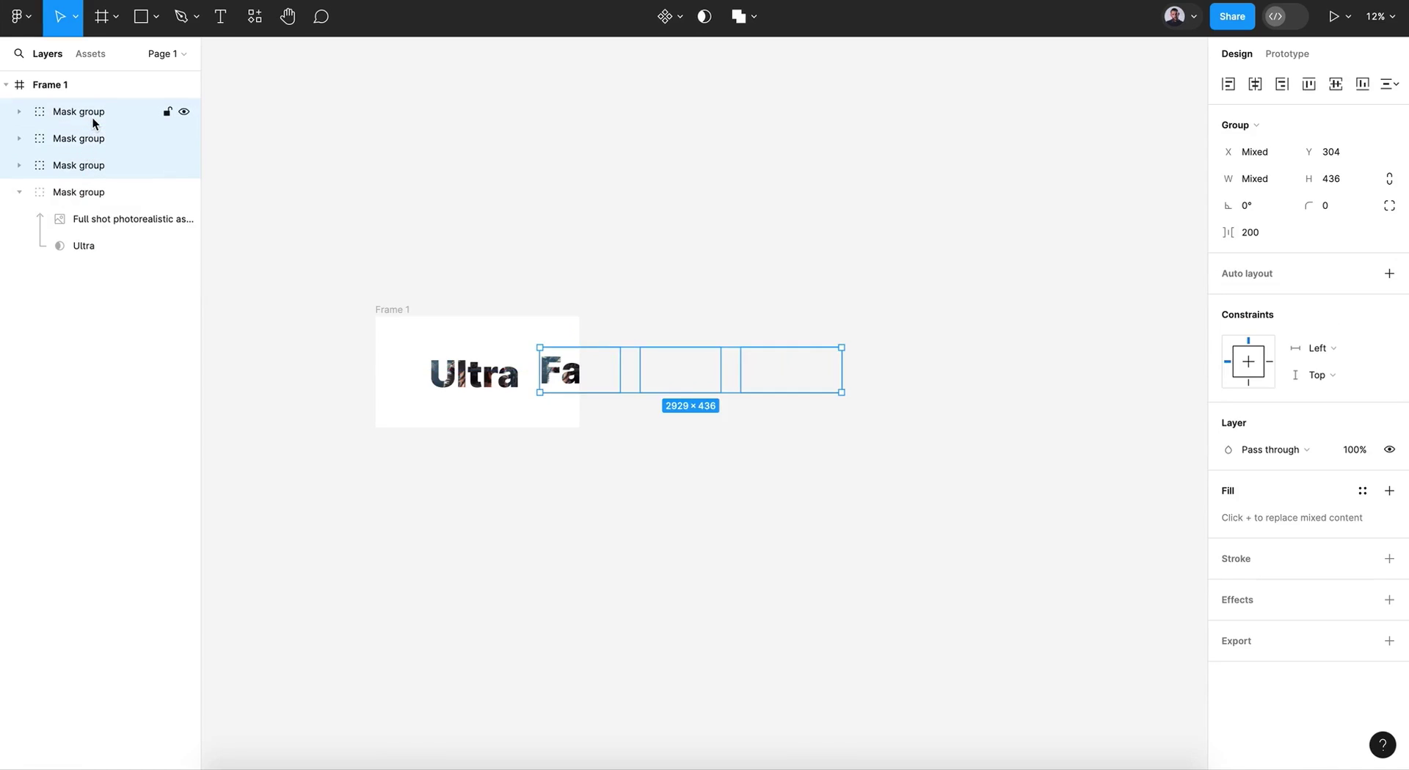
key("shift+Right")
key("shift+Right")
key("shift+Right")
key("shift+Right")
key("shift+Right")
key("shift+Right")
key("shift+Right")
key("shift+Right")
key("shift+Right")
key("shift+Right")
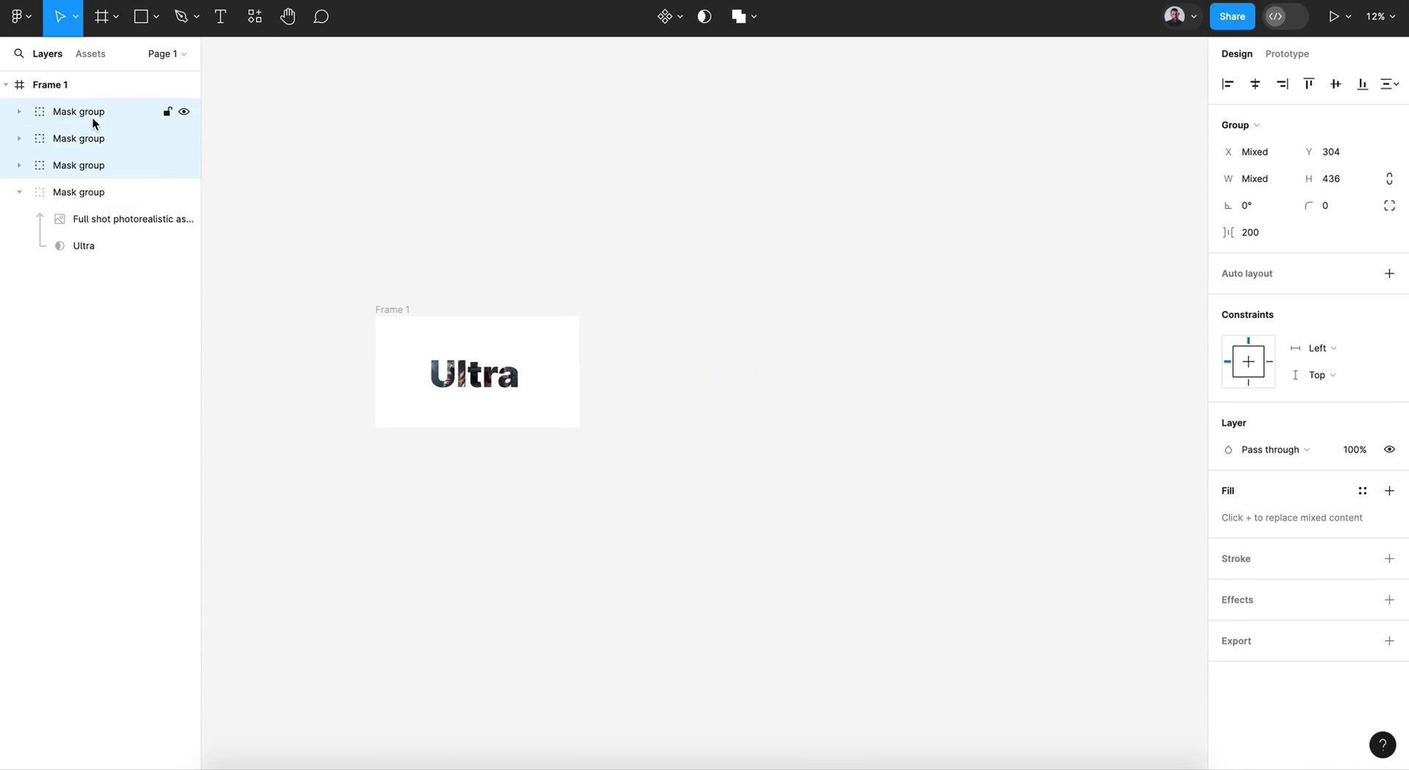
Select the Ultra text mask layer inside Frame 1's Ultra mask group
scroll(466, 301, "up", 10)
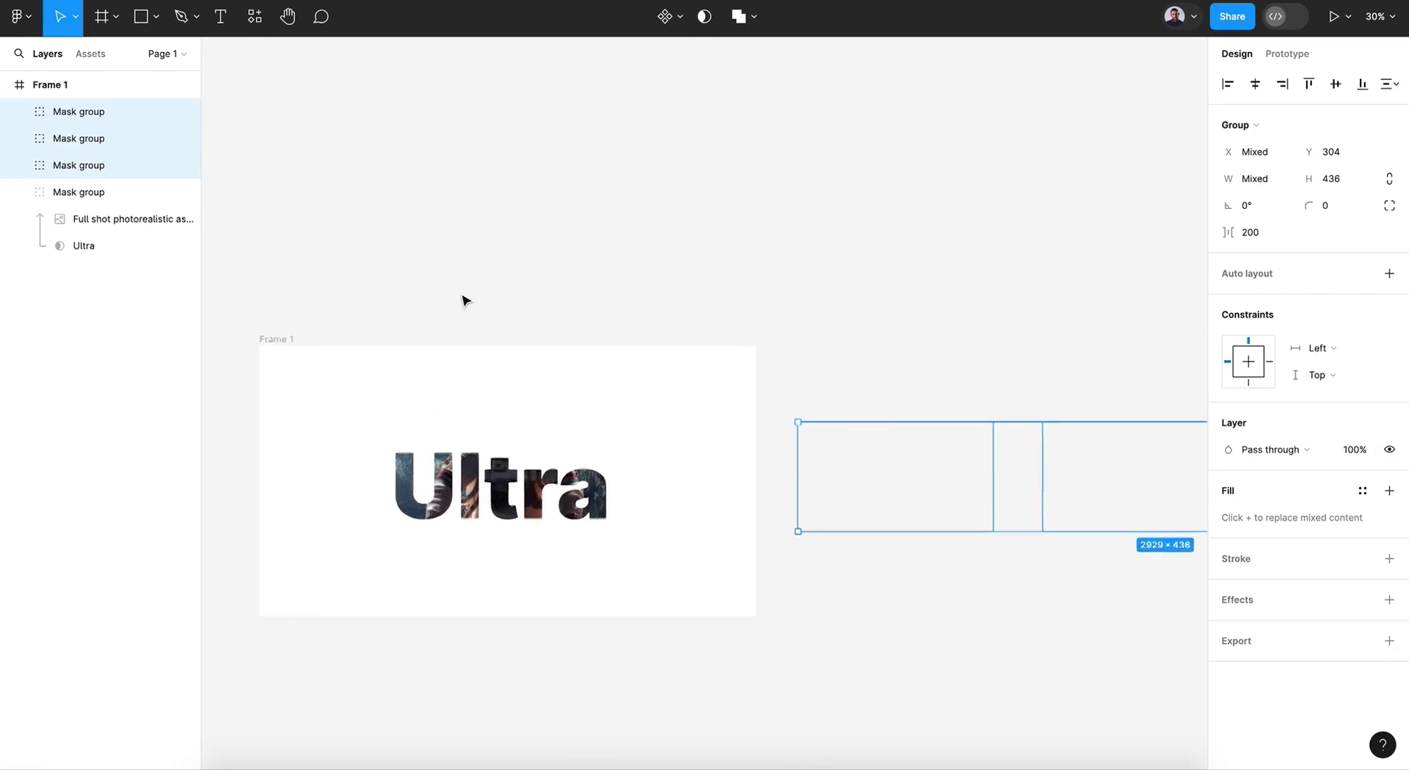
scroll(462, 302, "up", 2)
scroll(463, 302, "right", 4)
scroll(462, 301, "down", 2)
left_click(579, 367)
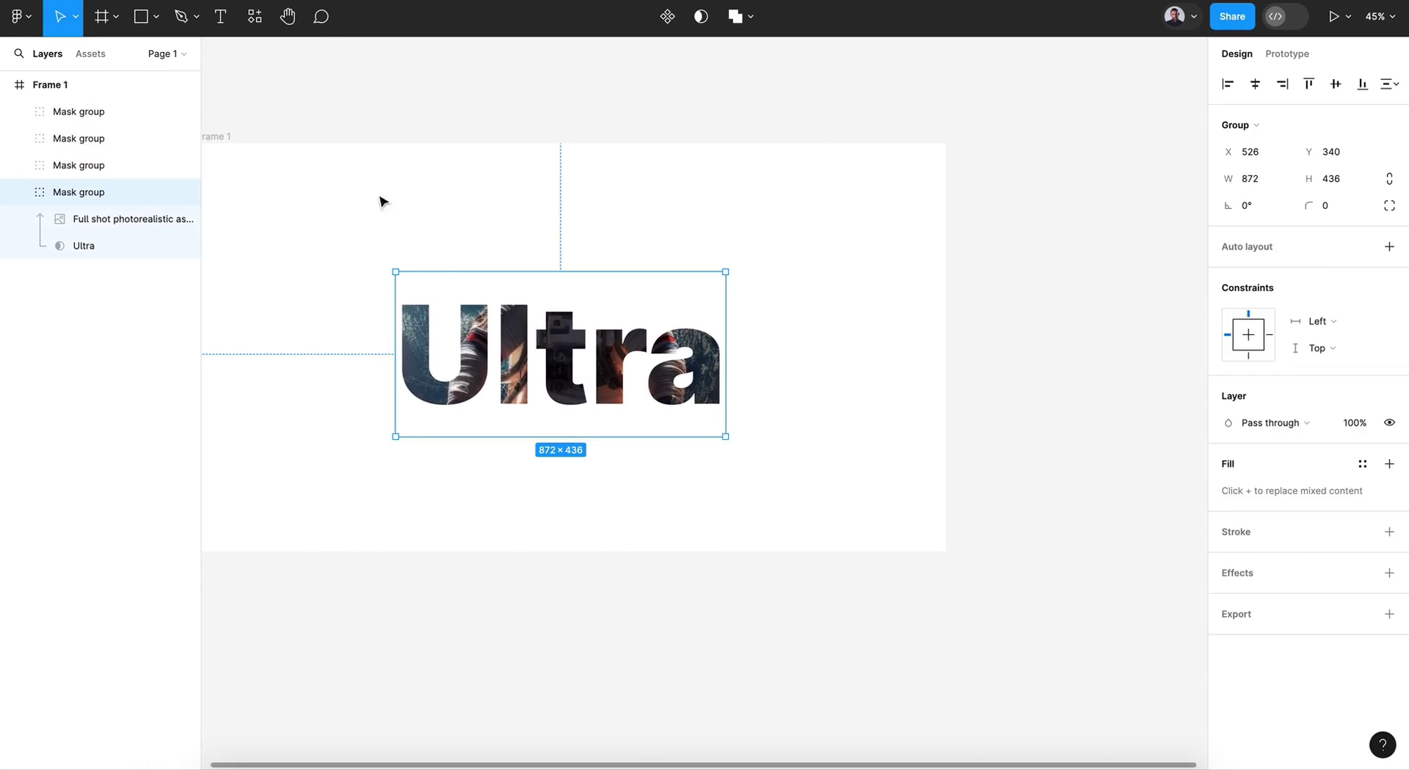
double_click(519, 378)
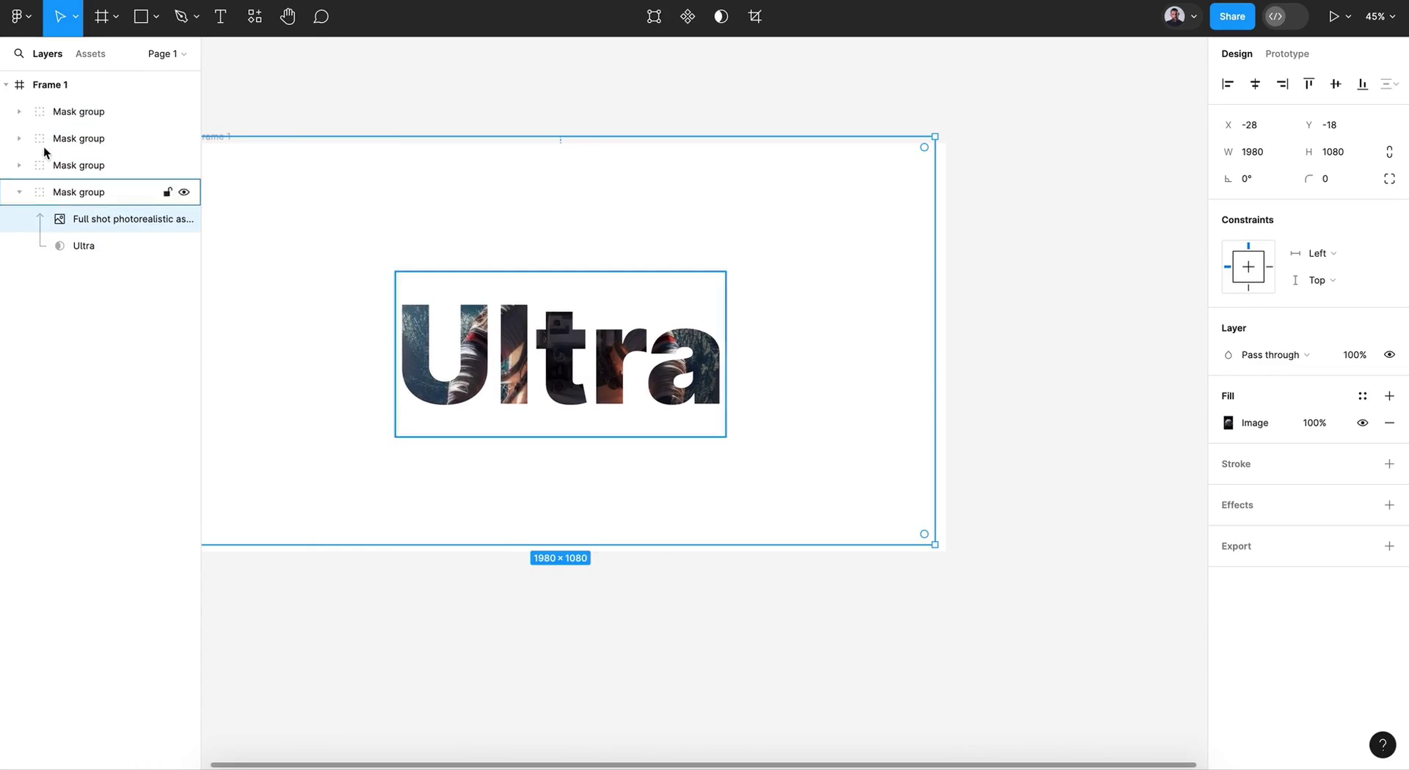
left_click(88, 245)
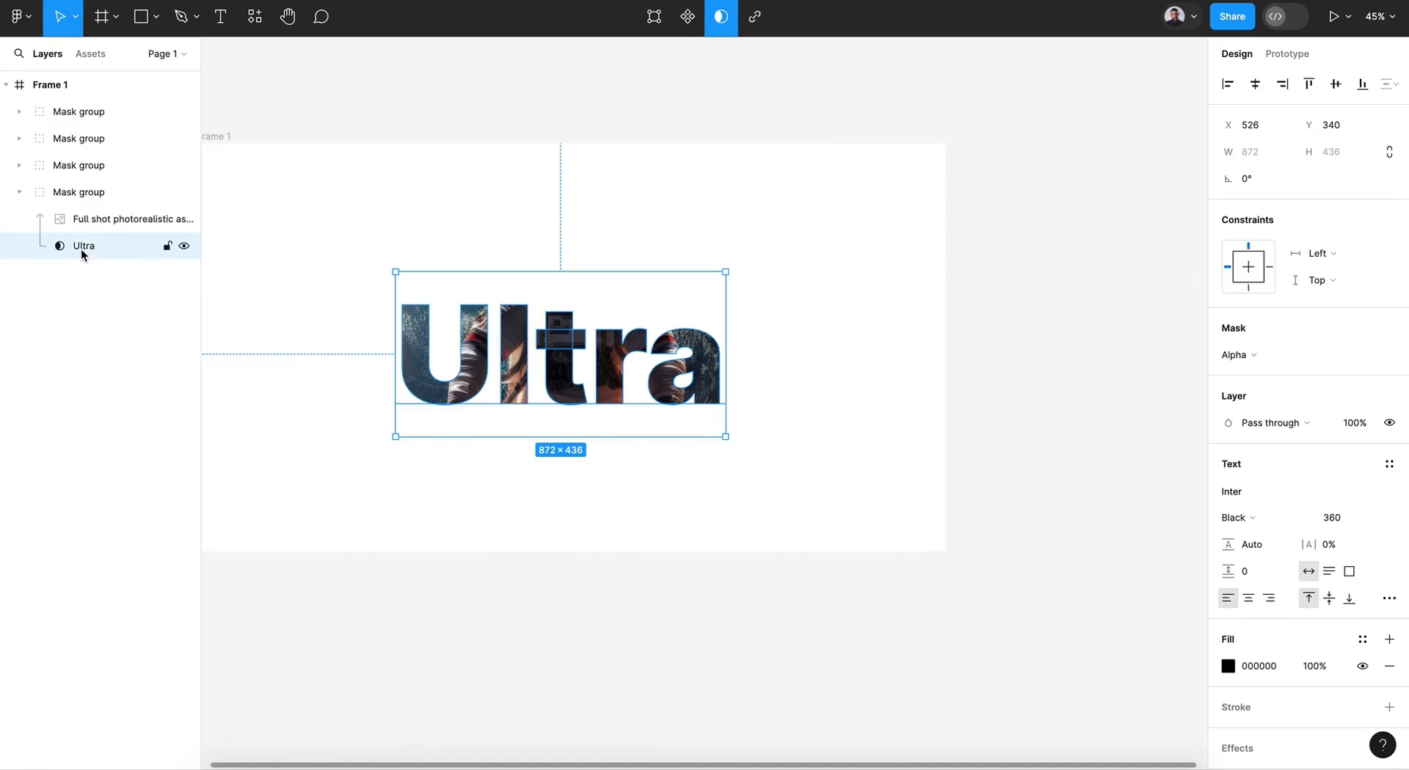
Scale the Ultra text with K to roughly 4878 × 2437, overflowing Frame 1
key("k")
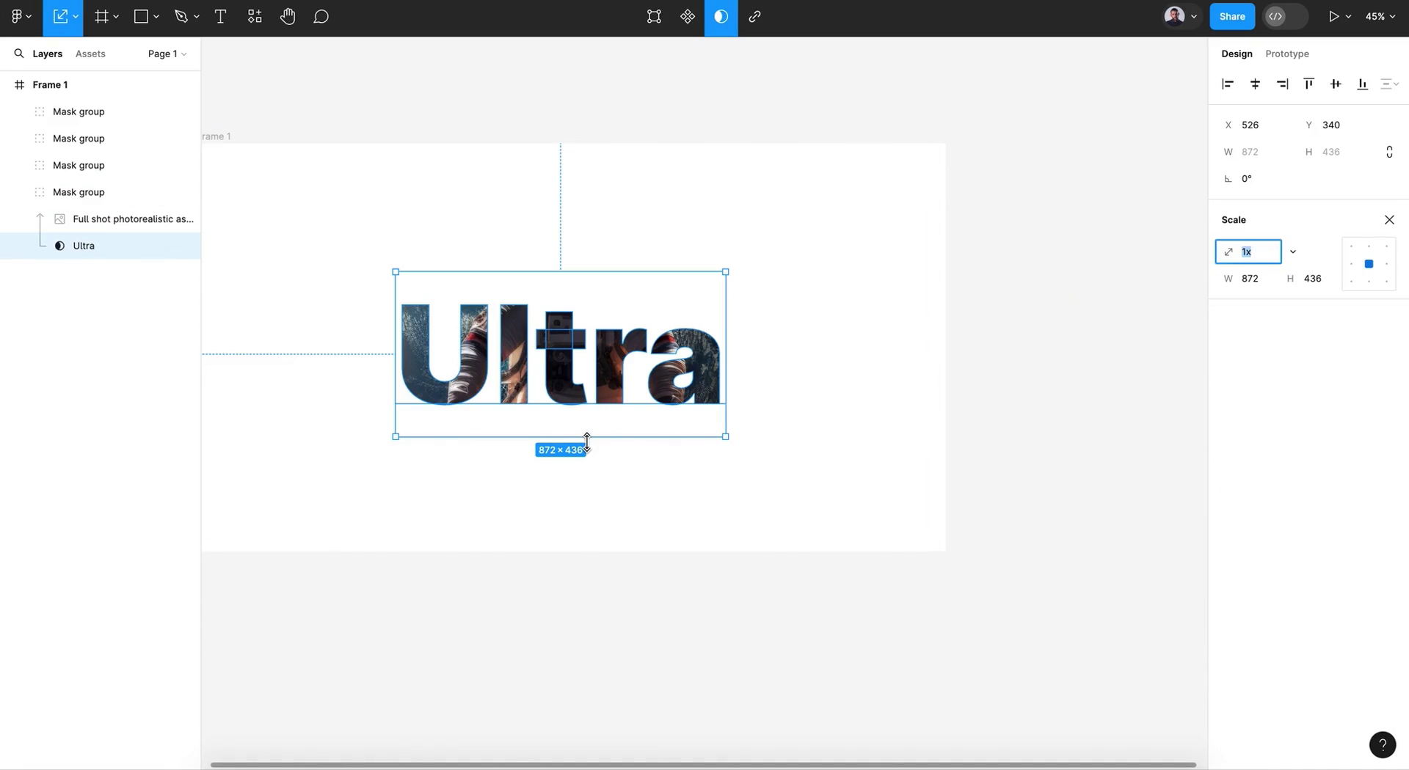
left_click_drag(586, 443, 588, 611)
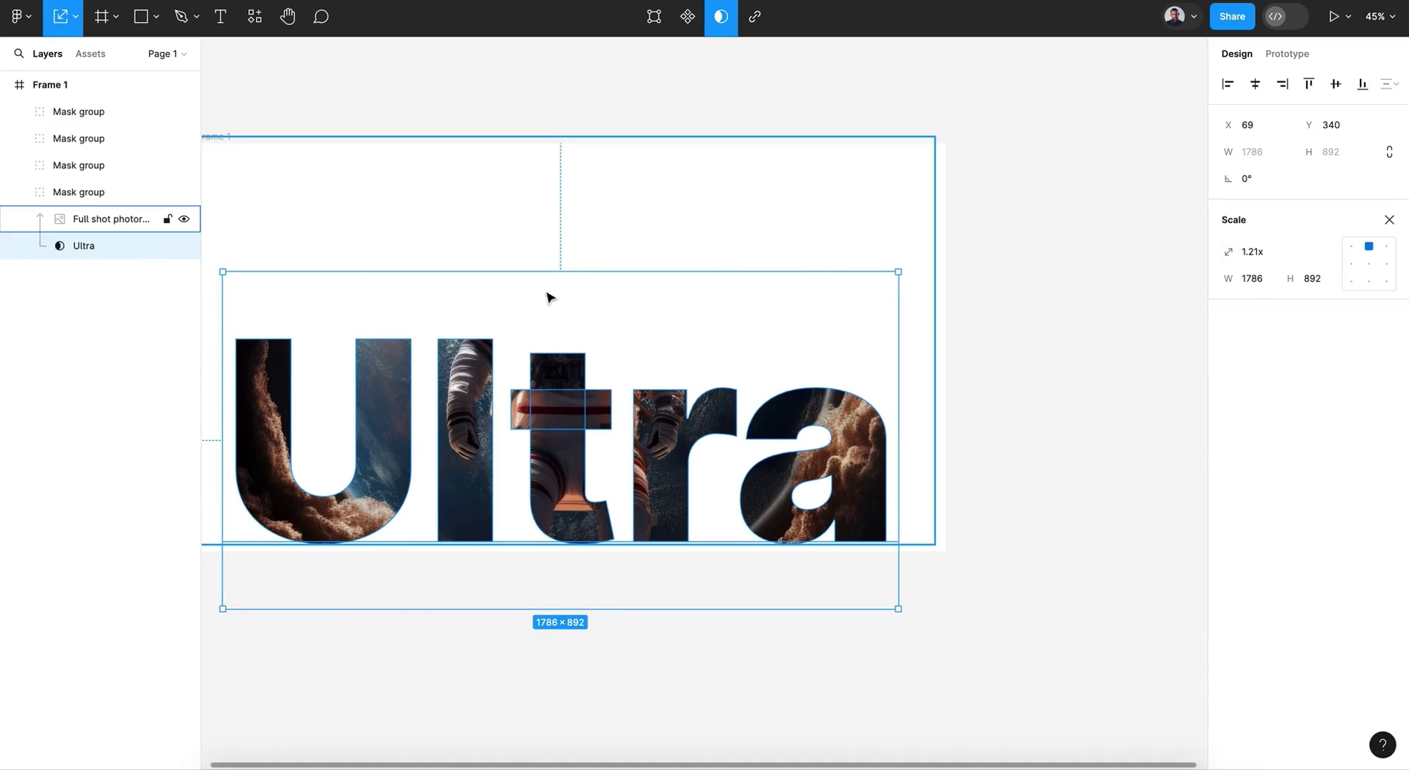
key("ctrl+z")
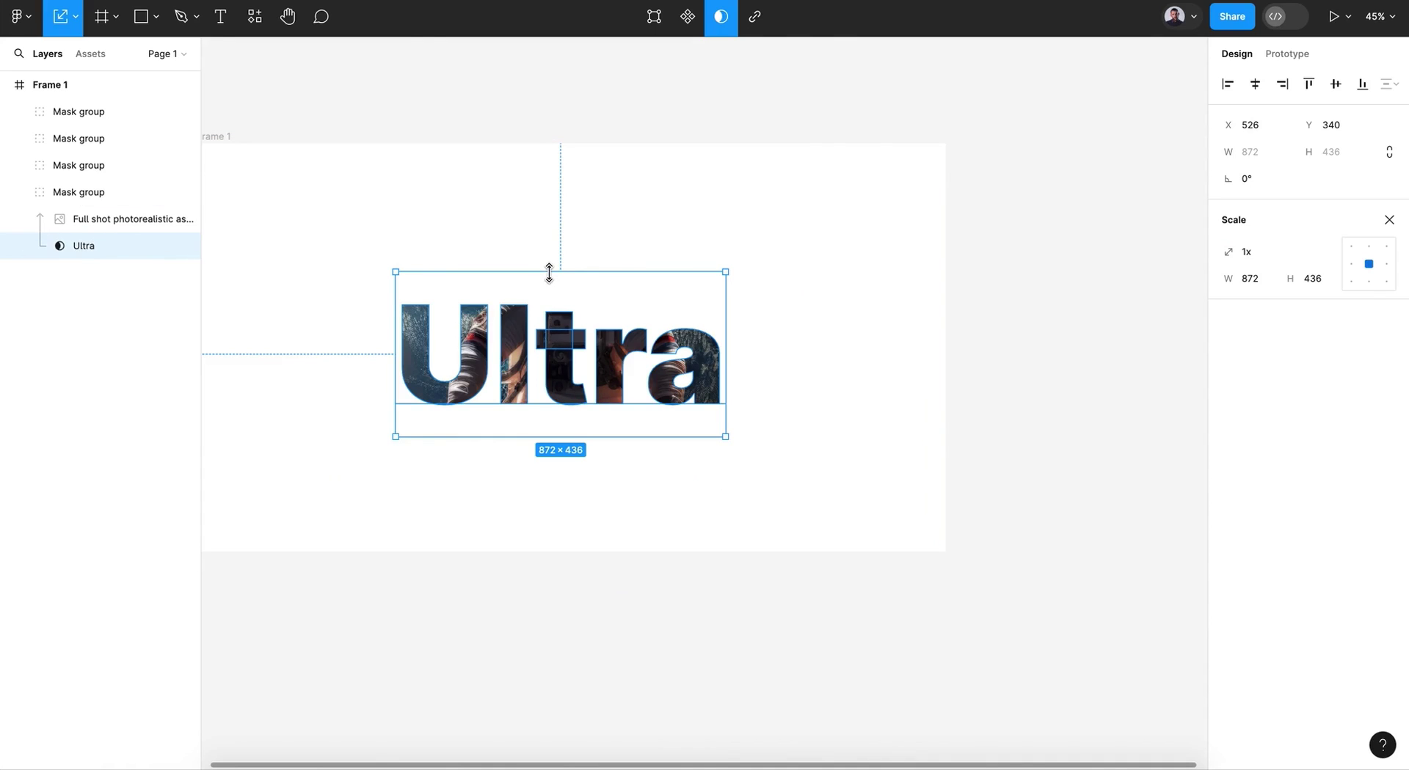
left_click_drag(549, 272, 549, 97)
left_click_drag(565, 435, 565, 687)
left_click_drag(553, 97, 556, 23)
scroll(628, 264, "down", 4)
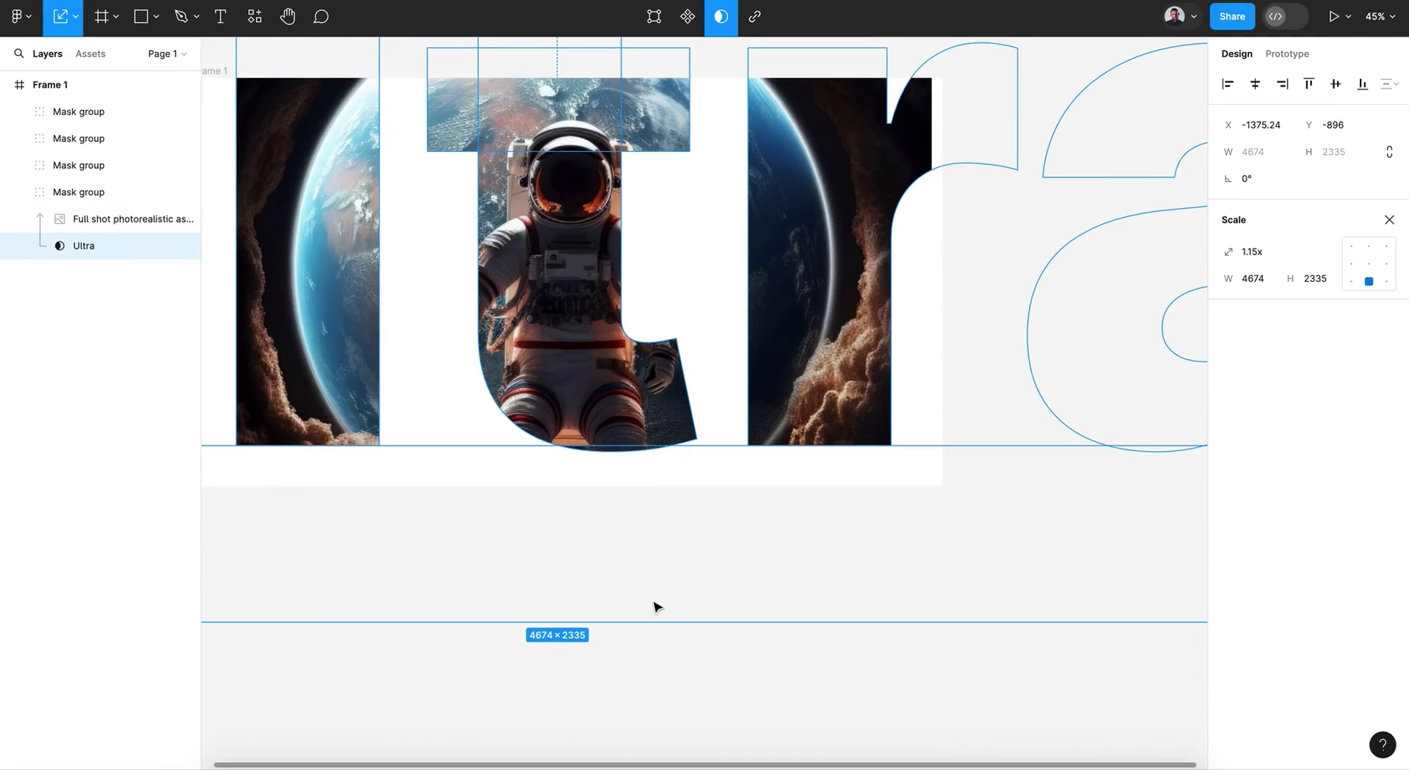
left_click_drag(648, 626, 646, 670)
Duplicate Frame 1 as Frame 2
left_click(689, 724)
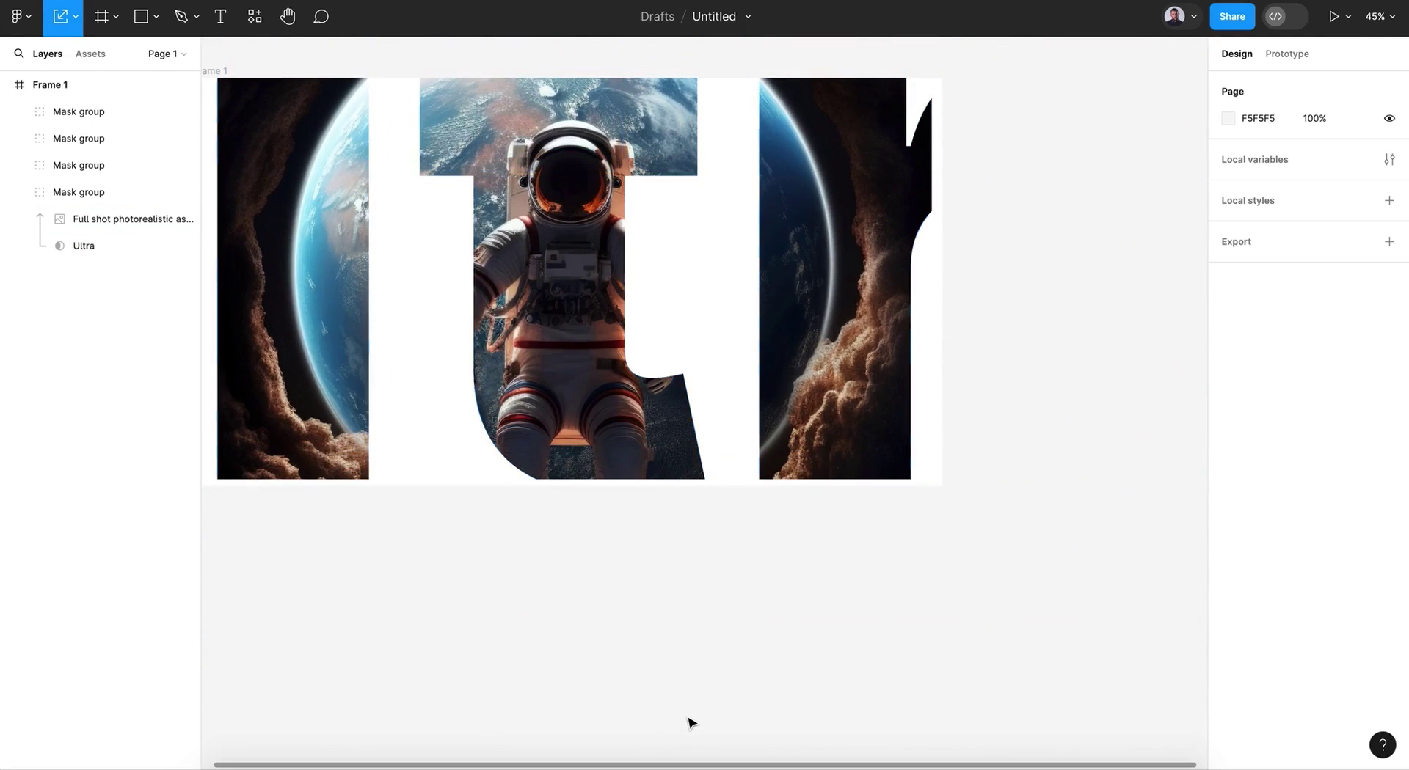
scroll(689, 723, "down", 1)
scroll(689, 723, "down", 5)
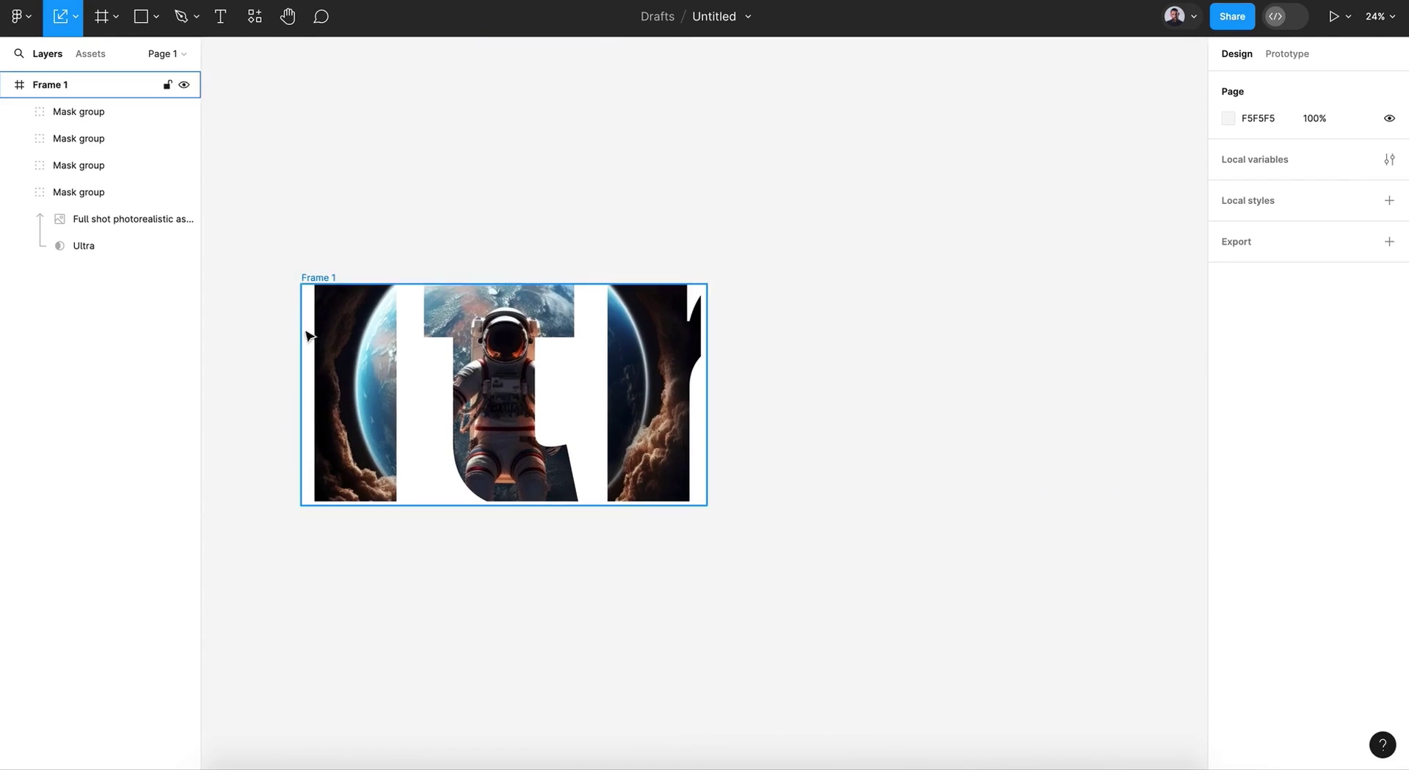
left_click(304, 282)
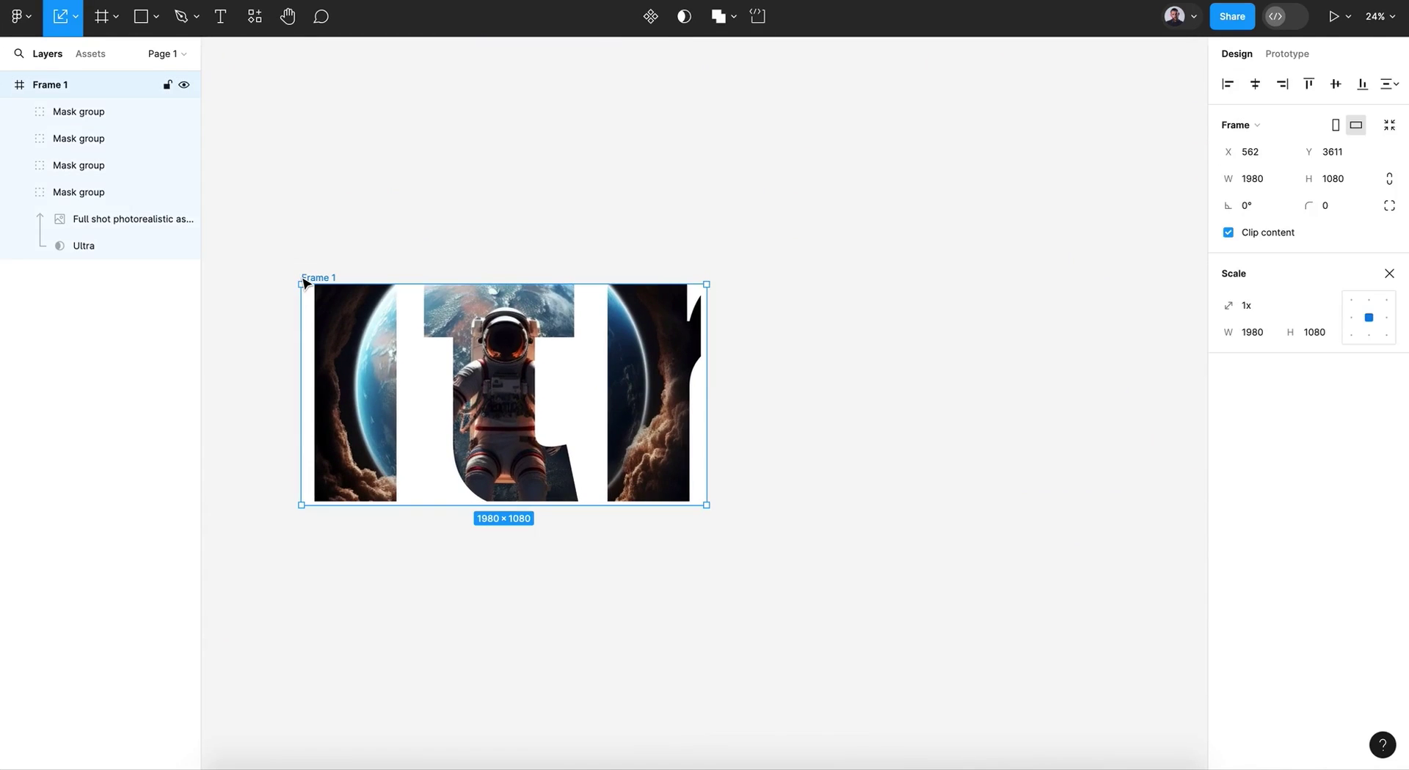
key("ctrl+d")
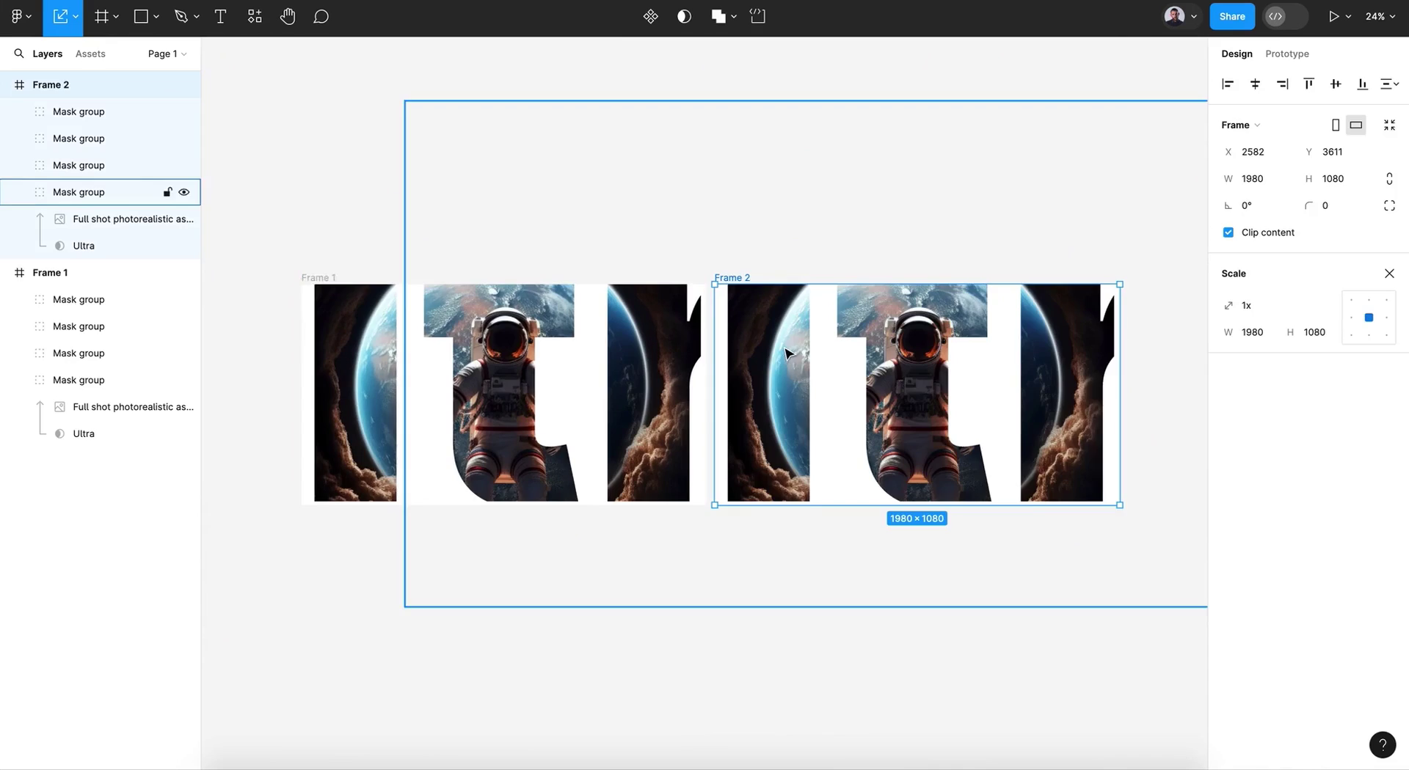
Shrink Frame 2's Ultra text to a small 419 × 209 word in the centre
scroll(782, 351, "right", 5)
left_click(569, 345)
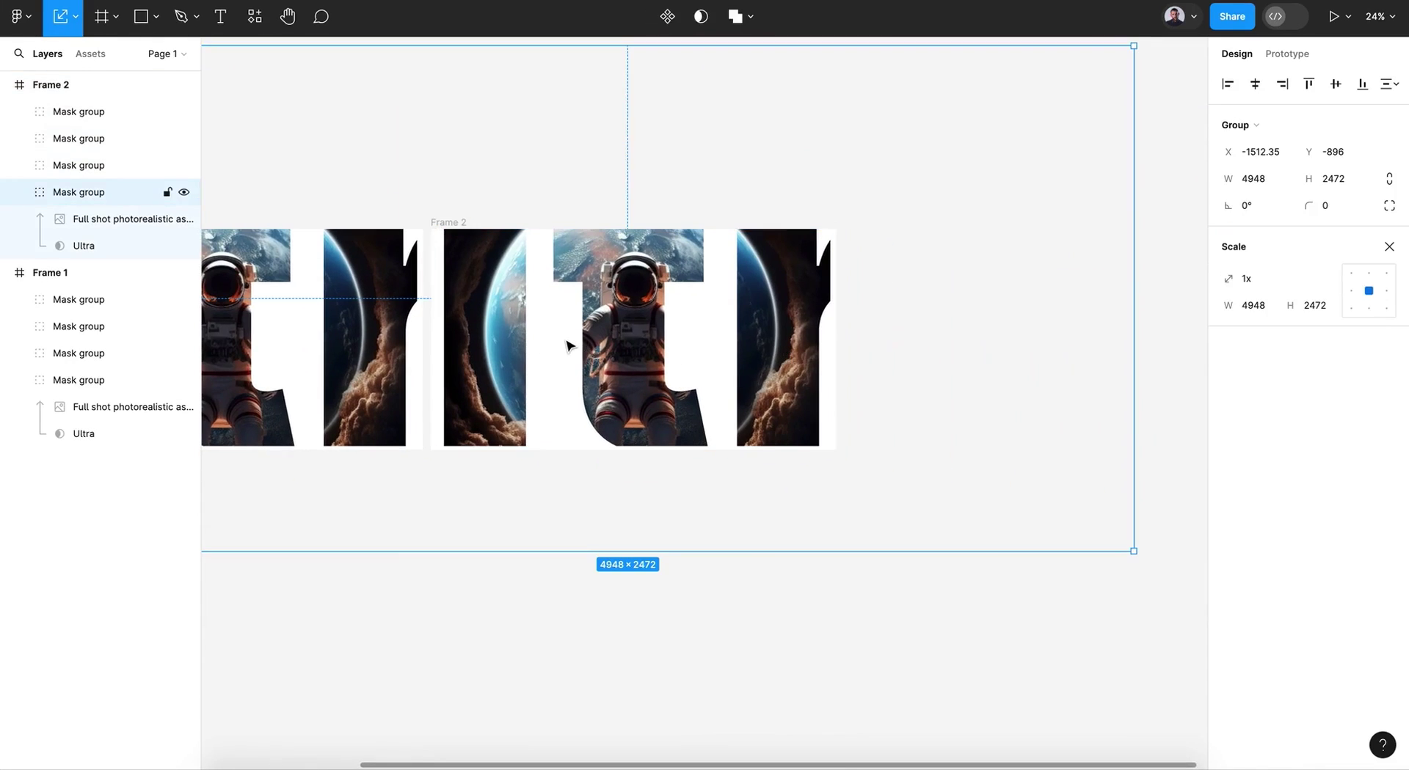
left_click(104, 242)
scroll(680, 291, "up", 1)
scroll(680, 291, "up", 2)
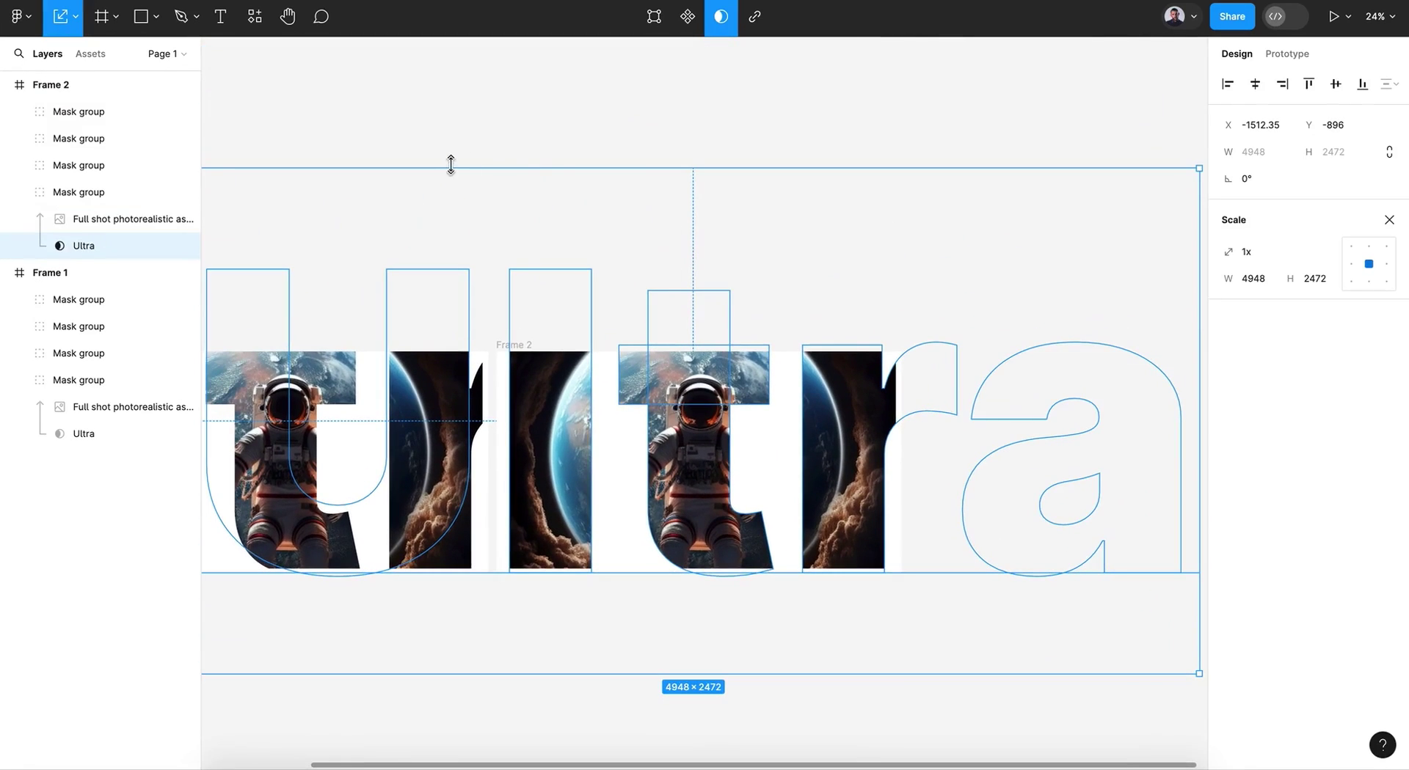
left_click_drag(579, 166, 647, 487)
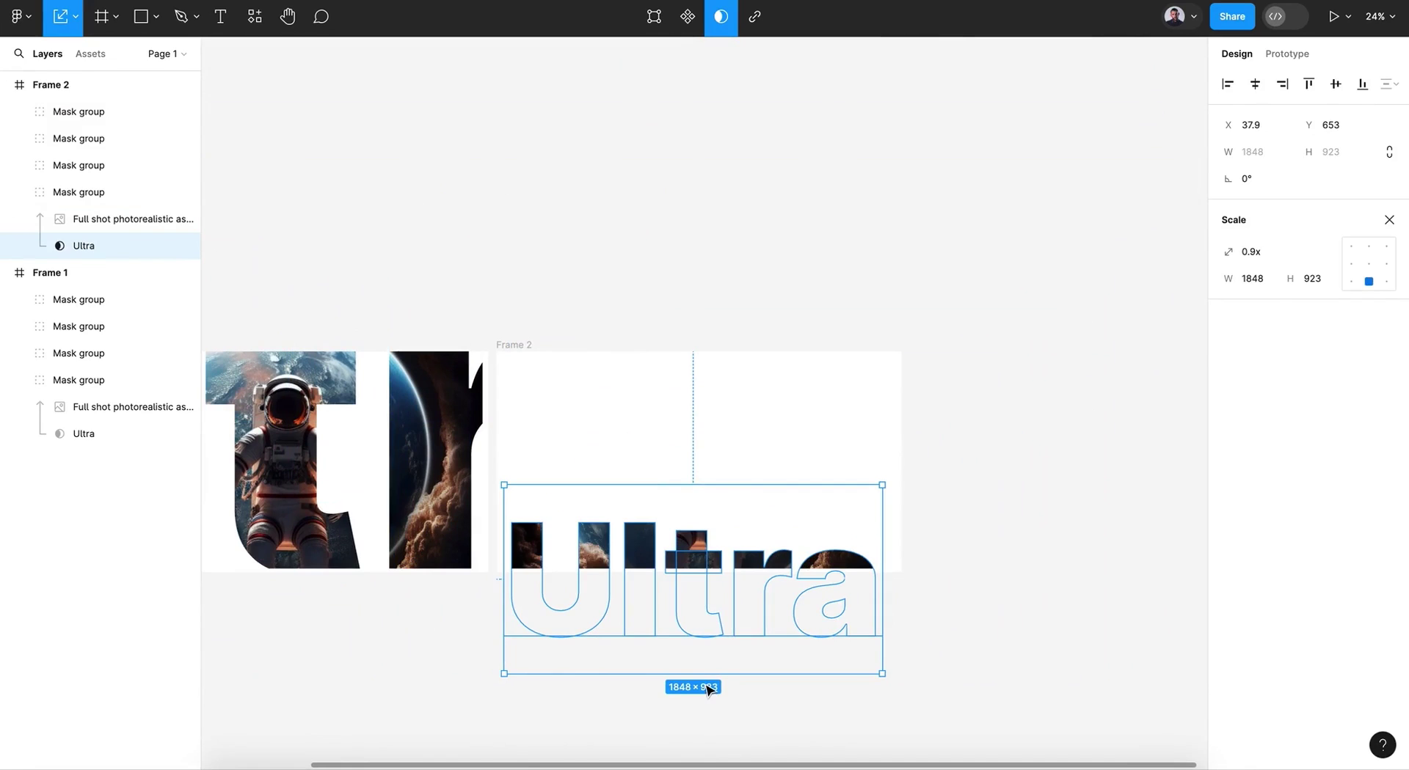
left_click_drag(697, 678, 697, 443)
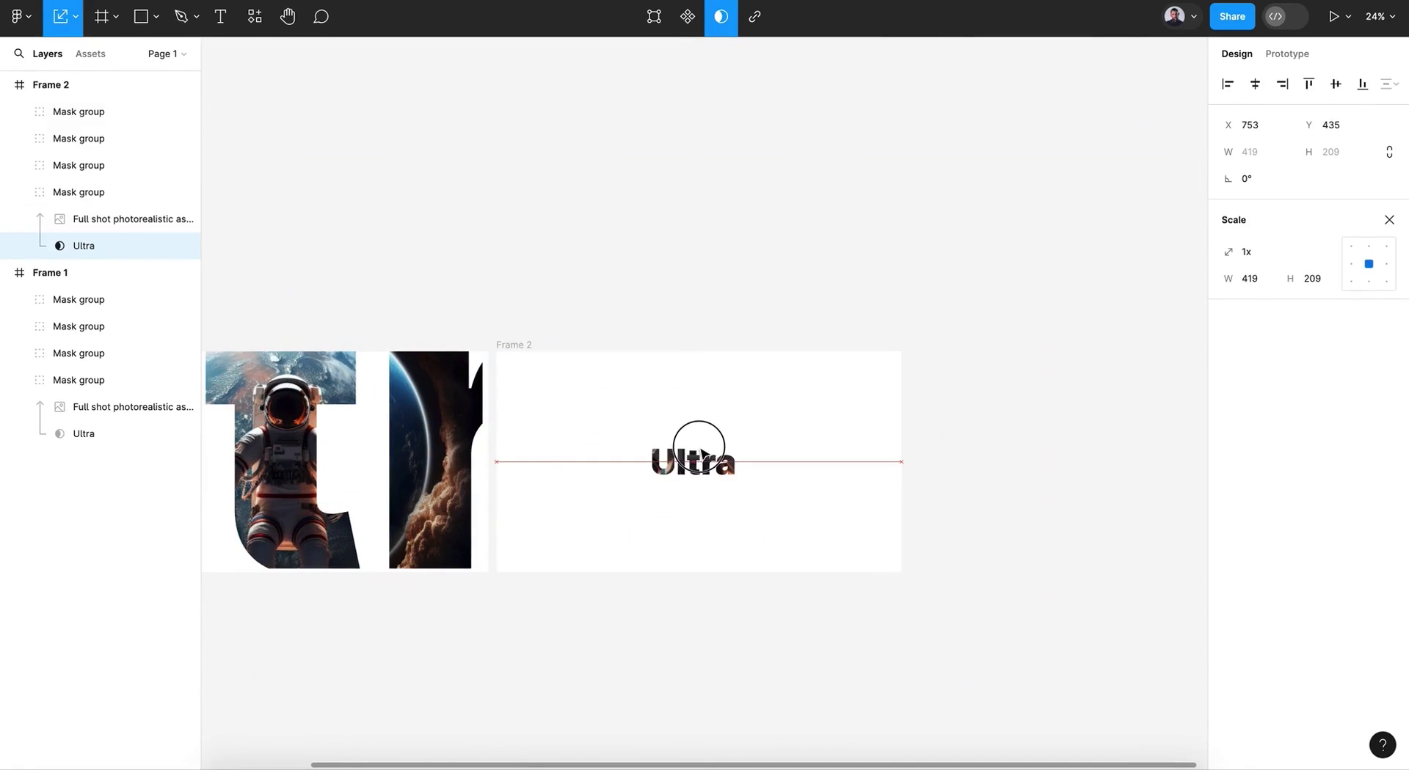
scroll(703, 479, "up", 5)
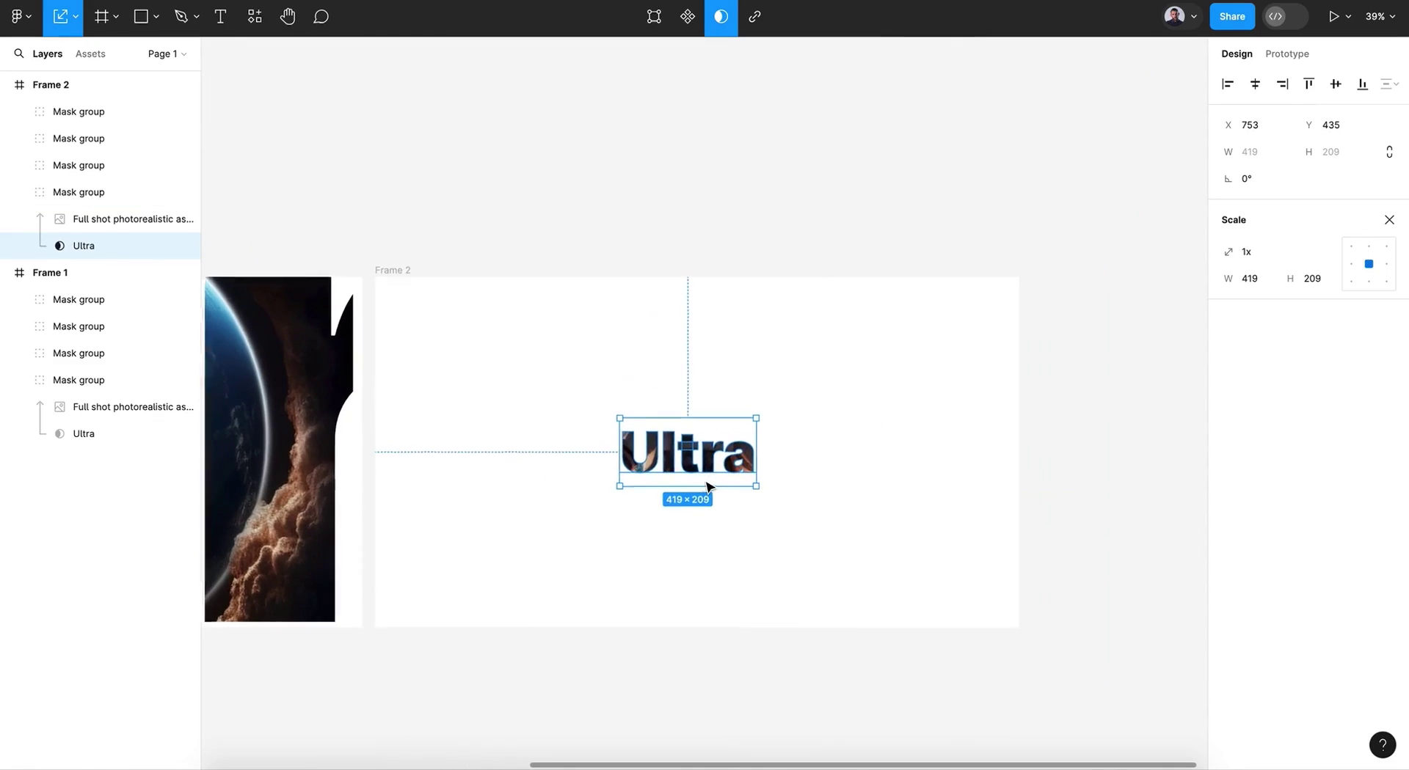
scroll(708, 487, "right", 3)
scroll(709, 487, "down", 5)
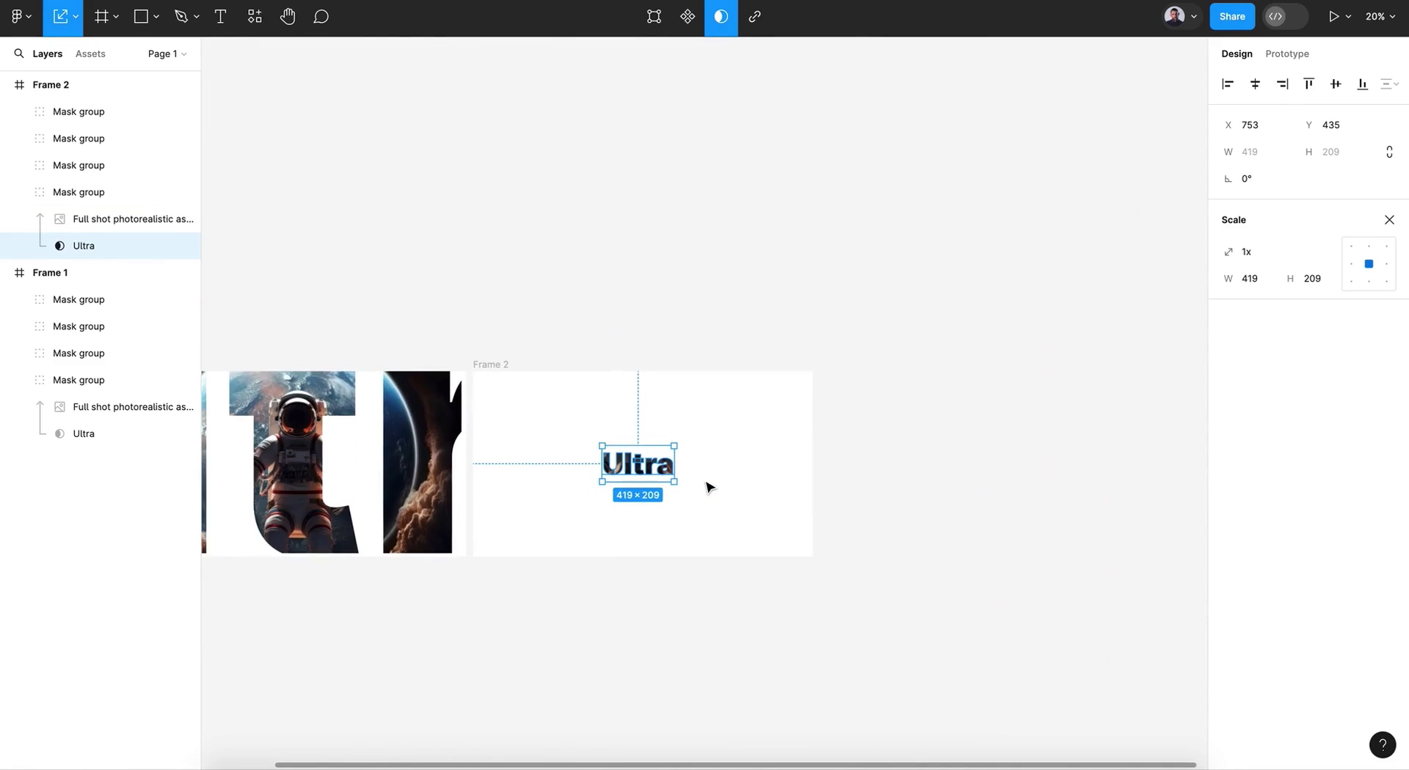
left_click(493, 364)
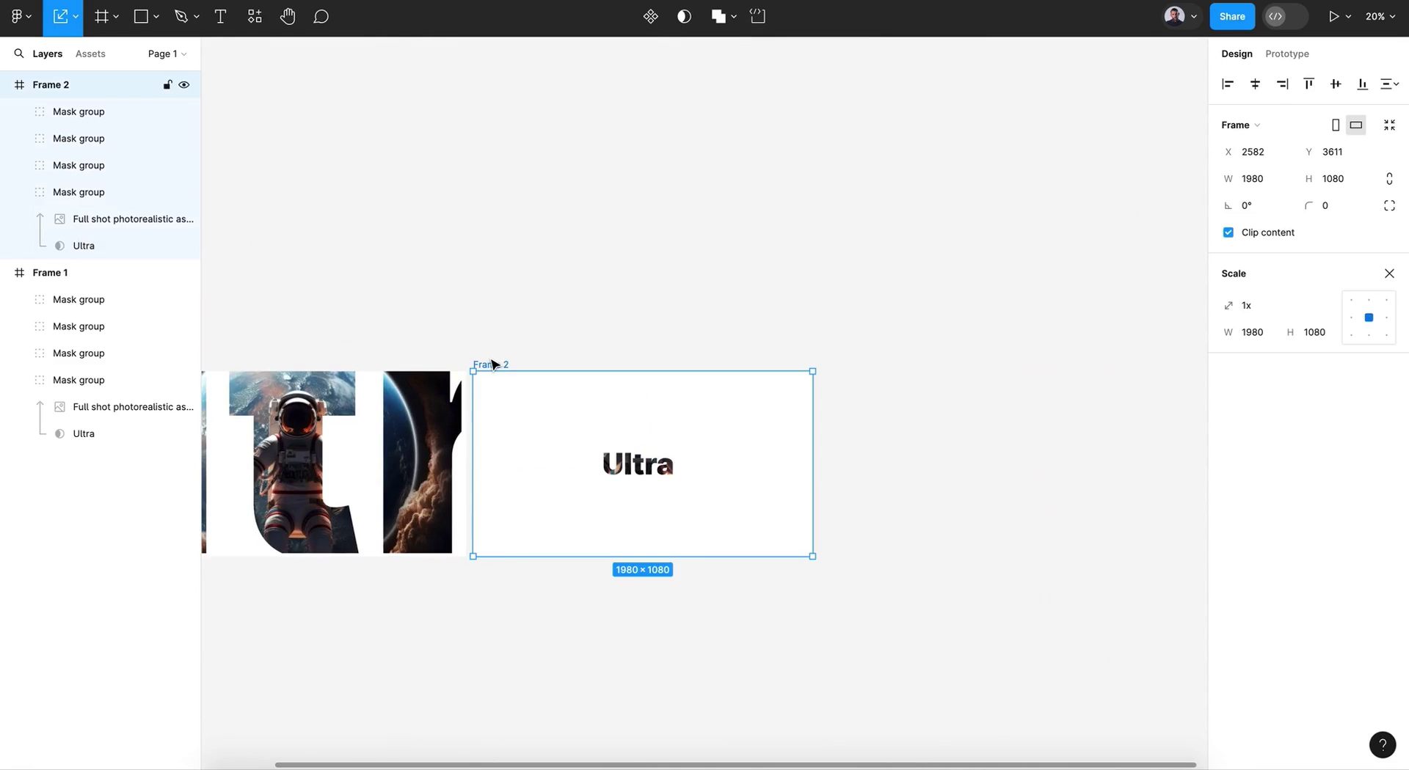
Duplicate Frame 2 as Frame 3 and shift its Ultra word left
key("ctrl+d")
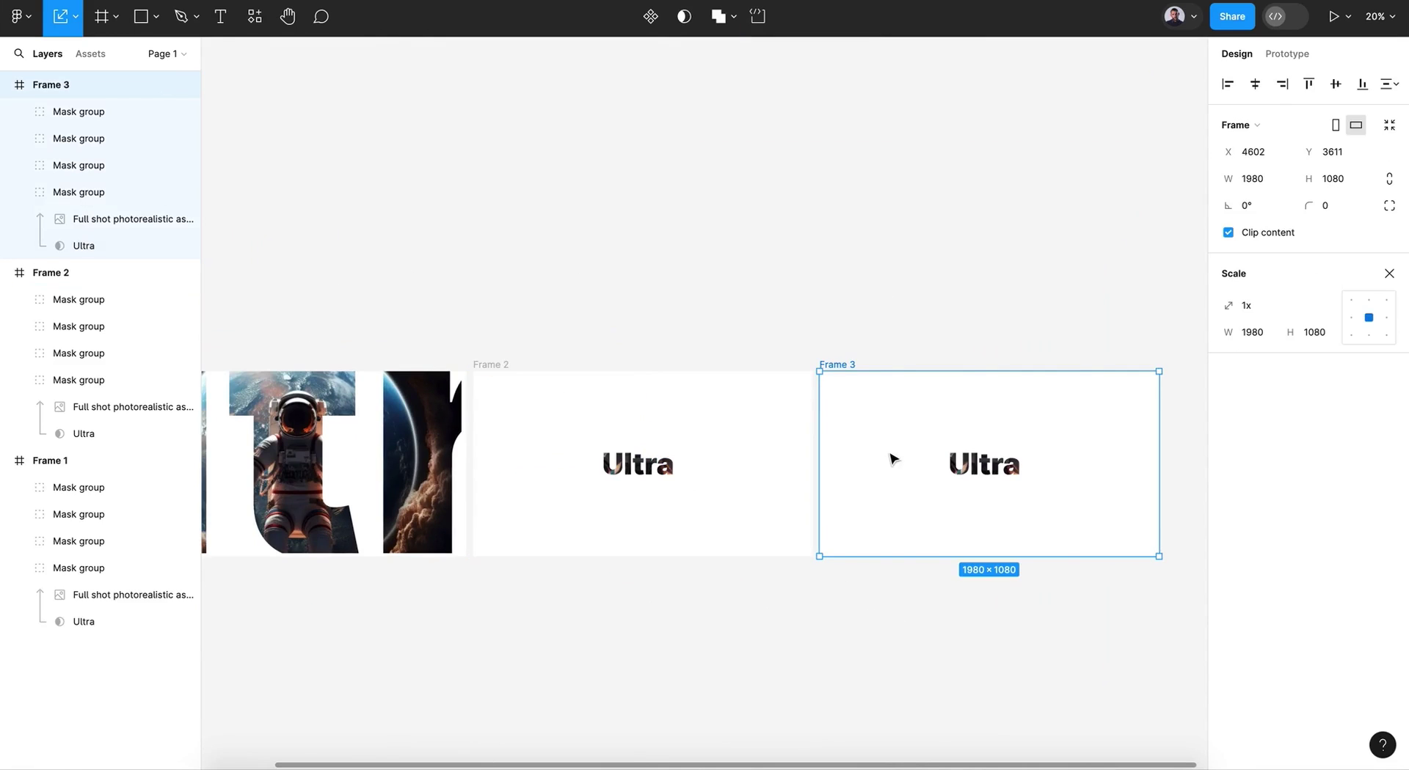
scroll(891, 458, "right", 5)
left_click(616, 402)
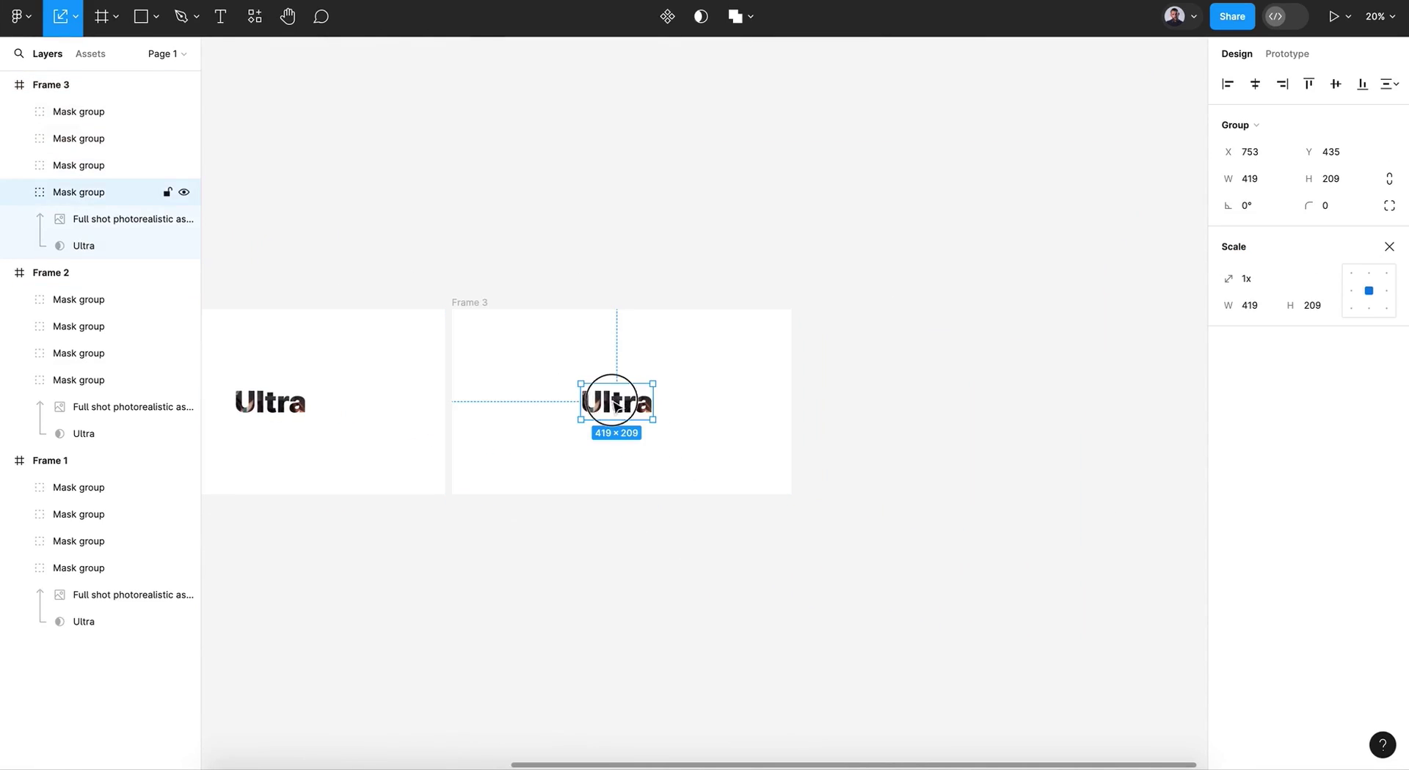
left_click_drag(616, 402, 531, 402)
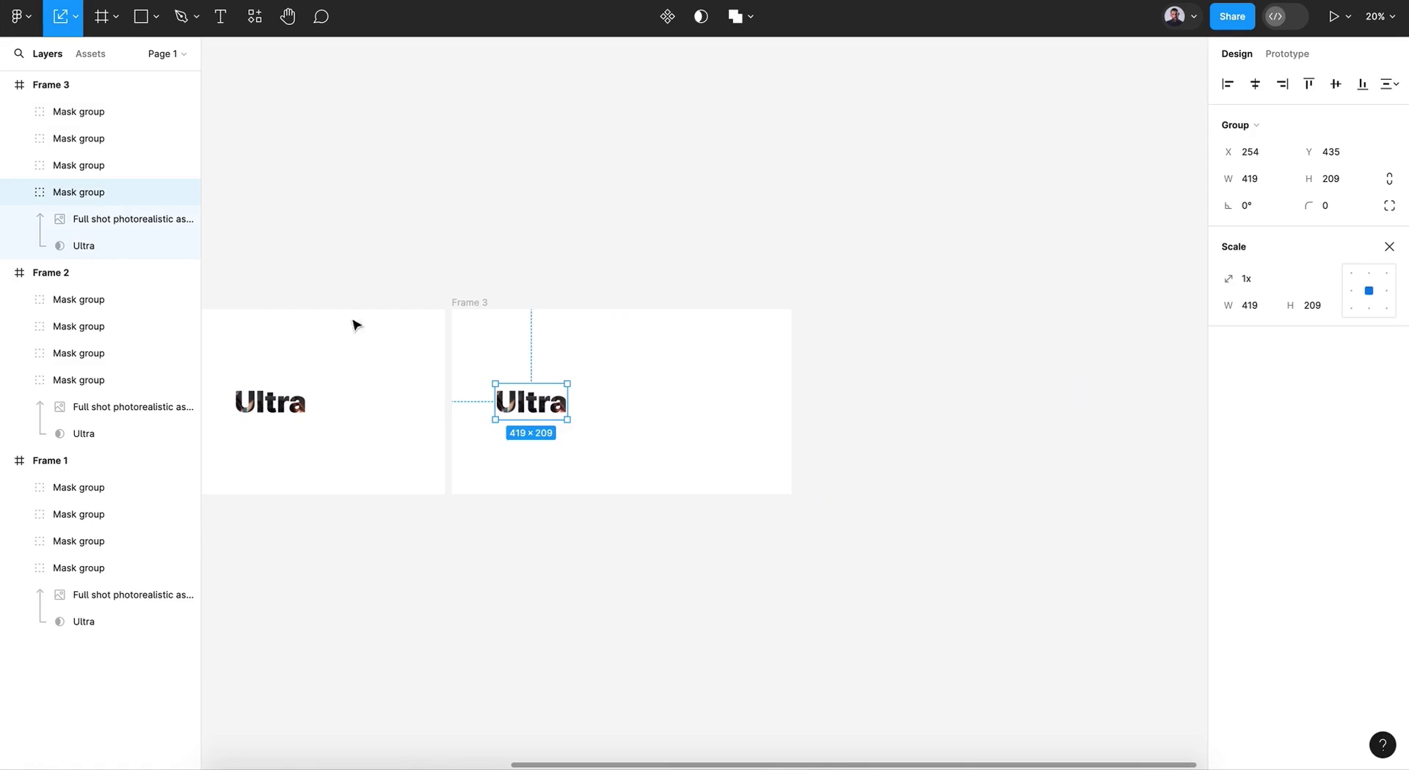
Place the Fast word beside Ultra at about half size, with Ultra next to it
left_click(115, 165)
left_click(113, 113, "shift")
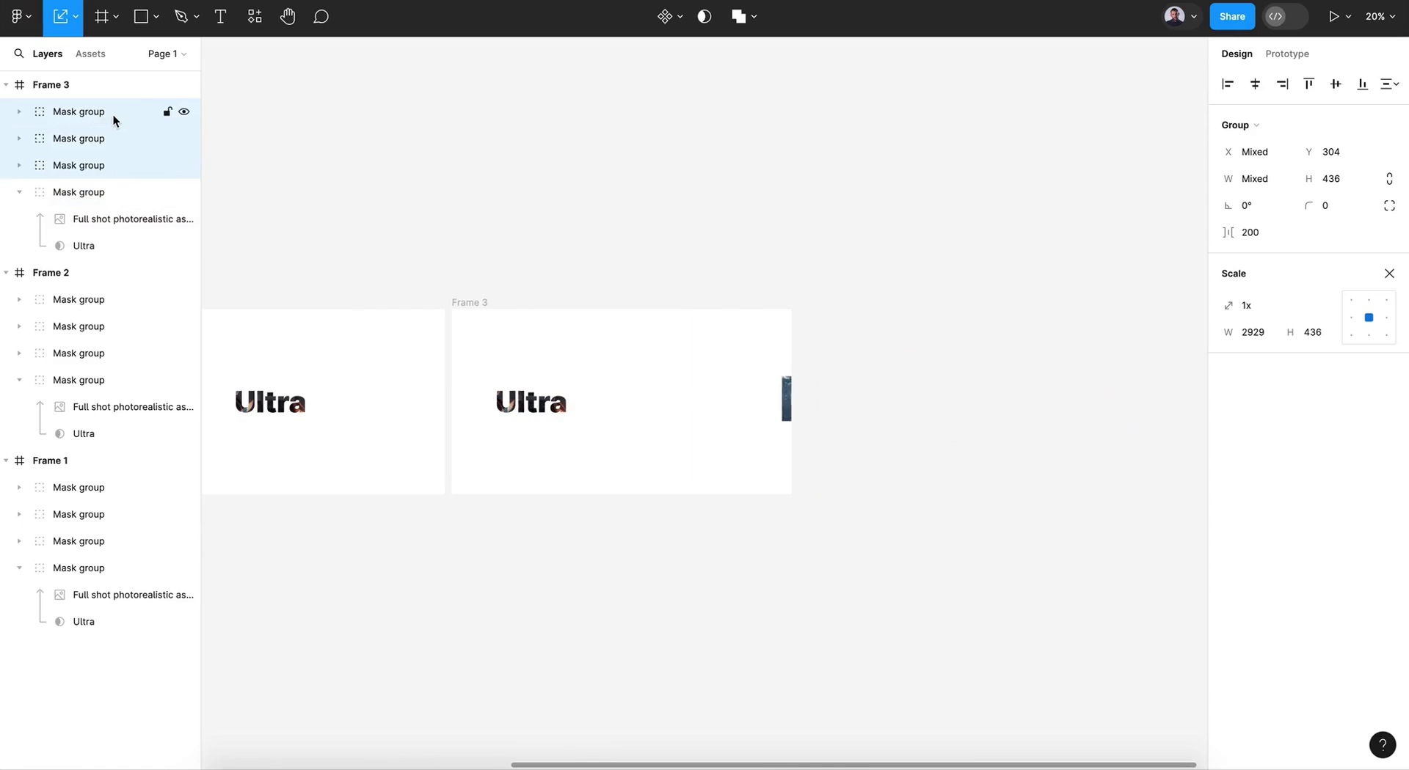
left_click(85, 161)
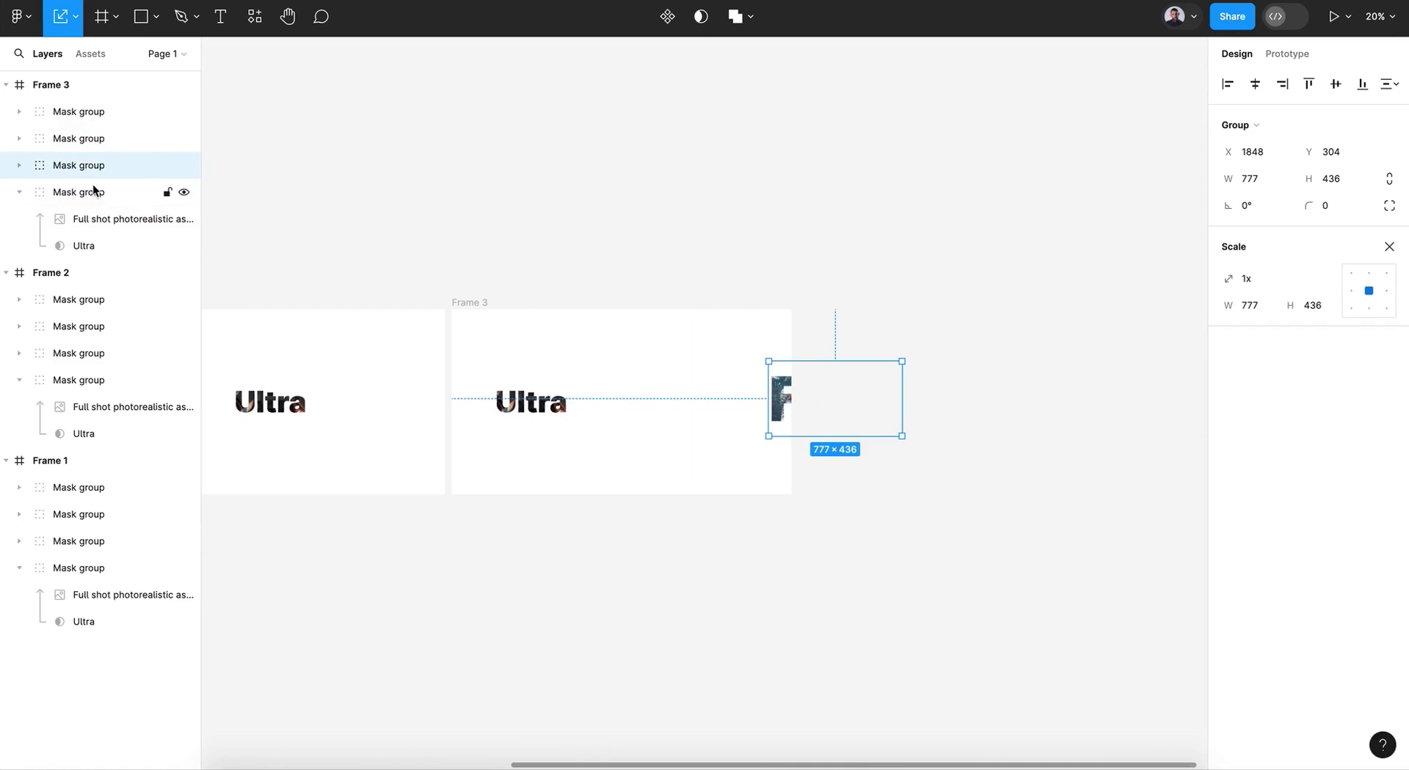
left_click_drag(779, 400, 595, 401)
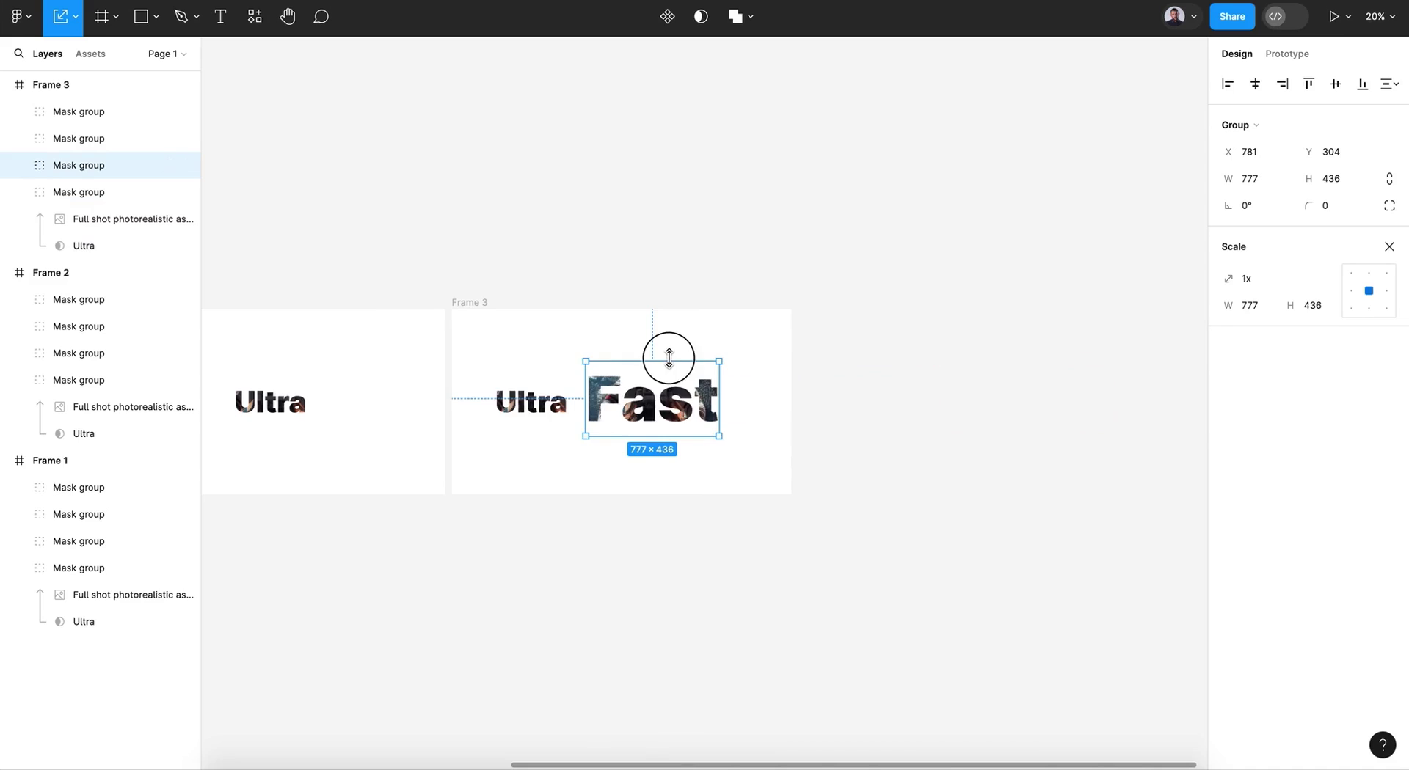
left_click_drag(669, 358, 671, 411)
scroll(672, 412, "up", 5)
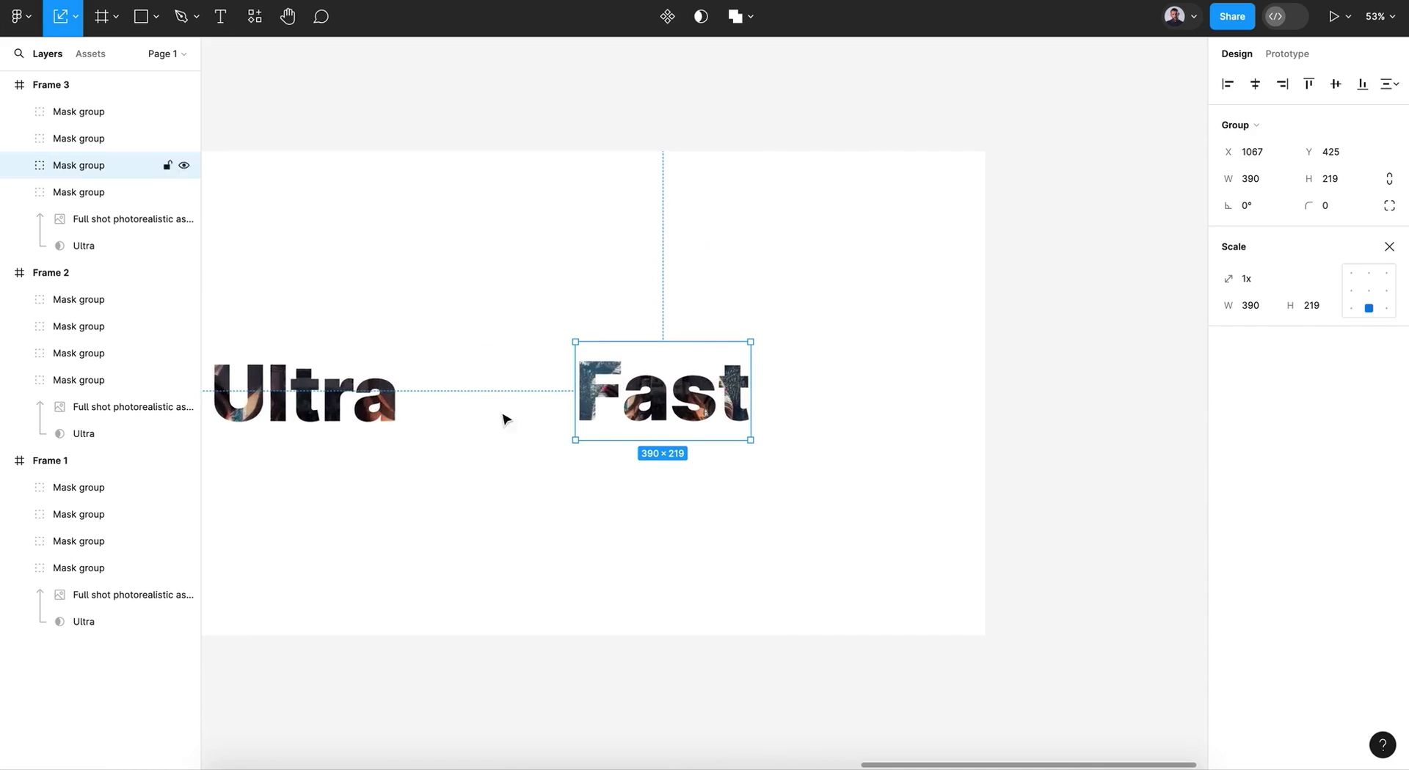
left_click_drag(361, 405, 501, 406)
Top-align Ultra and Fast so both words sit at the same height
left_click(653, 404)
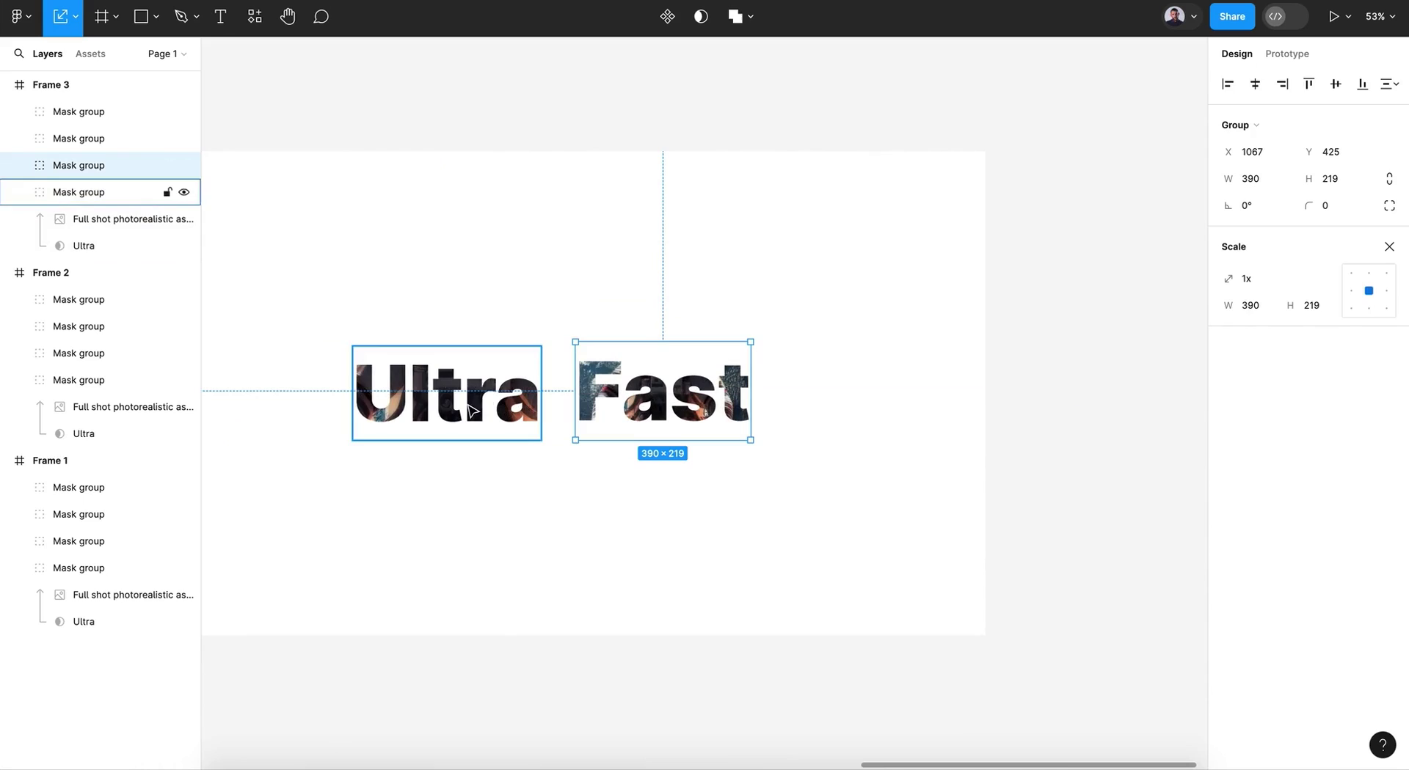
left_click(1315, 87)
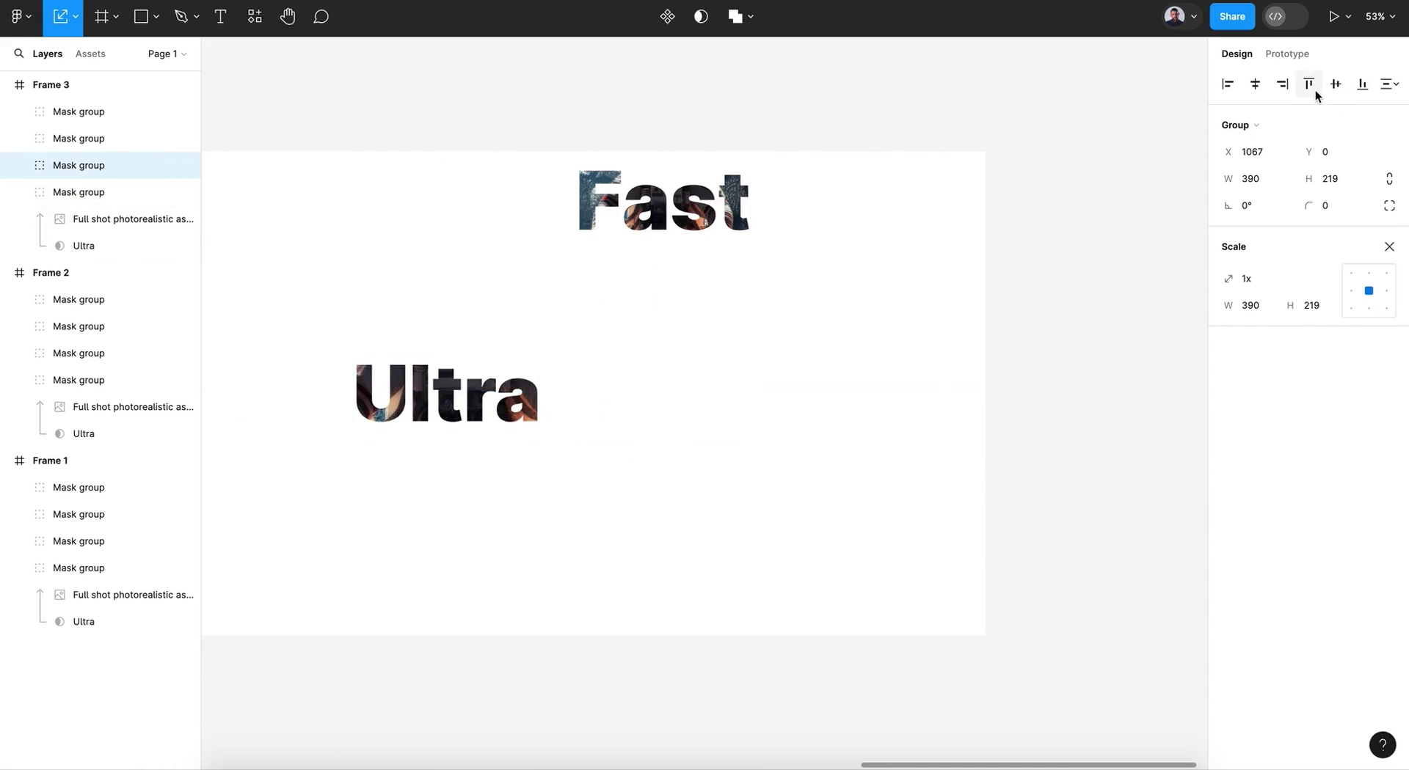
key("ctrl+z")
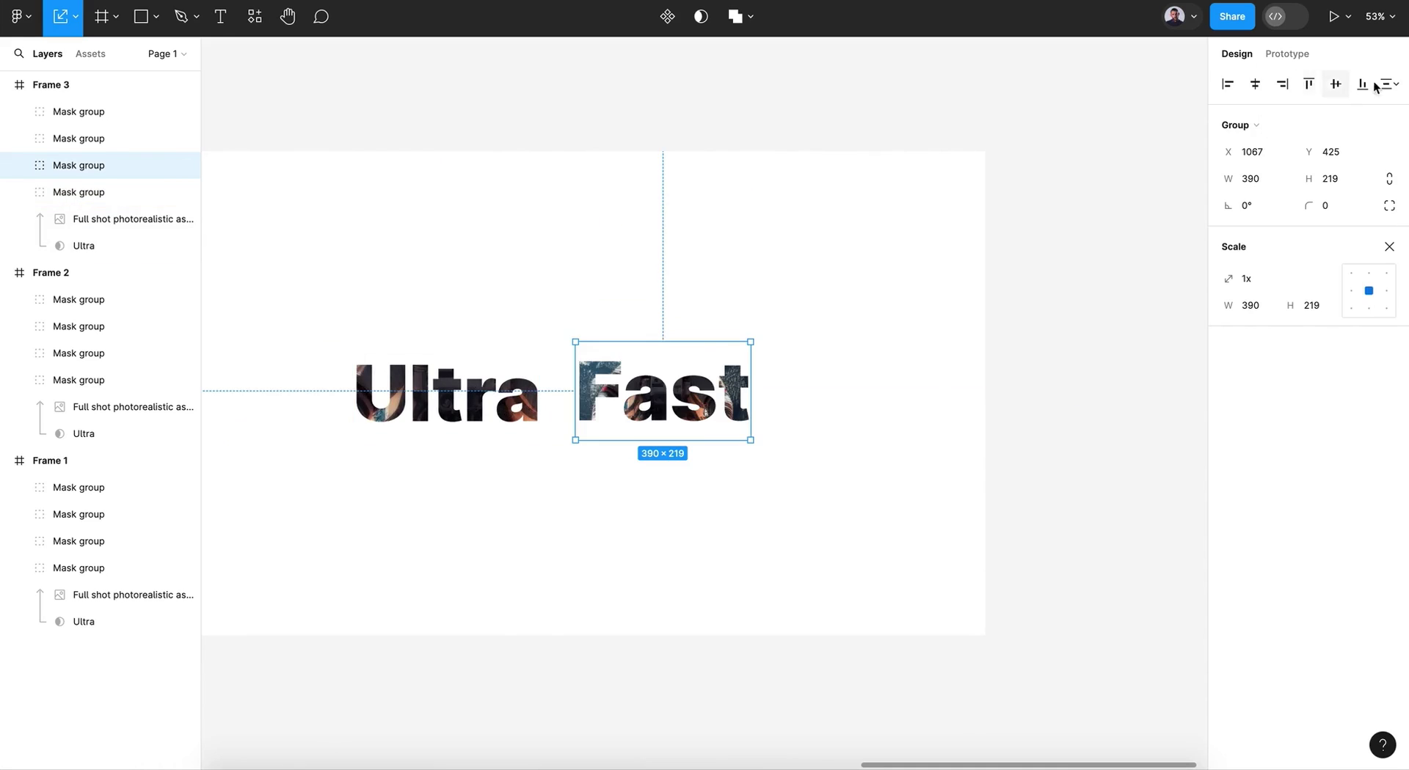
left_click(526, 408, "shift")
left_click(1306, 86)
left_click(1094, 384)
scroll(1094, 383, "down", 3)
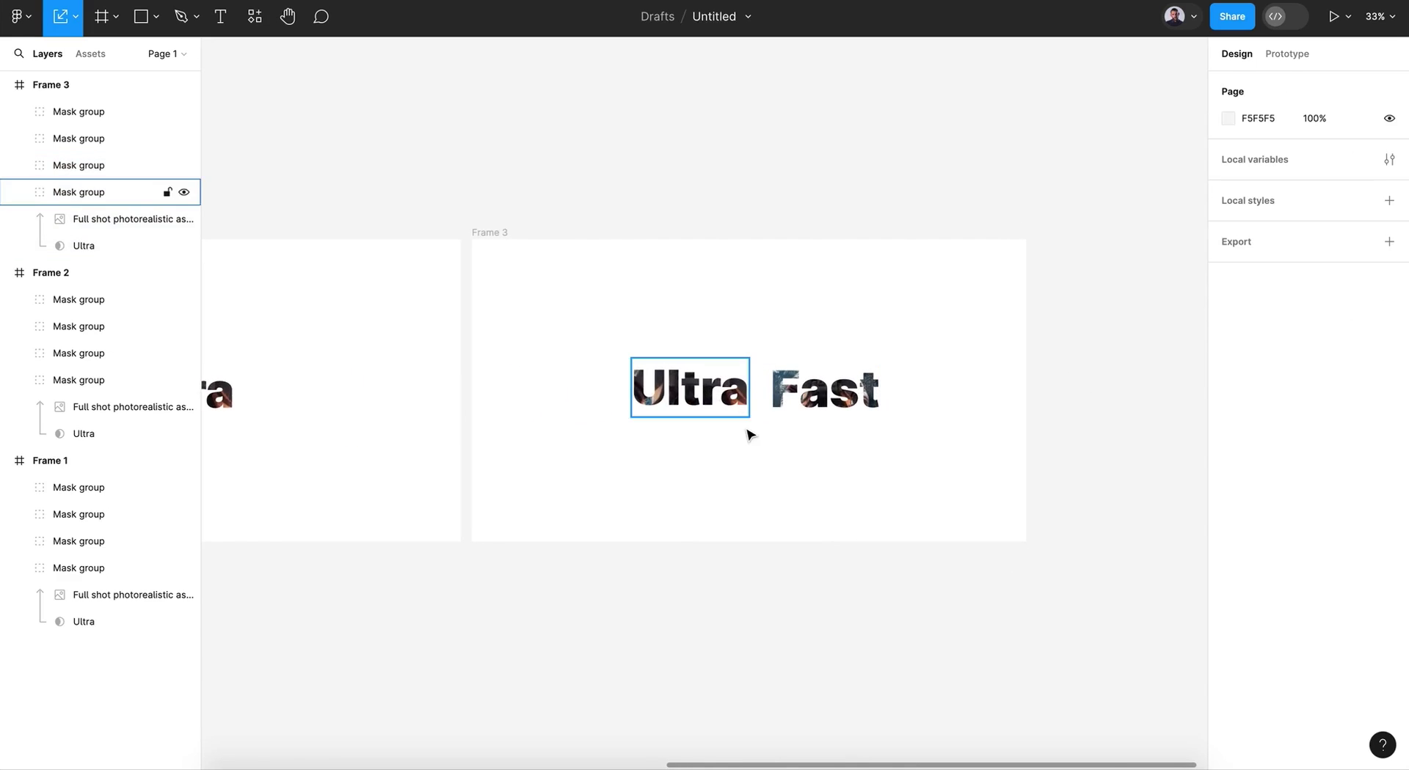
scroll(749, 433, "right", 5)
Duplicate Frame 3 as Frame 4 and move its Tool word next to Fast
left_click(290, 218)
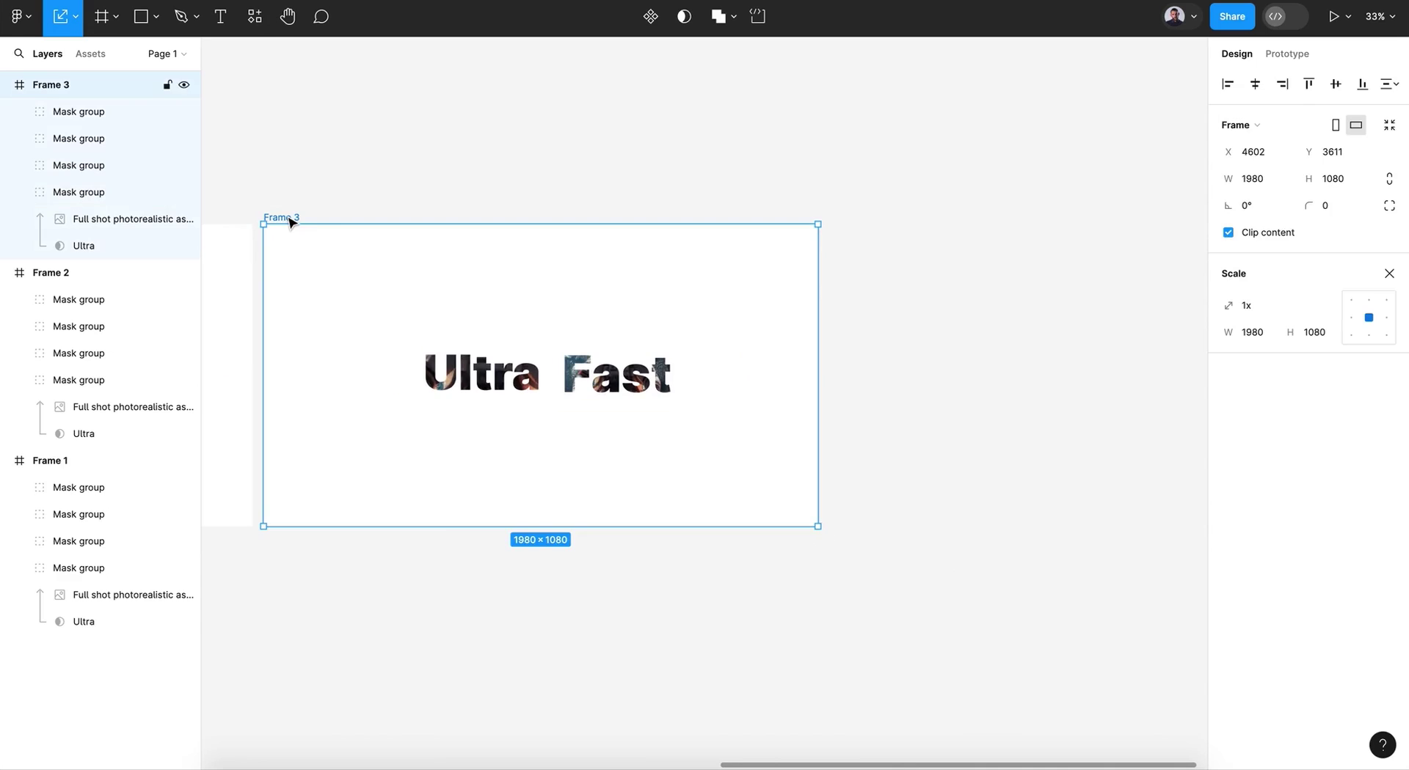
key("ctrl+d")
scroll(290, 219, "right", 10)
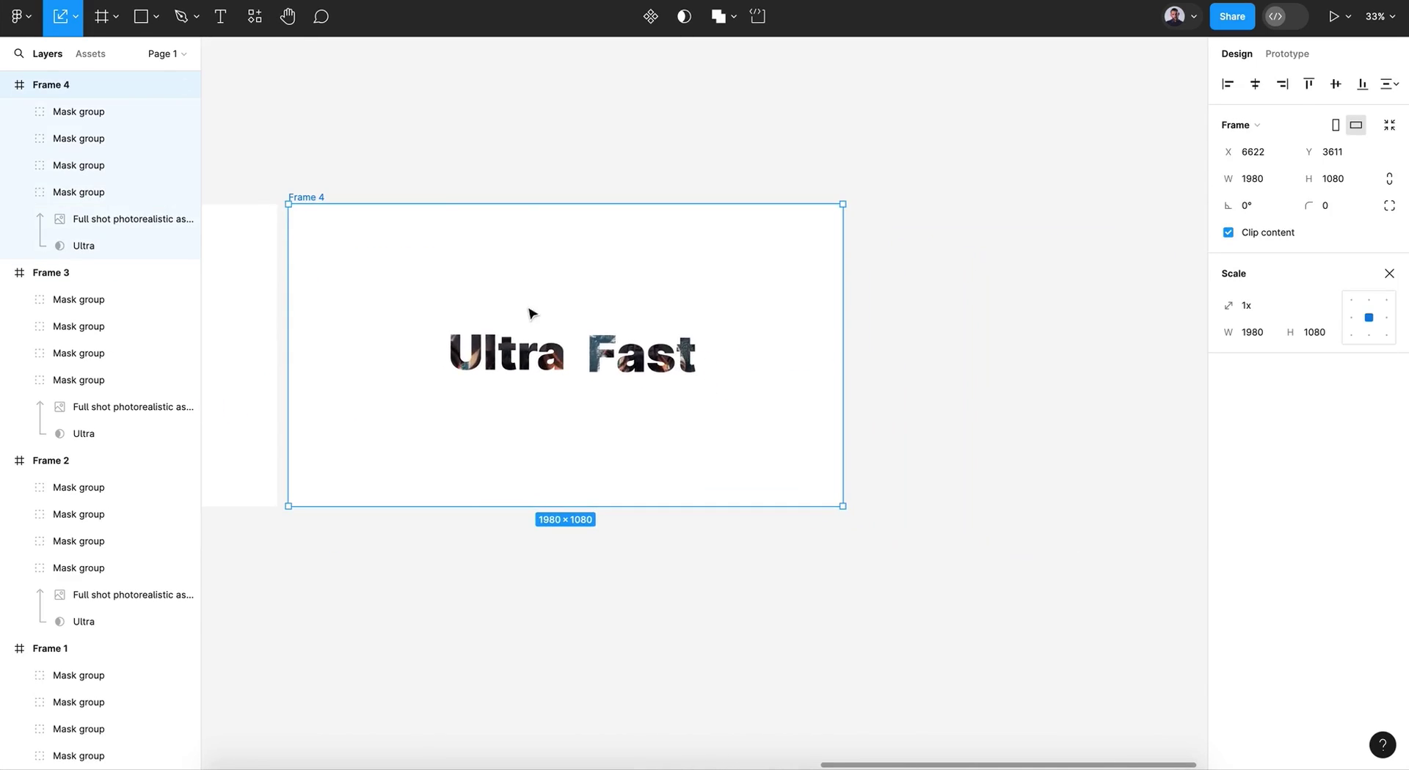
left_click(133, 167)
left_click(107, 143)
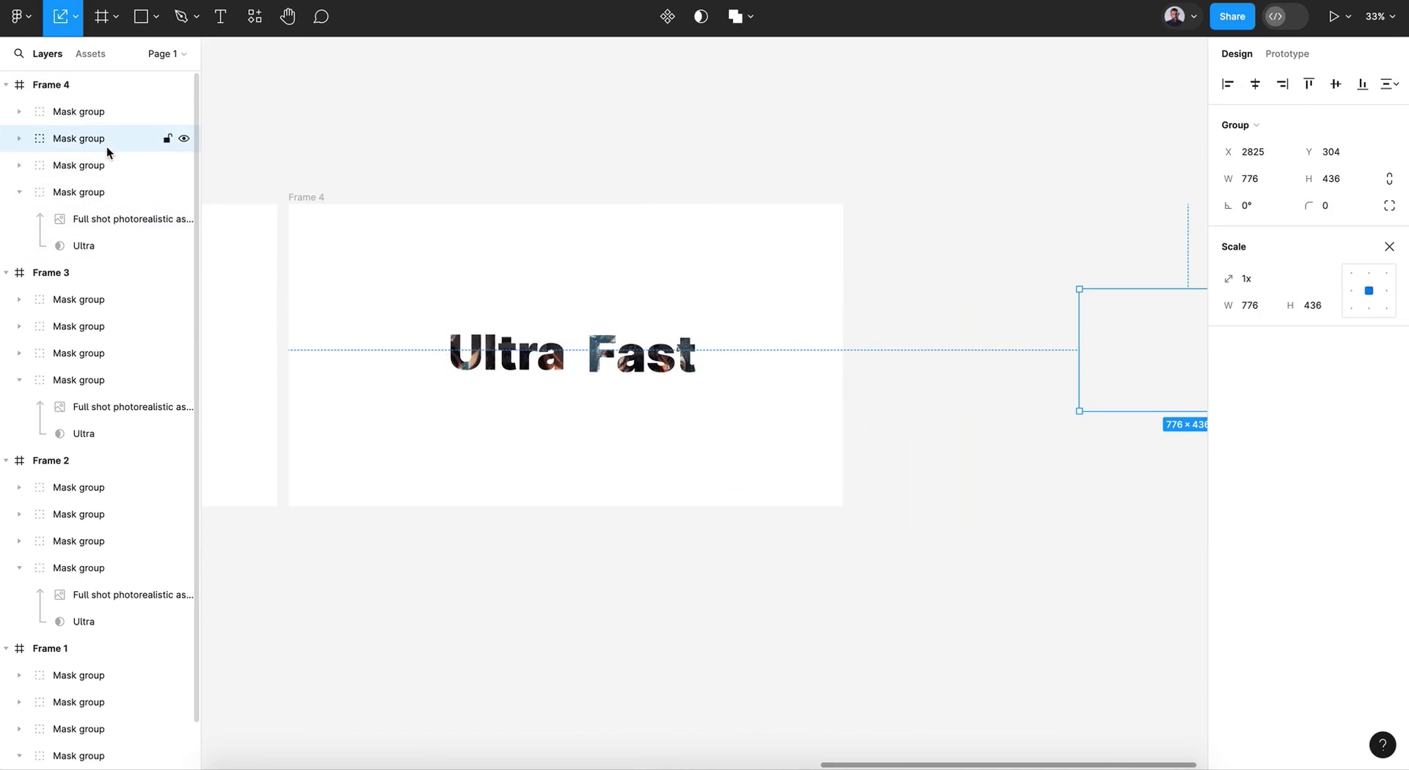
left_click(1230, 85)
left_click_drag(382, 375, 822, 372)
Shift Ultra and Fast left, then place Tool beside Fast and shrink it to match
left_click(605, 367)
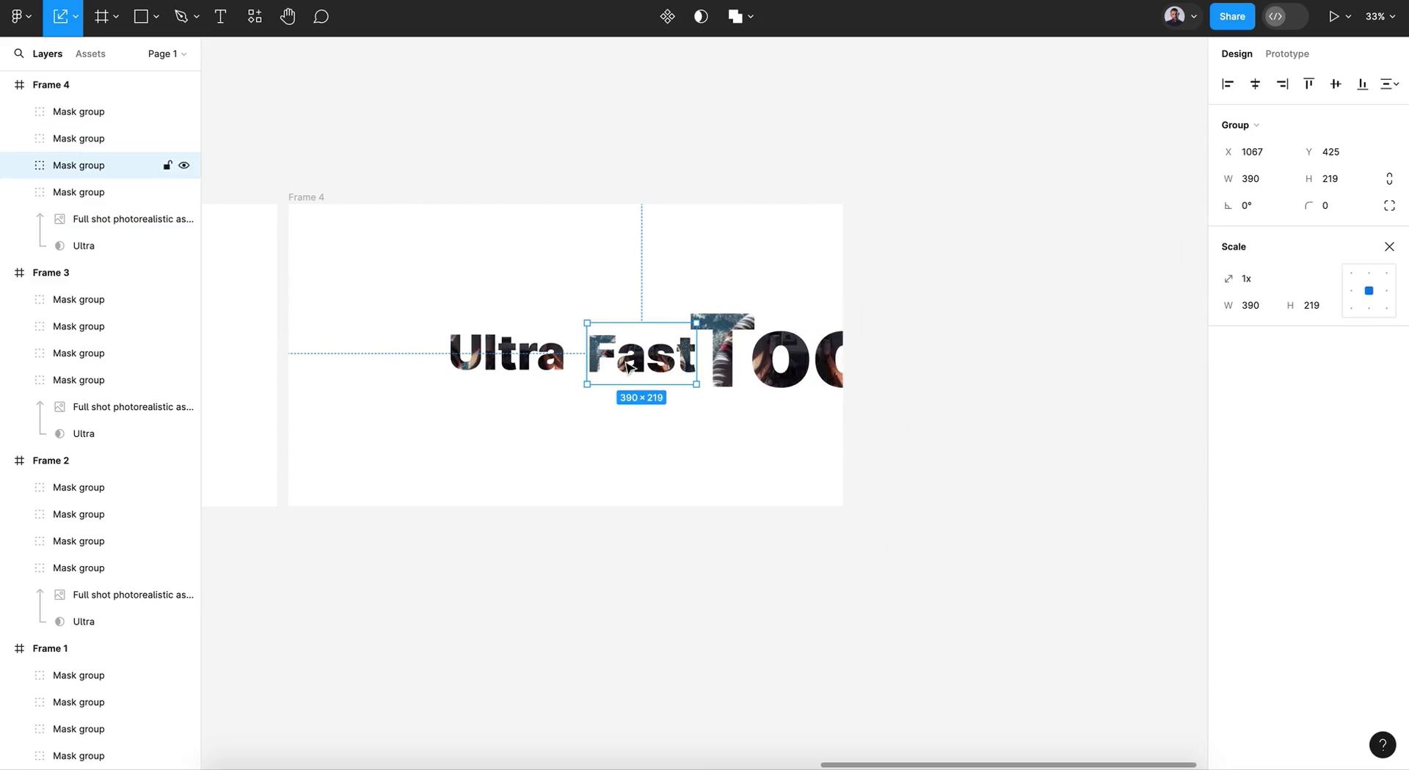
left_click(574, 358, "shift")
left_click_drag(634, 356, 542, 358)
left_click_drag(709, 367, 631, 368)
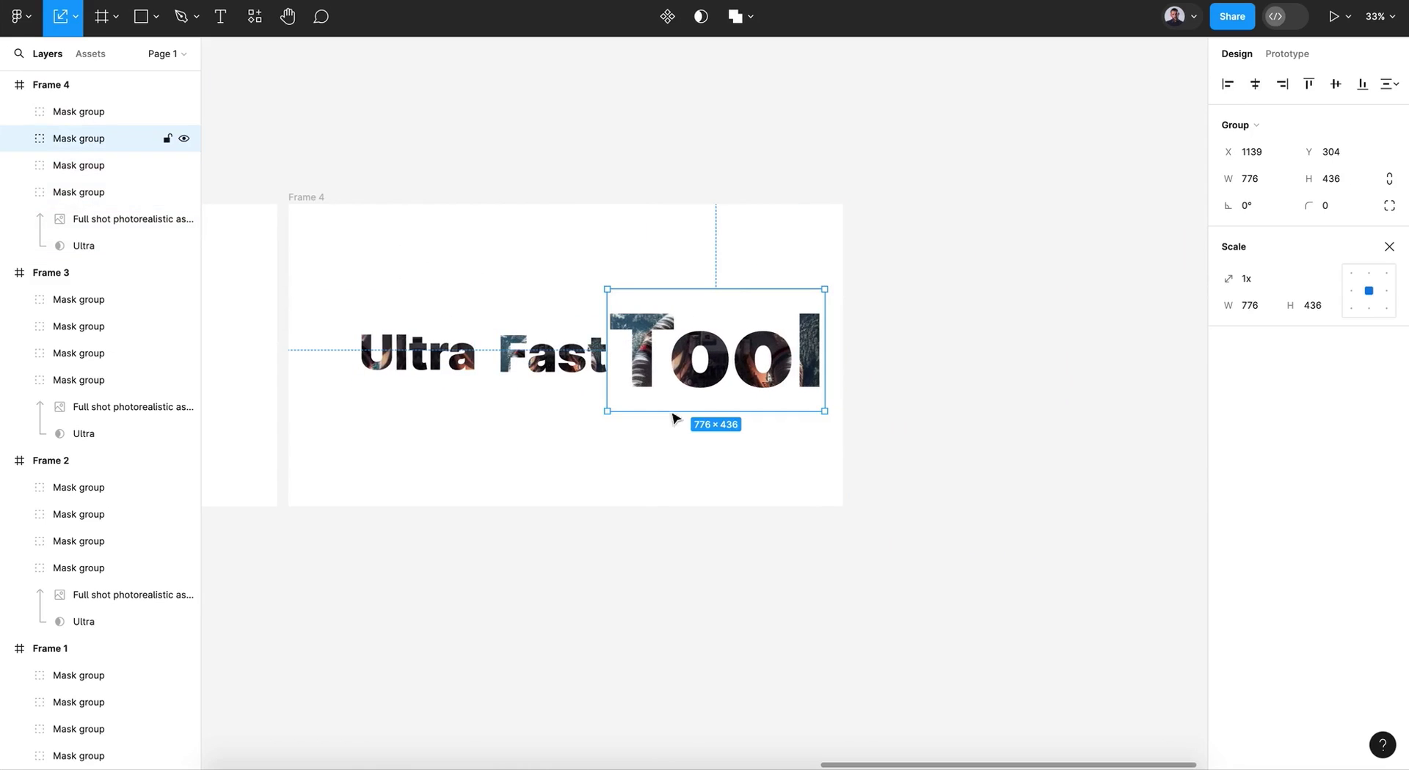
left_click_drag(684, 408, 681, 369)
left_click(686, 330)
left_click(686, 330)
left_click_drag(685, 317, 675, 375)
Top-align the three words, centre the row in Frame 4, and set spacing to 62
left_click(579, 371, "shift")
left_click(422, 369, "shift")
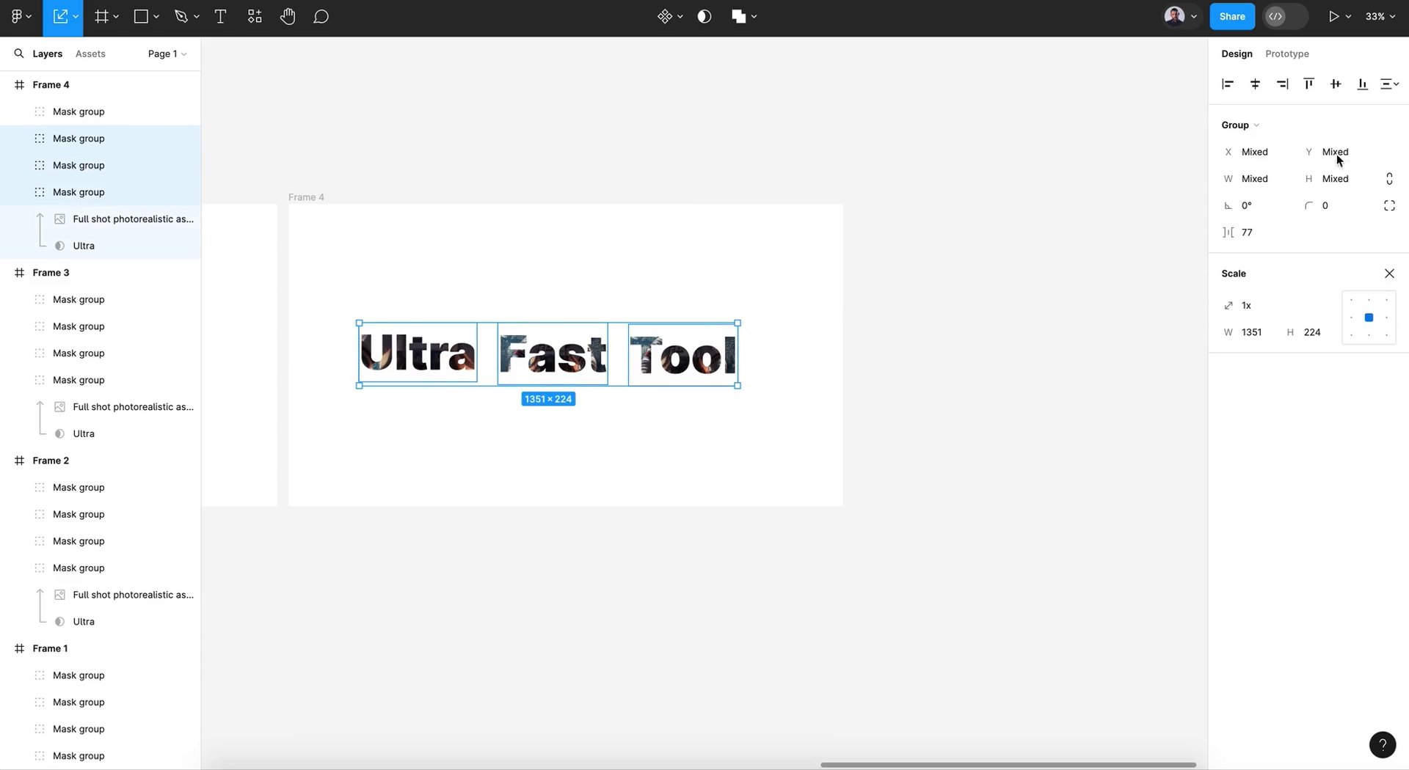
left_click(1313, 85)
left_click_drag(667, 344, 687, 356)
left_click_drag(1226, 233, 1205, 232)
Slide the astronaut photo inside the Ultra mask to the right
left_click(587, 365)
left_click(19, 194)
left_click(48, 164)
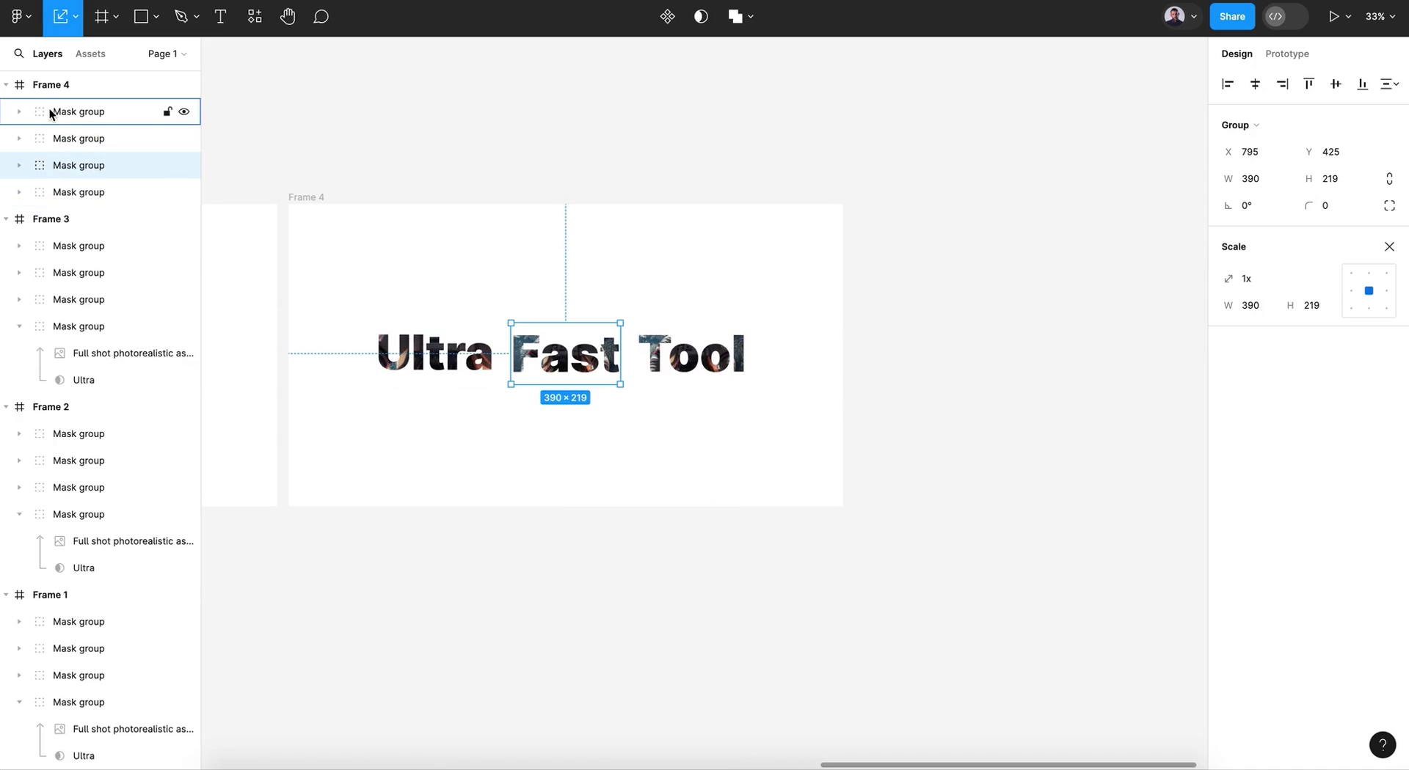
left_click(50, 110)
left_click(60, 139)
left_click(66, 167)
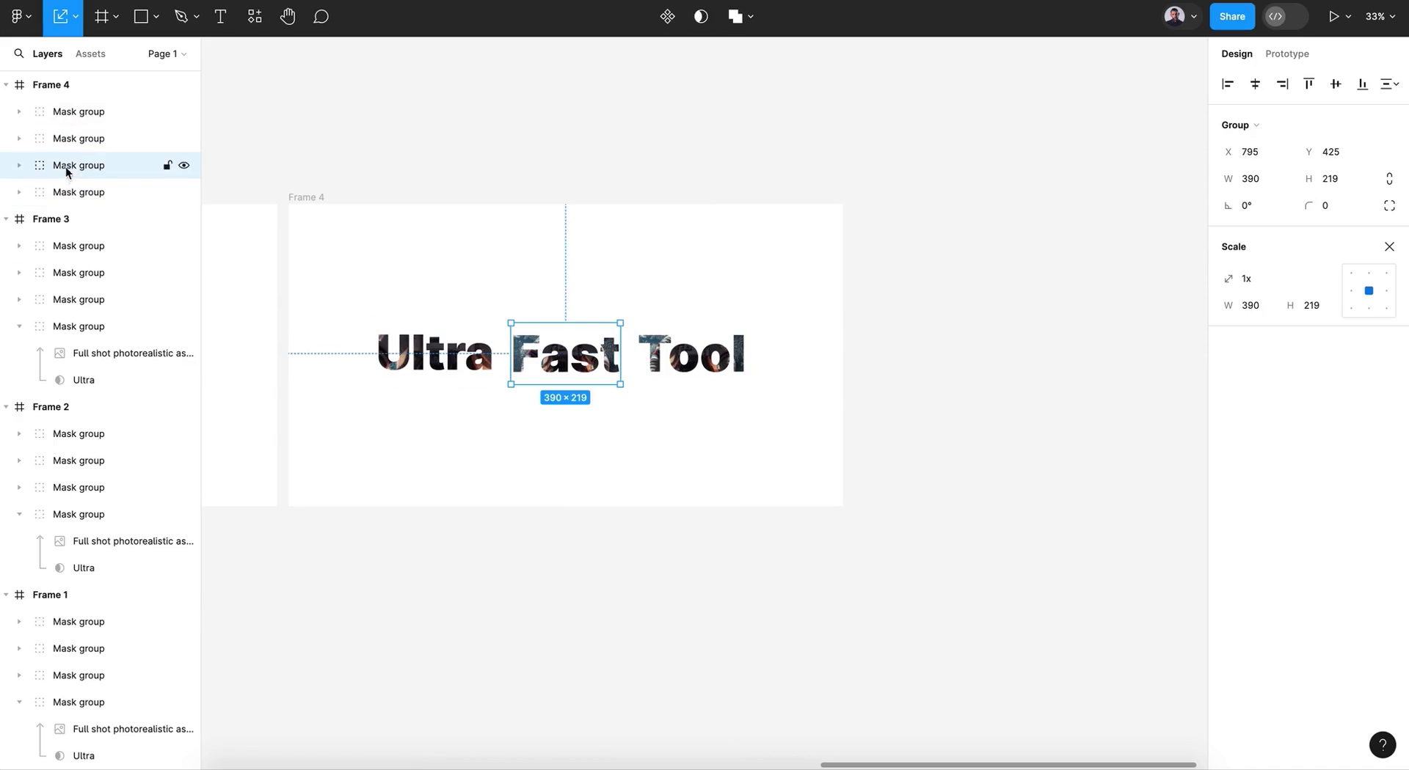
left_click(67, 191)
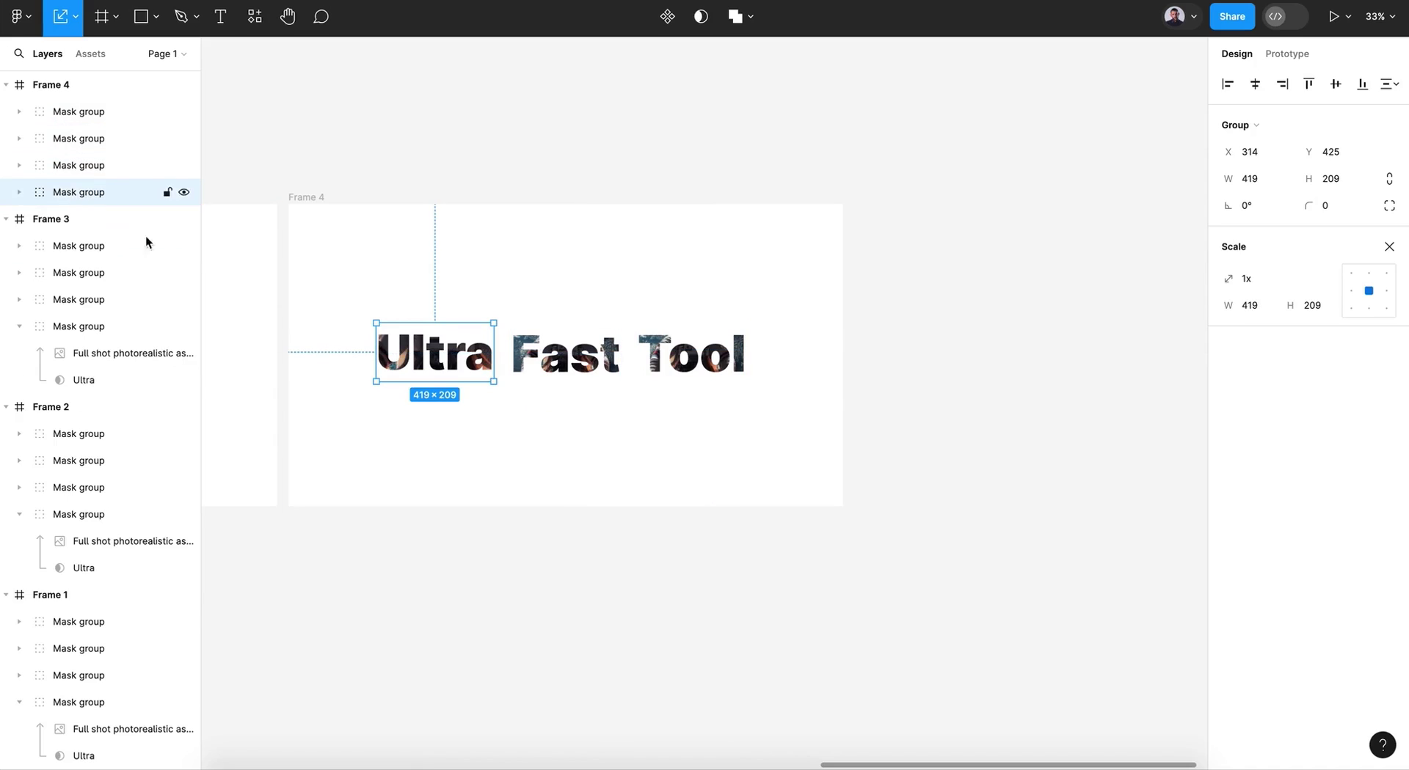
double_click(437, 365)
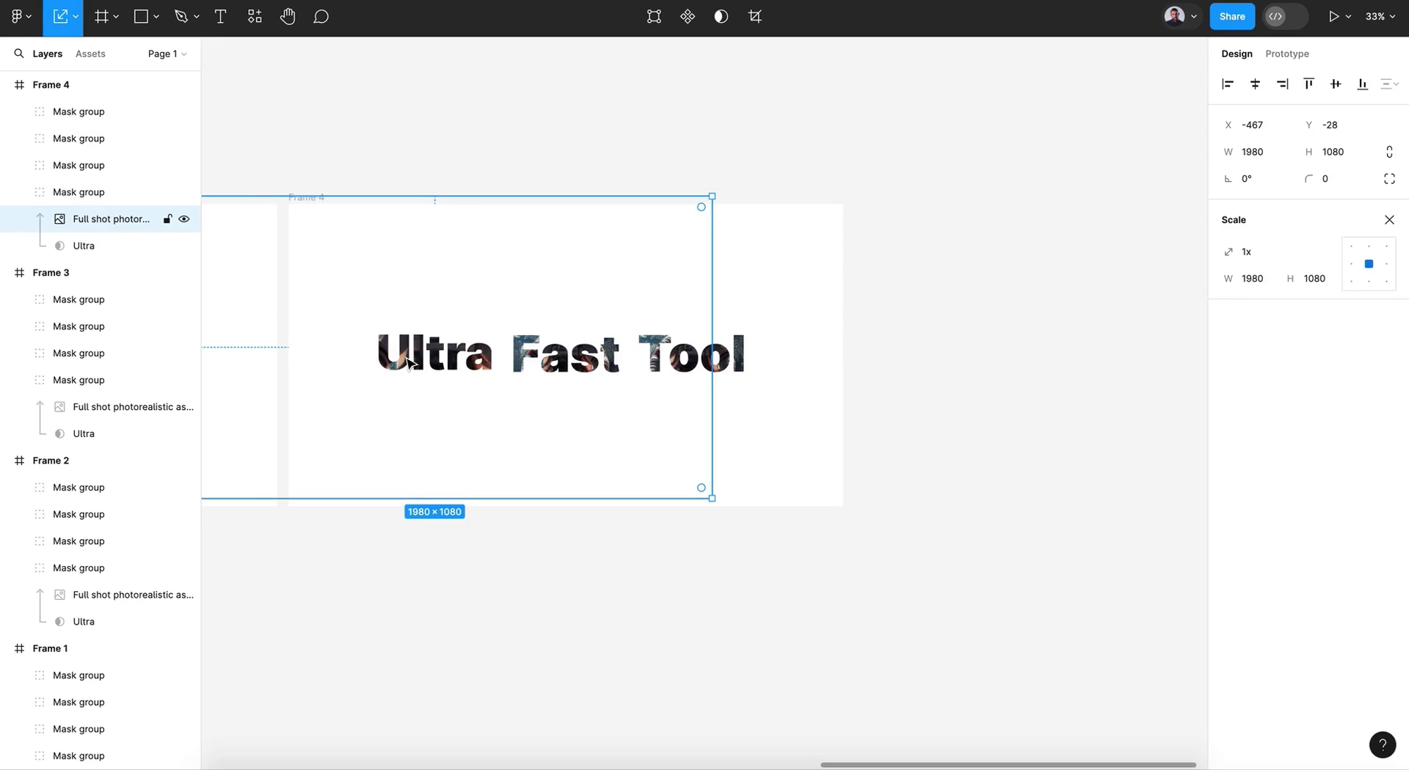
left_click_drag(407, 363, 476, 363)
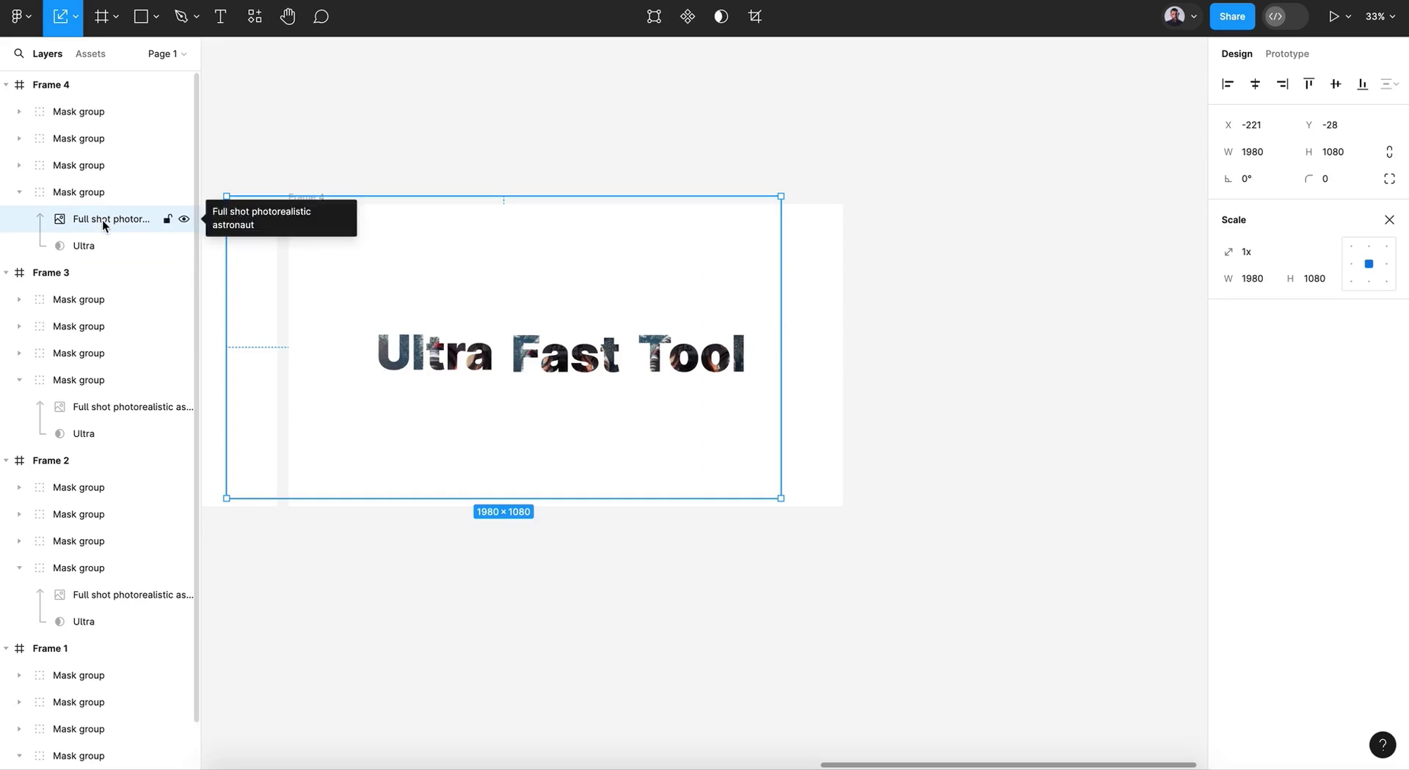
Nudge the Fast and Tool photos right and enlarge the Tool photo to about double
left_click(550, 372, "super")
key("shift+Right")
key("shift+Right")
key("shift+Right")
key("shift+Right")
key("shift+Right")
key("shift+Right")
key("shift+Right")
key("shift+Right")
key("shift+Right")
key("shift+Right")
key("shift+Right")
key("shift+Right")
key("shift+Right")
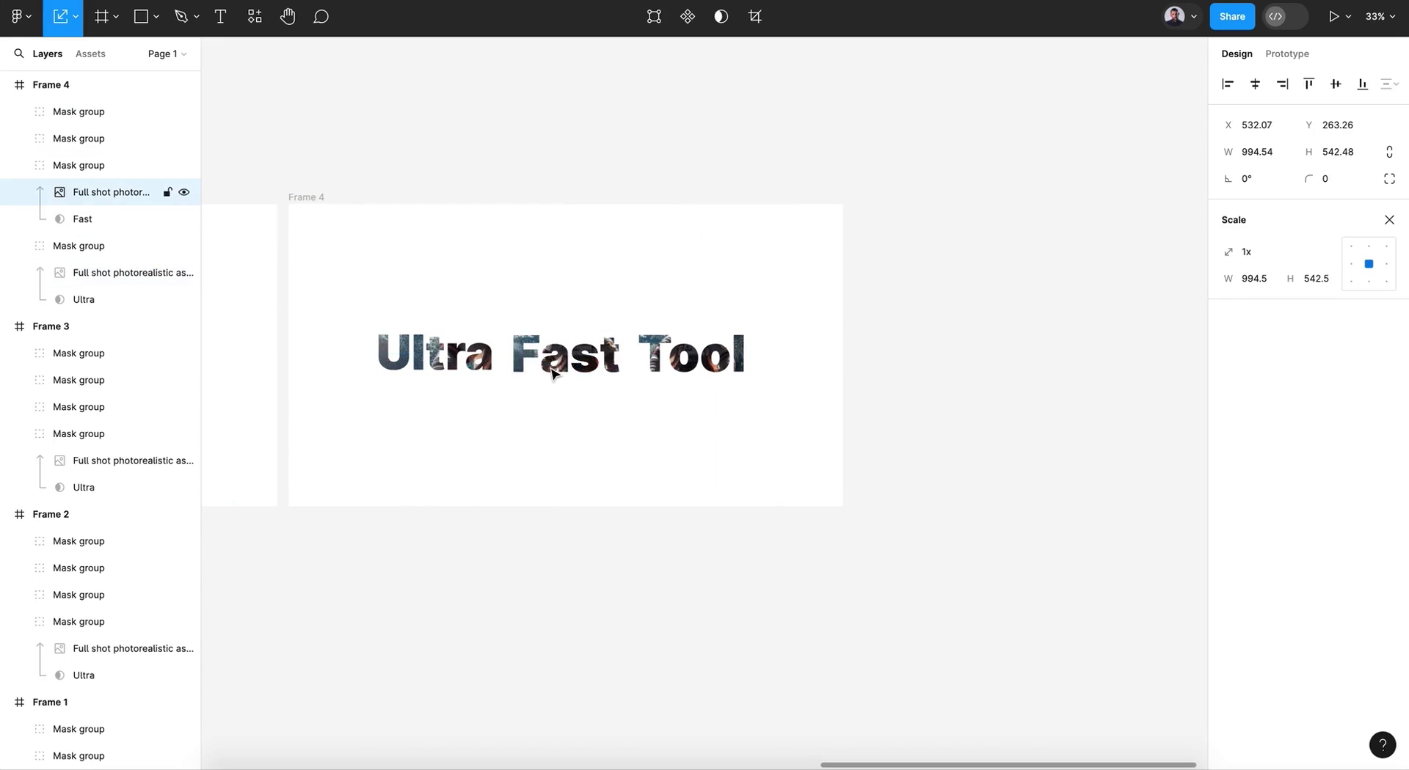
left_click(681, 361, "super")
key("shift+Right")
key("shift+Right")
key("shift+Right")
key("shift+Right")
key("shift+Right")
key("shift+Right")
key("shift+Right")
key("shift+Right")
key("shift+Right")
key("shift+Right")
key("shift+Right")
key("shift+Right")
key("shift+Right")
key("shift+Right")
key("shift+Right")
key("shift+Right")
key("shift+Right")
key("shift+Right")
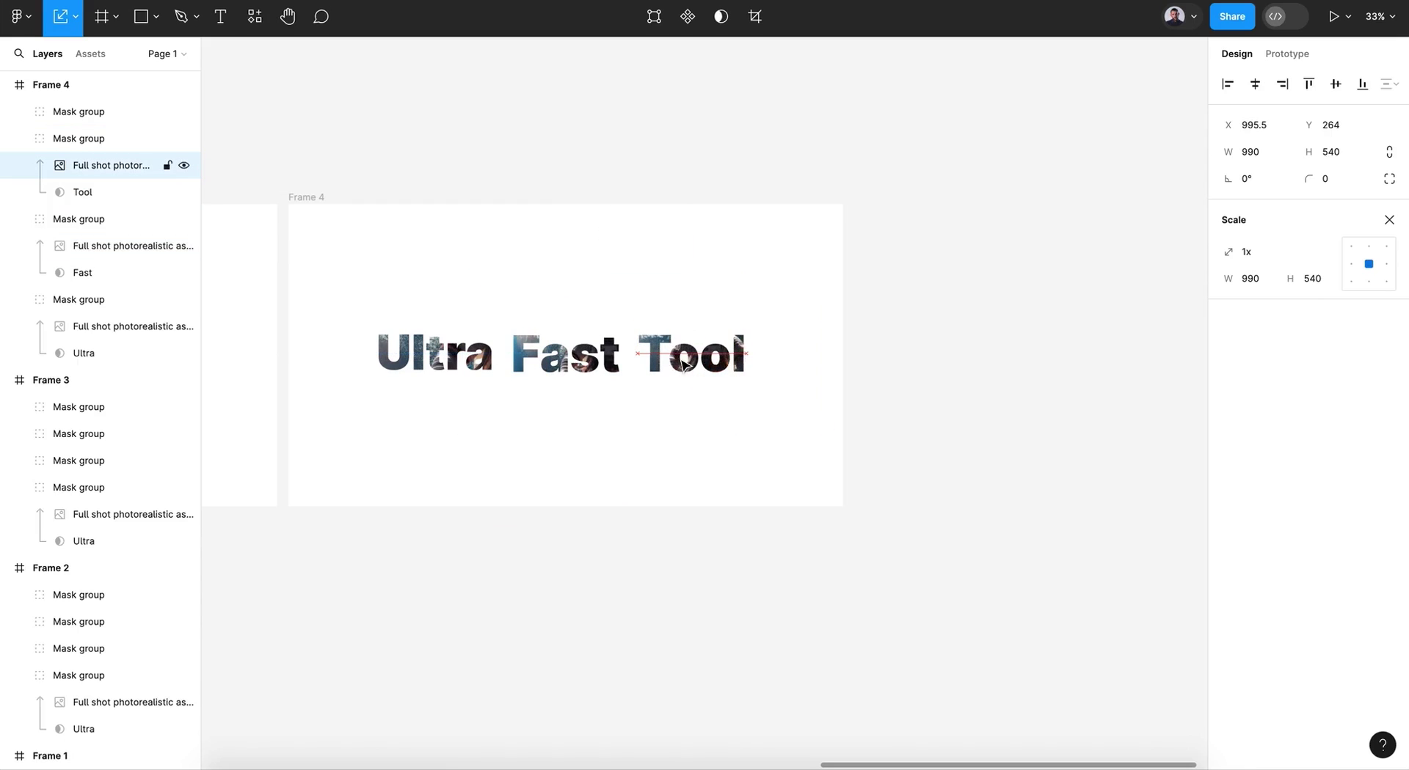
key("shift+Right")
key("shift+Right")
key("shift+Right")
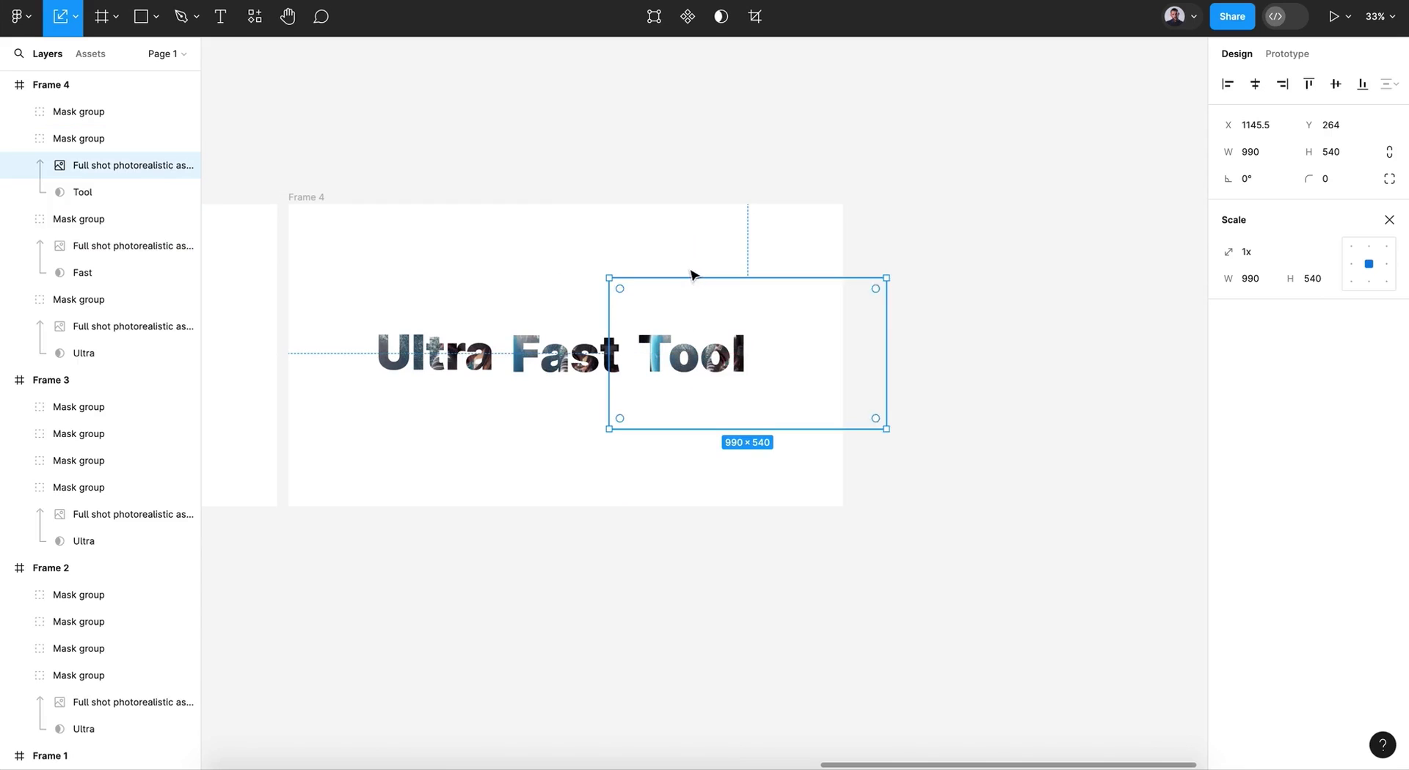
left_click_drag(694, 276, 694, 198)
left_click_drag(773, 425, 770, 496)
Enlarge the photo inside the Fast mask about 1.9×
left_click(611, 381)
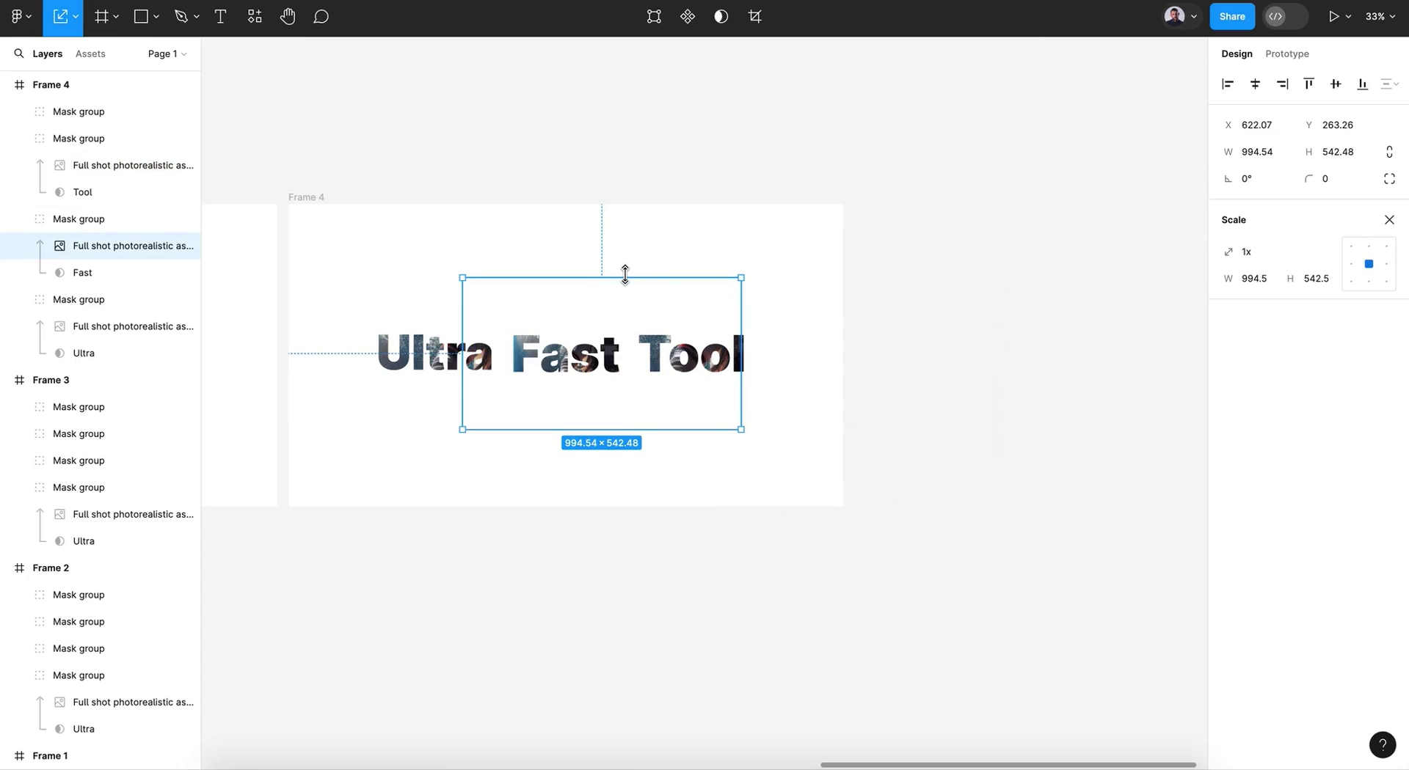
left_click_drag(624, 274, 628, 200)
left_click_drag(605, 434, 596, 488)
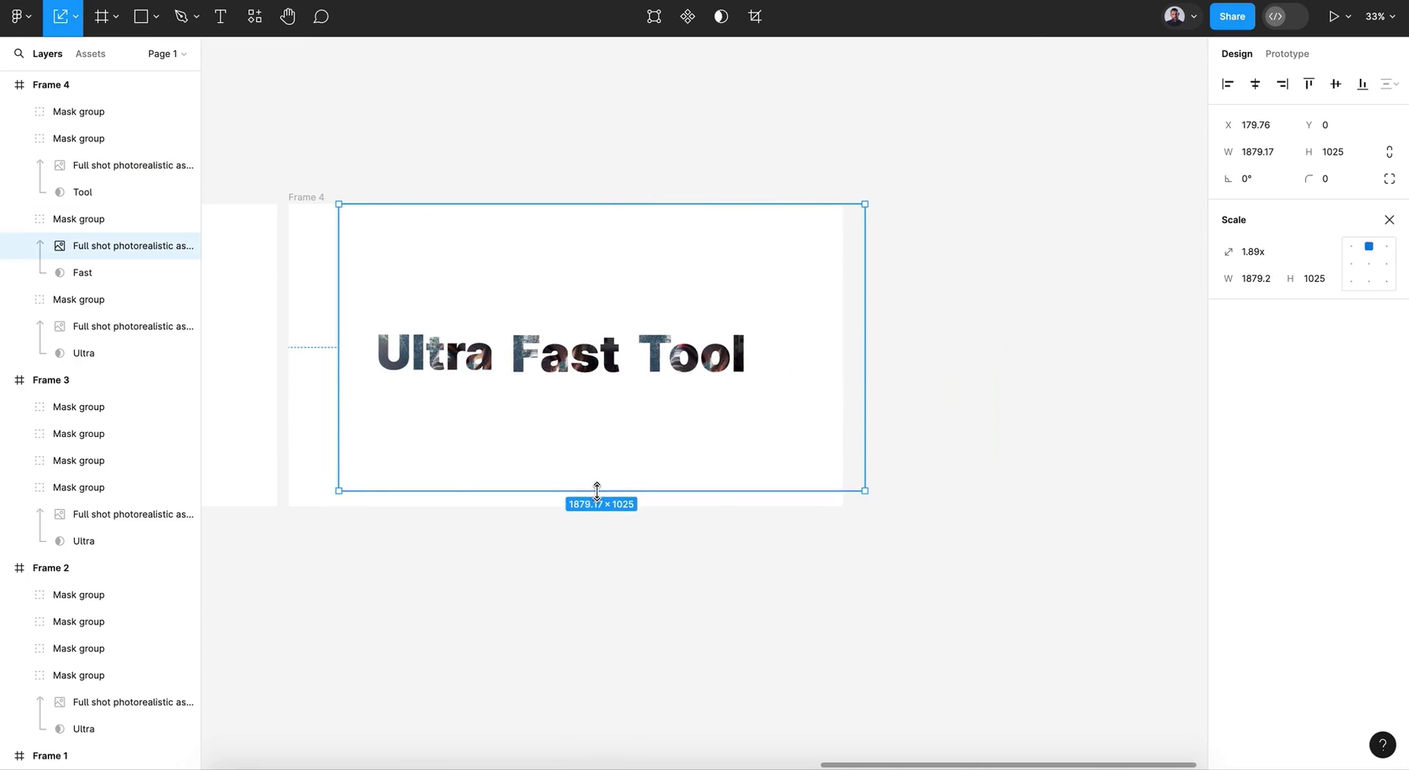
left_click(461, 358)
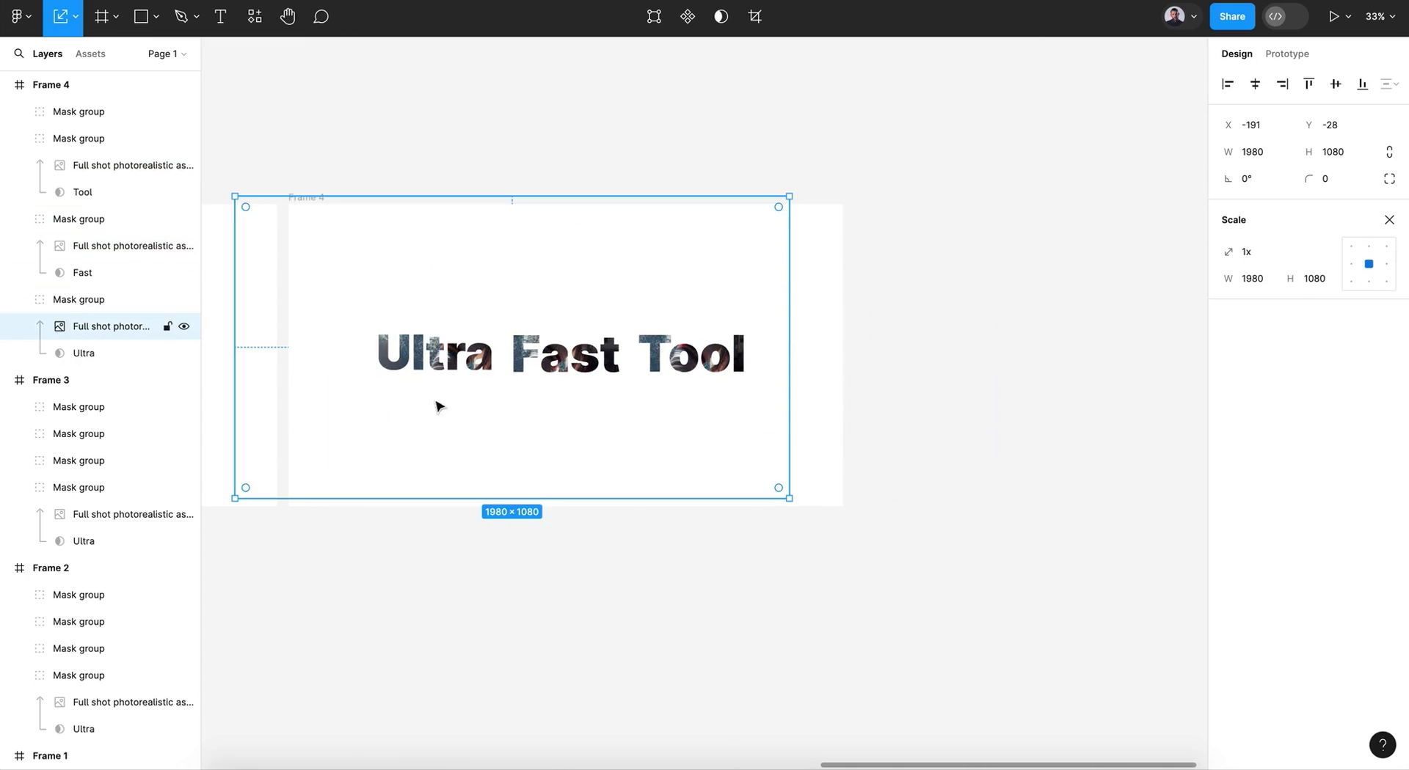
Duplicate Frame 4 as Frame 5
left_click(550, 644)
scroll(551, 644, "down", 5)
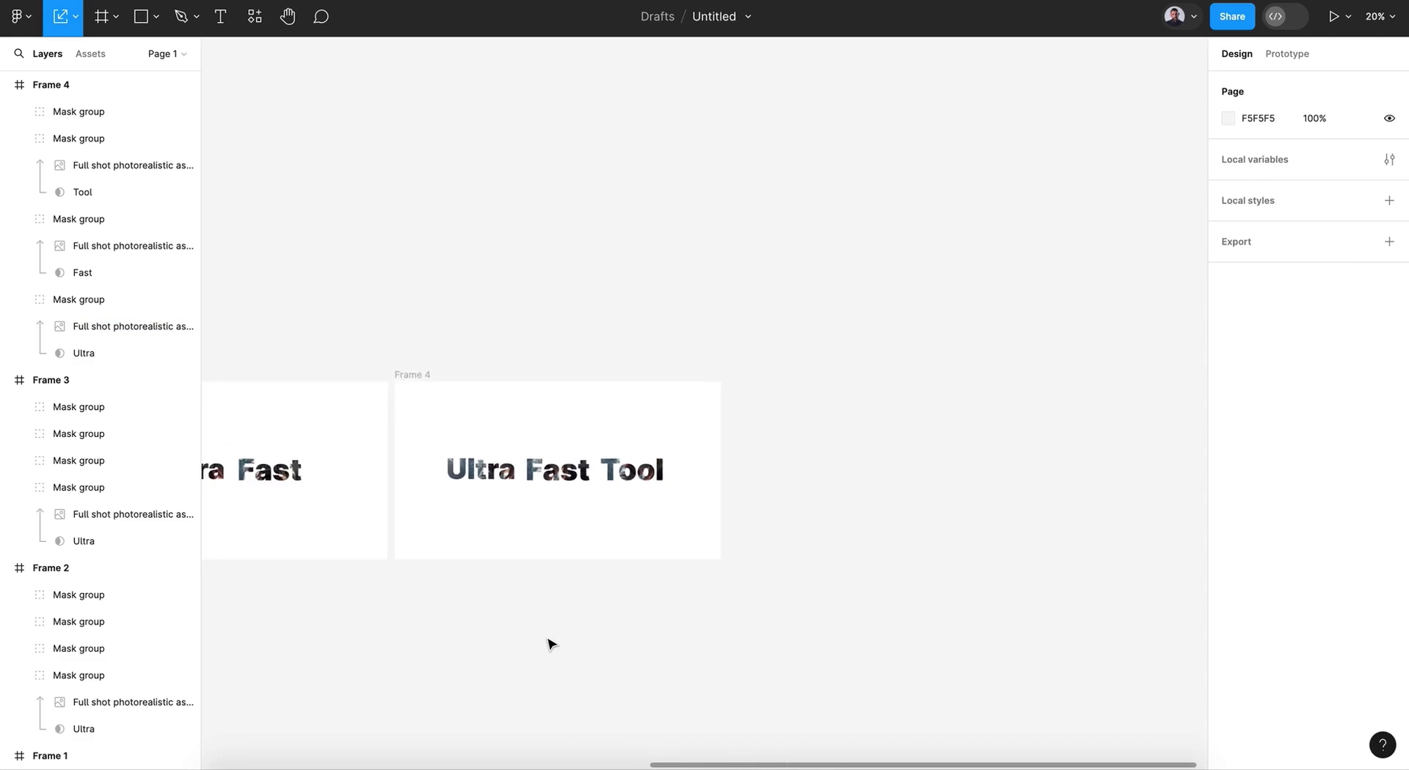
scroll(550, 644, "left", 2)
scroll(550, 644, "down", 3)
scroll(550, 644, "left", 3)
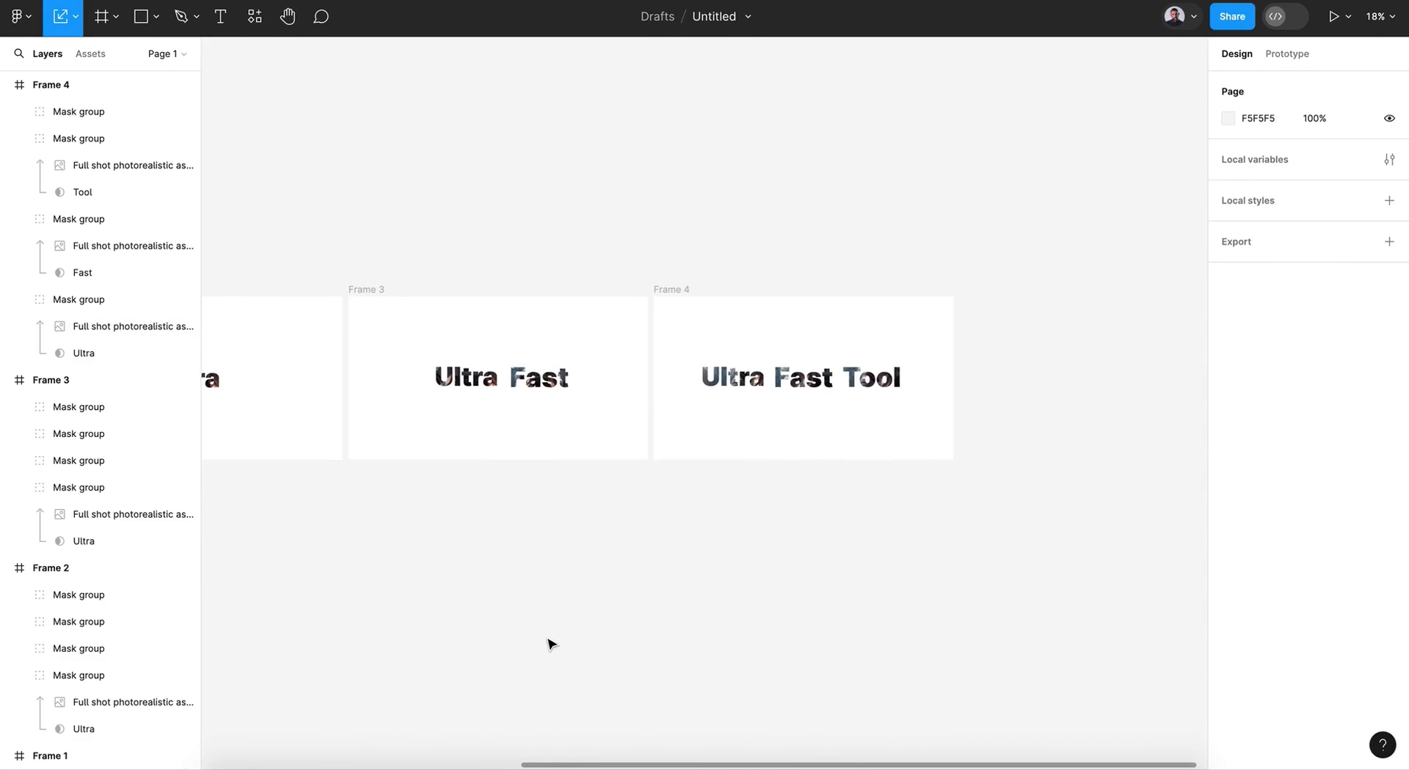
scroll(550, 644, "right", 5)
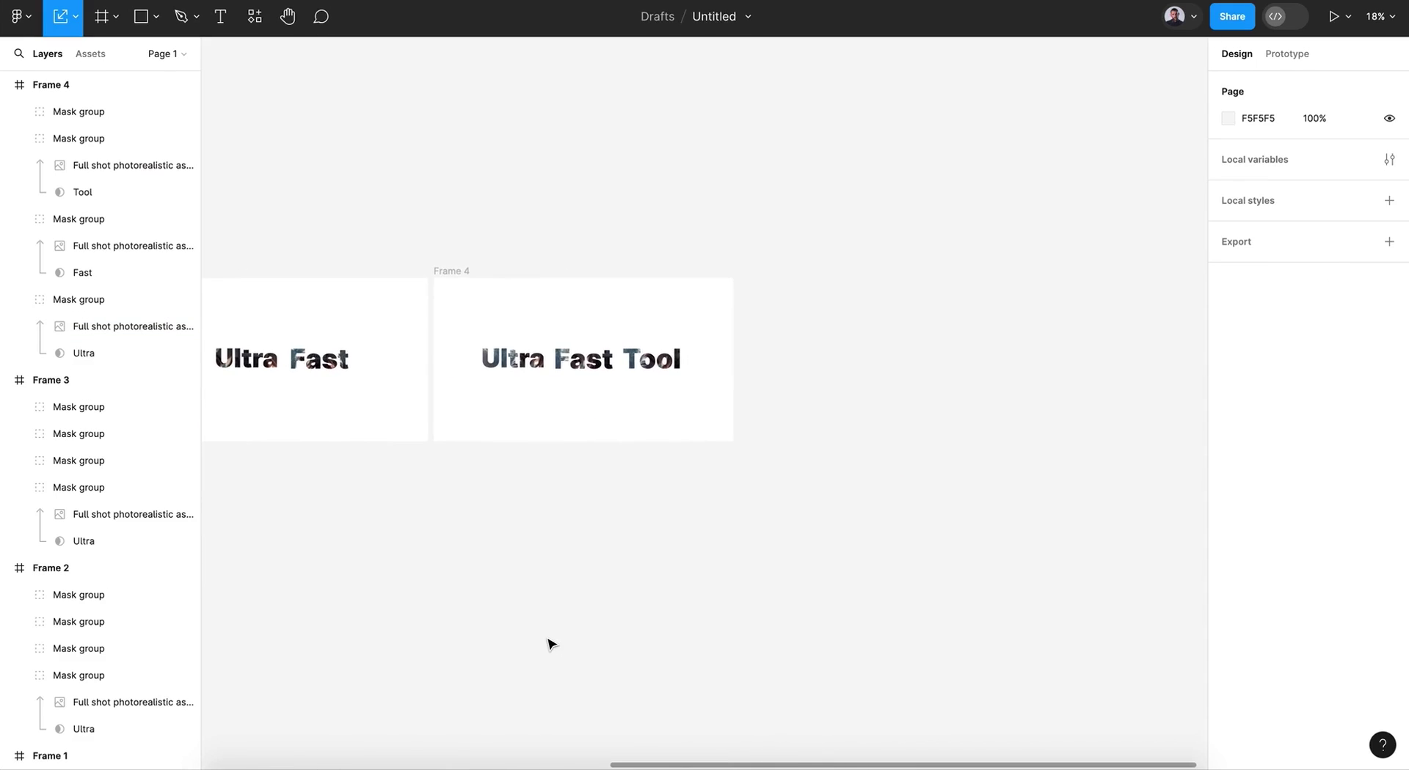
left_click(440, 275)
key("ctrl+d")
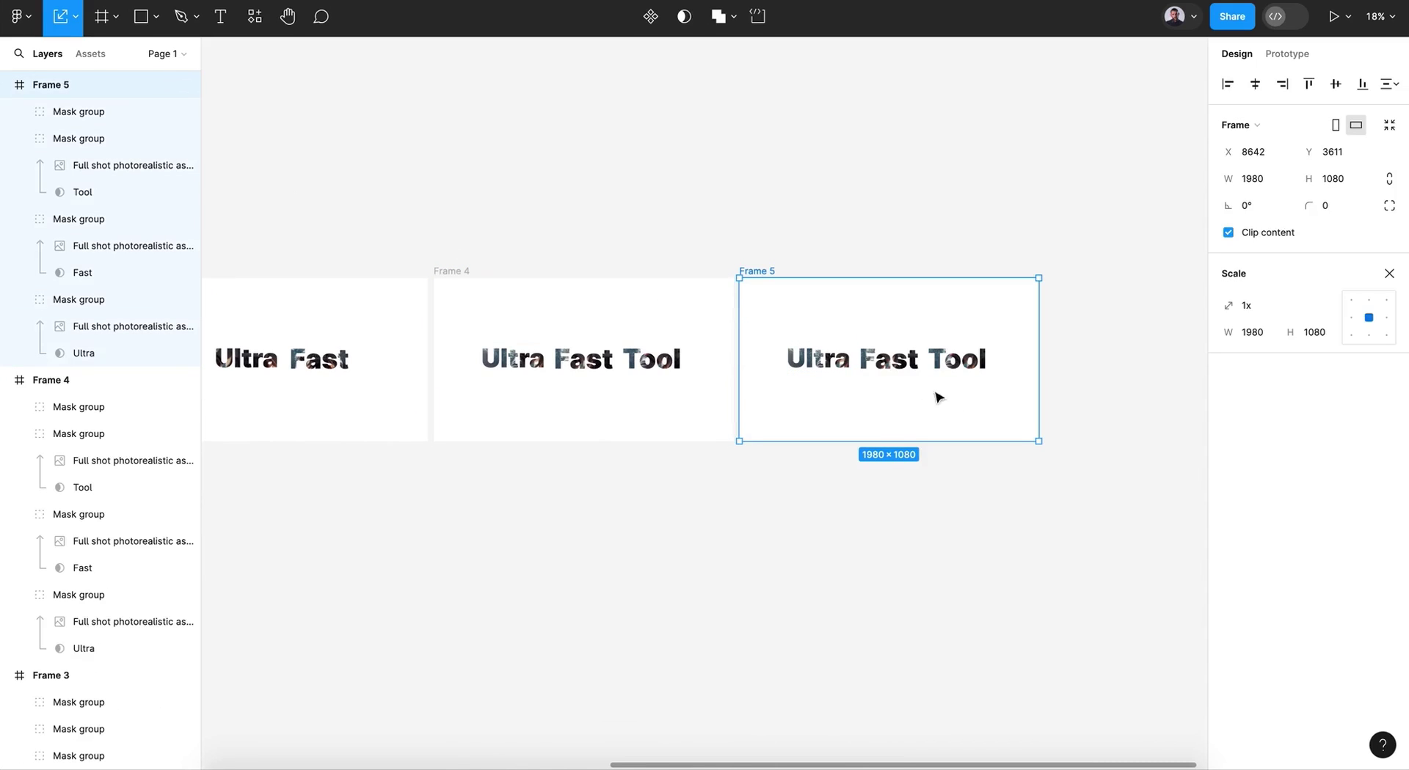
Move the Ultra Fast Tool word row left, out of Frame 5's view
left_click(888, 361)
left_click(957, 360, "shift")
left_click(817, 361, "shift")
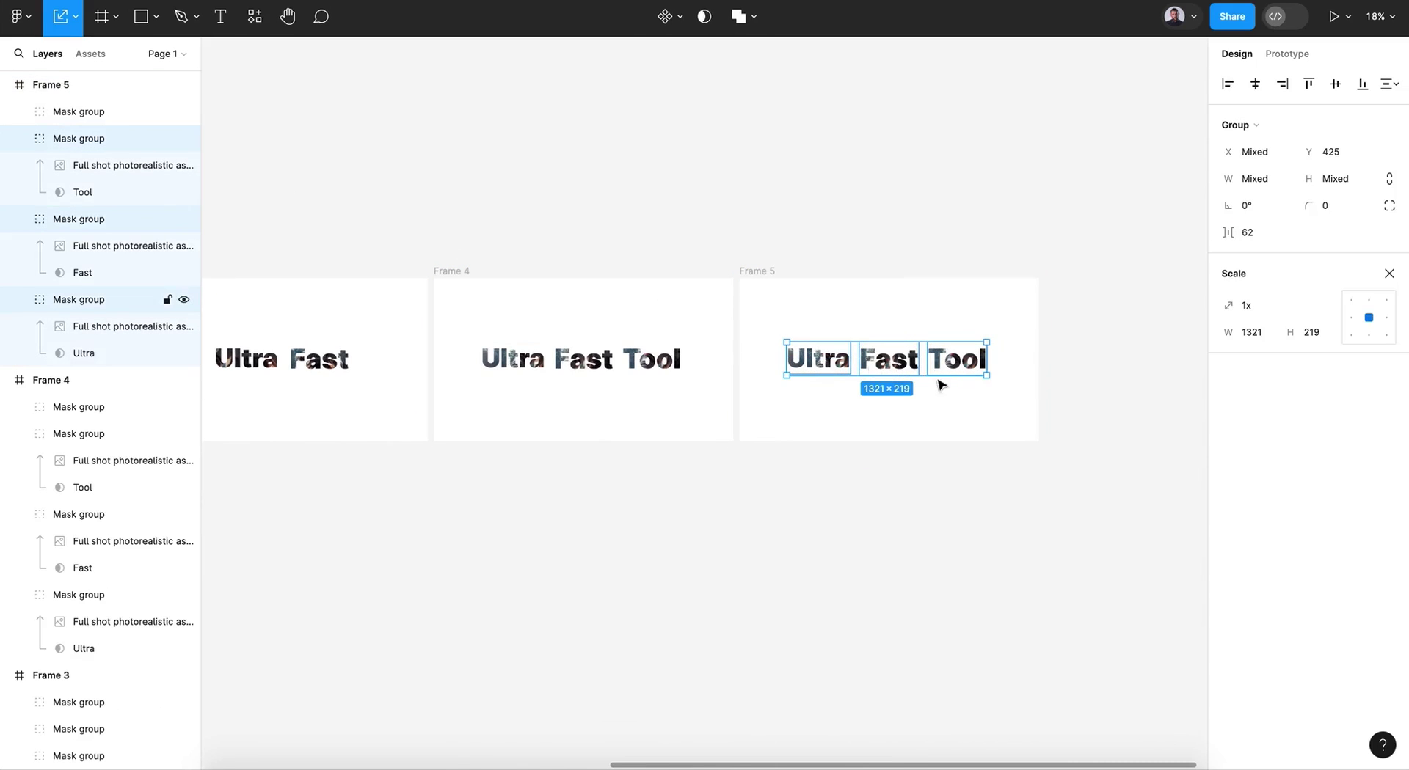
left_click_drag(970, 376, 795, 378)
key("shift+Left")
key("shift+Left")
key("shift+Left")
key("shift+Left")
key("shift+Left")
key("shift+Left")
key("shift+Left")
key("shift+Left")
key("shift+Left")
key("shift+Left")
key("shift+Left")
key("shift+Left")
key("shift+Left")
key("shift+Left")
key("shift+Left")
key("shift+Left")
key("shift+Left")
key("shift+Left")
key("shift+Left")
key("shift+Left")
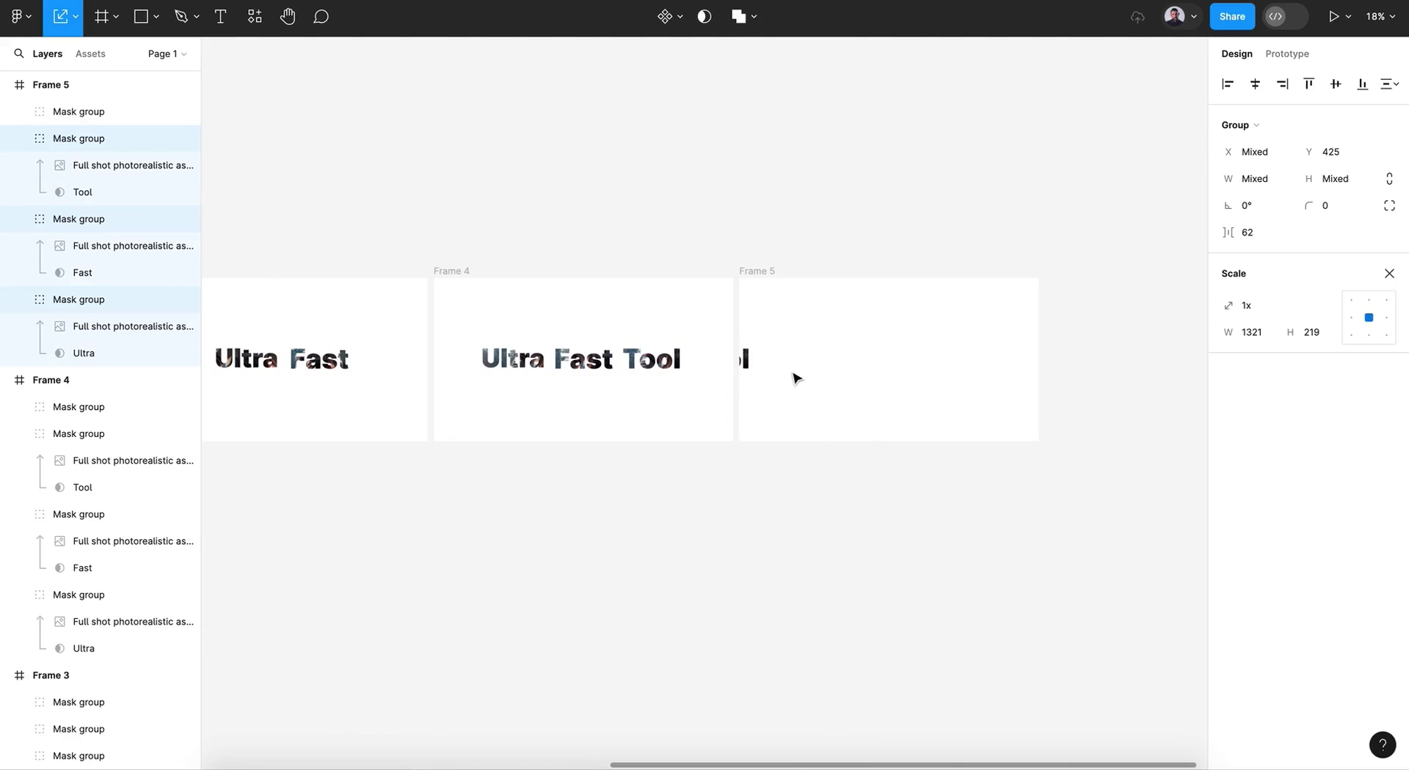
Centre the 2024 word horizontally in Frame 5
left_click(139, 113)
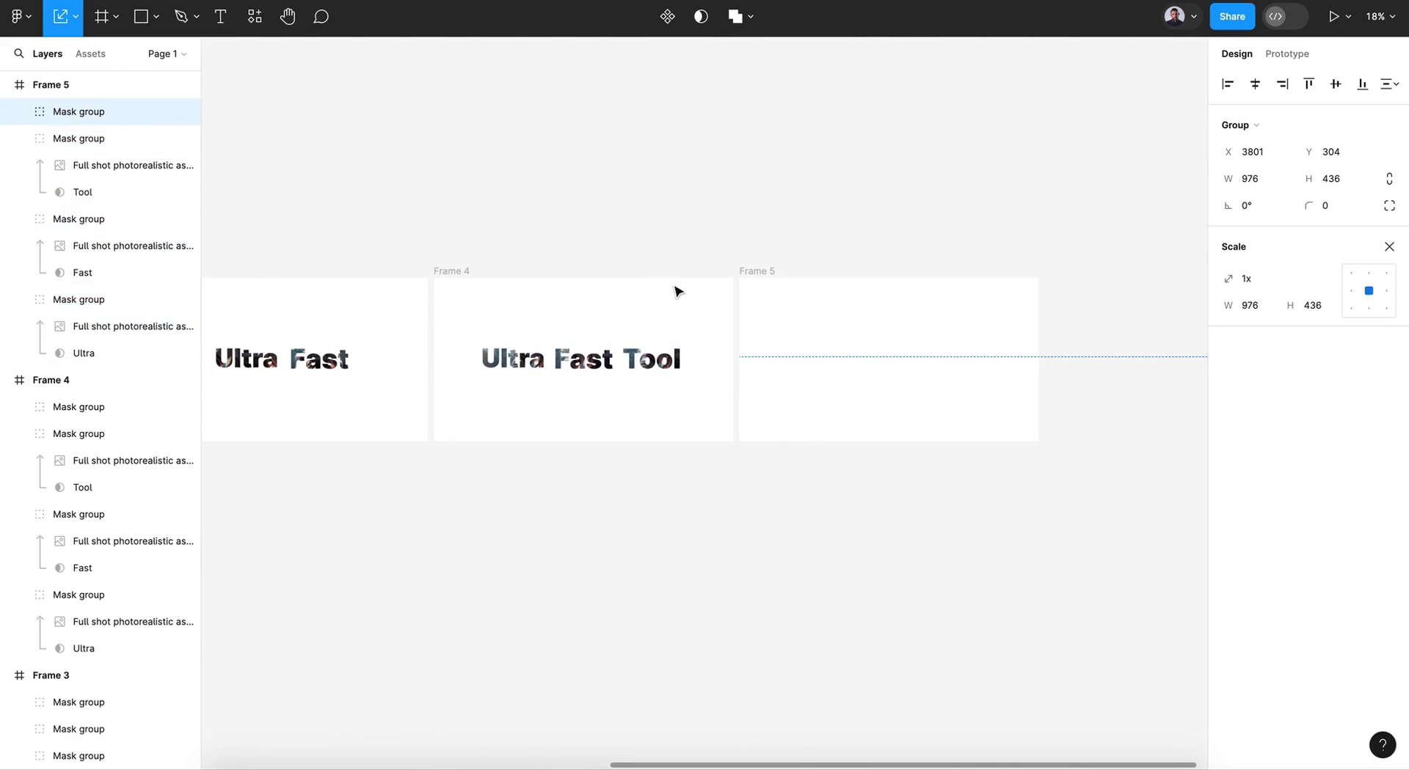
left_click(1256, 85)
scroll(1009, 434, "right", 5)
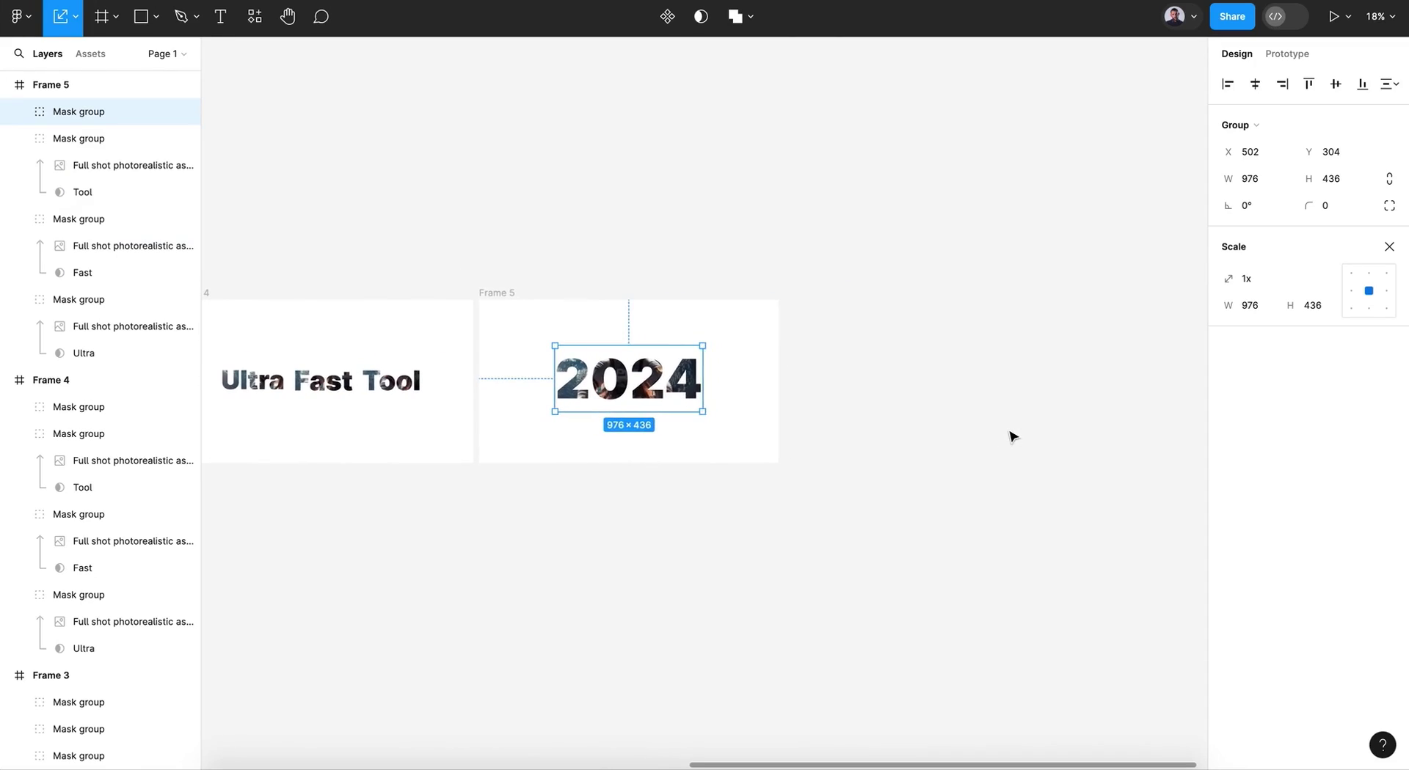
left_click(899, 455)
left_click(506, 294)
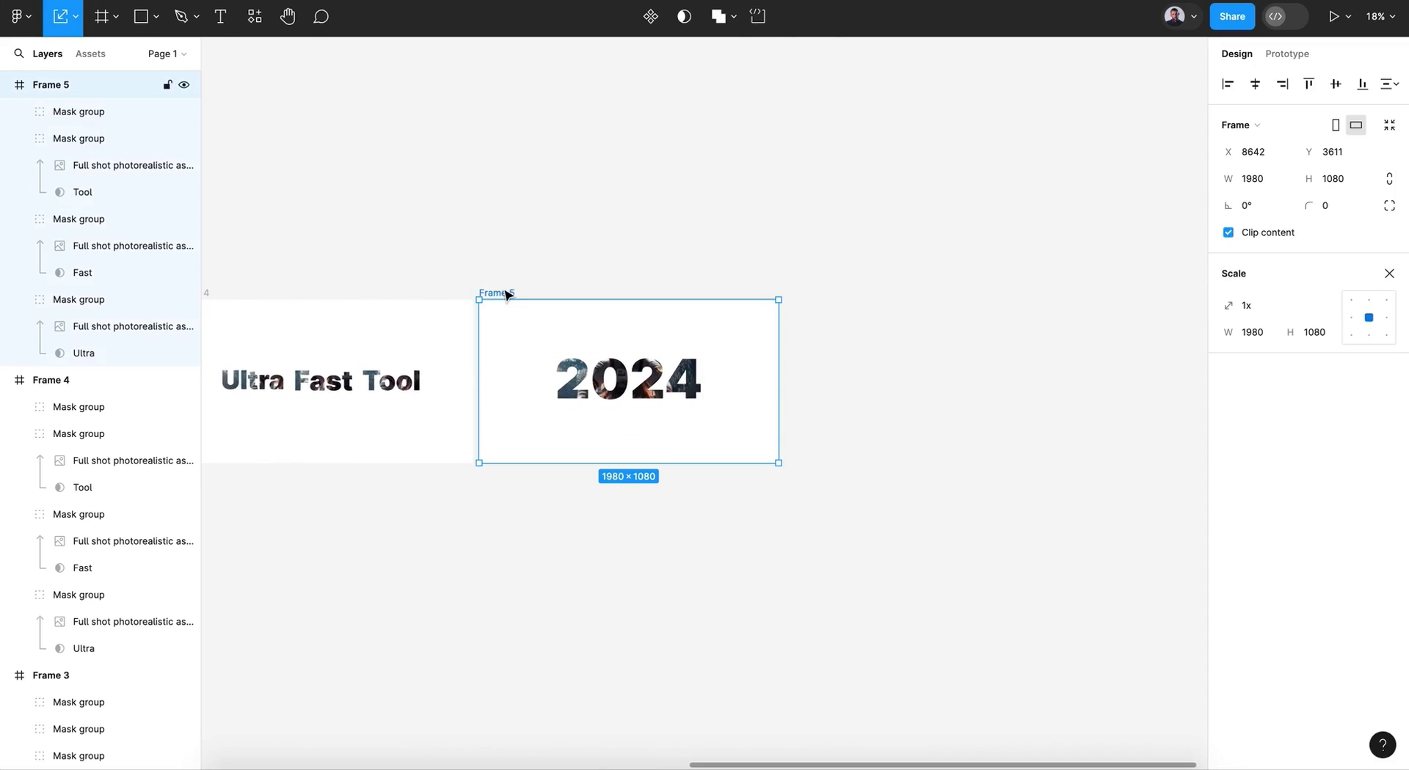
Duplicate Frame 5 as Frame 6 and select its 2024 text mask layer
key("ctrl+d")
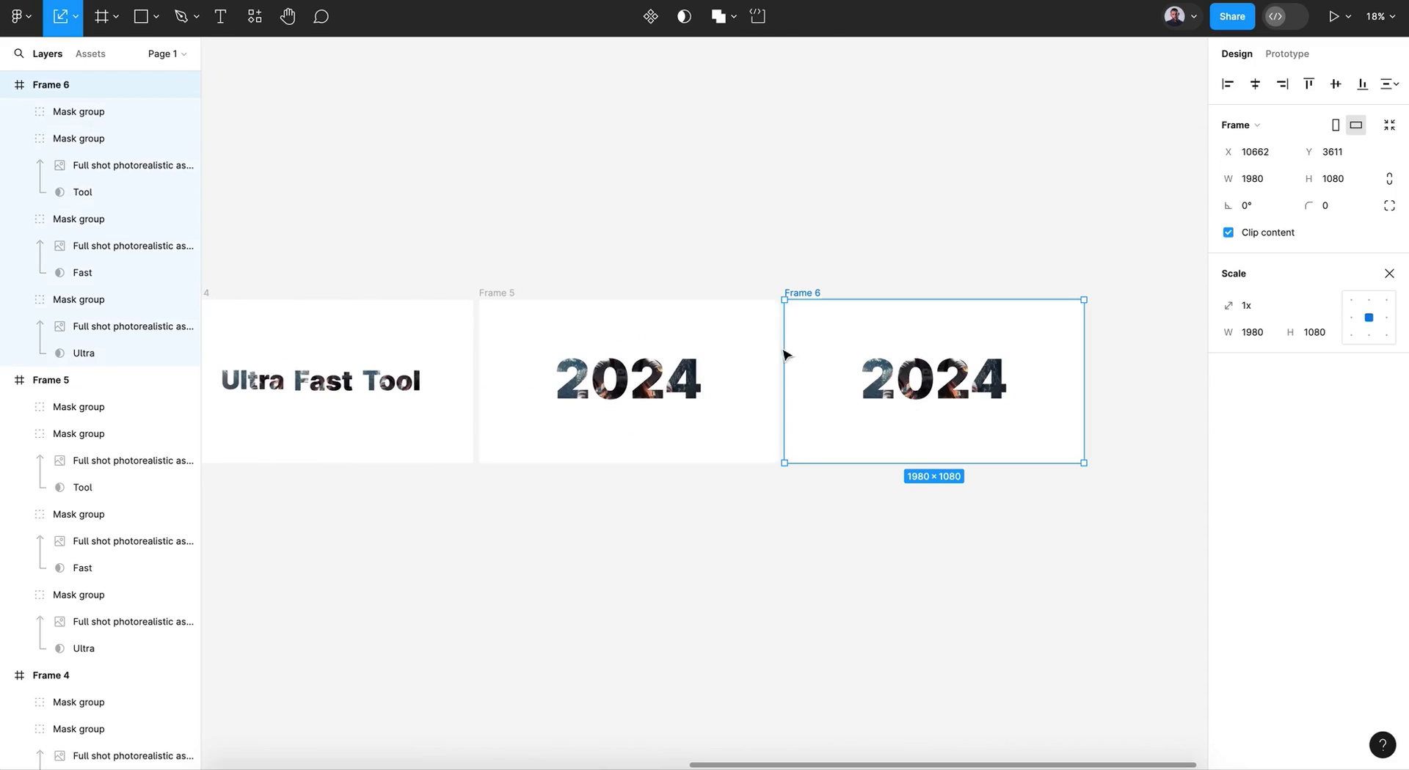
left_click(918, 396)
scroll(924, 403, "right", 5)
scroll(924, 403, "down", 1)
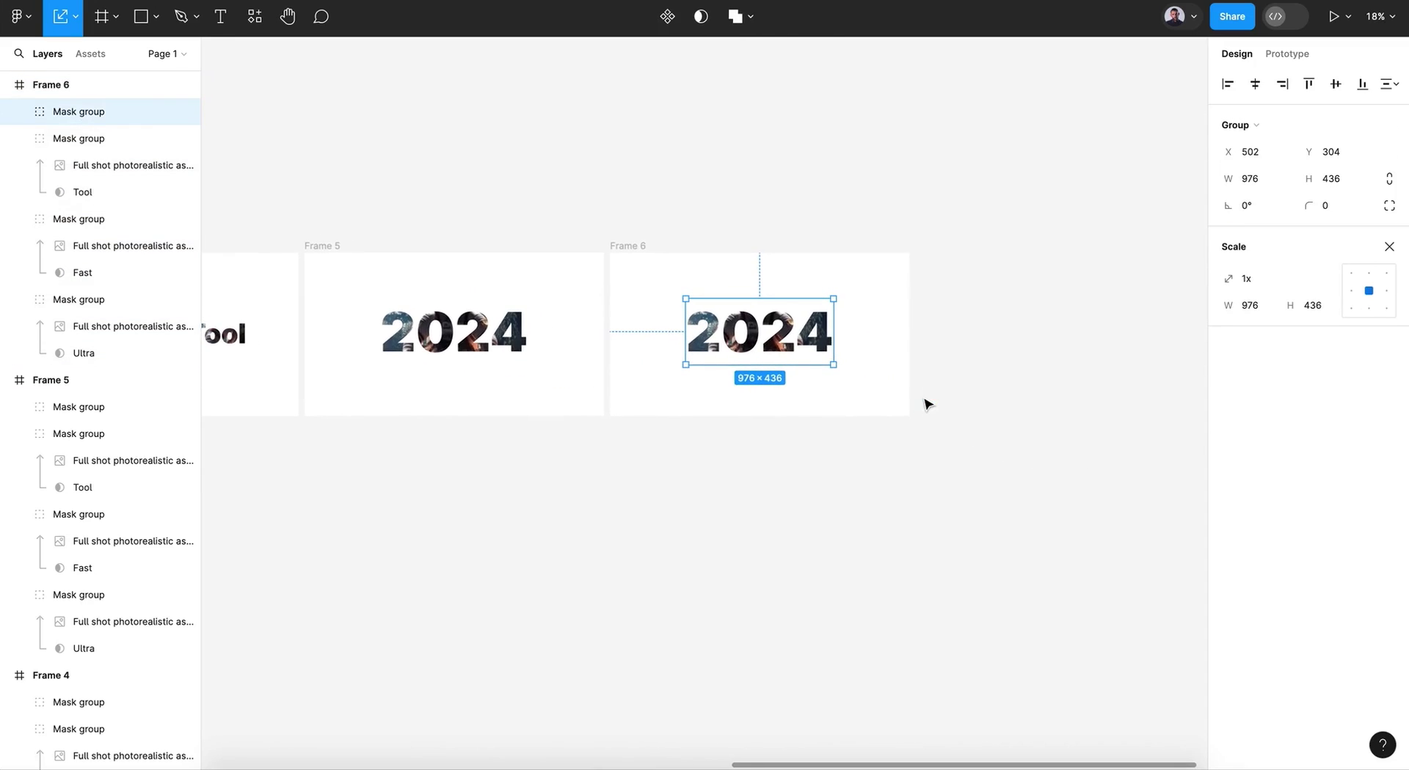
scroll(779, 362, "up", 5)
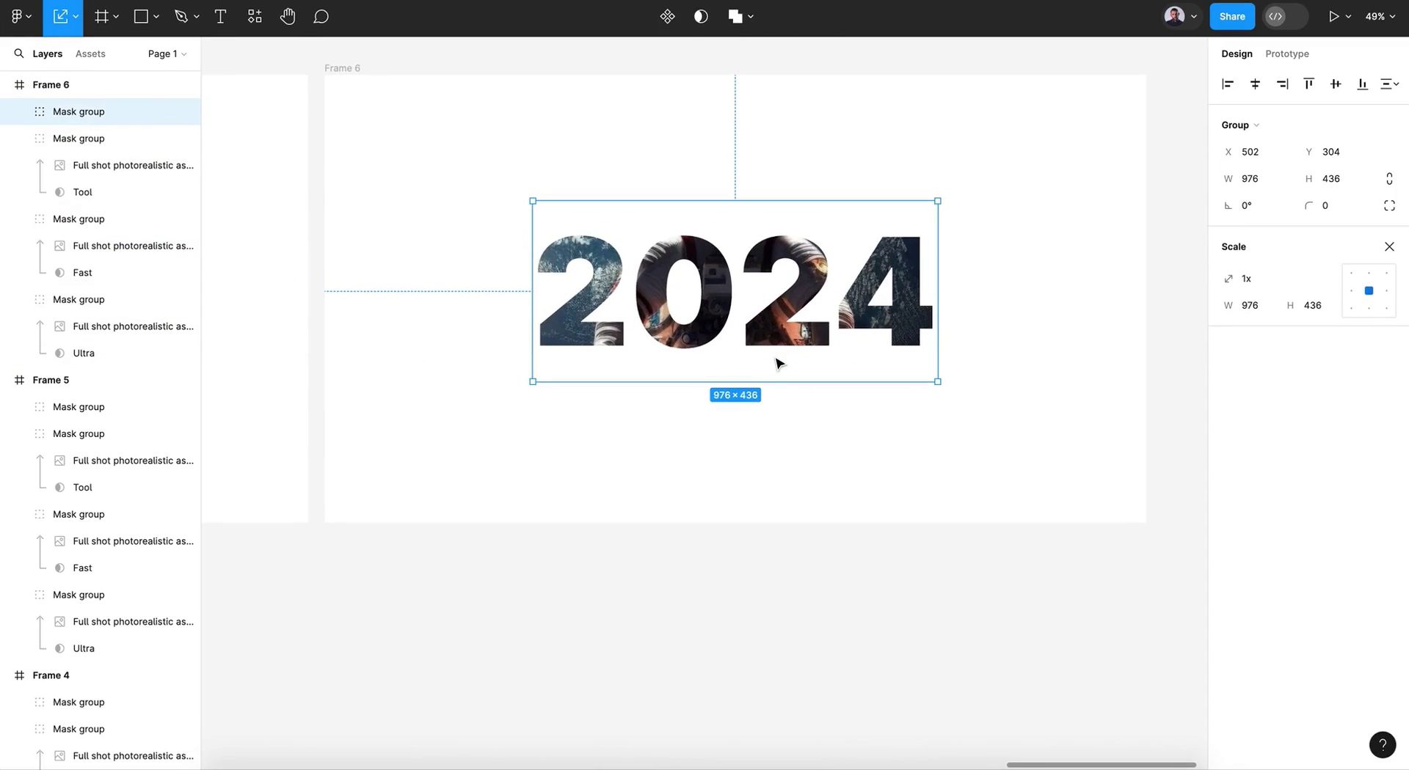
left_click(20, 112)
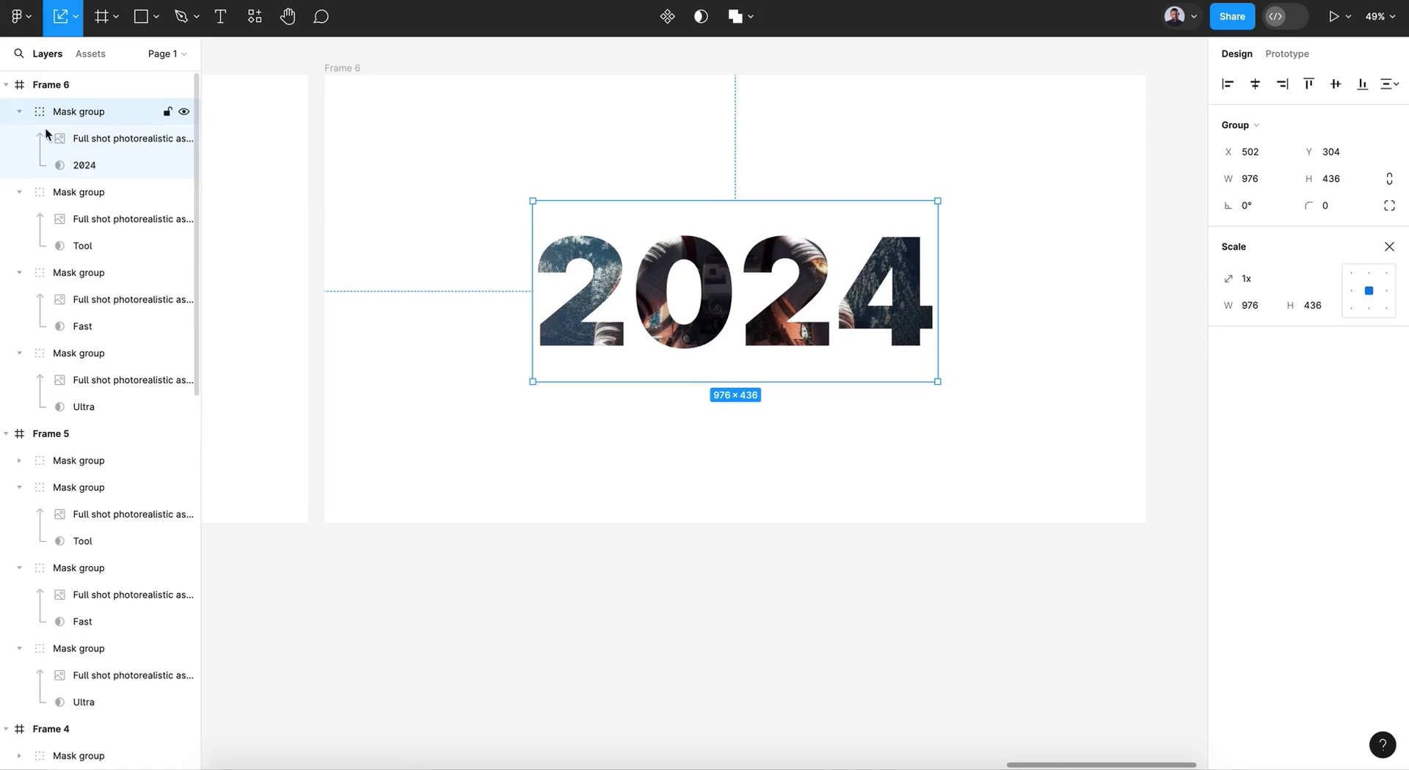
left_click(88, 166)
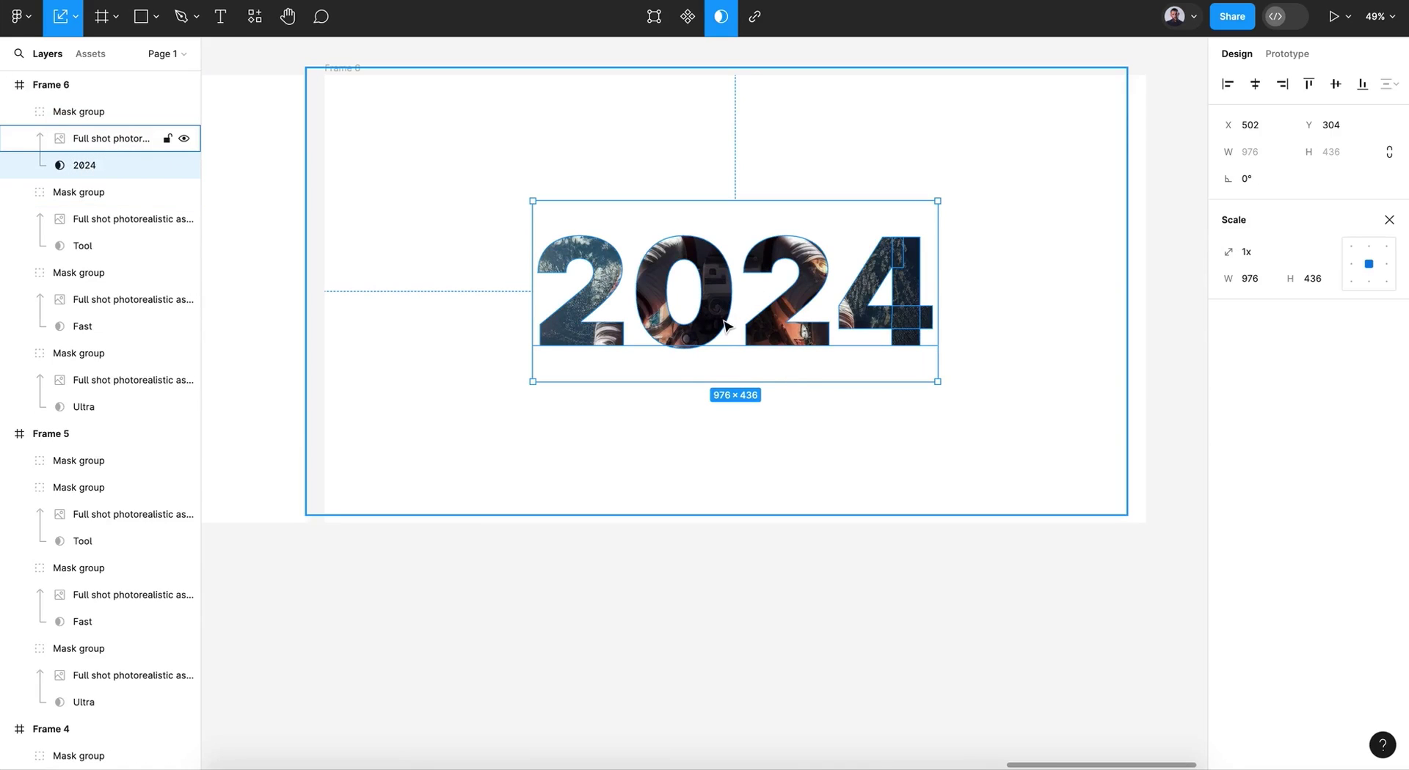
Scale the 2024 mask with K to about 6773 × 3025 and shift it upward
key("k")
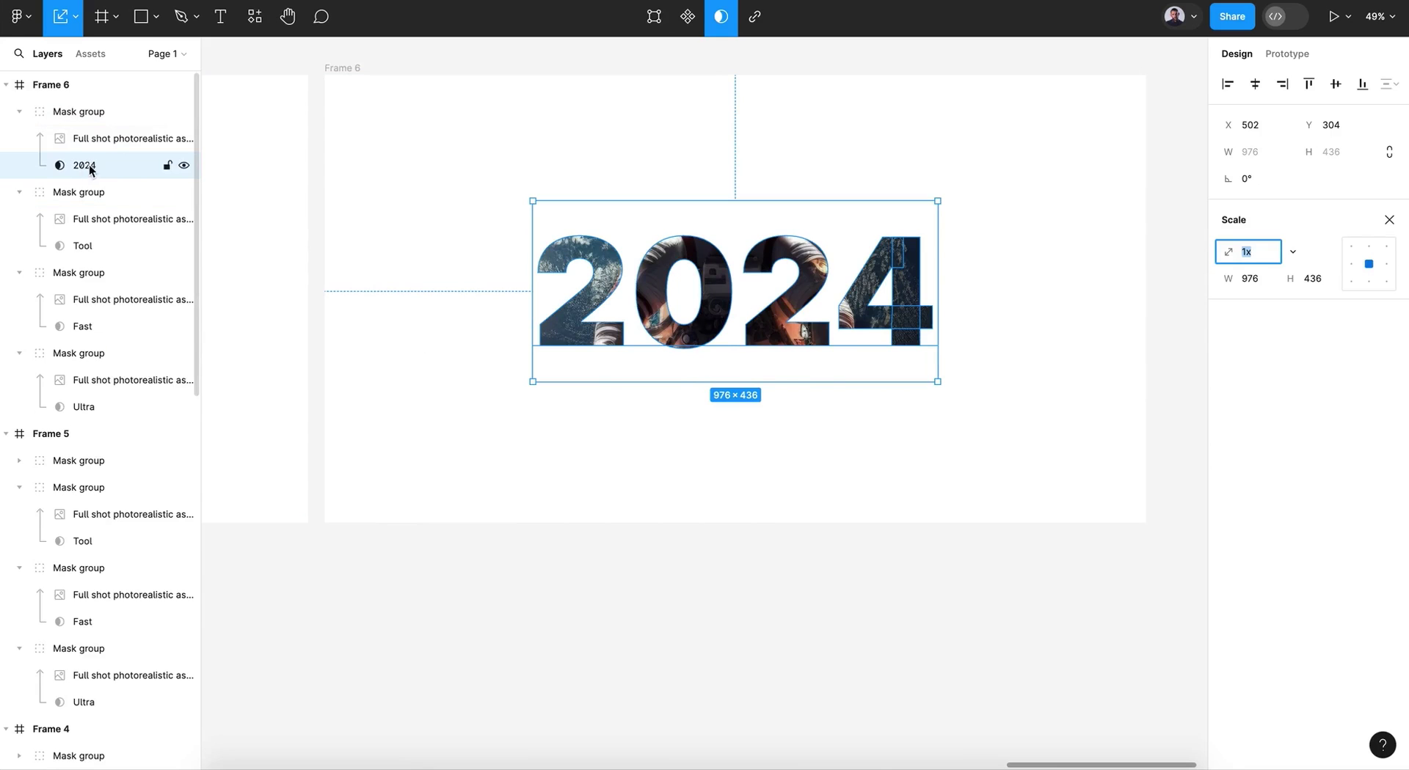
left_click_drag(776, 381, 774, 603)
left_click_drag(764, 200, 805, 317)
scroll(805, 318, "down", 2)
scroll(787, 372, "down", 3)
scroll(785, 372, "down", 3)
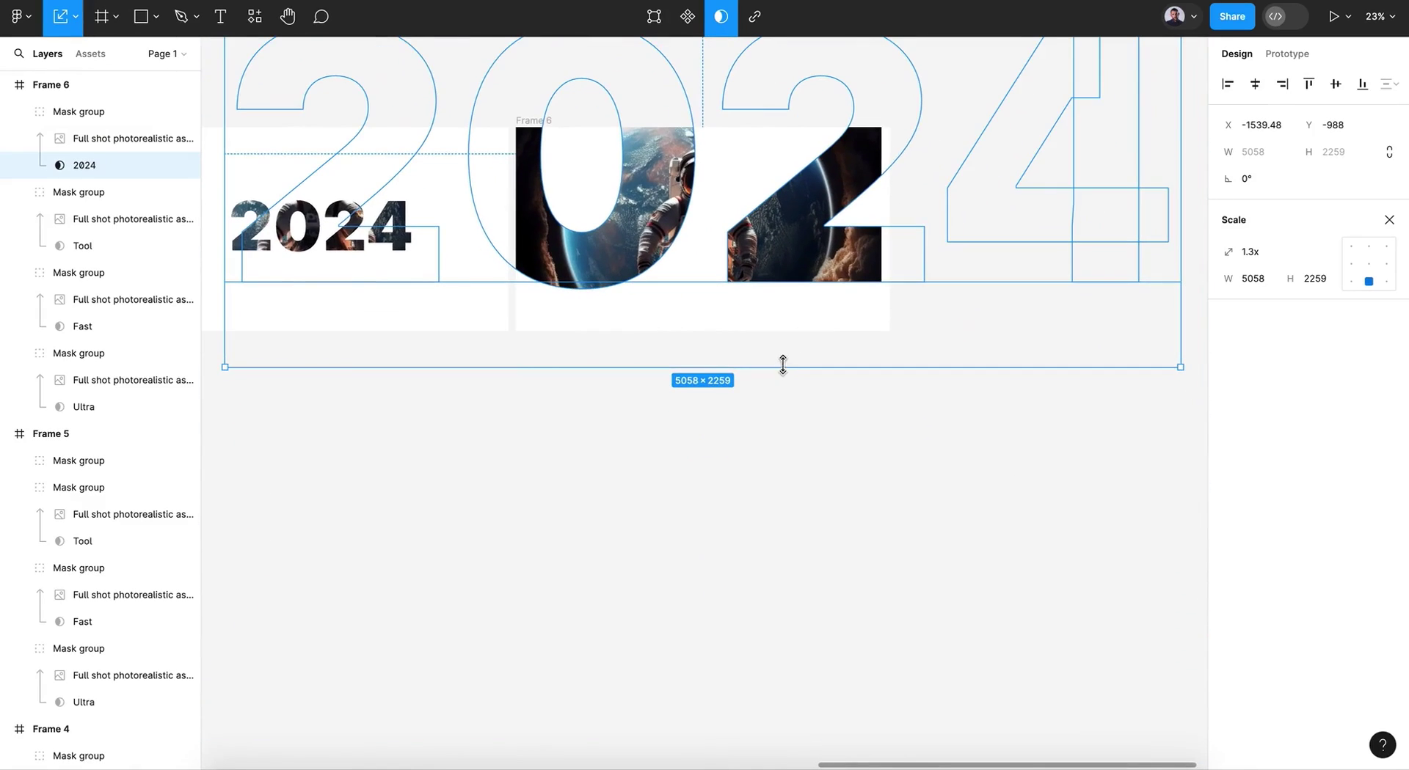
left_click_drag(780, 364, 782, 718)
left_click_drag(786, 249, 791, 224)
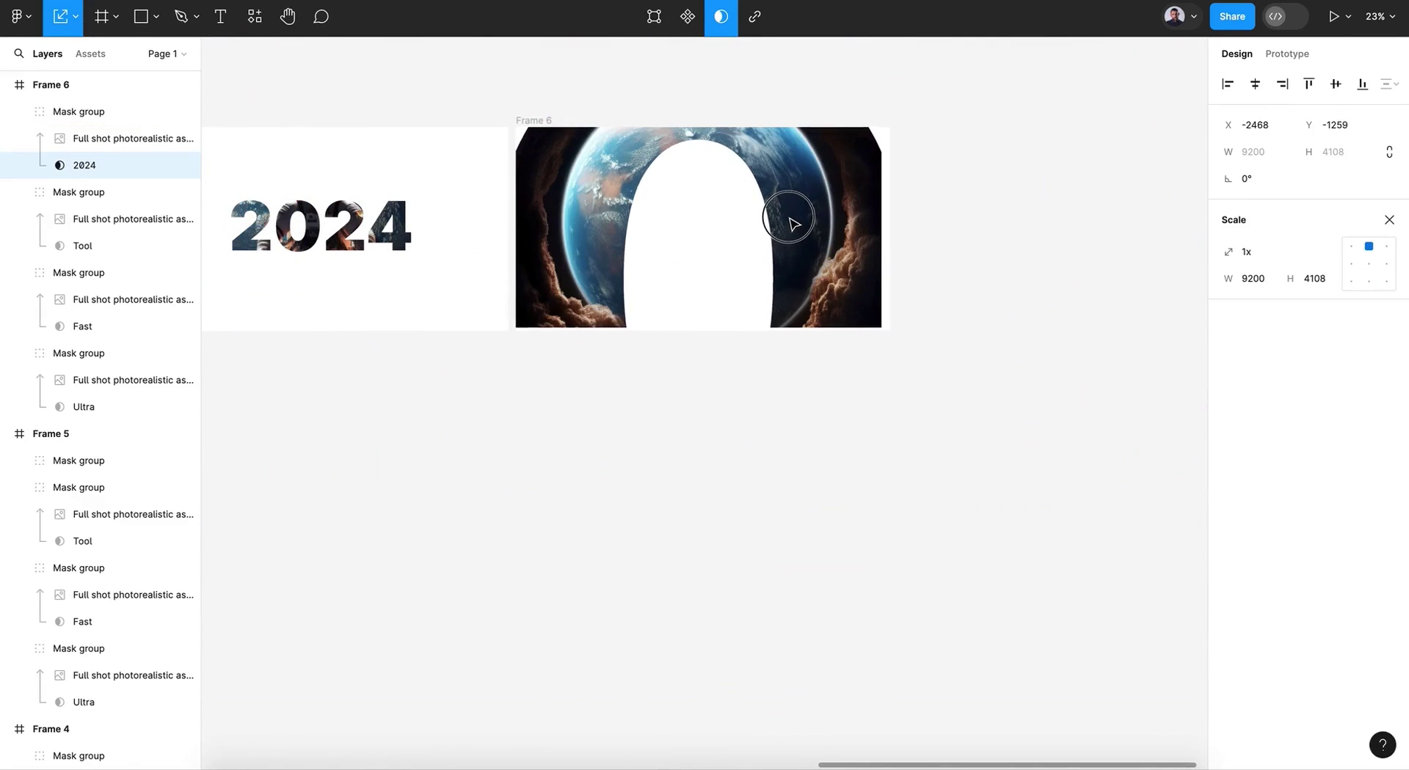
left_click_drag(707, 311, 709, 294)
Try 0% opacity on the 2024 mask, then restore it to full opacity
left_click(1391, 220)
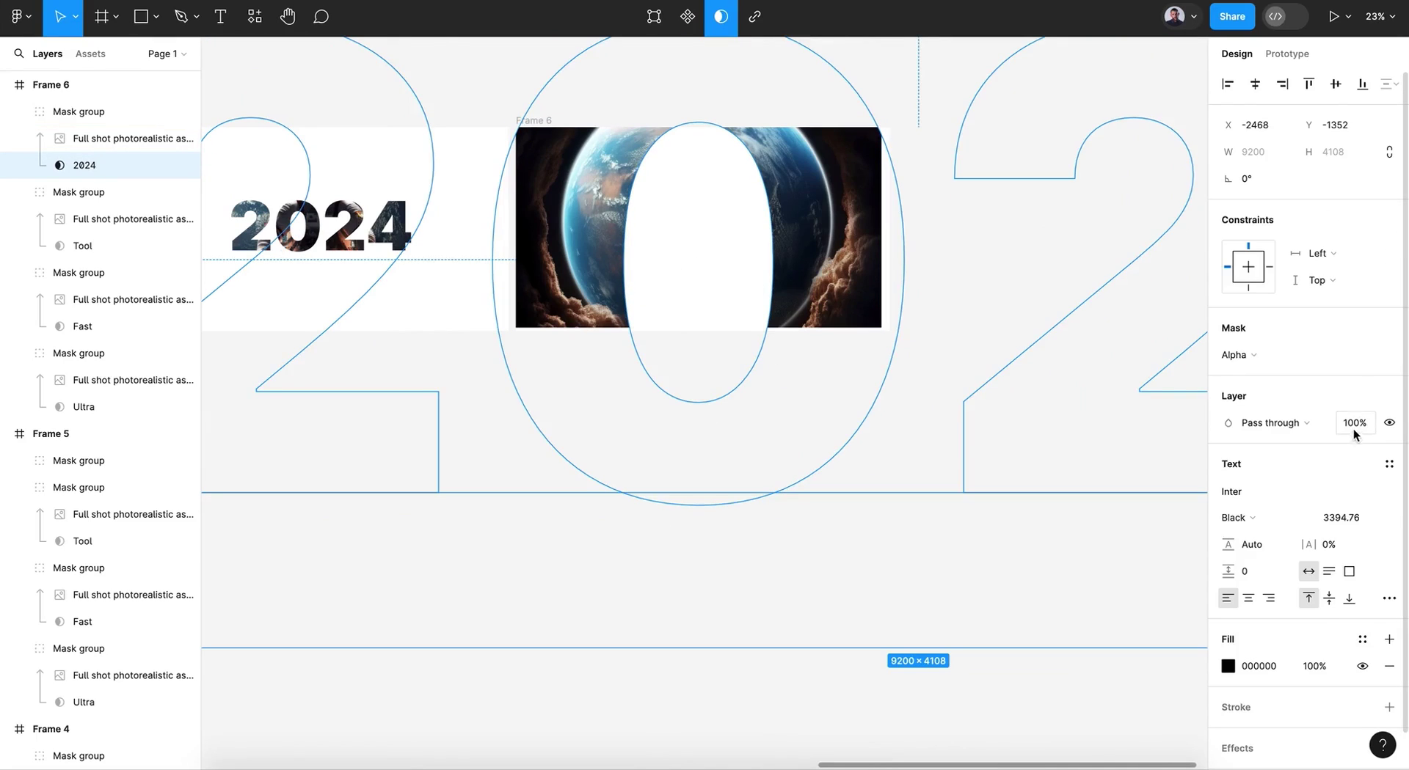
left_click_drag(1352, 427, 1301, 426)
type("0")
key("Return")
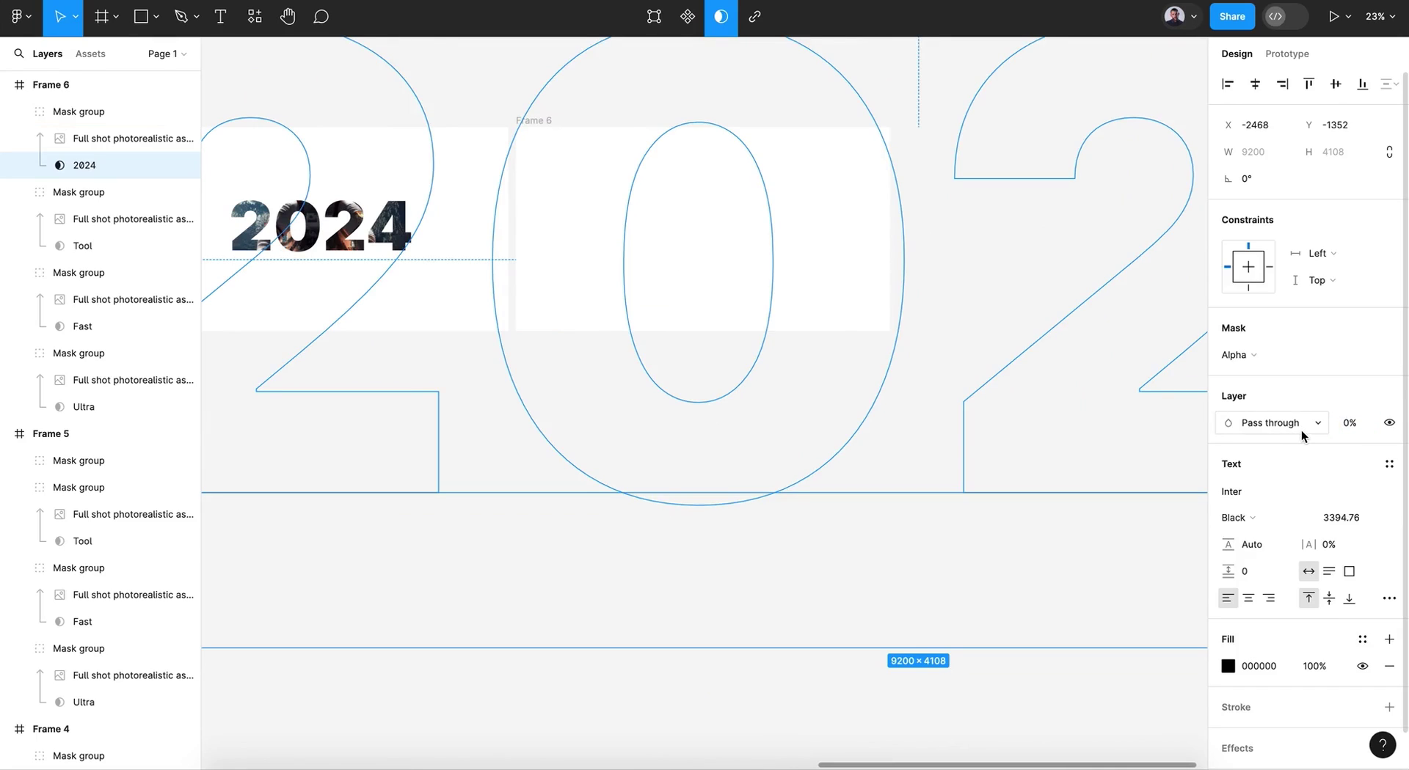
key("ctrl+z")
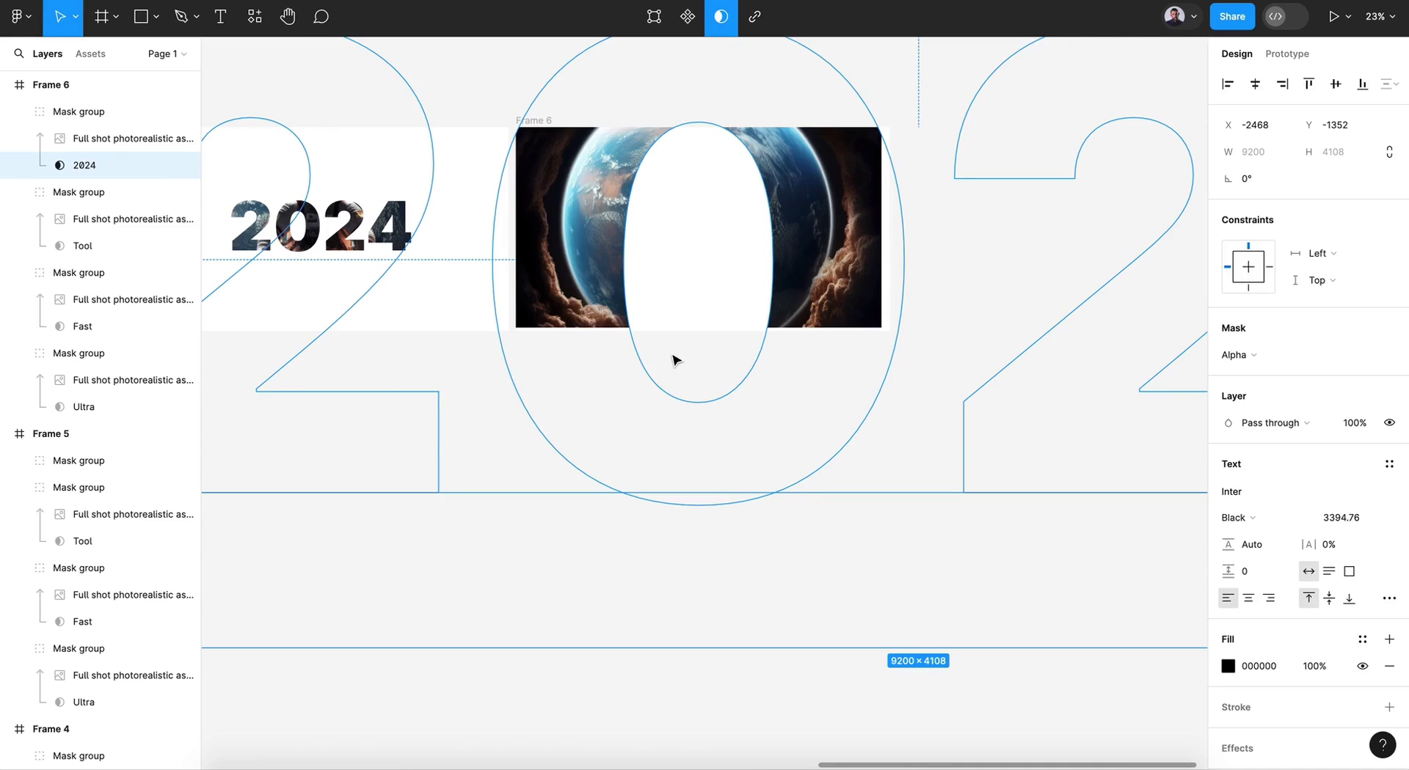
Scale the 2024 mask up about 2× more, to roughly 23544 × 10514
scroll(695, 360, "down", 5)
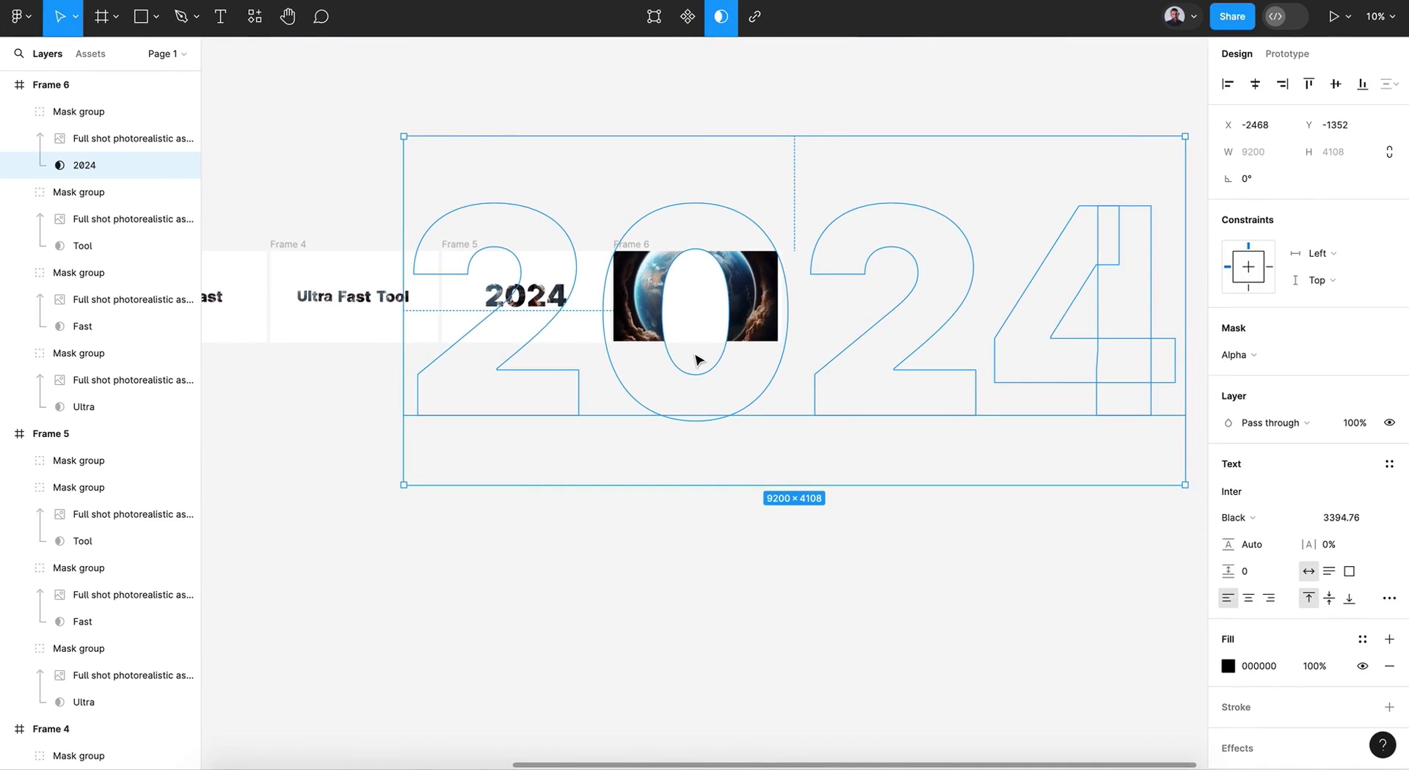
left_click_drag(738, 489, 733, 673)
key("ctrl+z")
key("k")
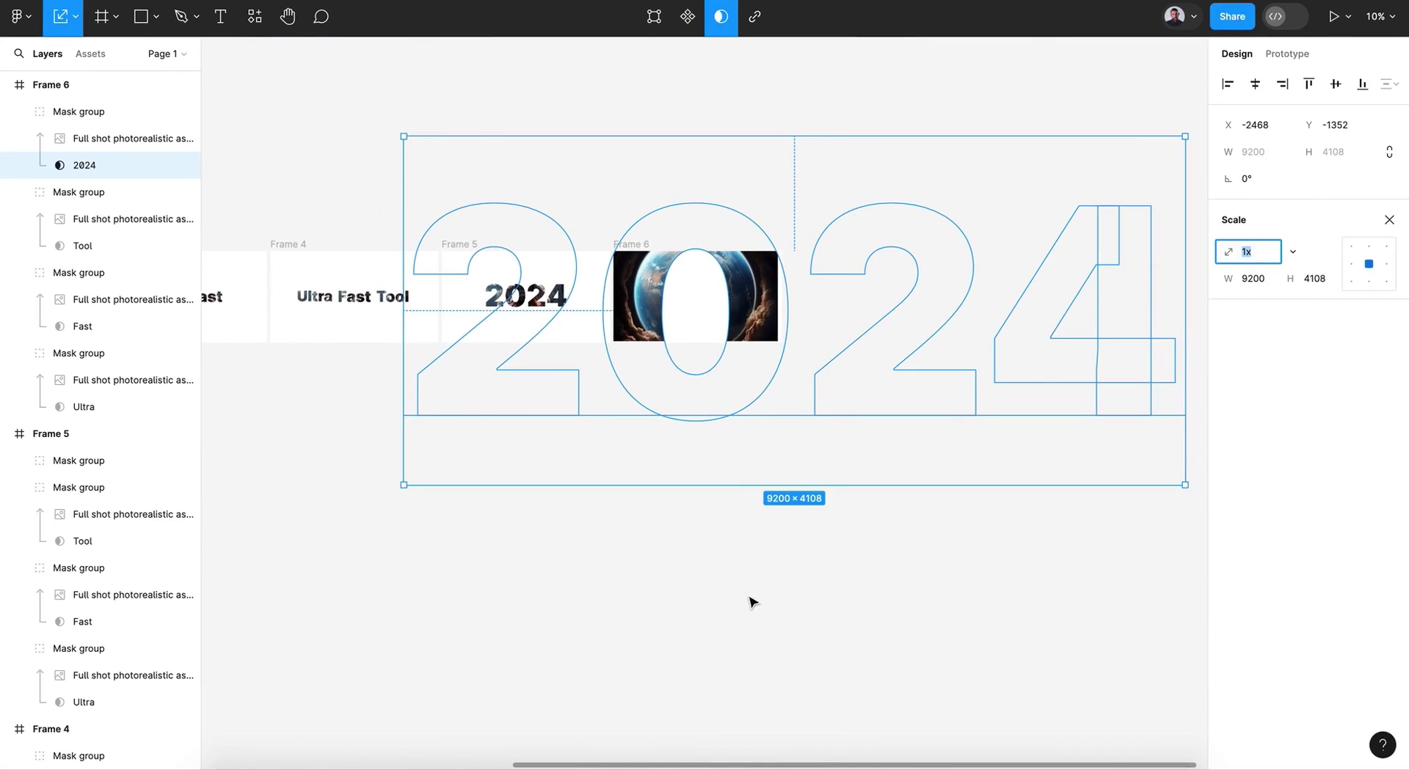
left_click_drag(737, 487, 763, 377)
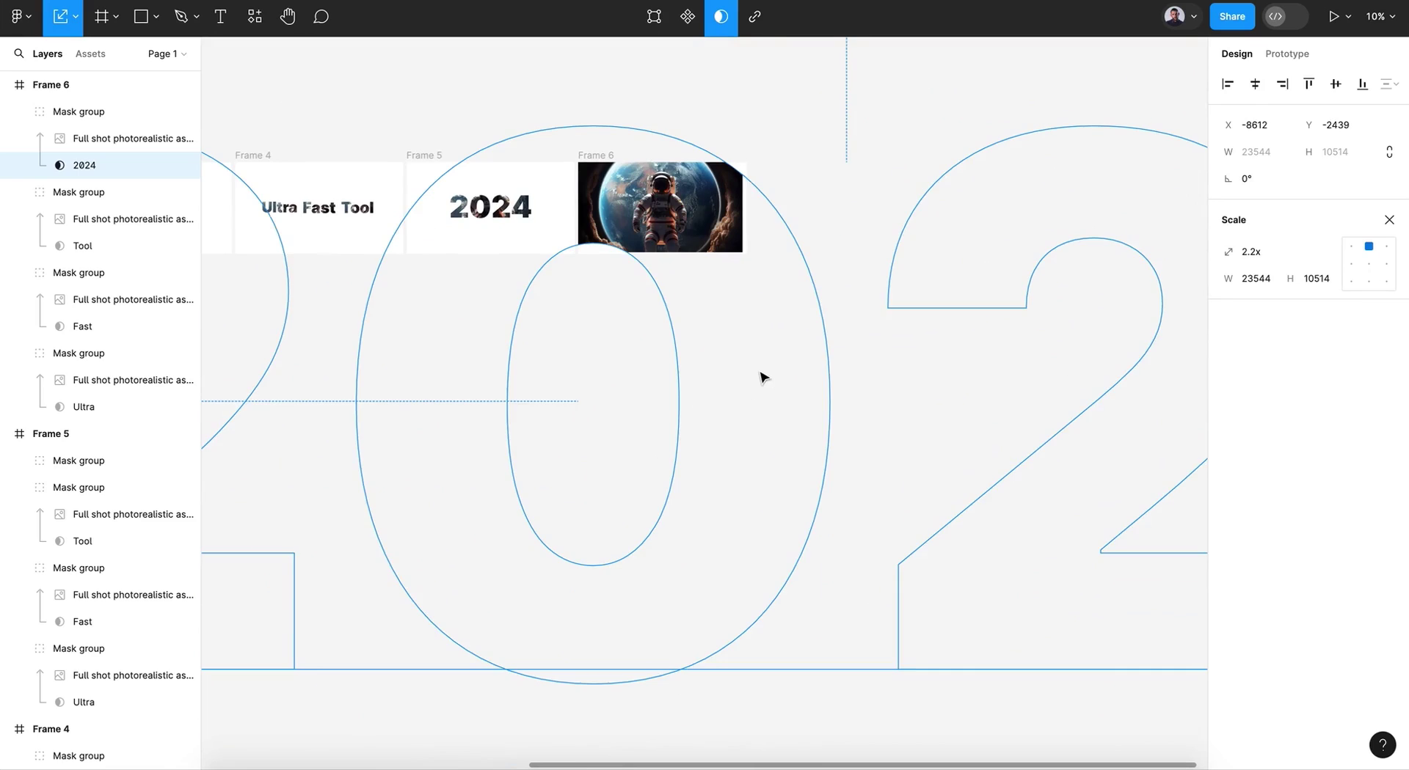
Duplicate the astronaut image in Frame 6's mask group and move the copy out, directly under Frame 6
left_click(1382, 226)
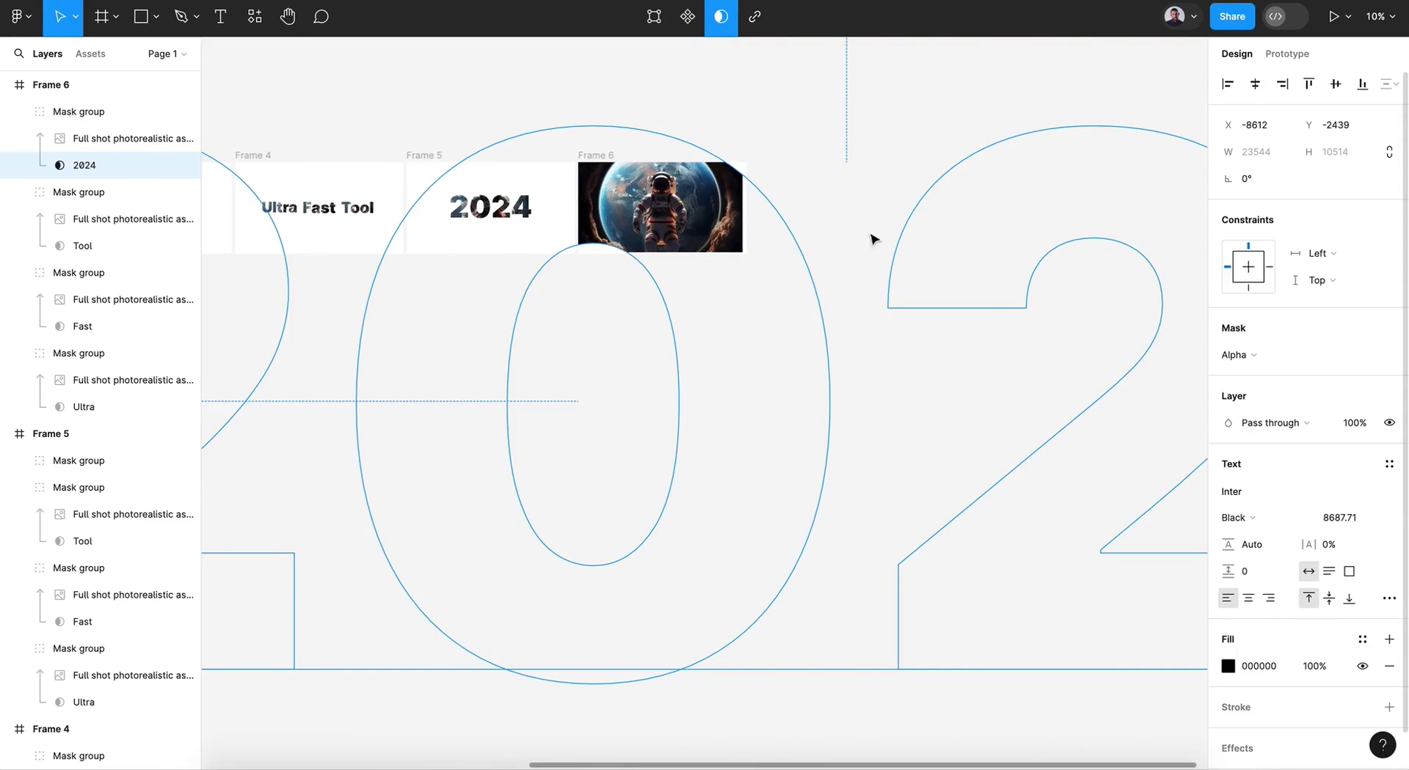
left_click(96, 138)
key("ctrl+d")
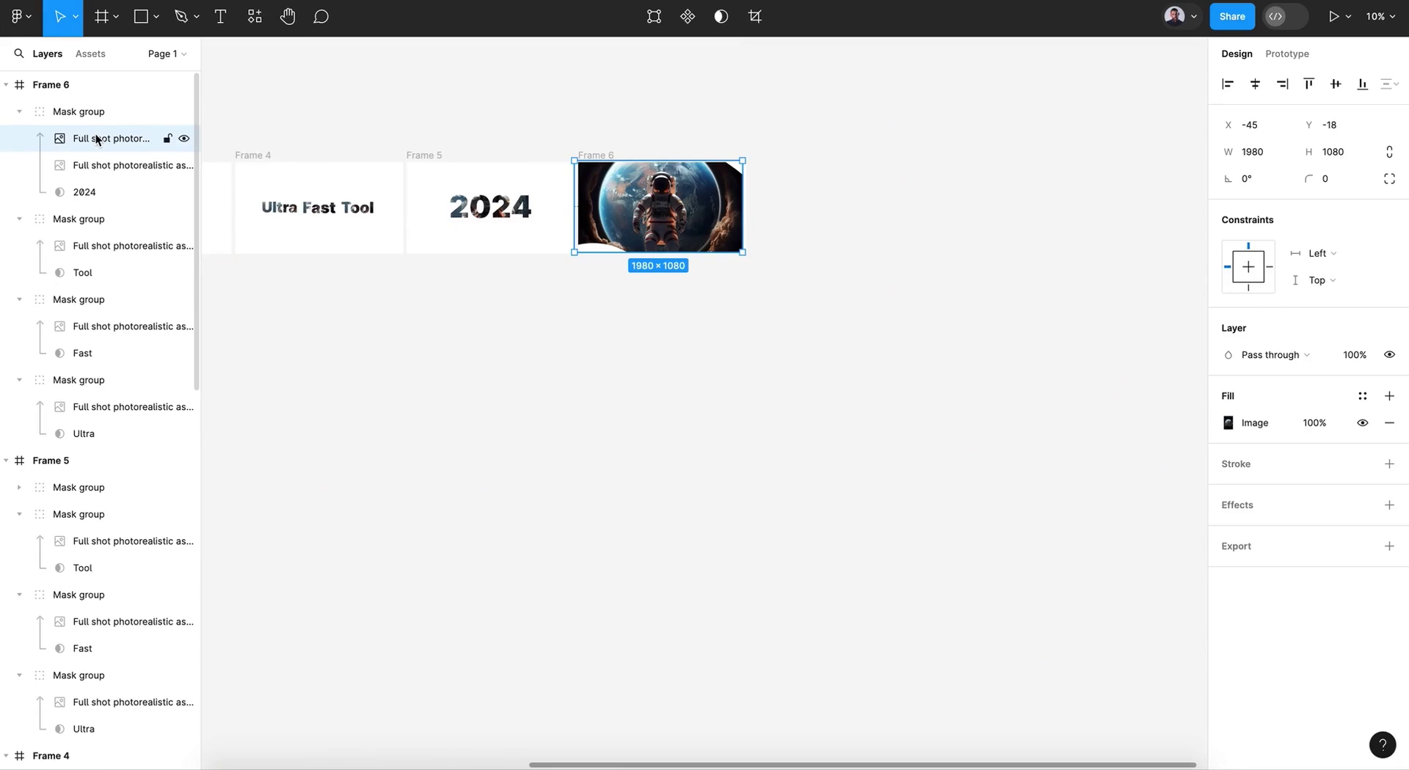
left_click_drag(96, 138, 94, 99)
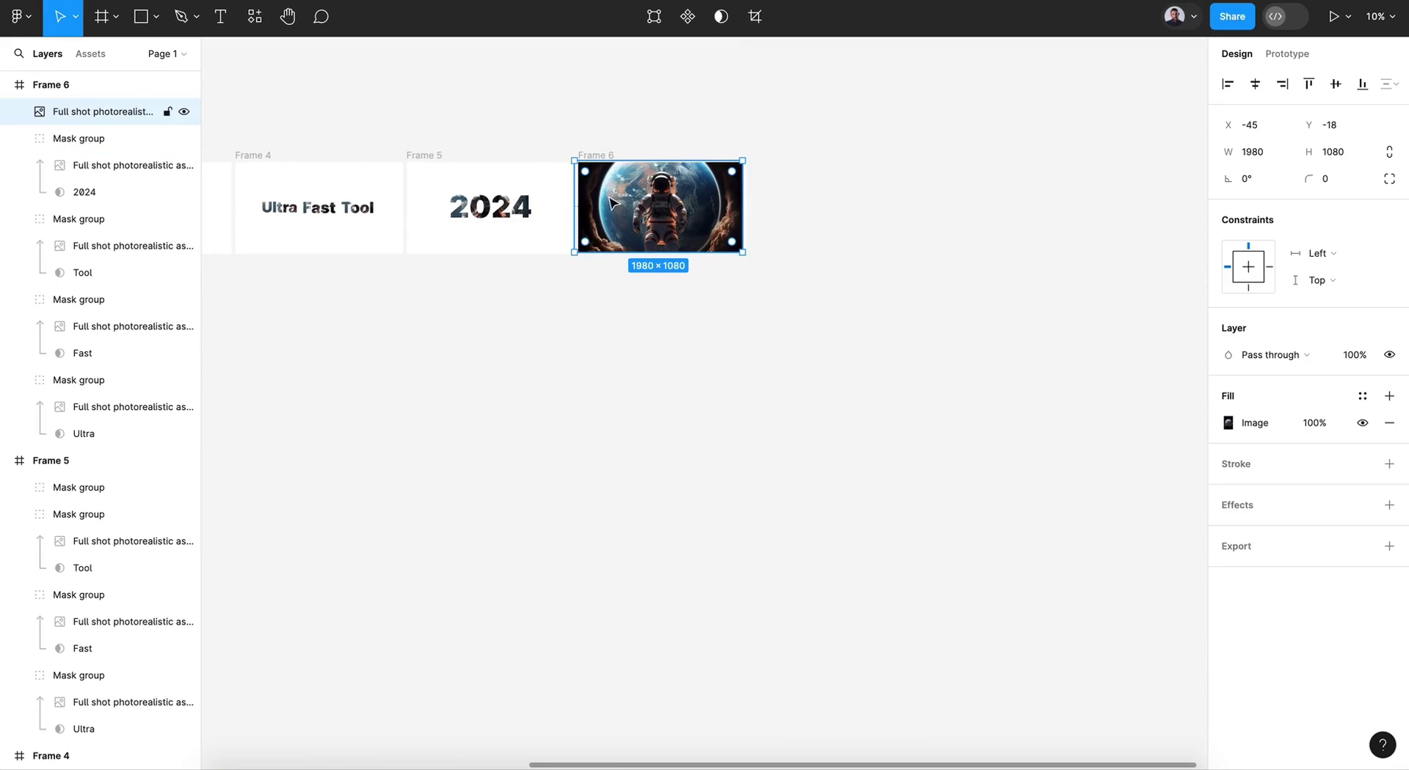
left_click(20, 138)
left_click(53, 146)
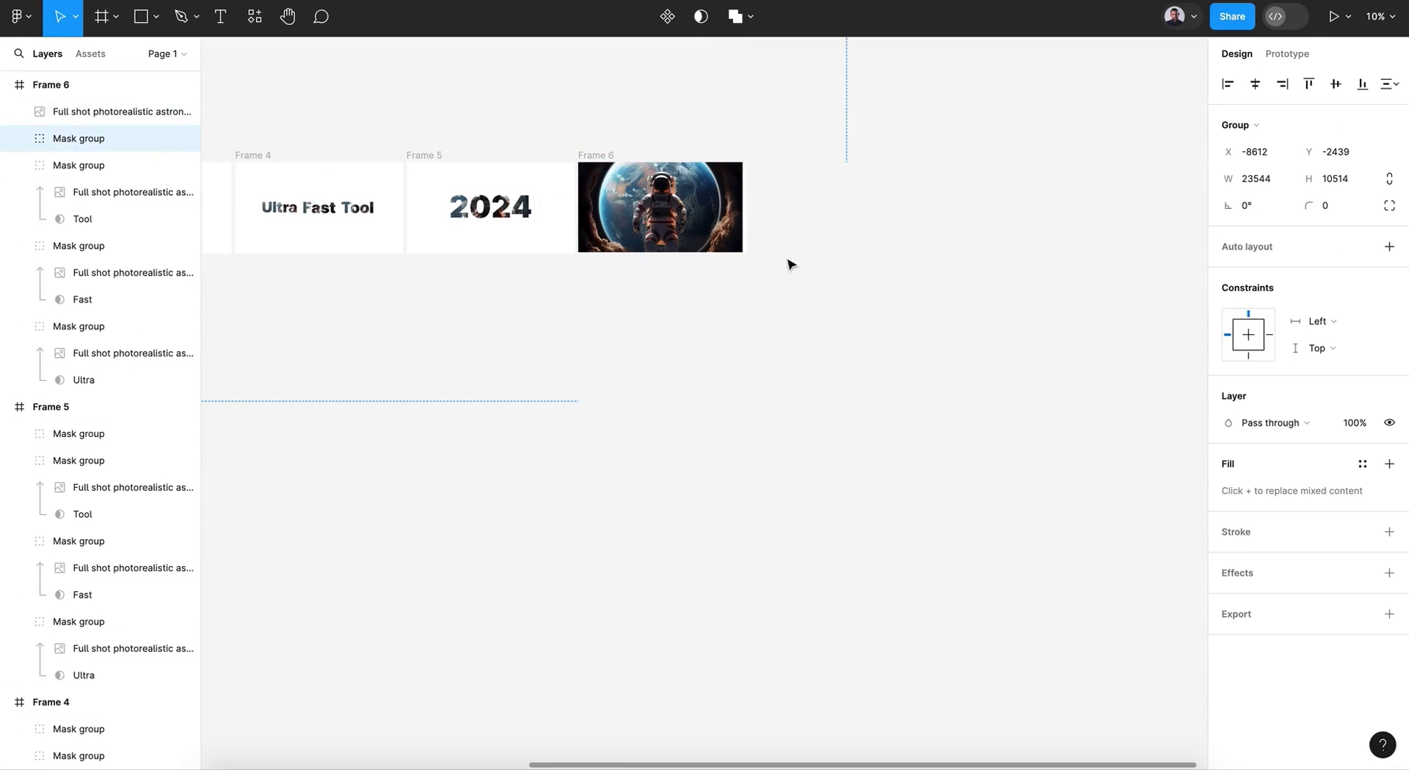
left_click(799, 324)
scroll(800, 327, "left", 7)
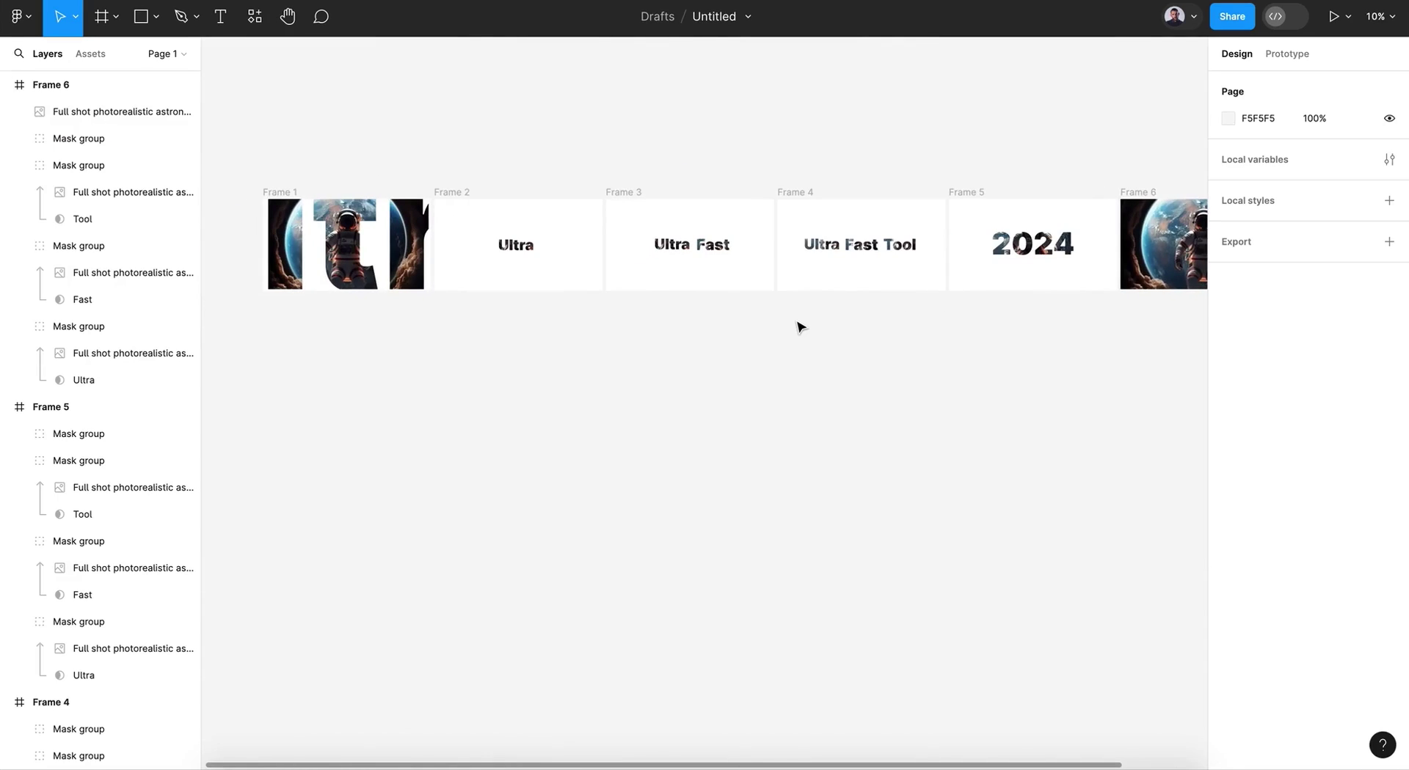
Select Frames 1–6 and widen the gap between them to 444
left_click(290, 193)
left_click_drag(230, 155, 1199, 393)
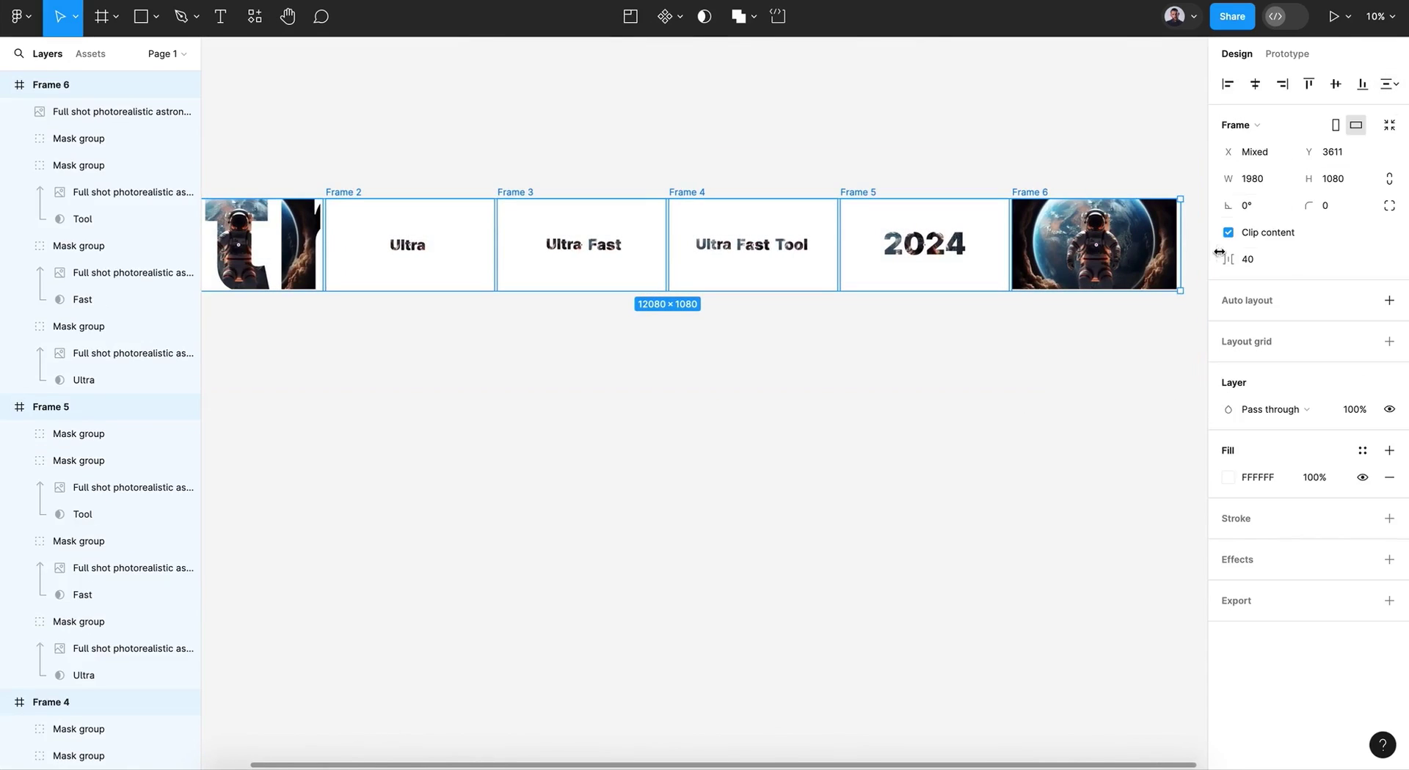
left_click_drag(1217, 255, 36, 275)
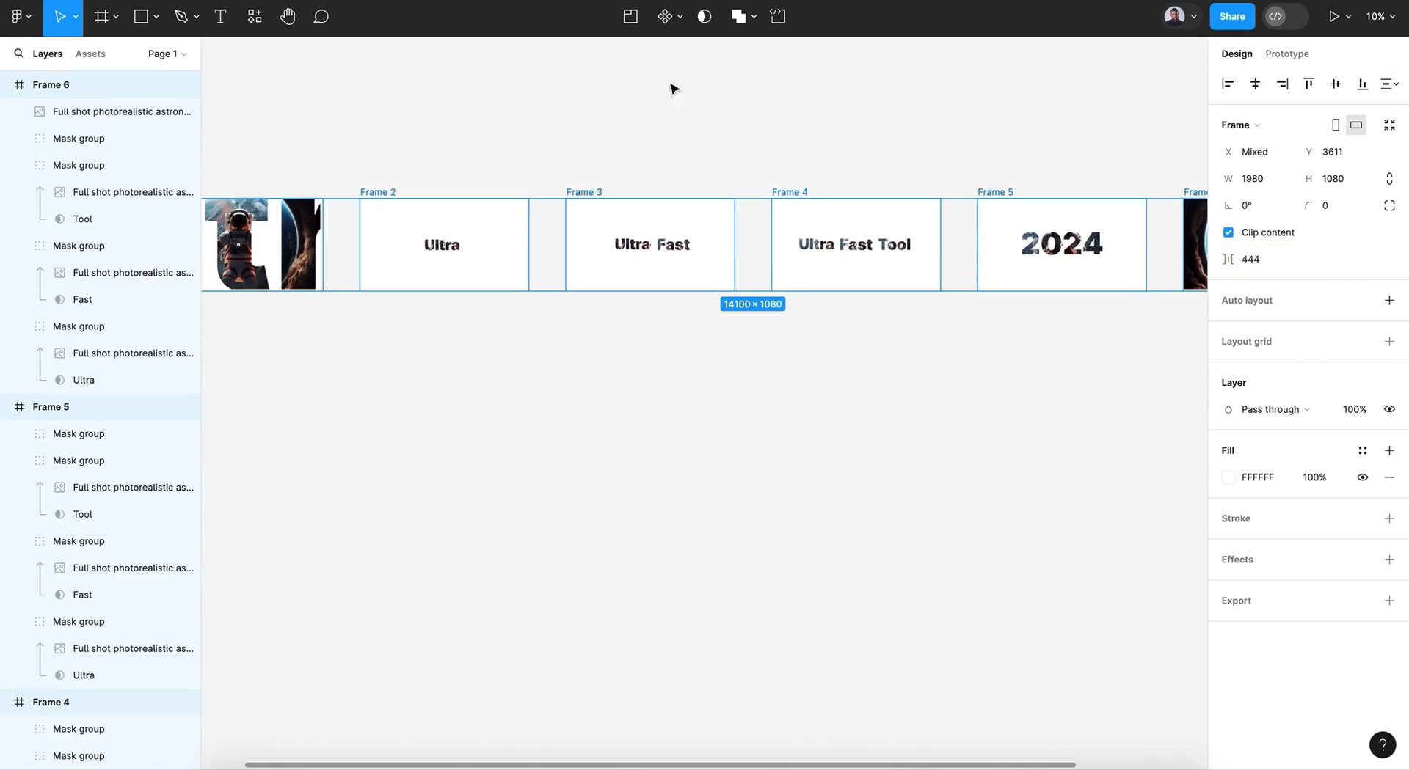
Link every selected frame to the next one with on-click, instant prototype connections
left_click(1286, 53)
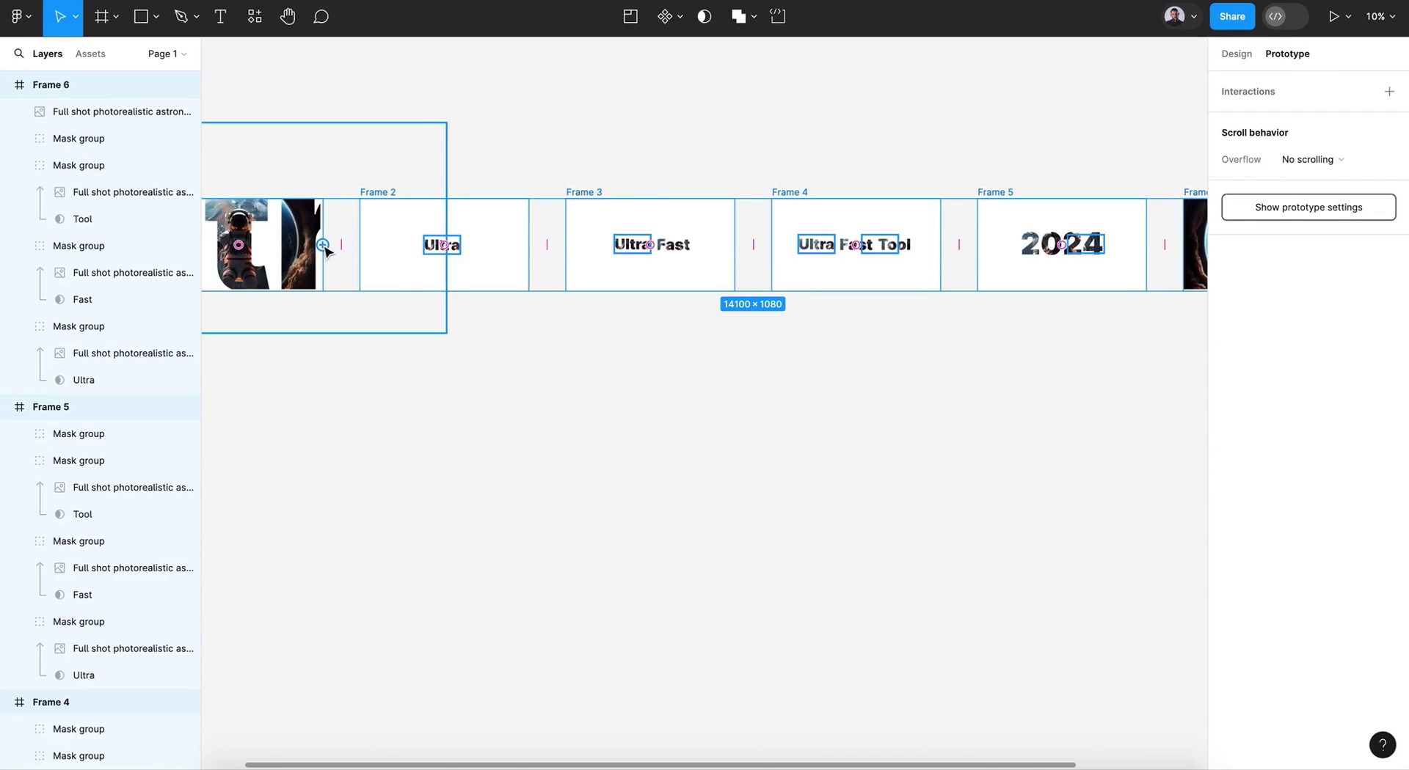
left_click_drag(325, 251, 403, 257)
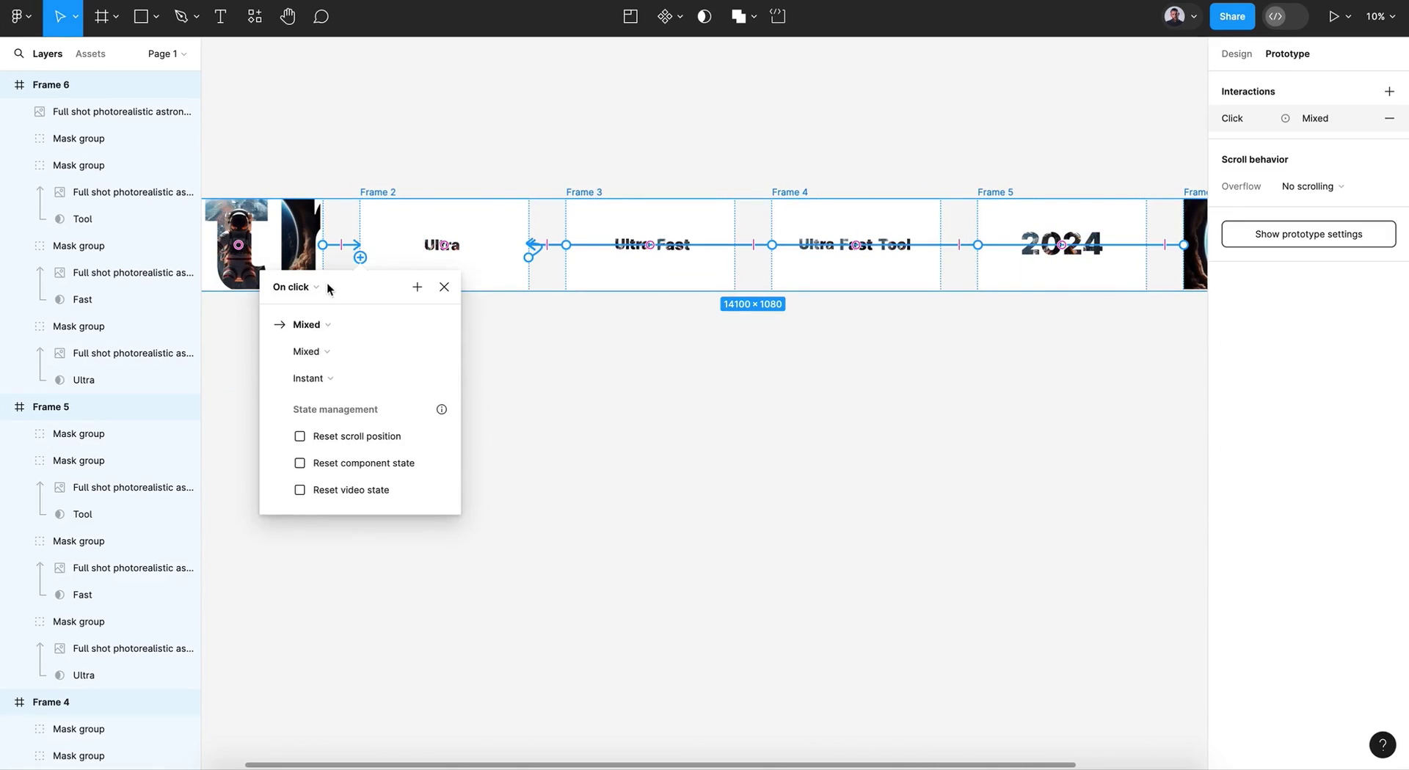
left_click(444, 287)
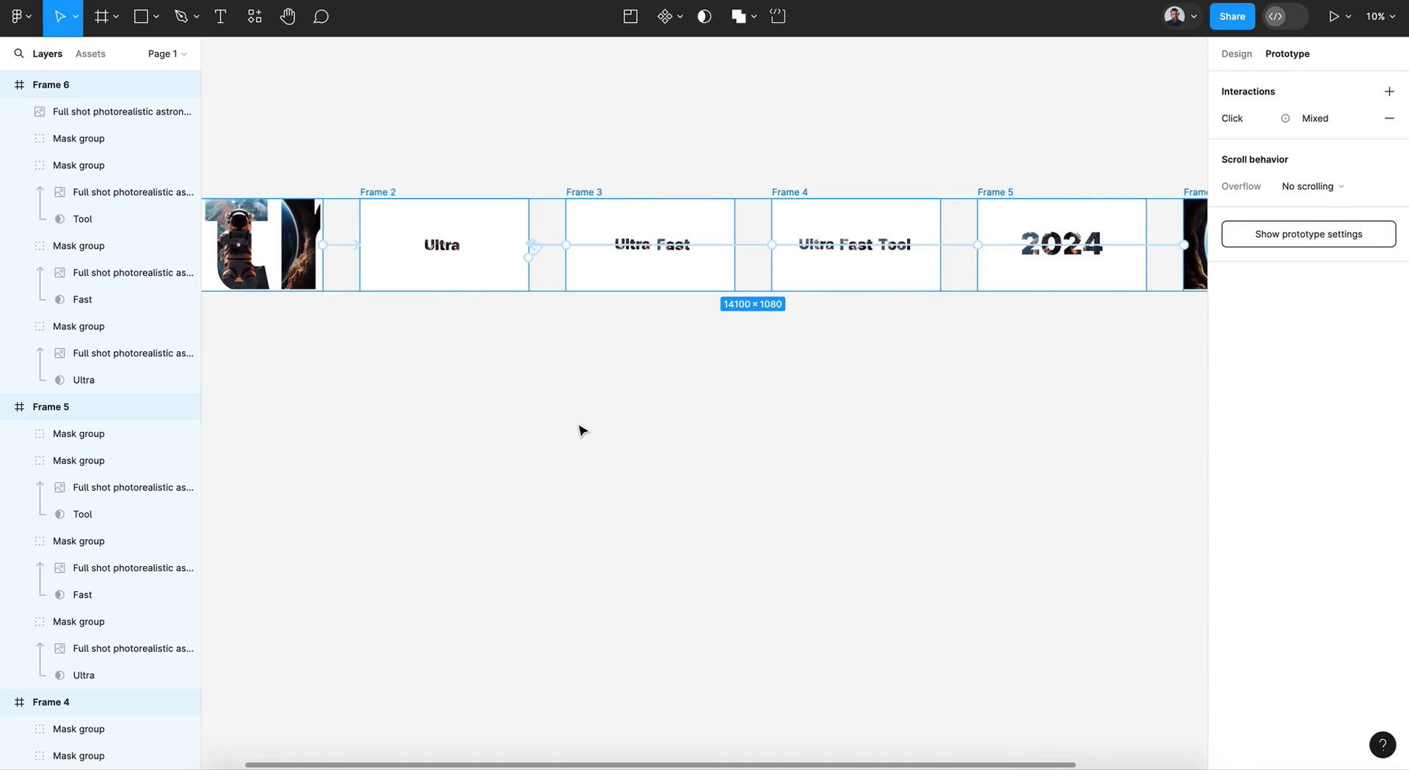
left_click(581, 431)
scroll(582, 431, "left", 5)
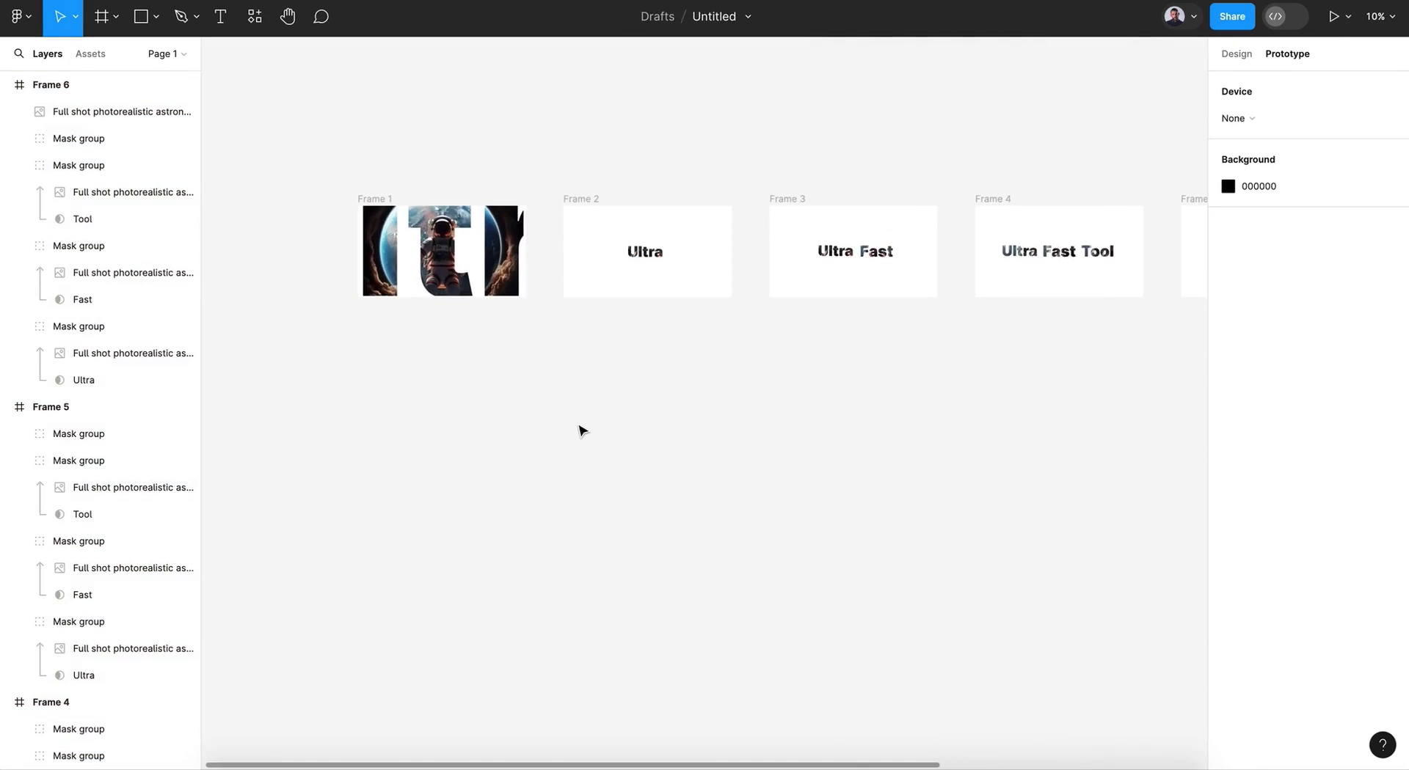
scroll(444, 359, "up", 5)
Connect Frame 1 to Frame 2 with an After delay trigger of 1ms
left_click(318, 100)
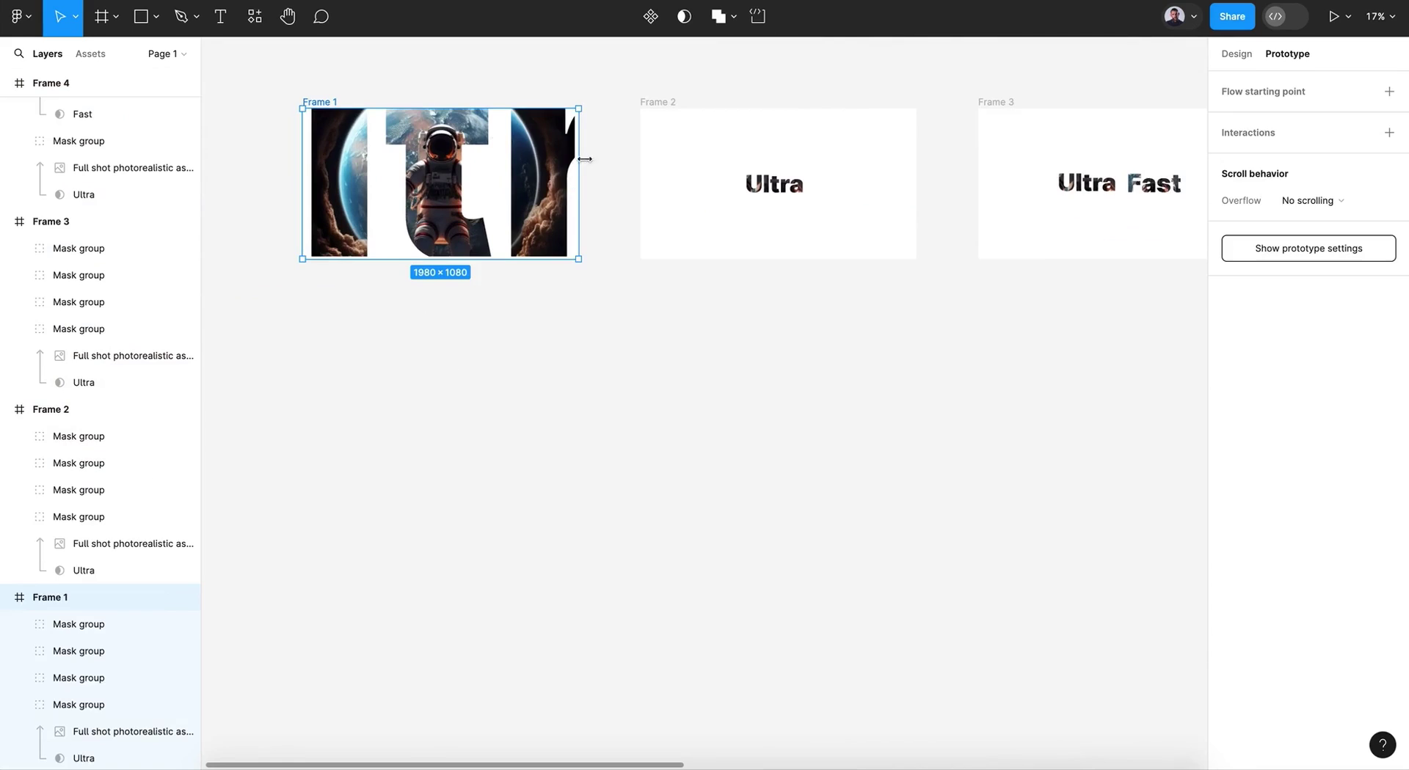
left_click_drag(578, 183, 684, 195)
left_click(585, 225)
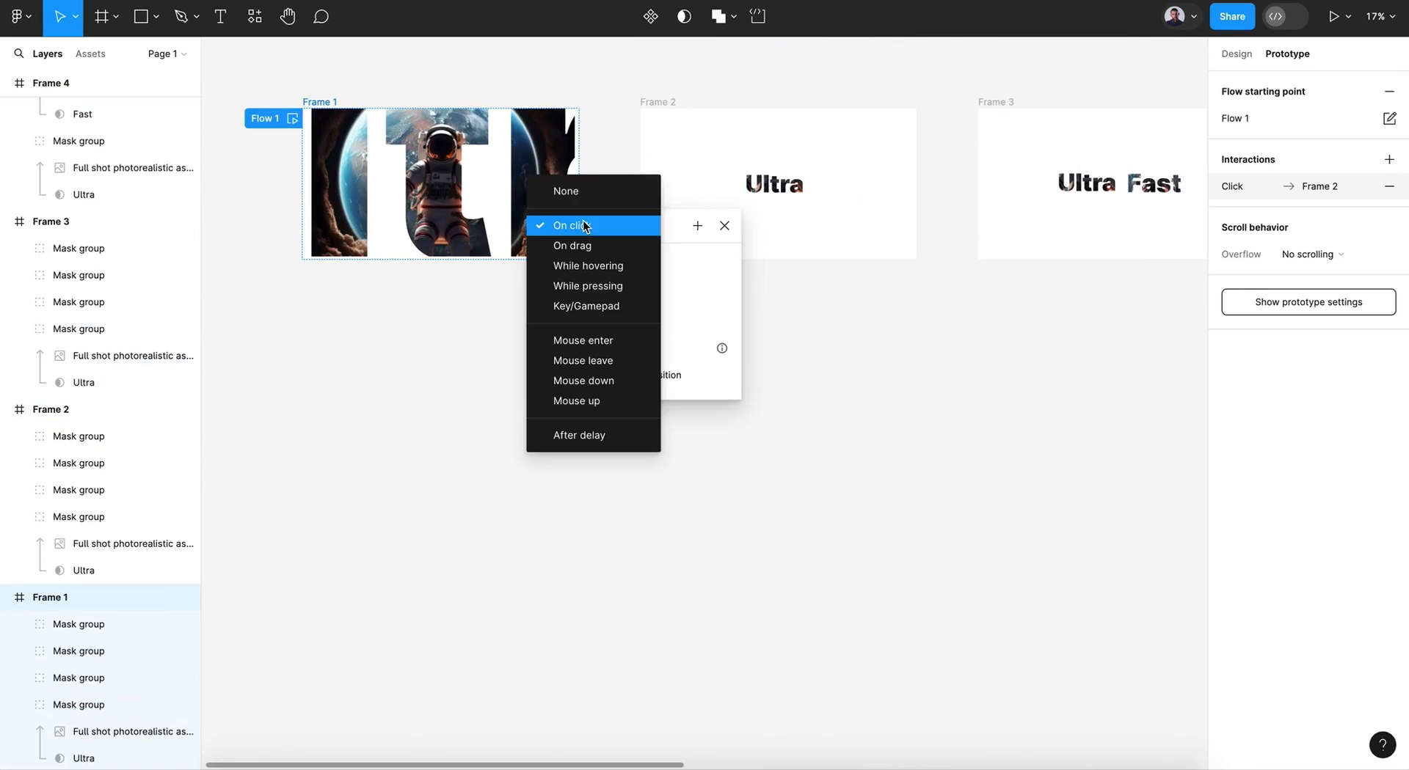
left_click(577, 433)
left_click_drag(566, 252, 541, 254)
Make the Frame 1 transition Smart animate with Ease in over 500ms
left_click(615, 344)
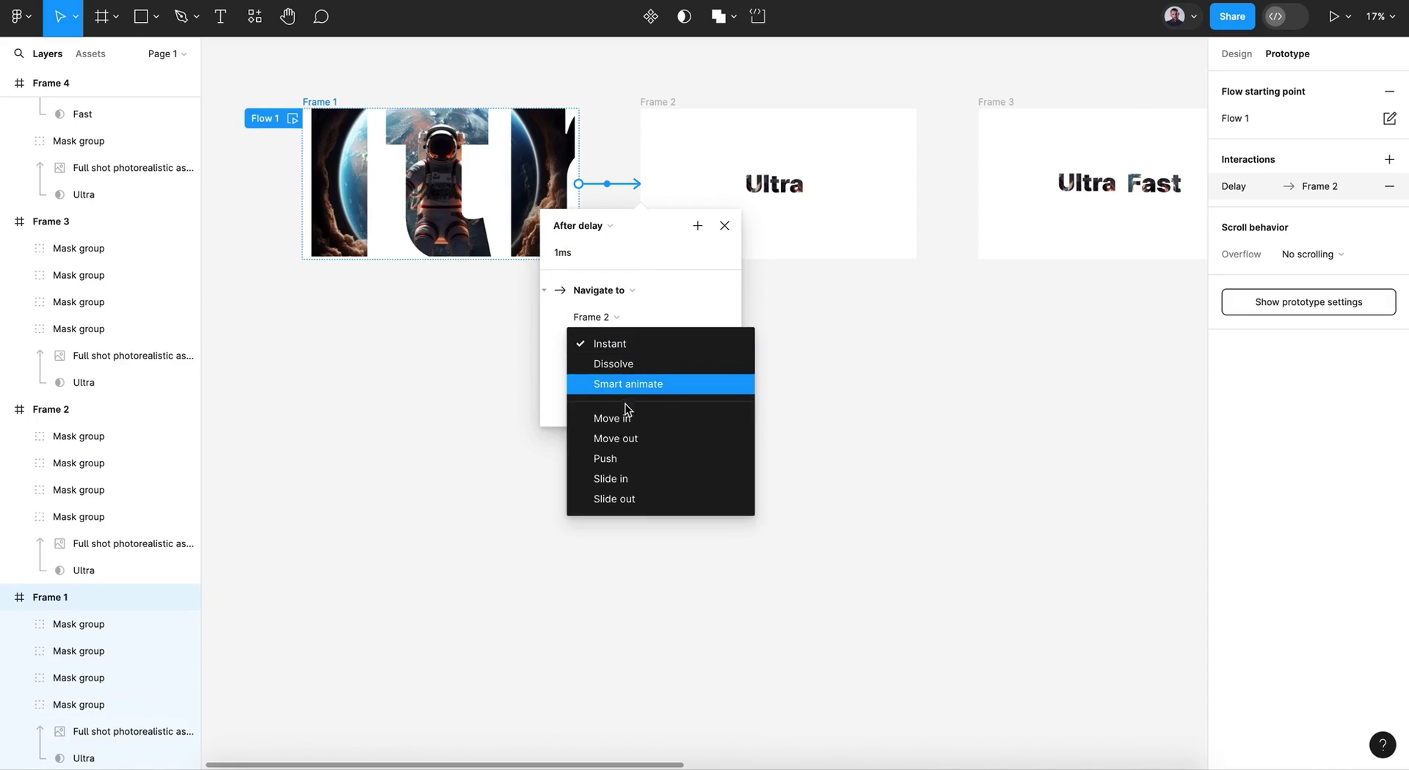
left_click(625, 385)
left_click(593, 369)
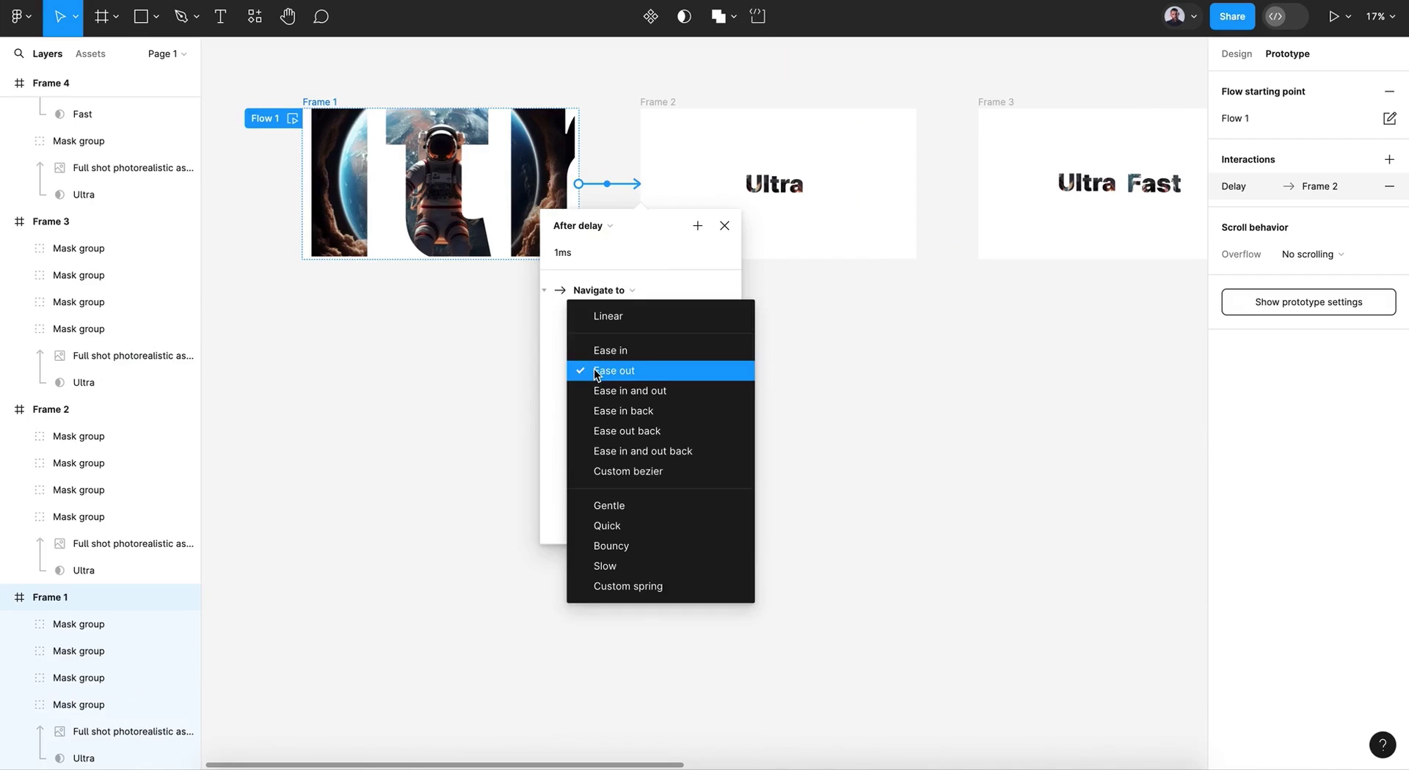
left_click(619, 345)
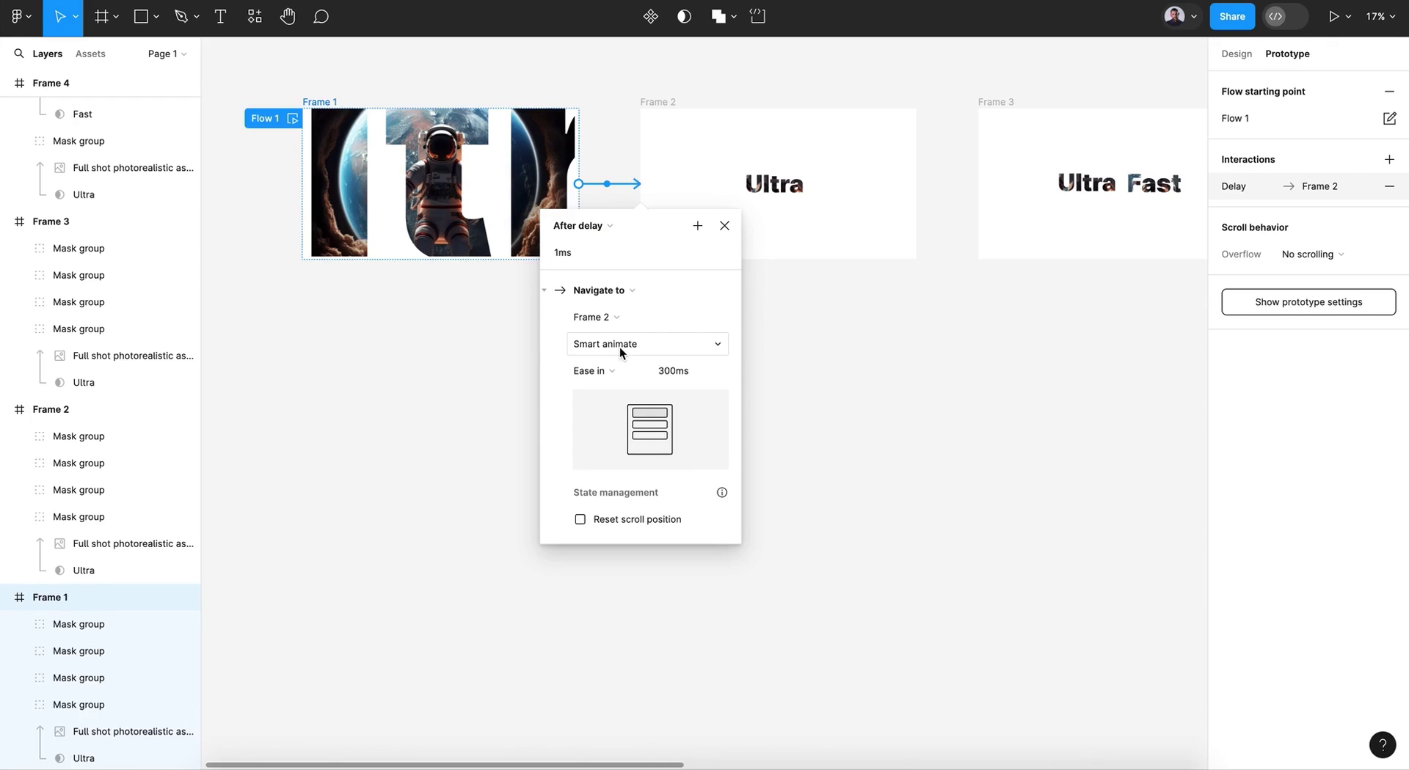
left_click_drag(664, 371, 629, 375)
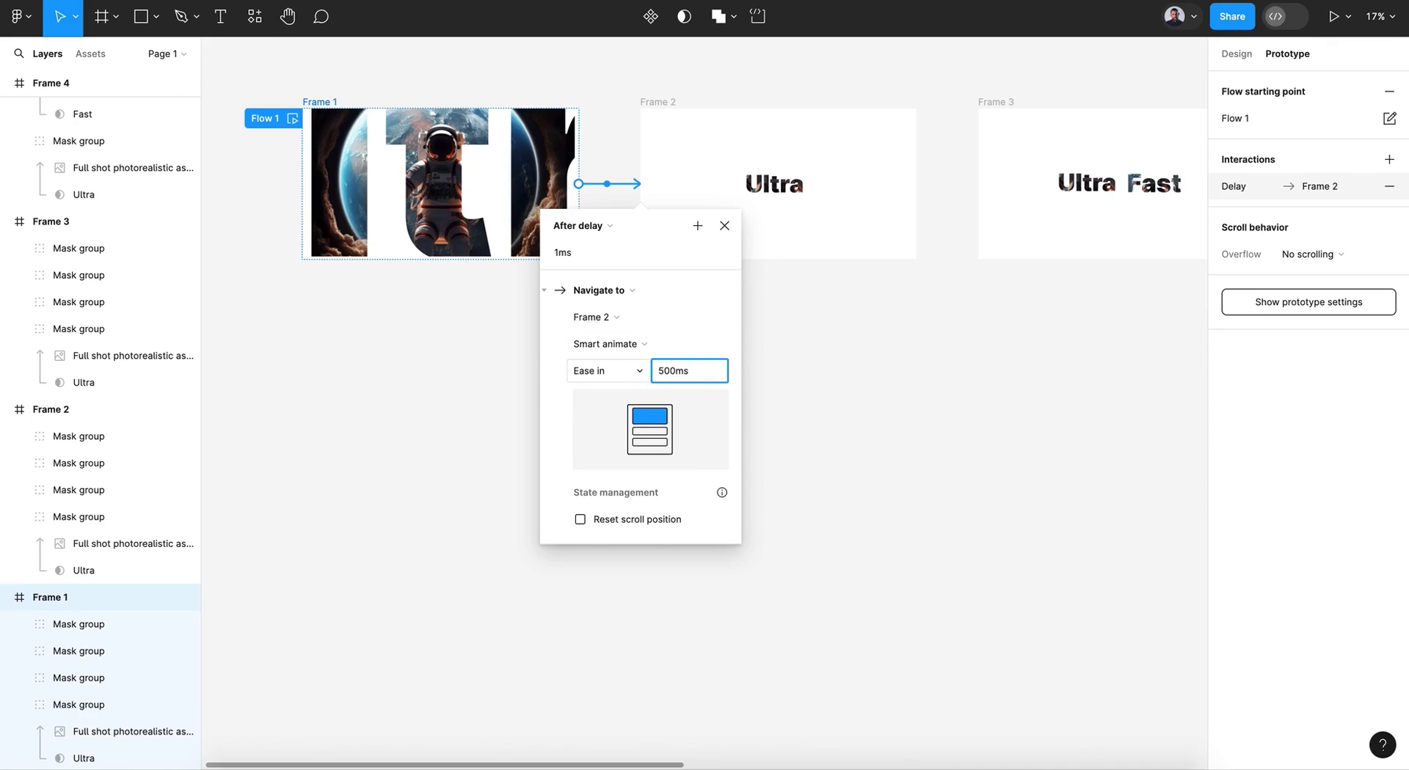
left_click(724, 226)
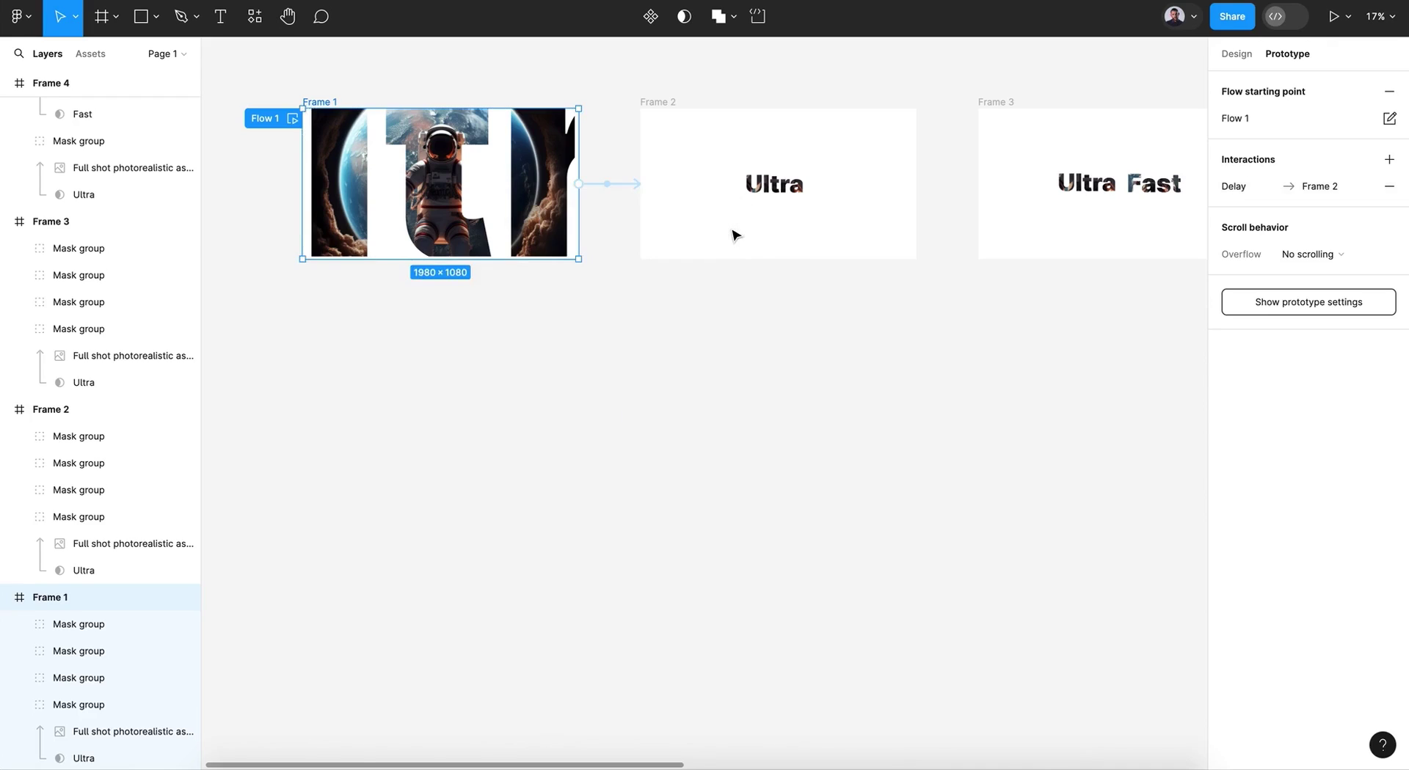
scroll(726, 227, "right", 3)
Connect Frame 2 to Frame 3 with an After delay trigger of 1ms
left_click(526, 98)
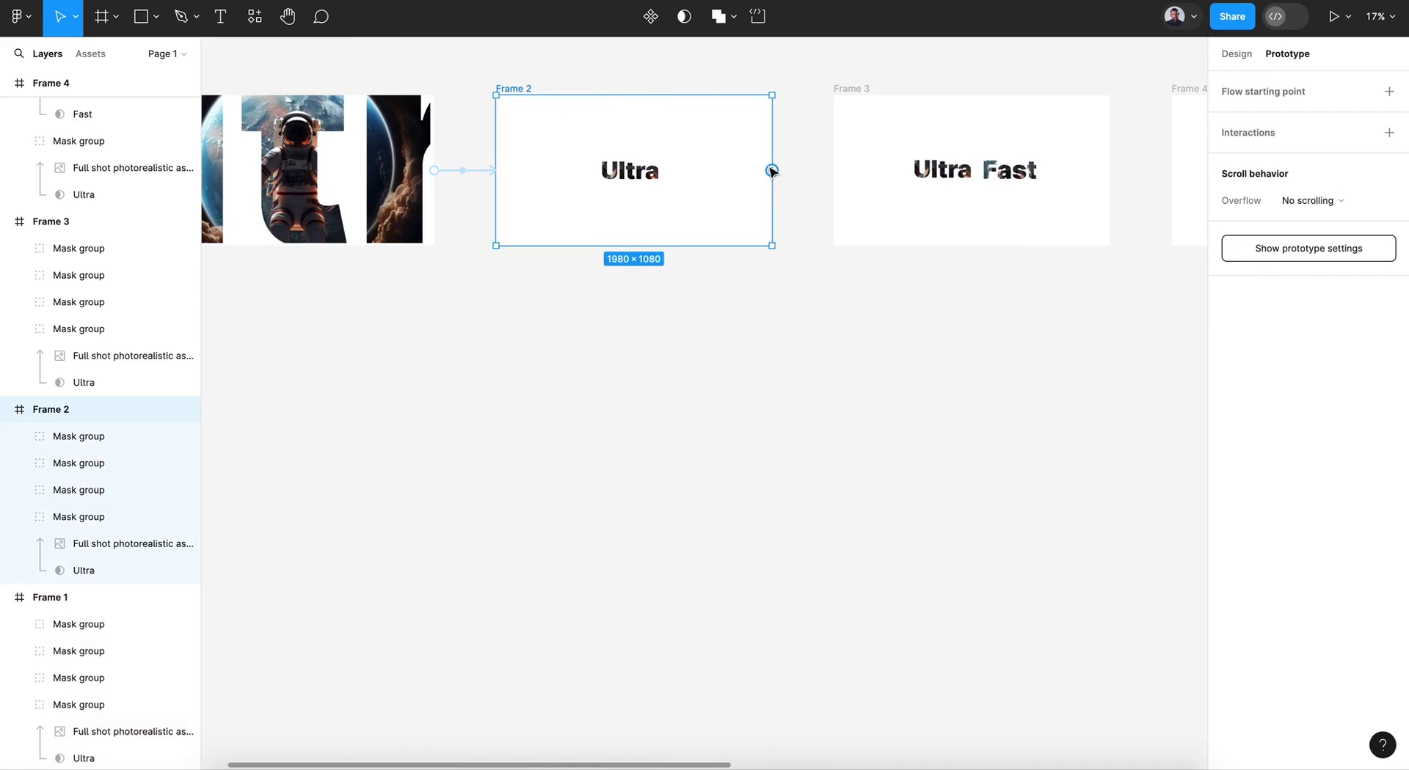
left_click_drag(771, 171, 855, 183)
left_click(771, 213)
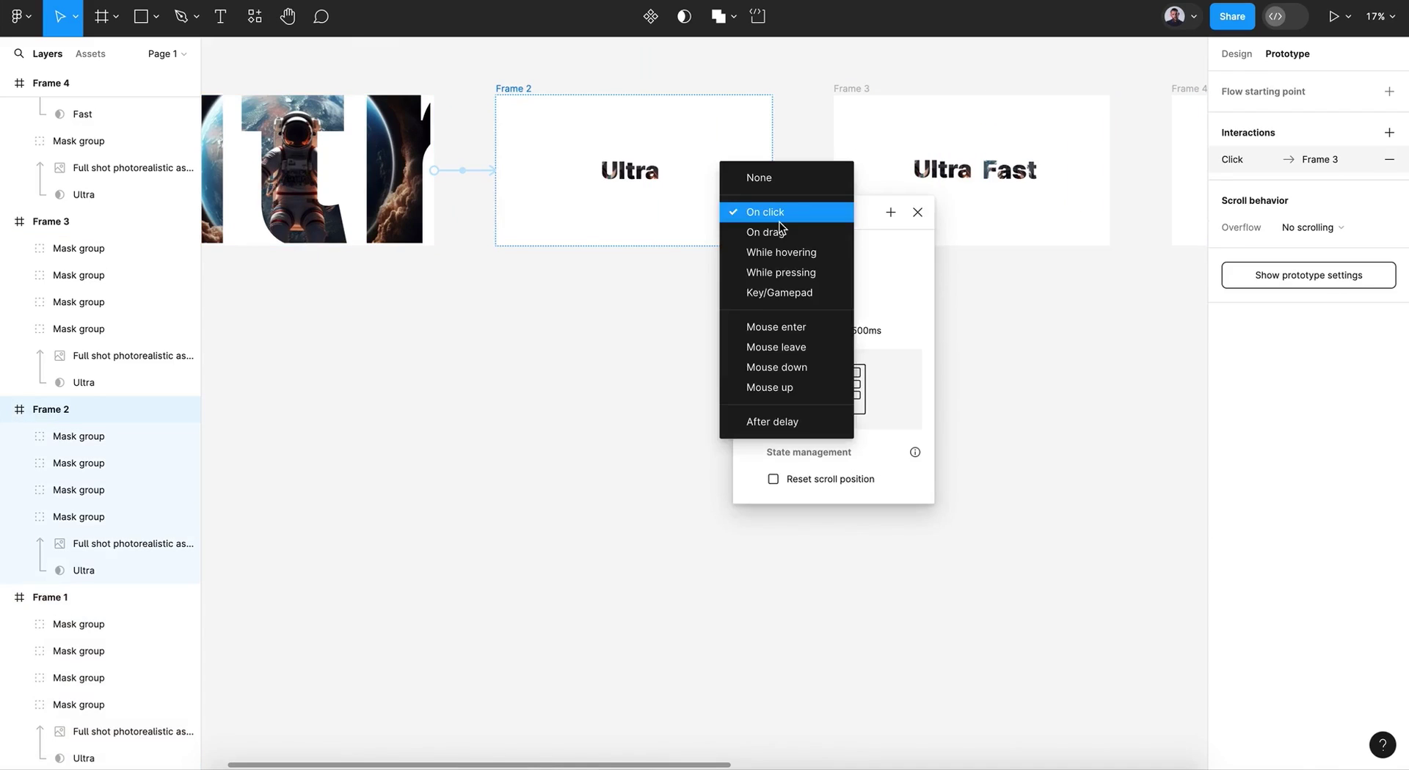
left_click(783, 424)
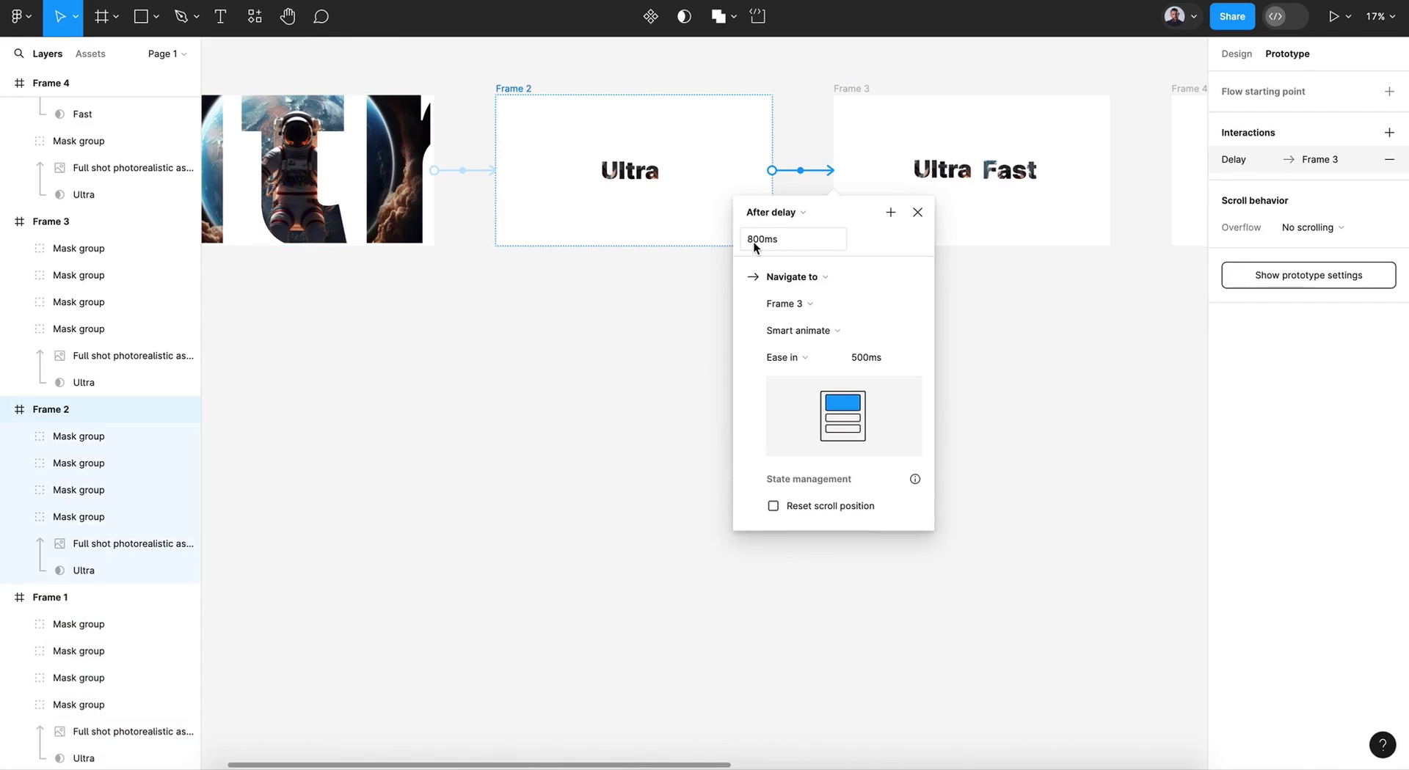
left_click(753, 241)
type("1")
key("Return")
left_click(914, 213)
scroll(660, 183, "right", 5)
Connect Frame 3 to Frame 4 with an After delay trigger of 1ms
left_click(468, 114)
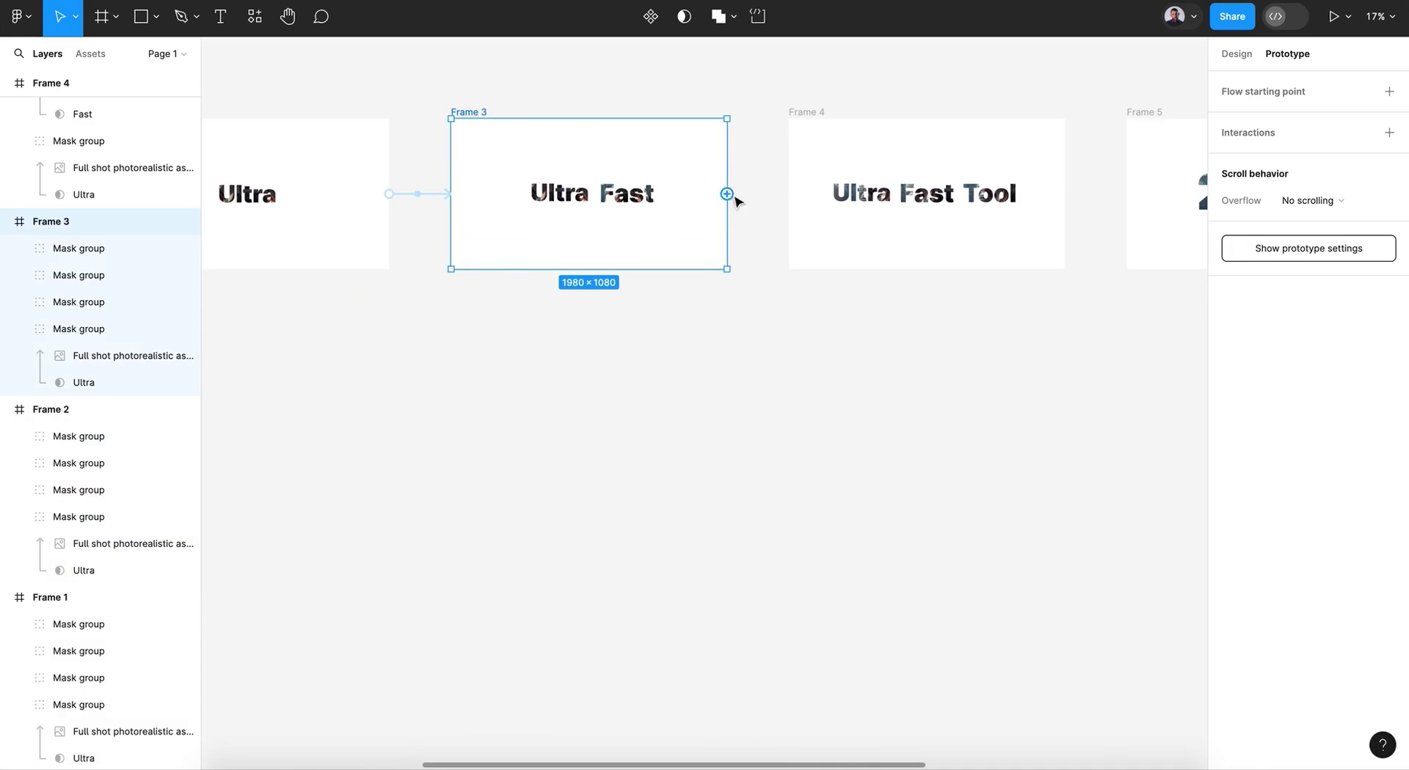
left_click_drag(726, 194, 803, 201)
left_click(725, 233)
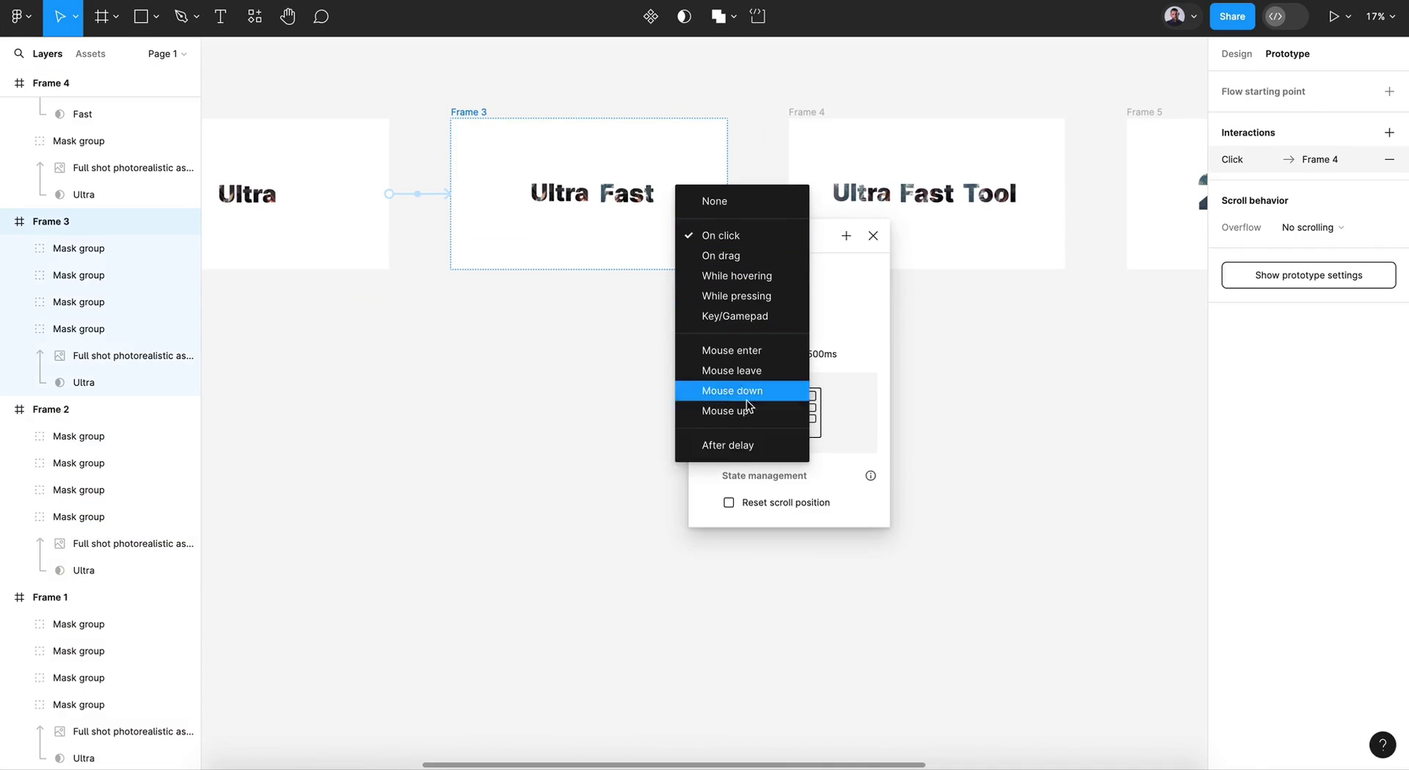
left_click(745, 445)
left_click(713, 264)
type("1")
key("Return")
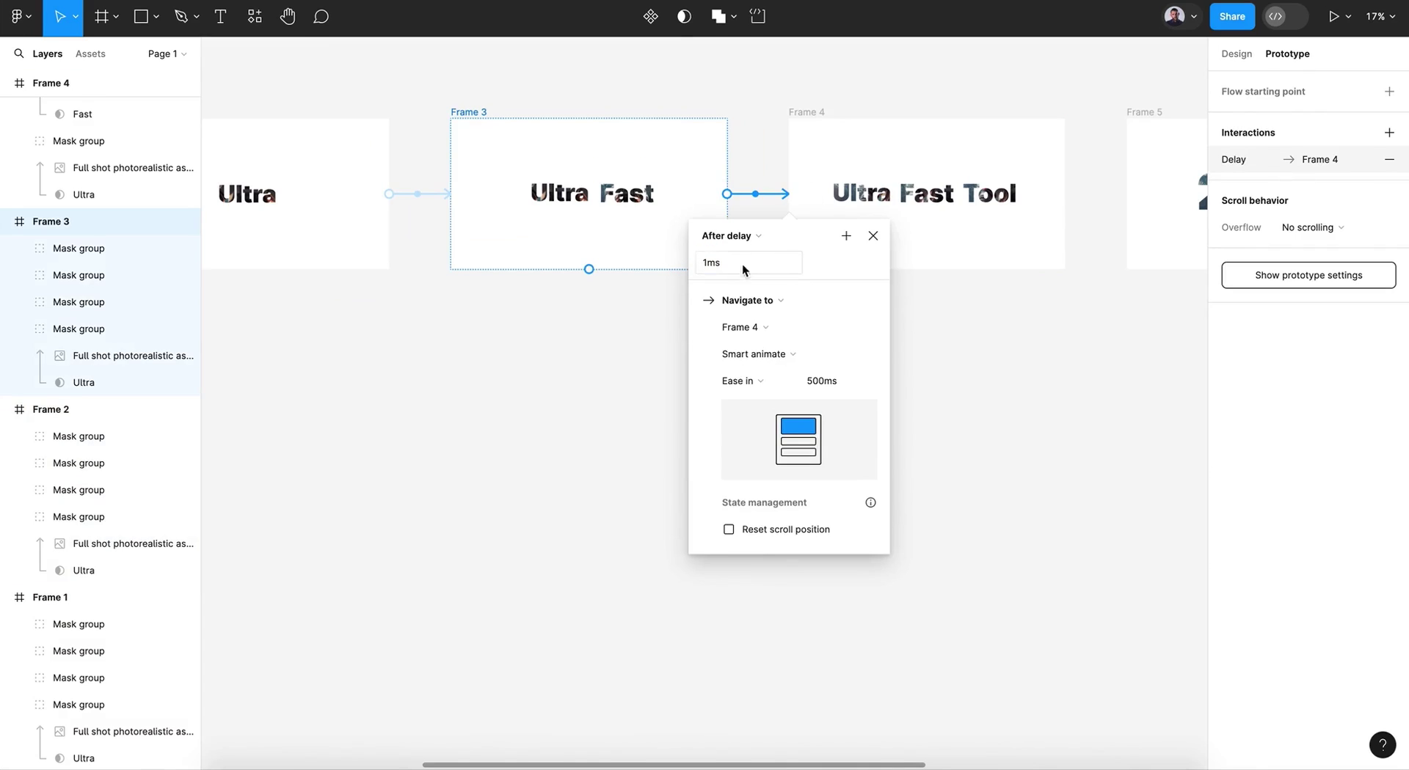
left_click(873, 236)
scroll(939, 356, "right", 5)
scroll(941, 356, "right", 2)
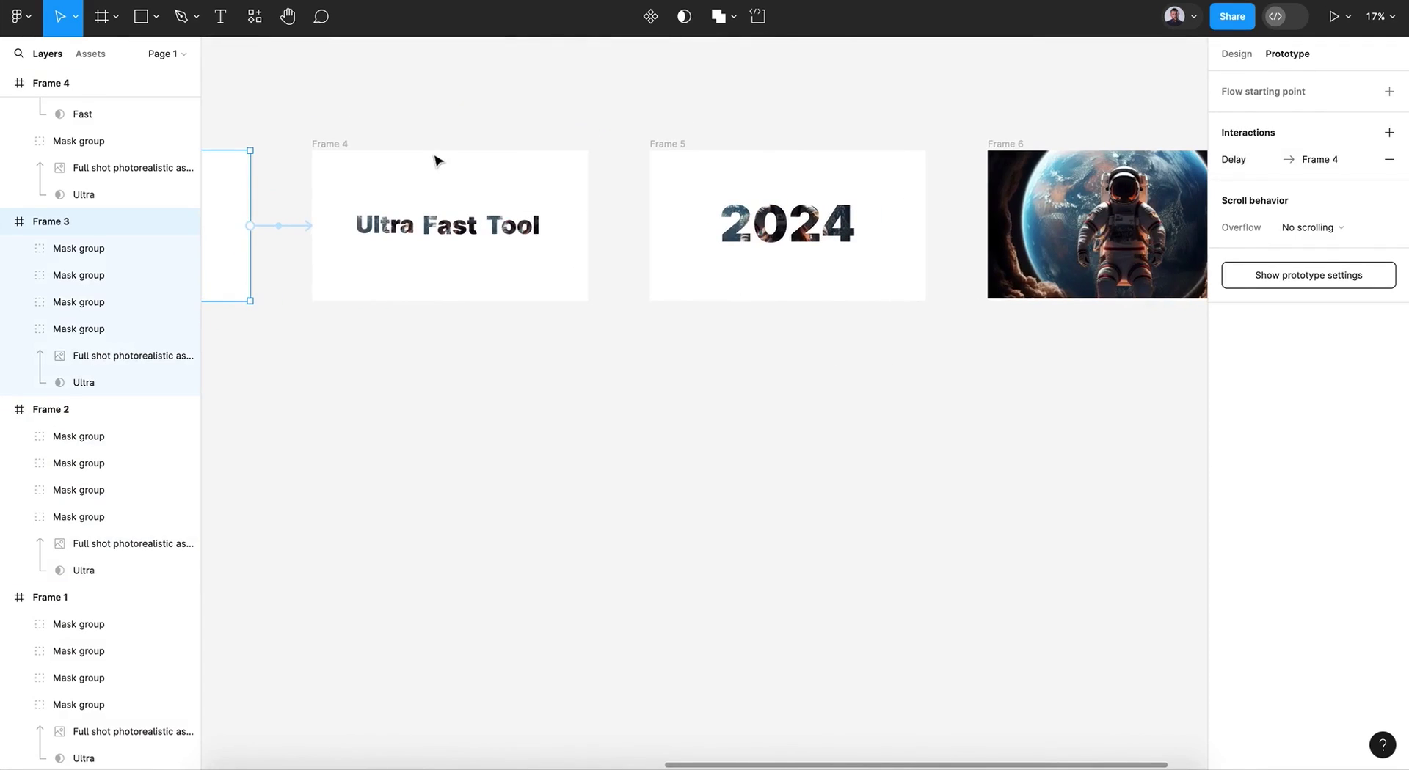
Connect Frame 4 to Frame 5 with an After delay trigger
left_click(342, 143)
left_click_drag(586, 225, 686, 230)
left_click(605, 270)
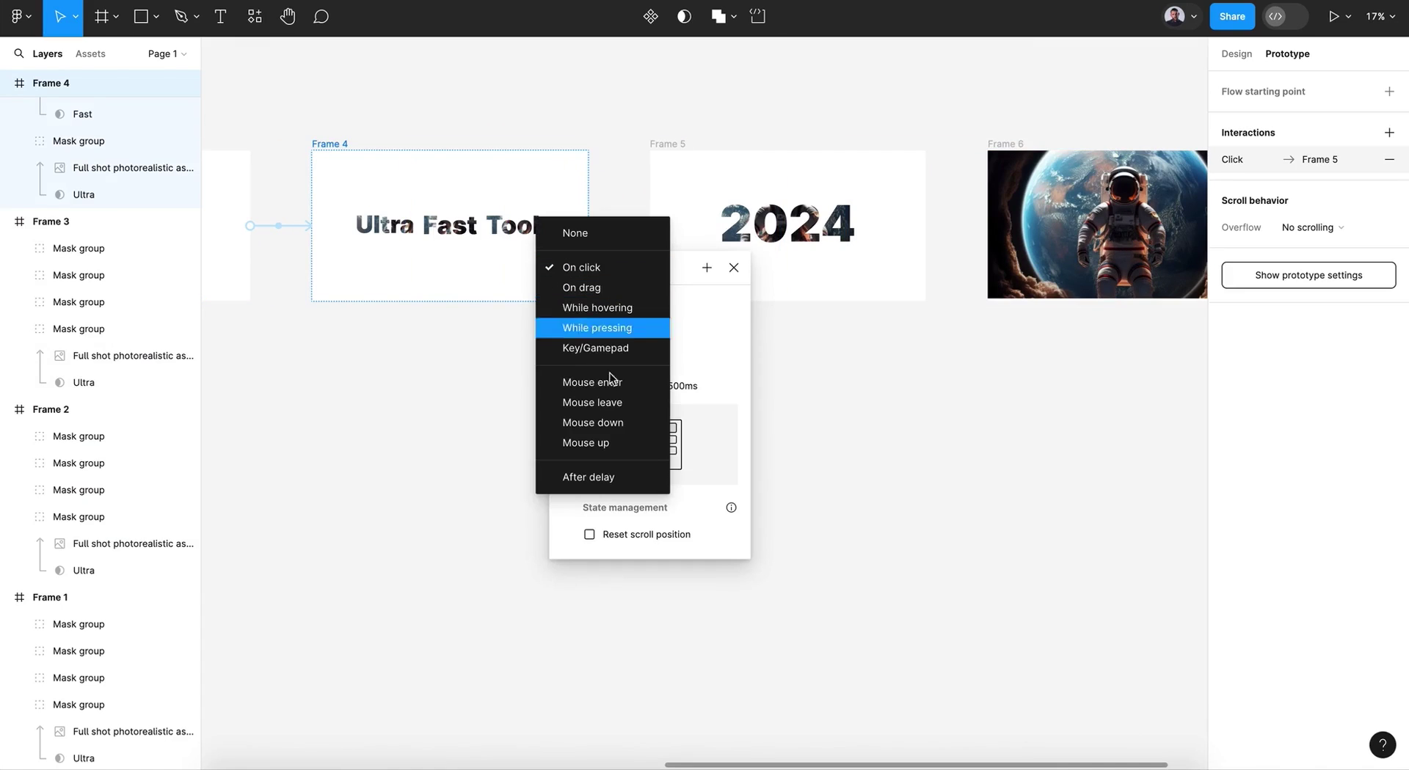
left_click(609, 481)
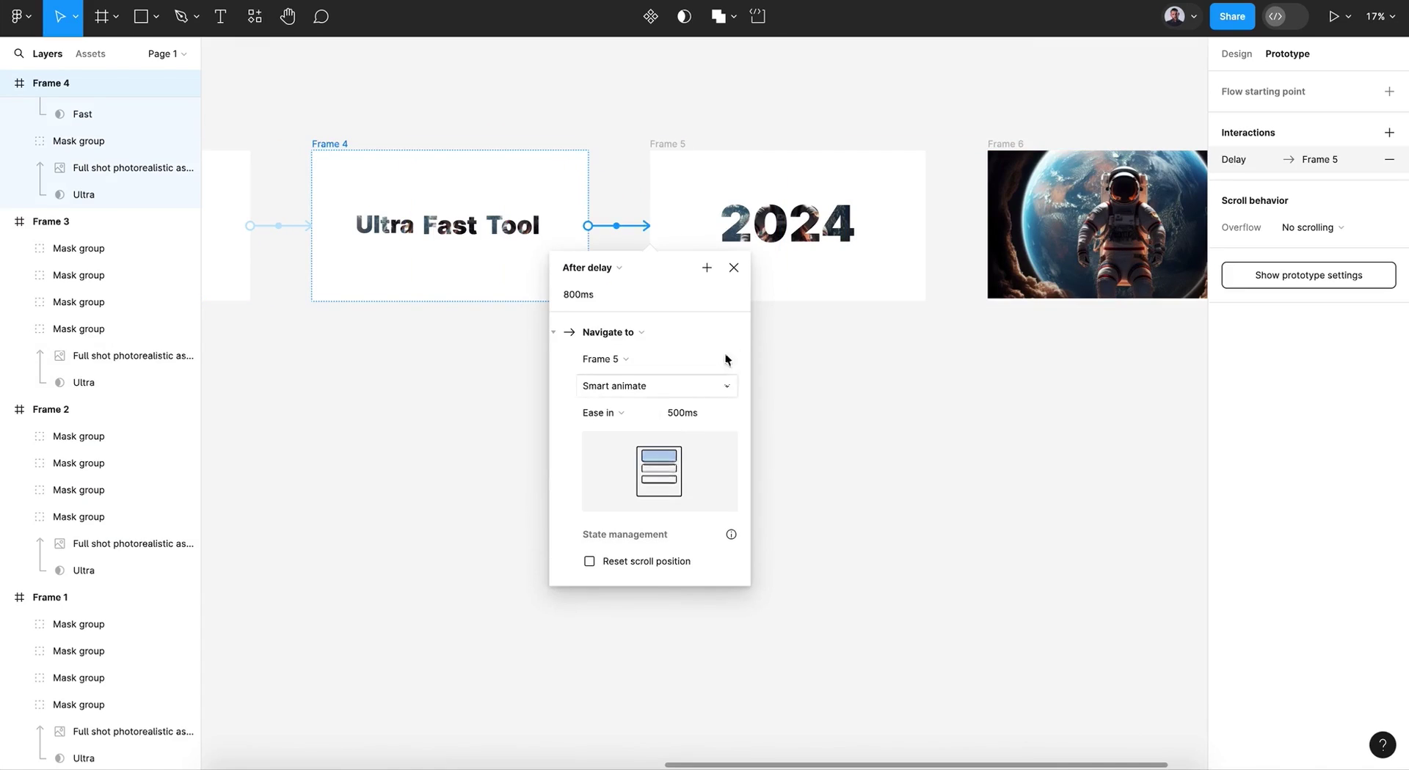
left_click(733, 268)
scroll(744, 277, "right", 4)
Connect Frame 5 to the astronaut Frame 6 with an After delay trigger
left_click(485, 141)
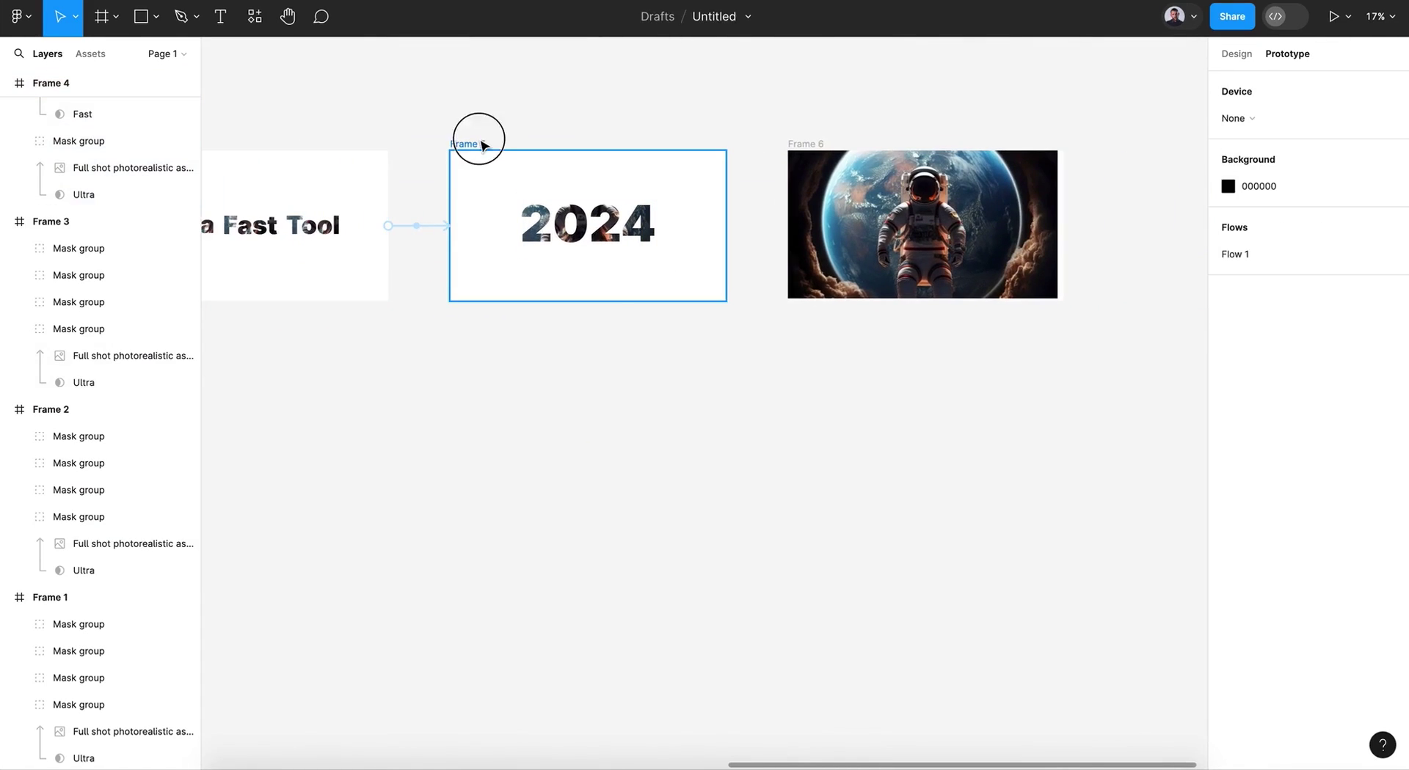
left_click_drag(728, 226, 843, 224)
left_click(730, 268)
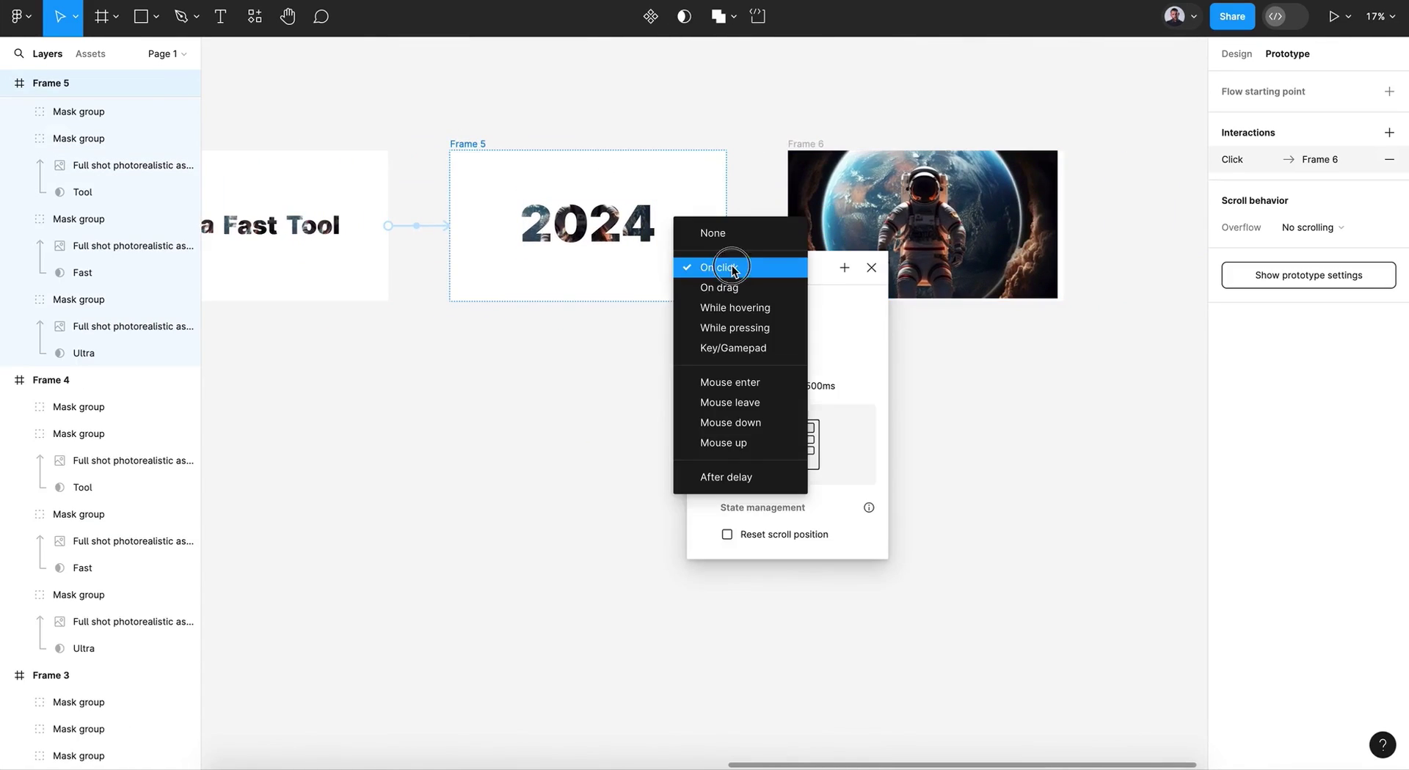
left_click(733, 477)
left_click(872, 267)
left_click(877, 419)
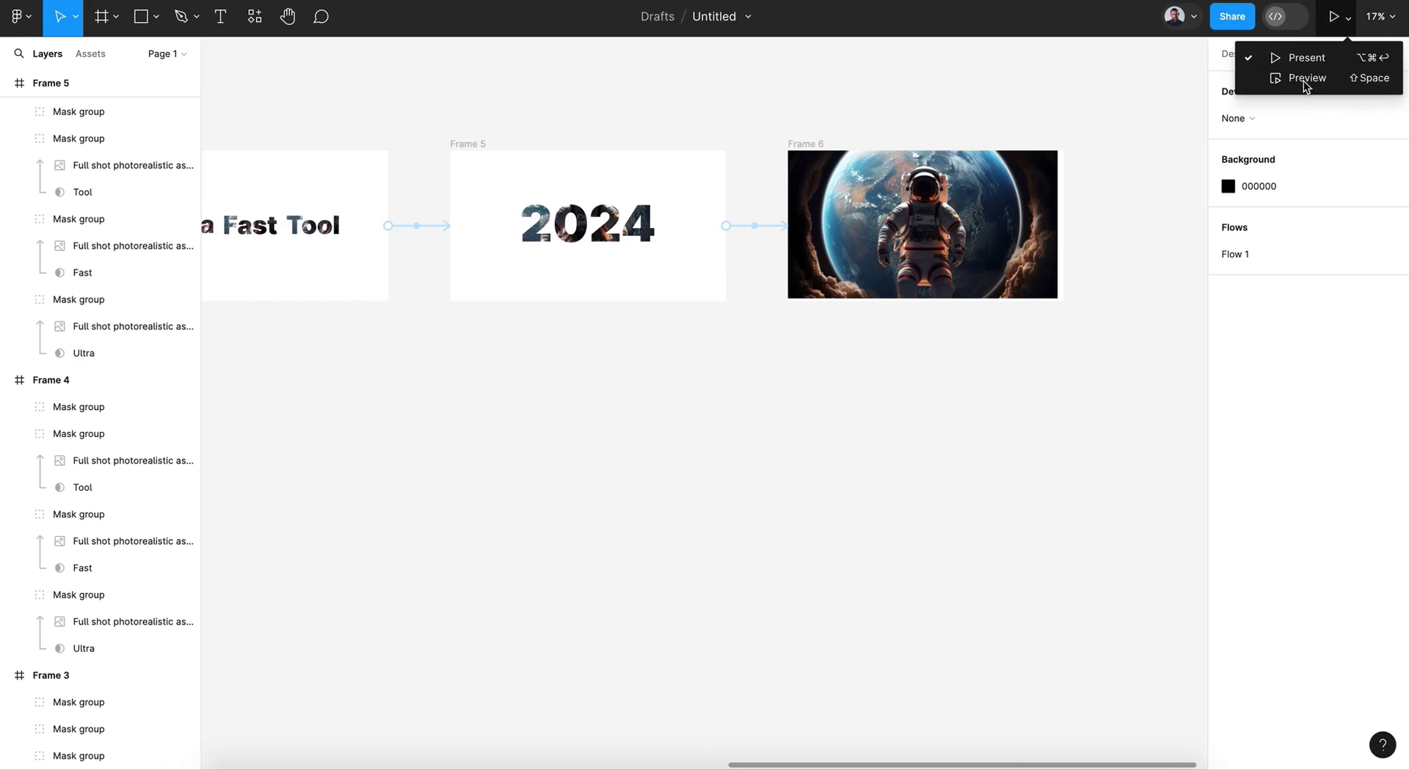
Preview the prototype in an enlarged window, restarting playback from Ultra to the astronaut frame
left_click(1300, 79)
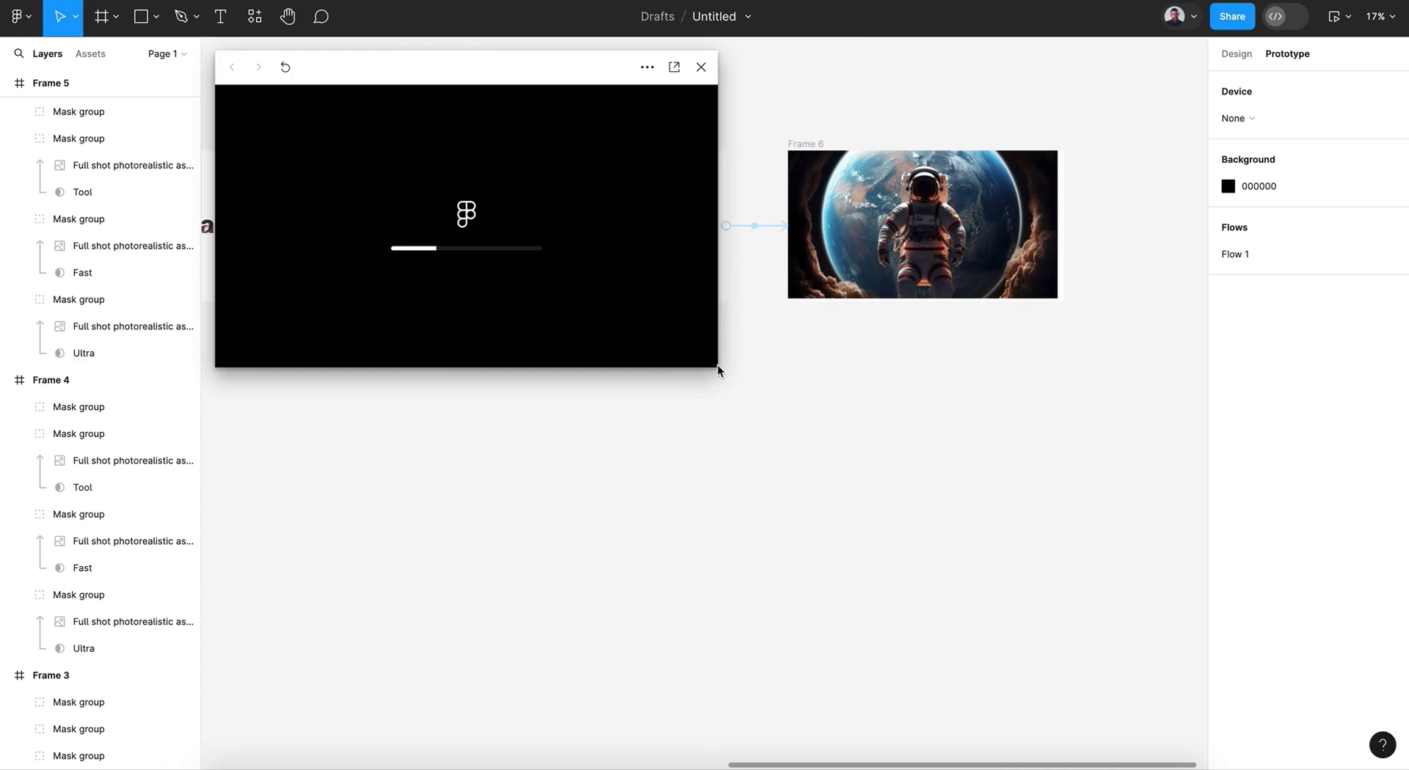
left_click_drag(718, 371, 973, 598)
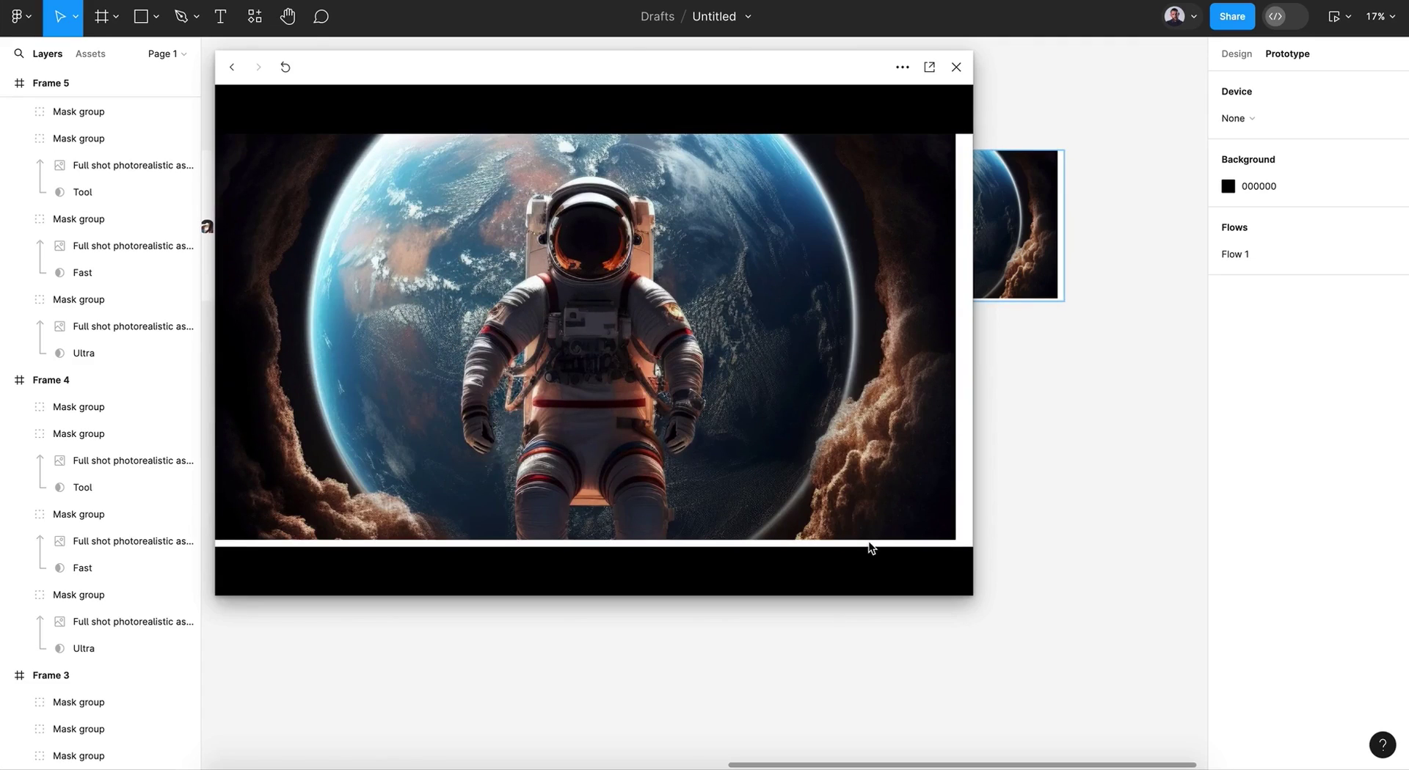
key("Left")
key("Left")
Close the preview and check the position and size of Frame 5's 2024 mask group
left_click(956, 68)
left_click(588, 223)
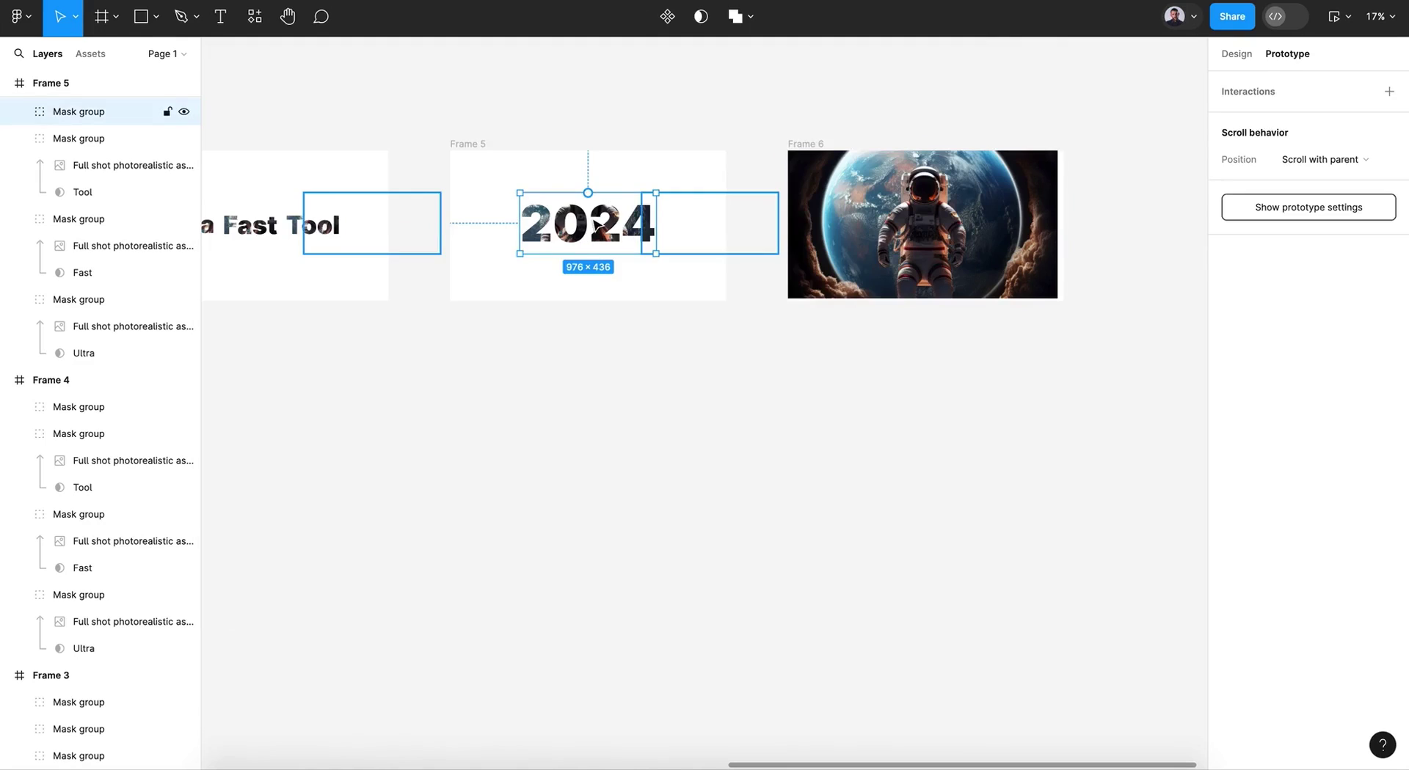
scroll(1050, 136, "left", 5)
left_click(1238, 55)
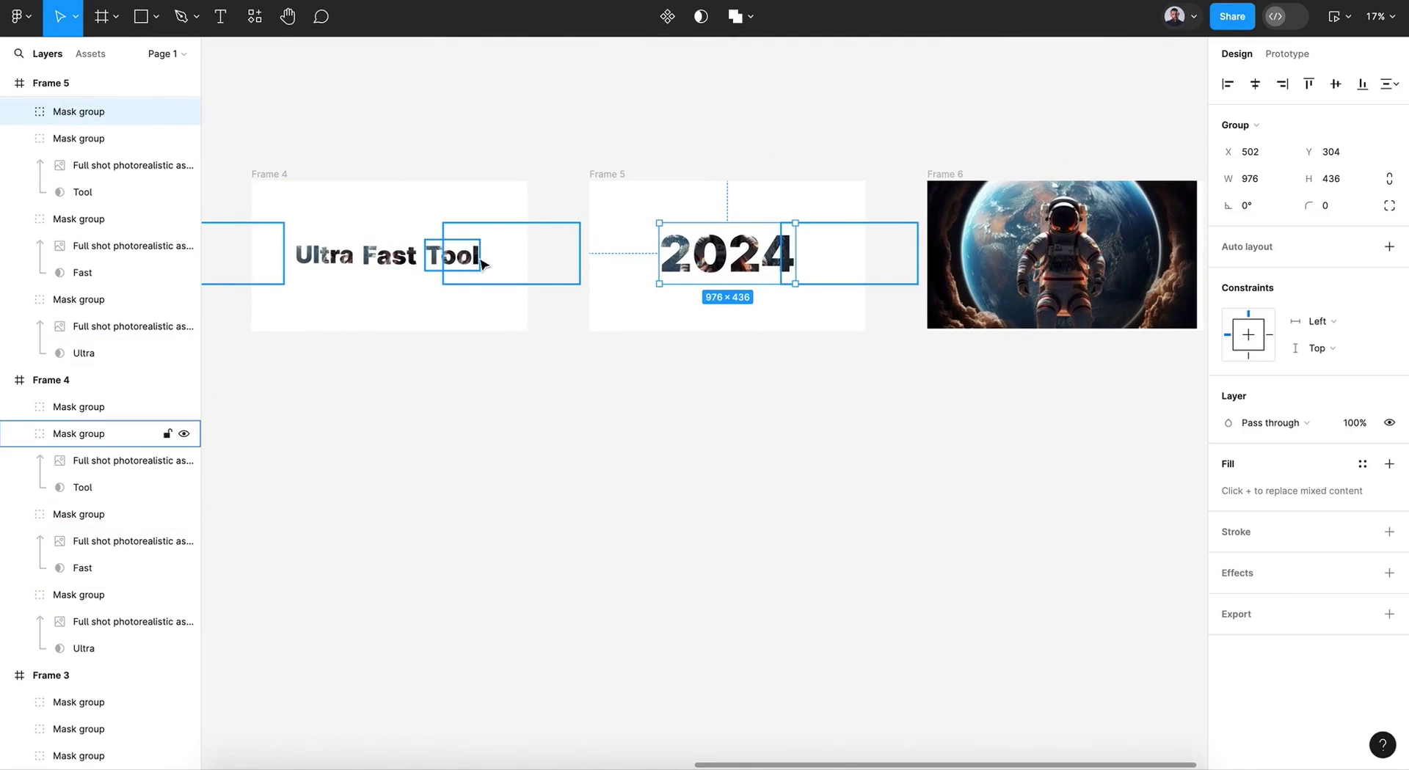
key("Escape")
Inspect Frame 4's mask groups and Frame 5's 2024 group, then clear the selection
left_click(82, 411)
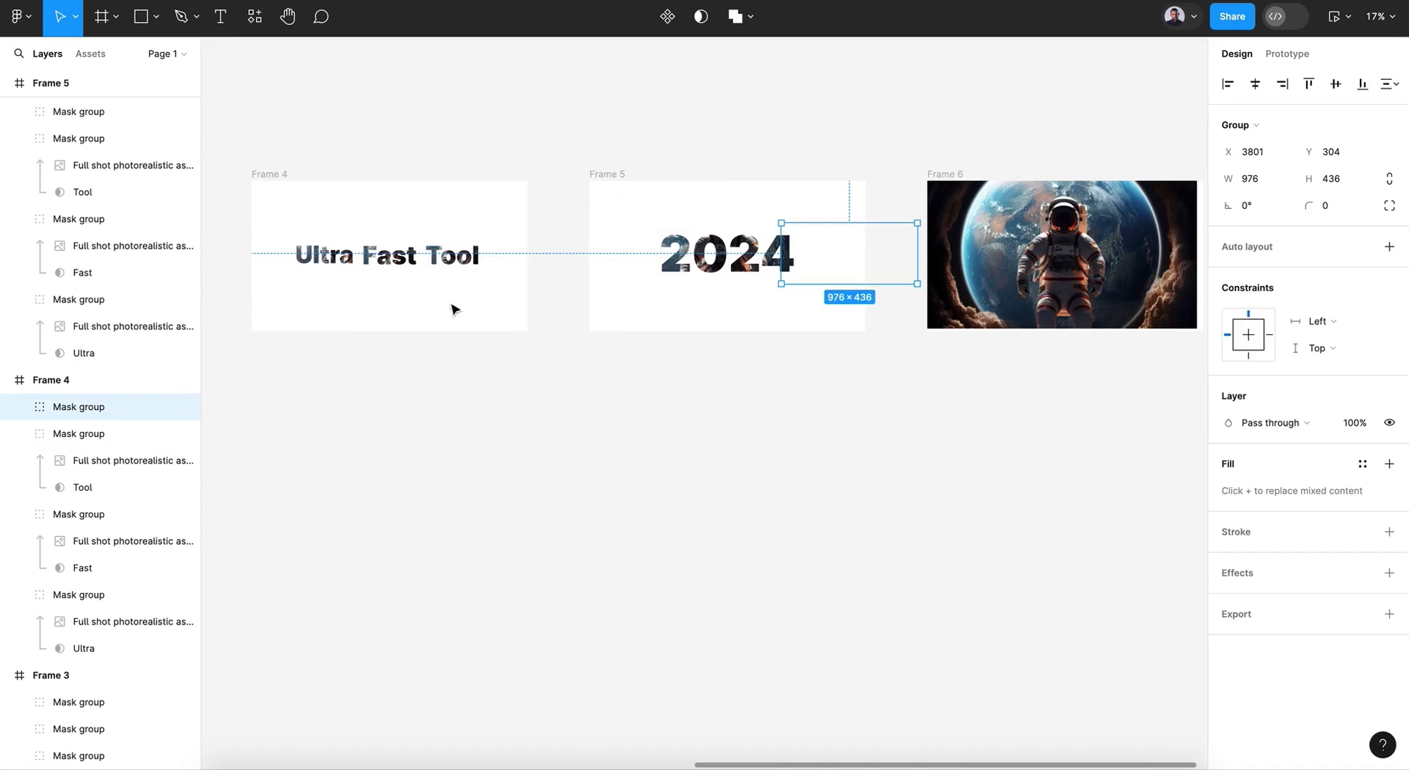
left_click(277, 174)
scroll(472, 251, "left", 2)
scroll(472, 252, "up", 1)
left_click(85, 411)
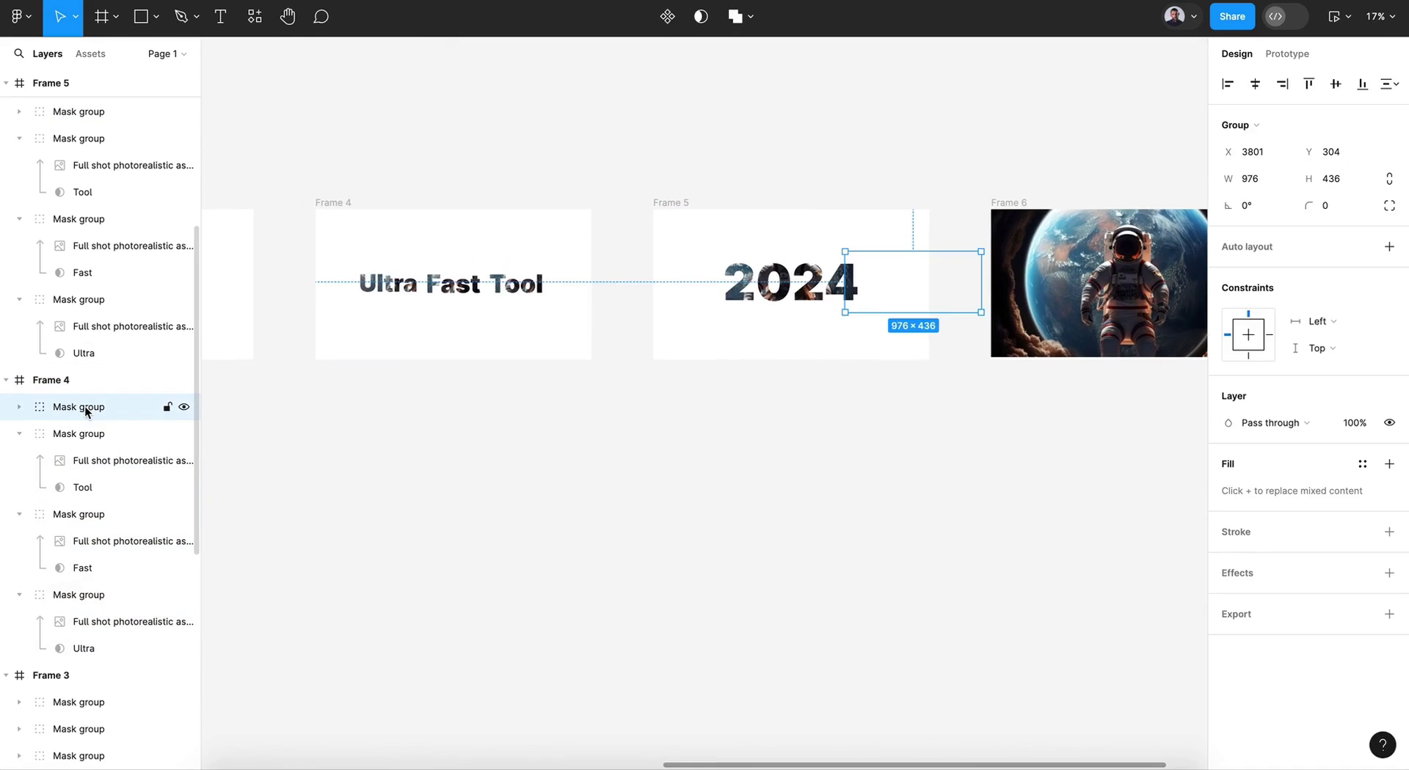
key("Escape")
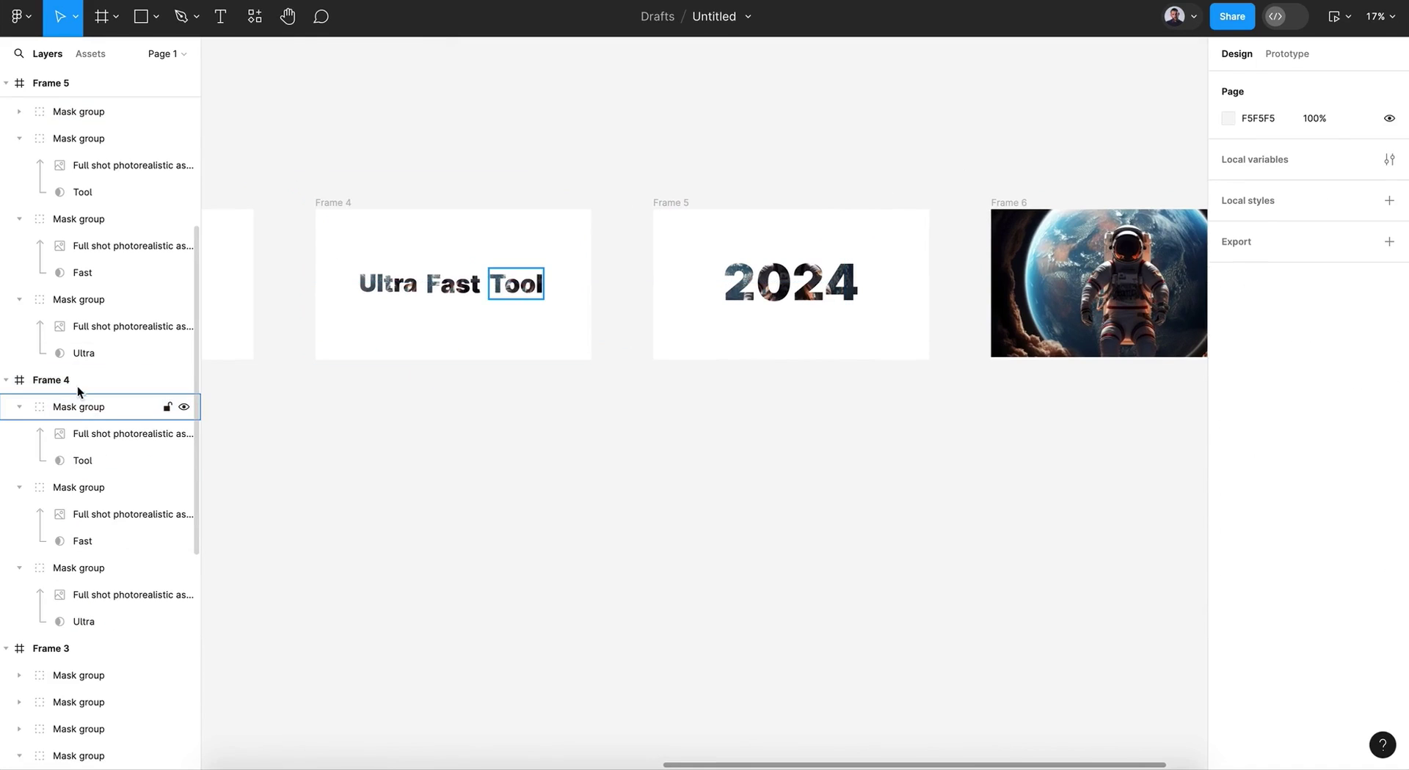
left_click(77, 383)
left_click(776, 292)
scroll(830, 293, "right", 4)
scroll(830, 292, "up", 1)
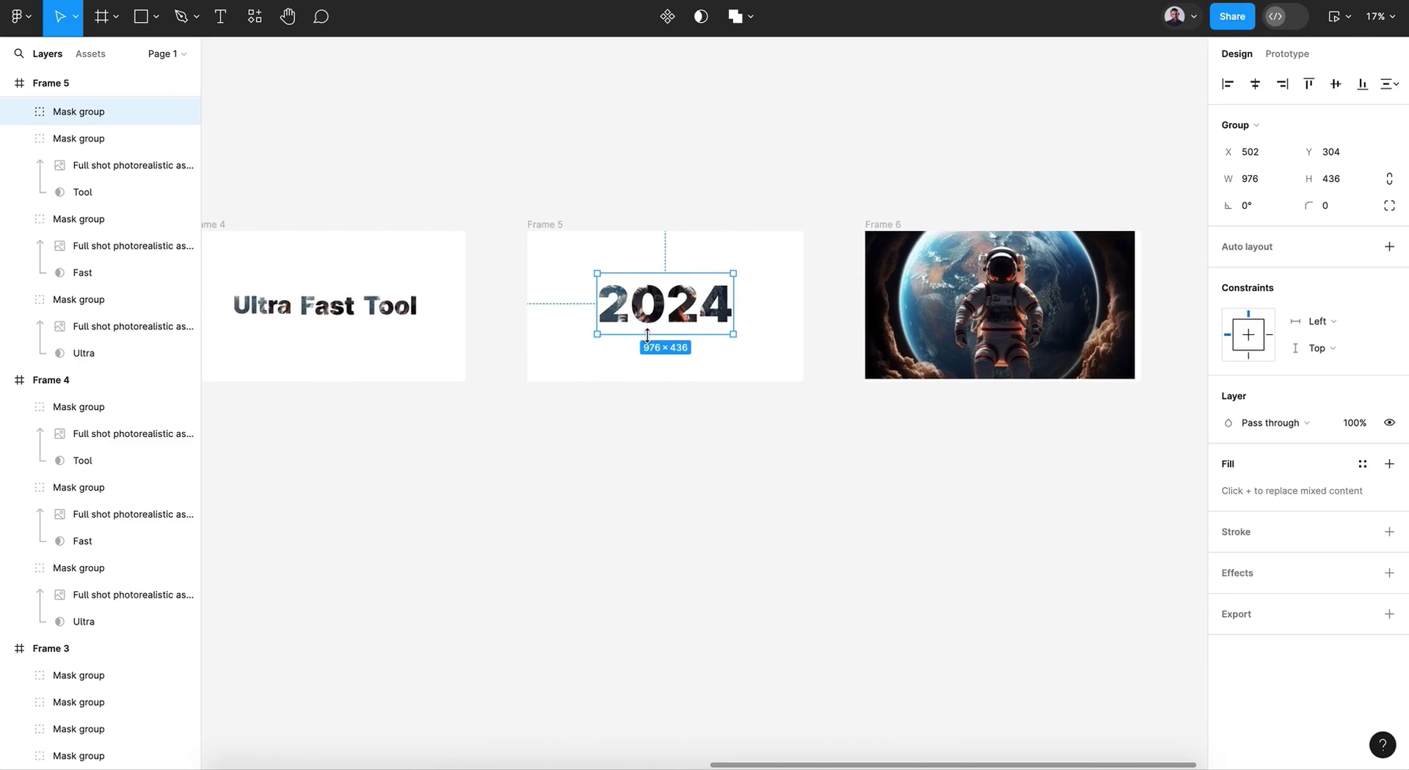
left_click(648, 371)
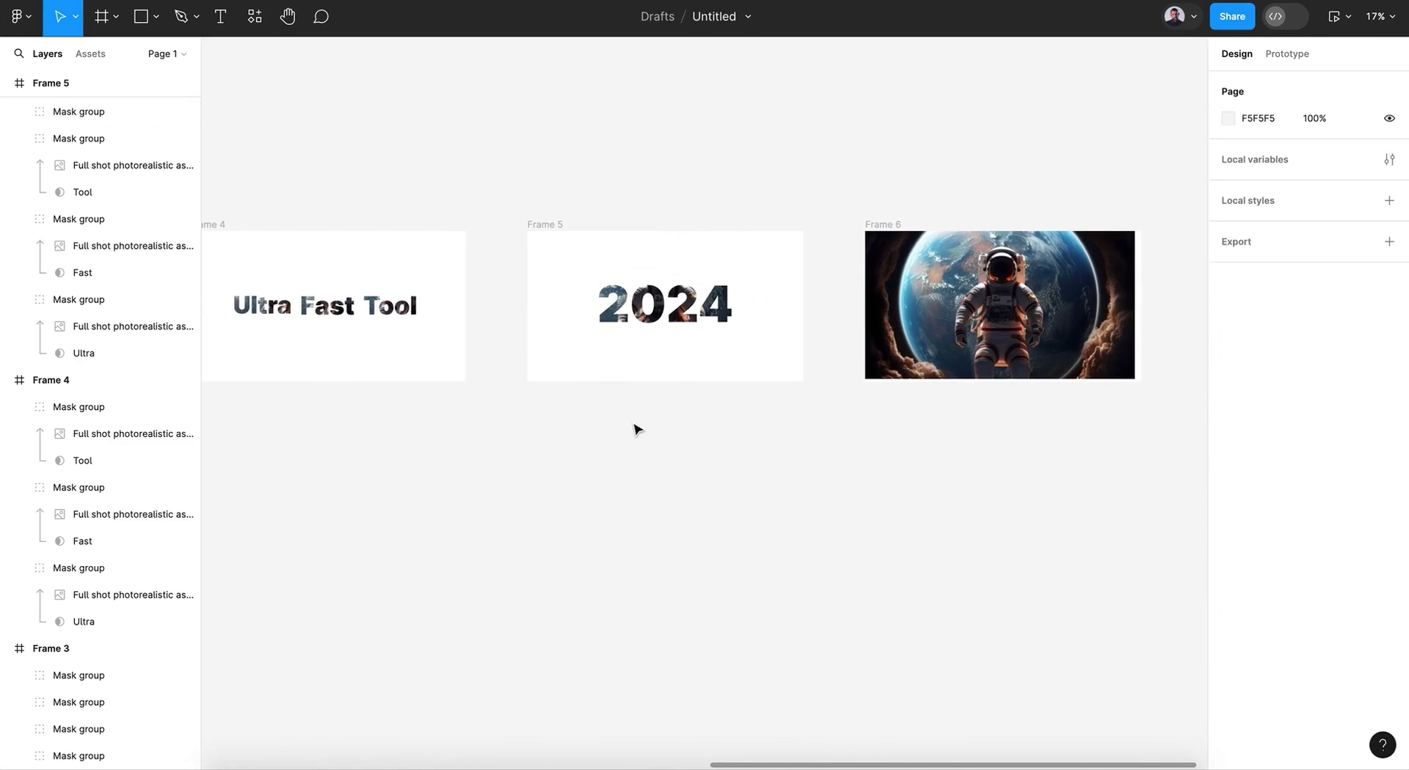
left_click(1342, 17)
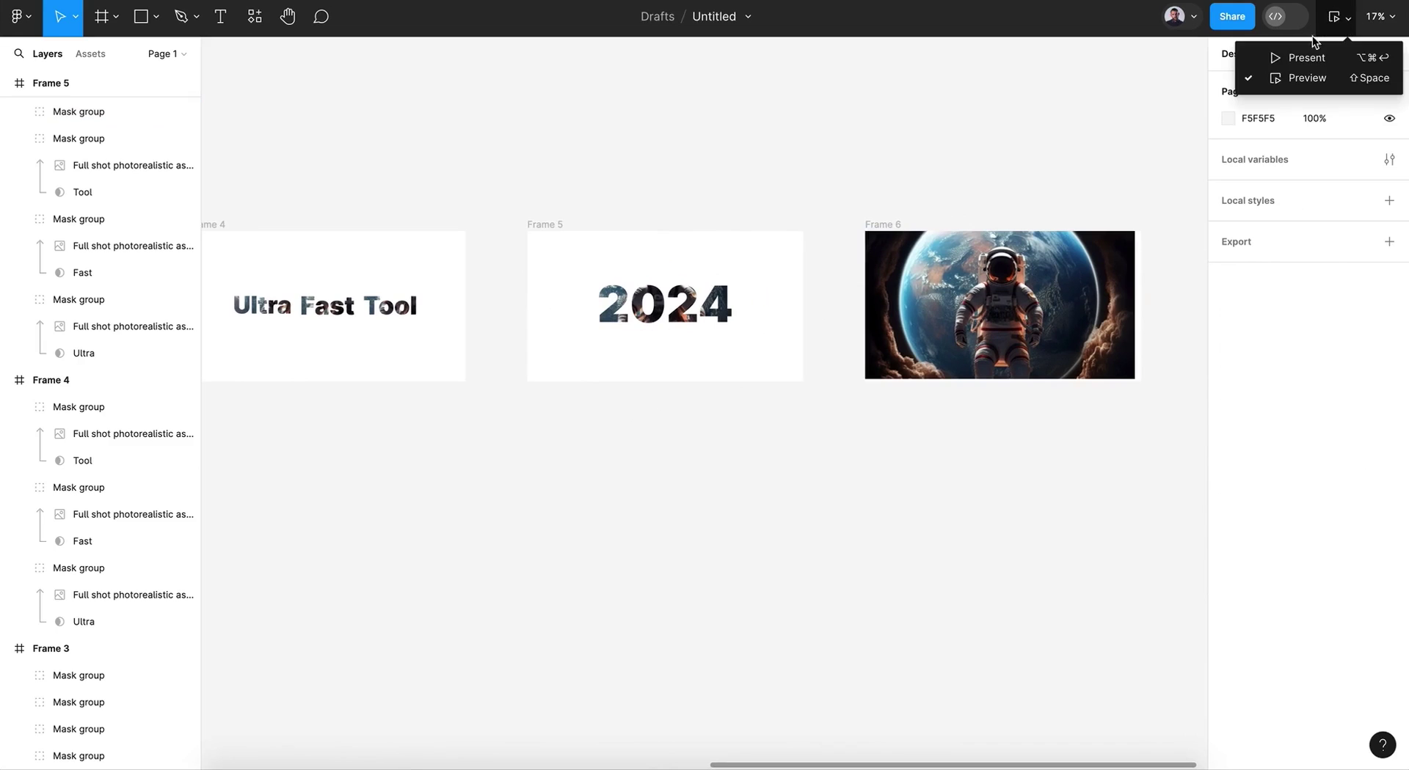
left_click(1291, 79)
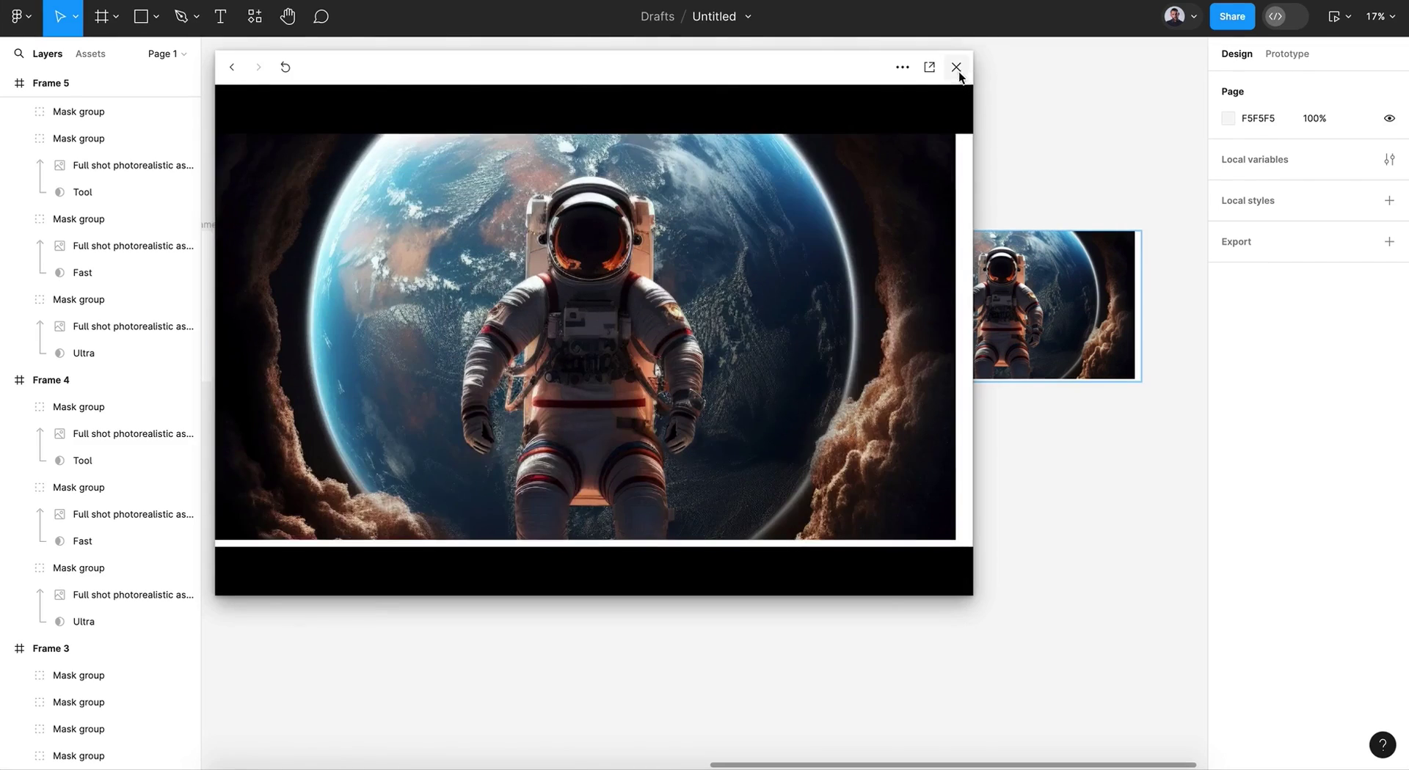
left_click(956, 70)
left_click(690, 317)
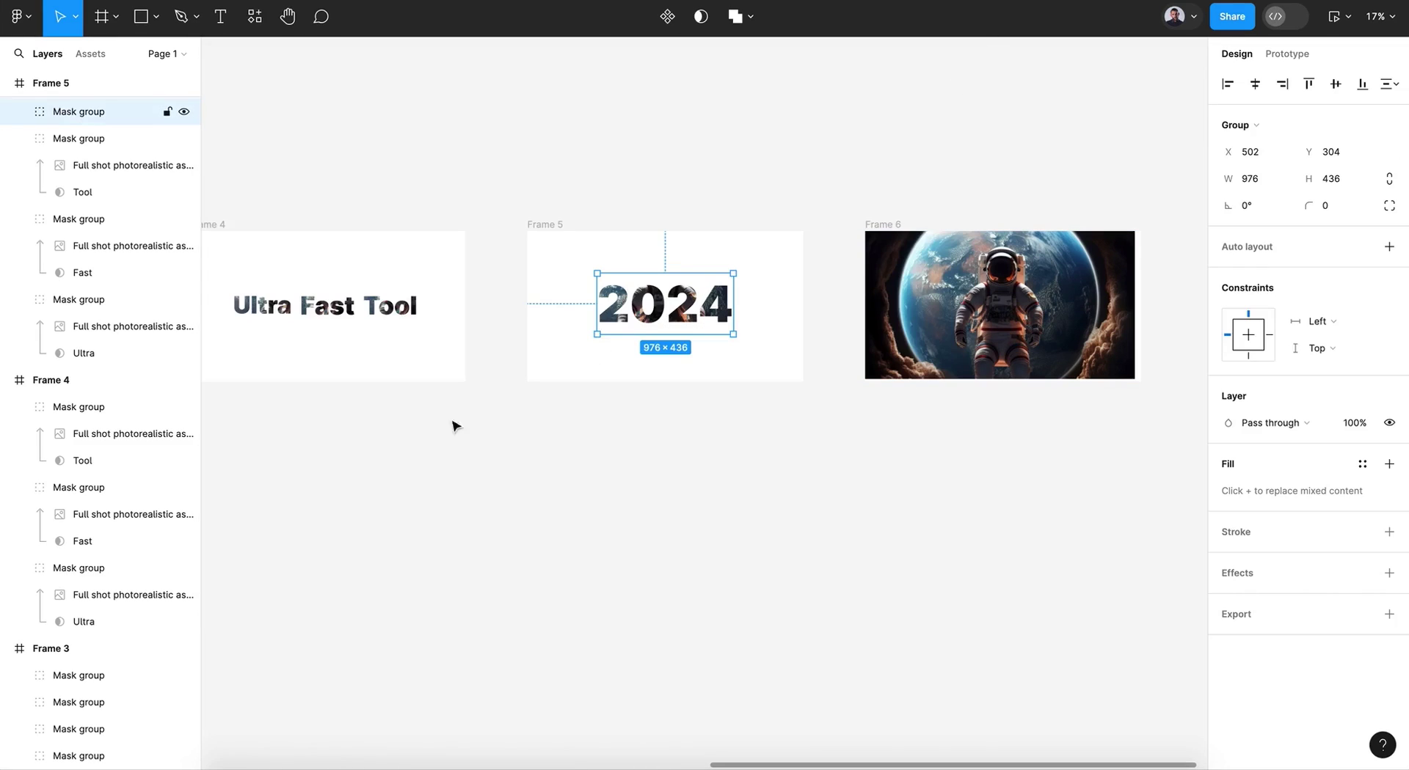
Enlarge the 2024 group in Frame 4 to about 1983×885 and move it up
left_click(413, 482)
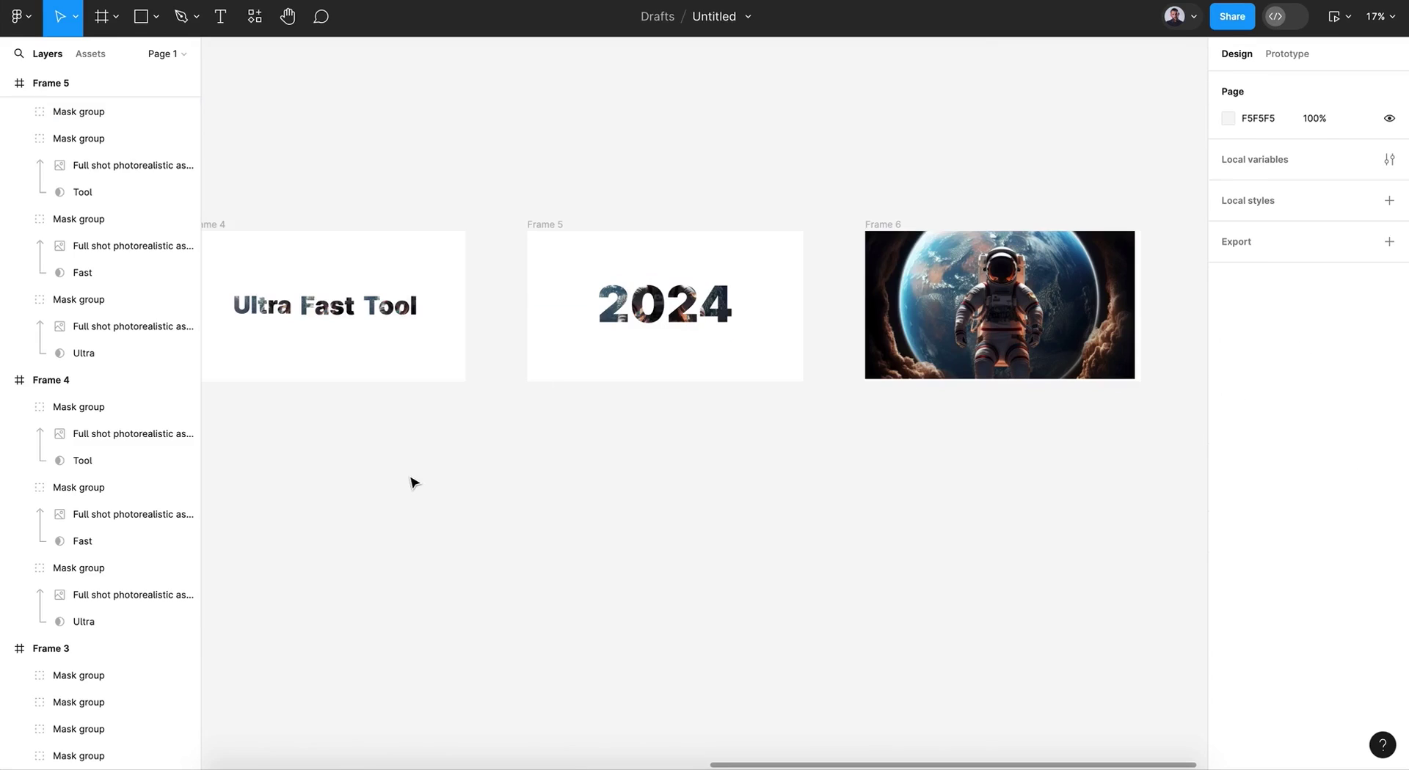
key("ctrl+z")
key("ctrl+z")
key("ctrl+z")
key("ctrl+z")
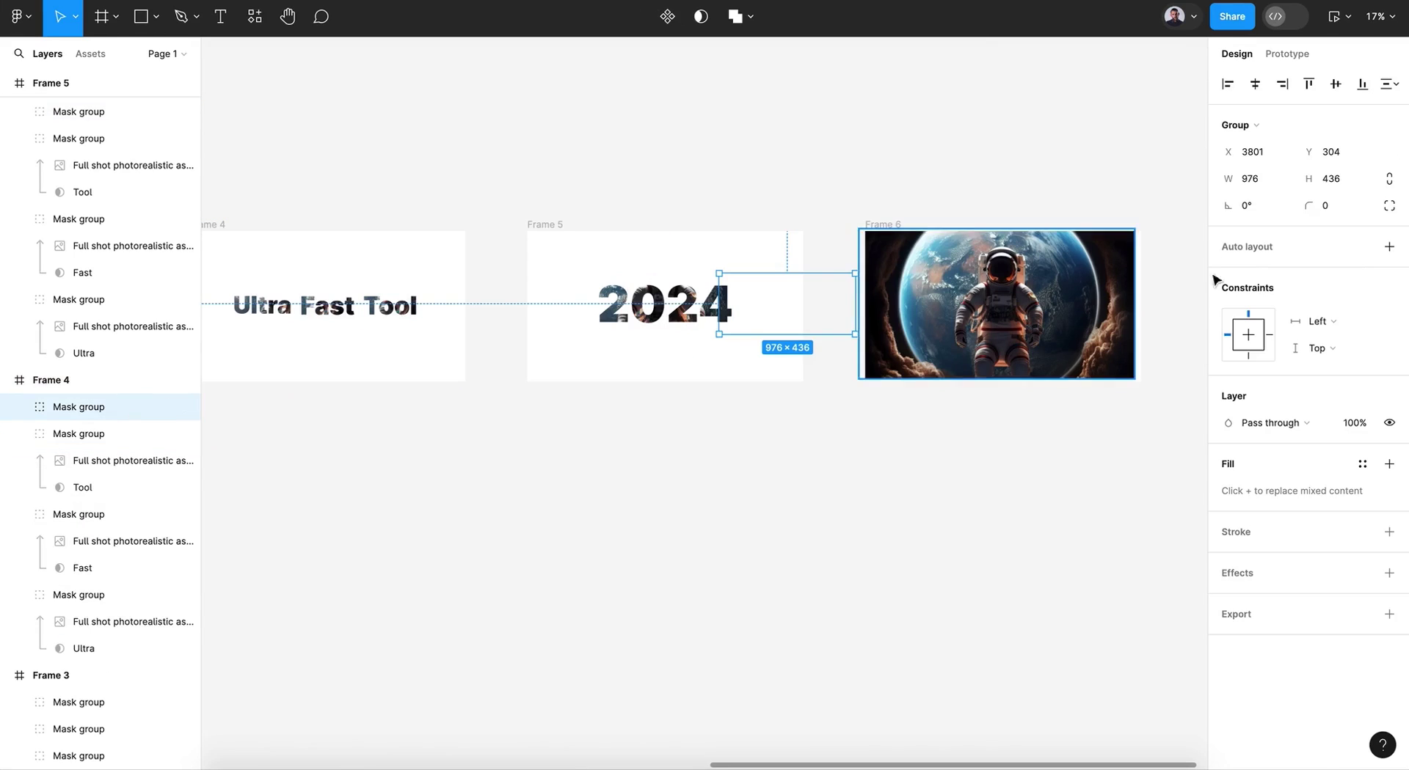
left_click(1254, 84)
scroll(513, 345, "left", 5)
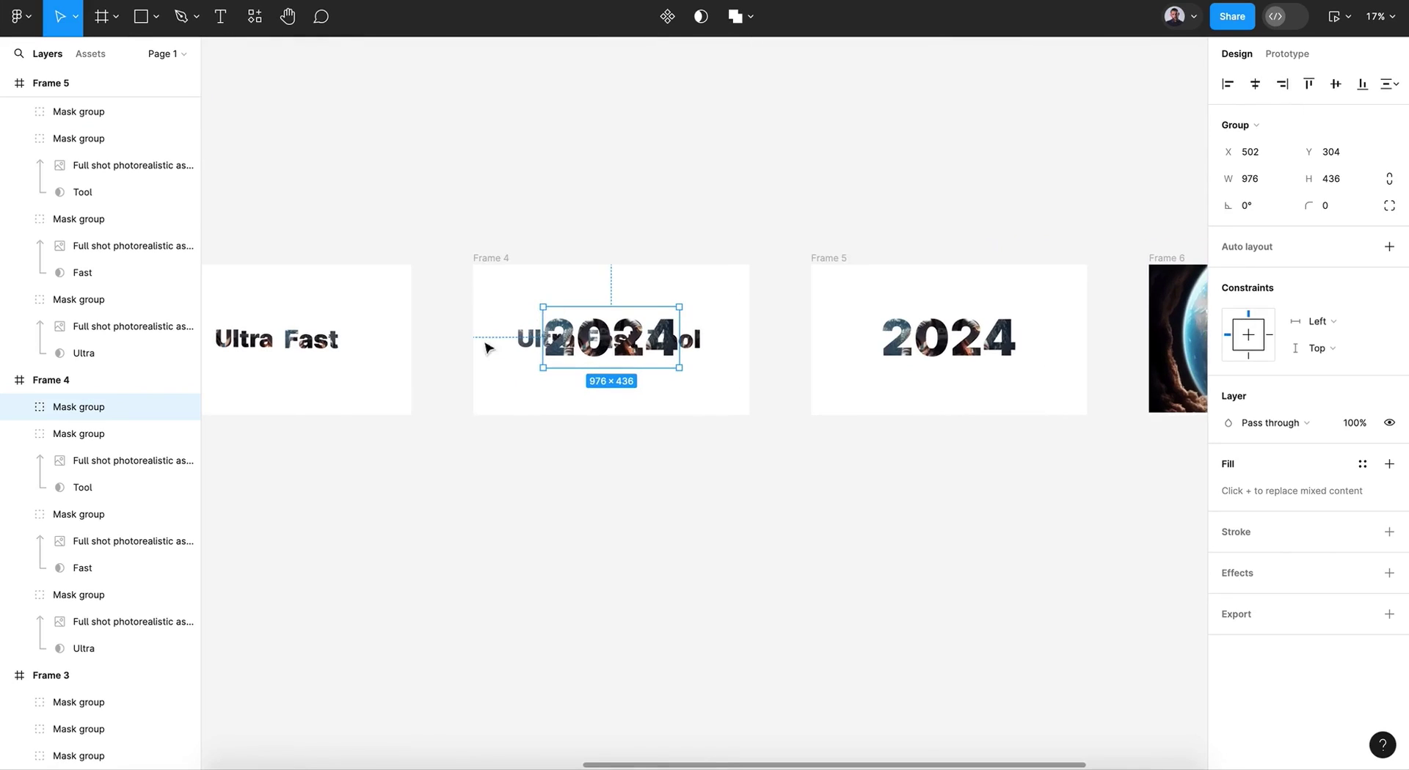
key("k")
left_click_drag(620, 367, 620, 430)
mouse_move(618, 350)
left_mouse_down()
mouse_move(622, 330)
mouse_move(626, 349)
left_mouse_up()
left_click(1387, 247)
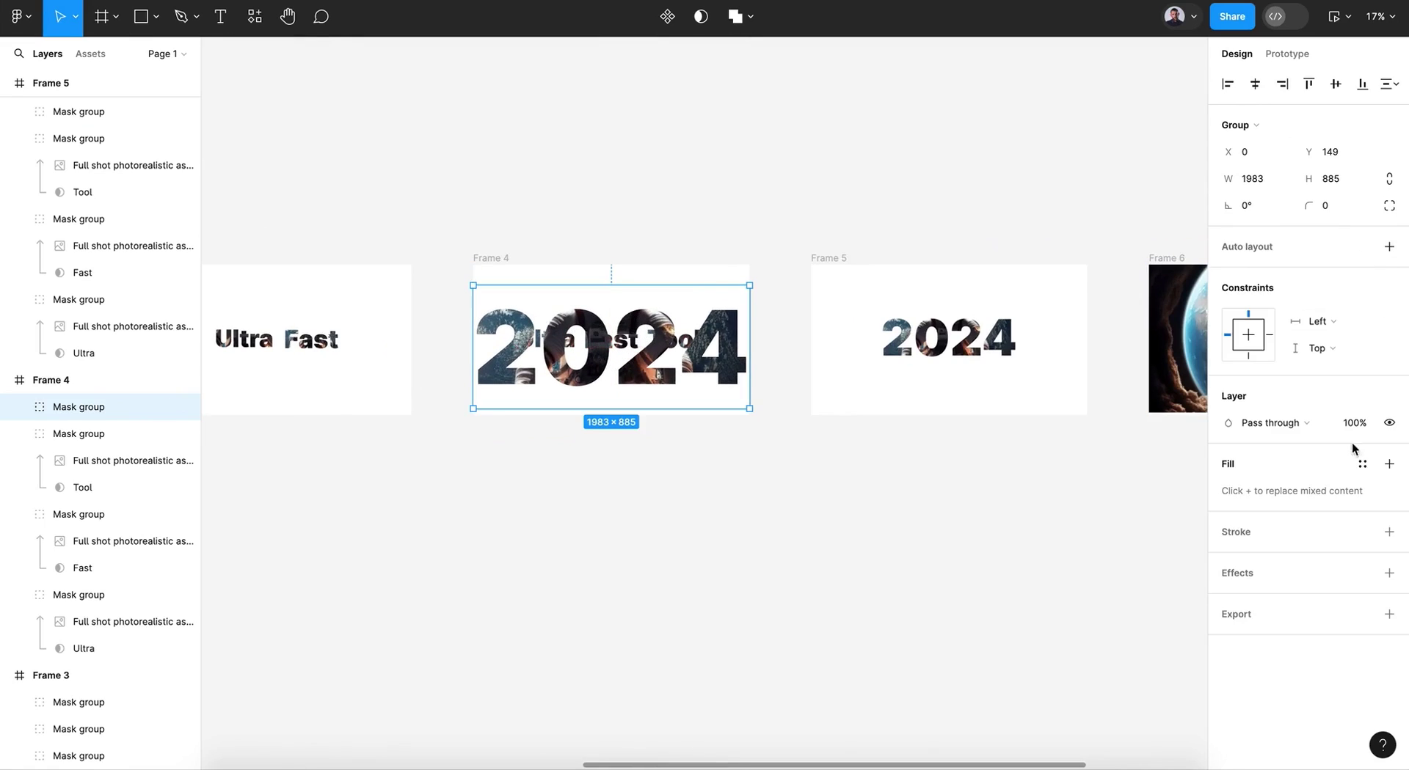
left_click(1359, 424)
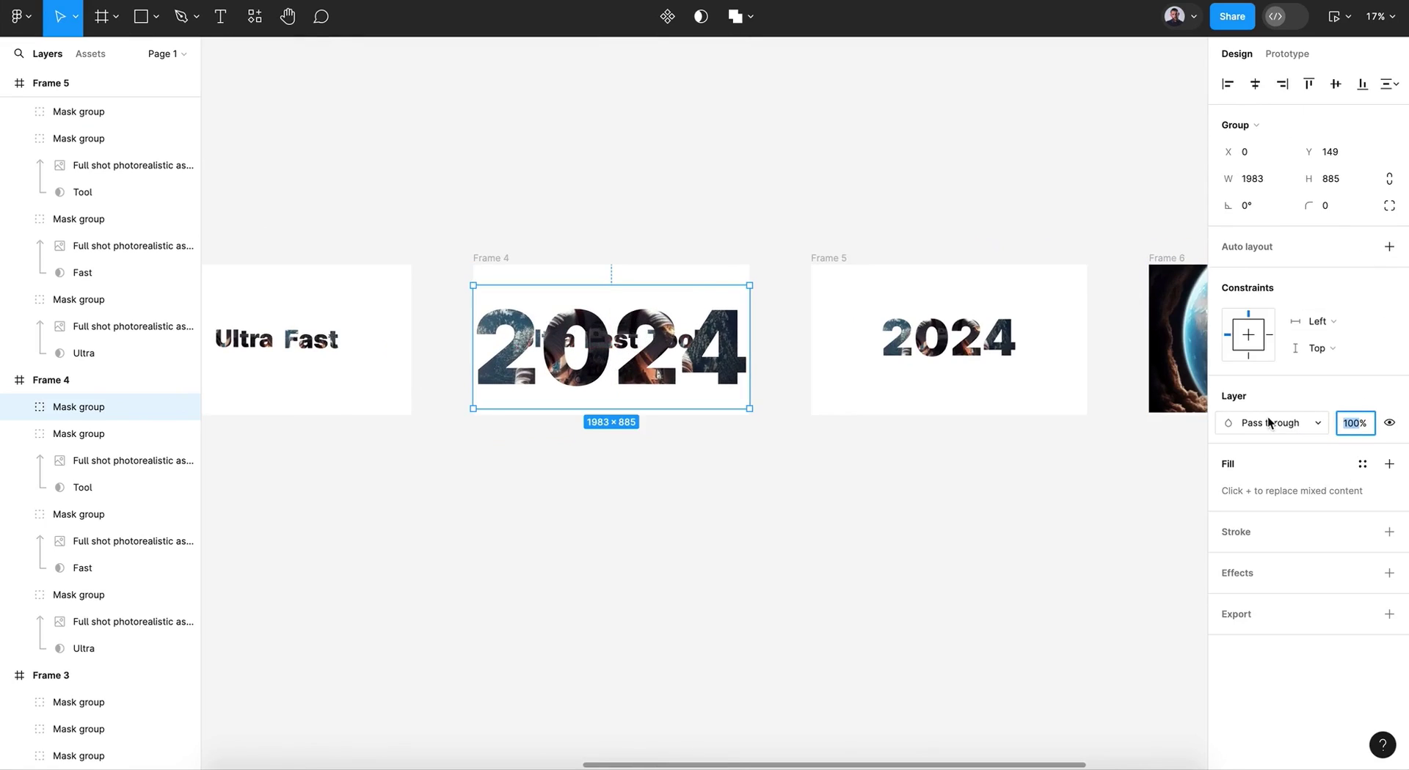
left_click(952, 551)
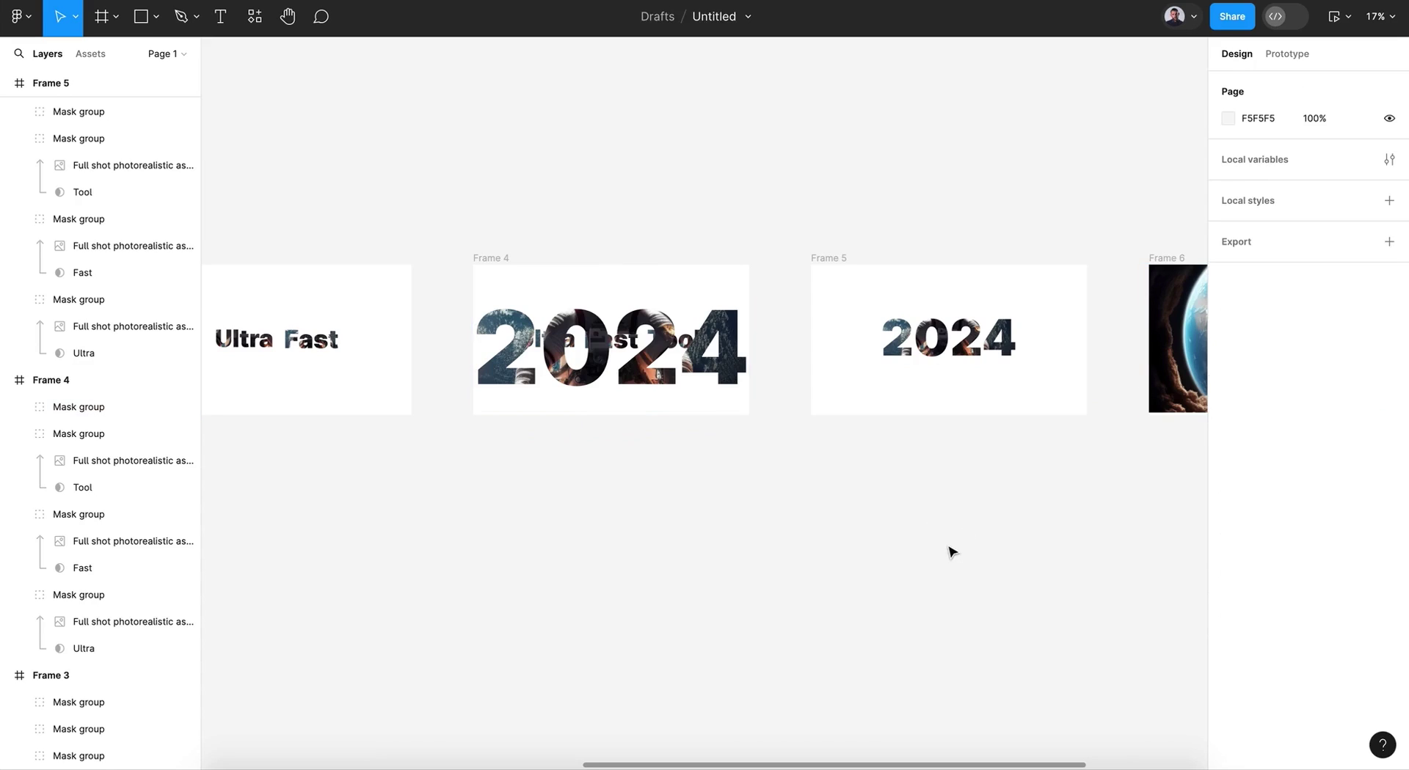
Undo the resize, centre the 2024 group horizontally, and delete it from Frame 4
key("ctrl+z")
key("ctrl+z")
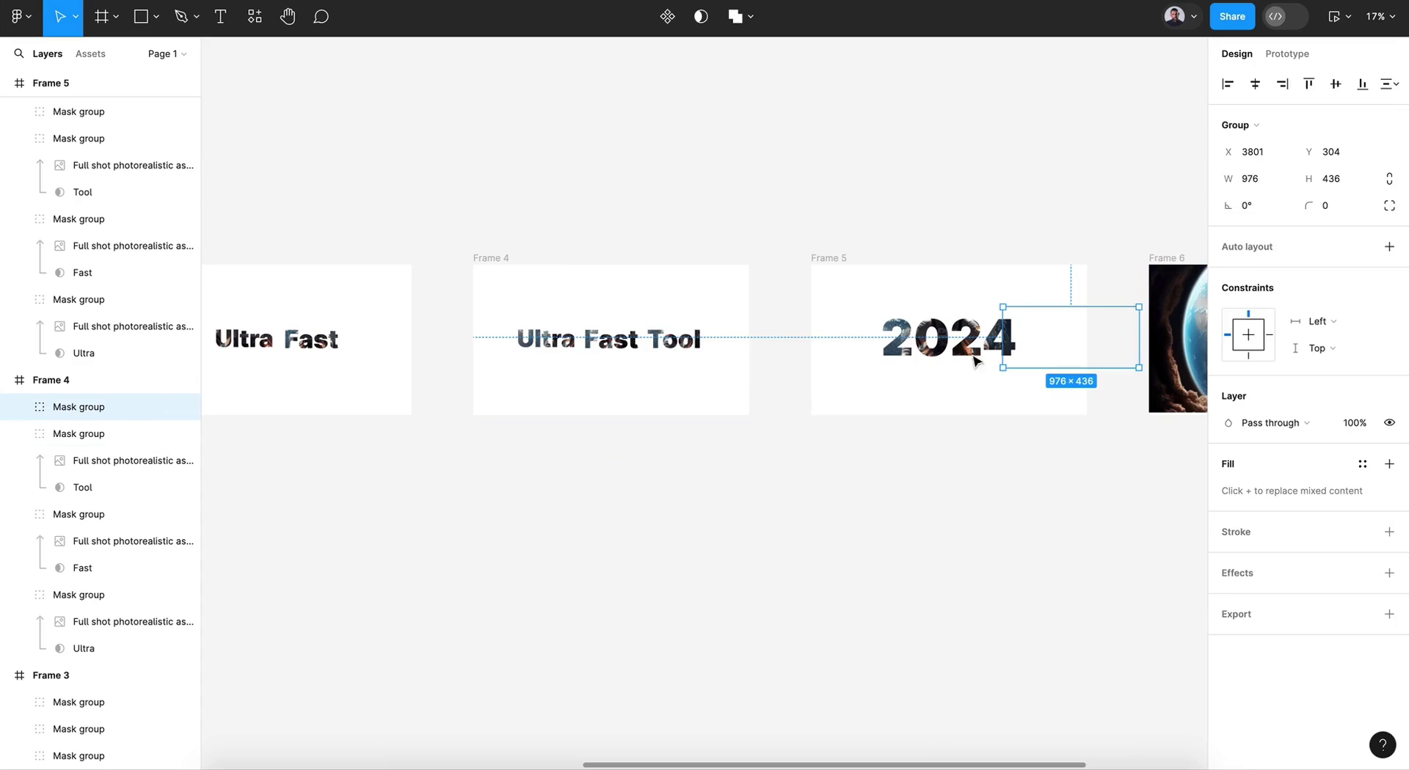
left_click(1254, 84)
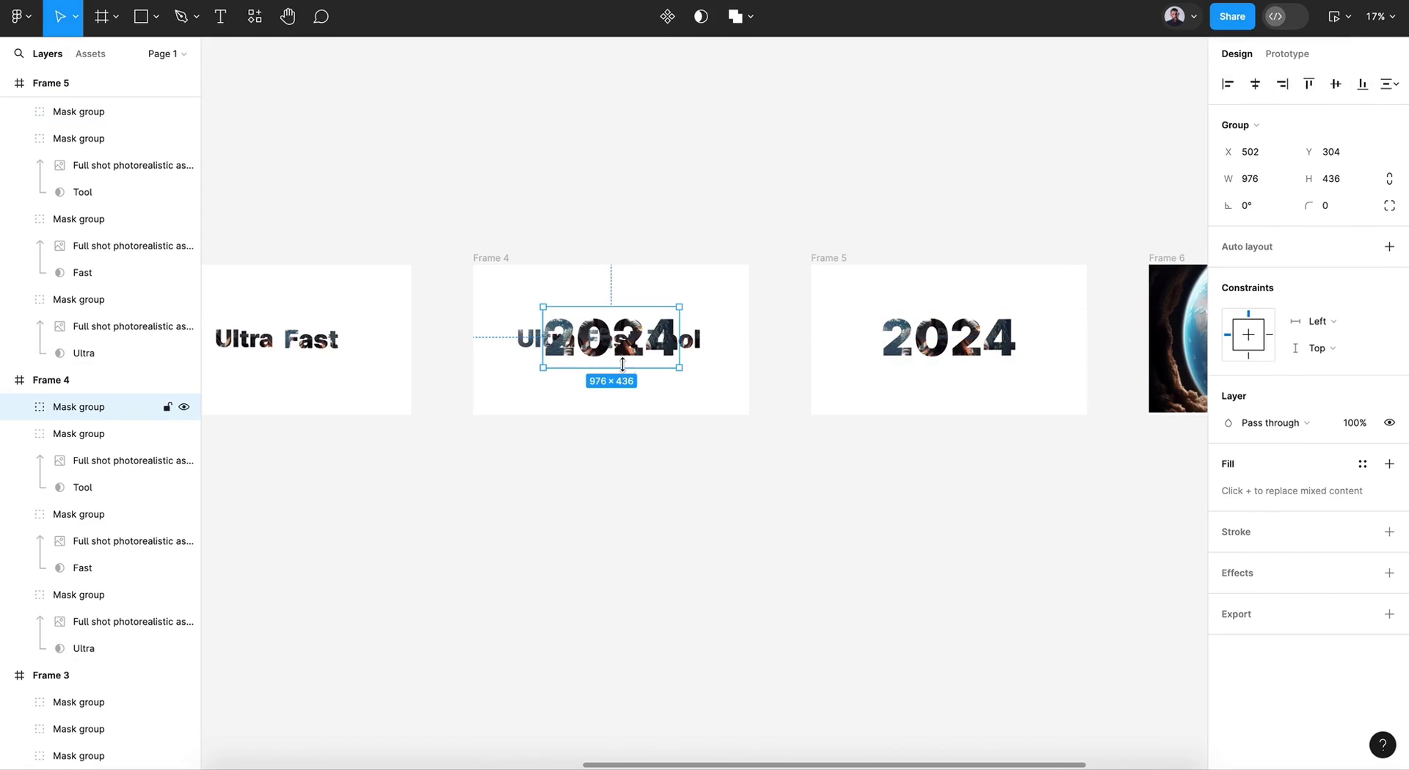
key("Delete")
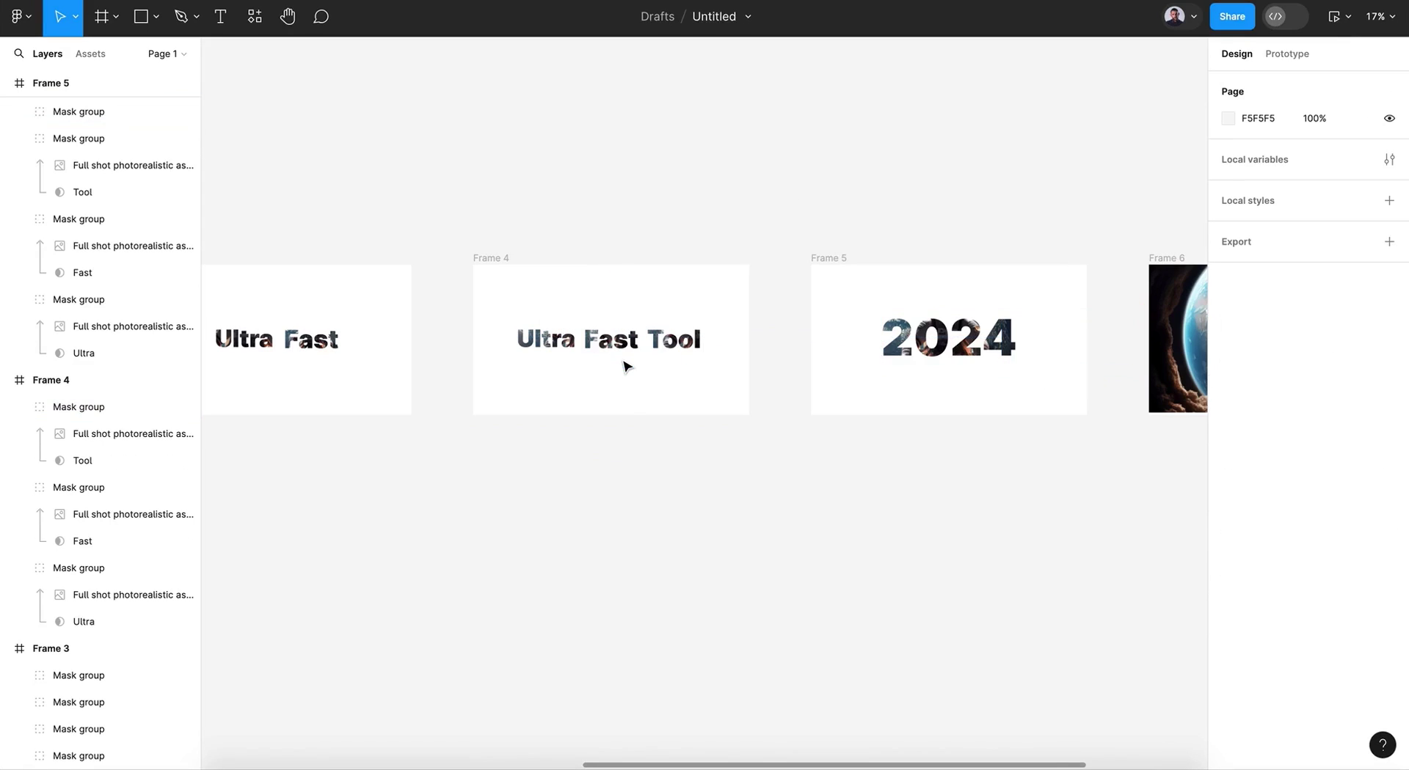
left_click(962, 367)
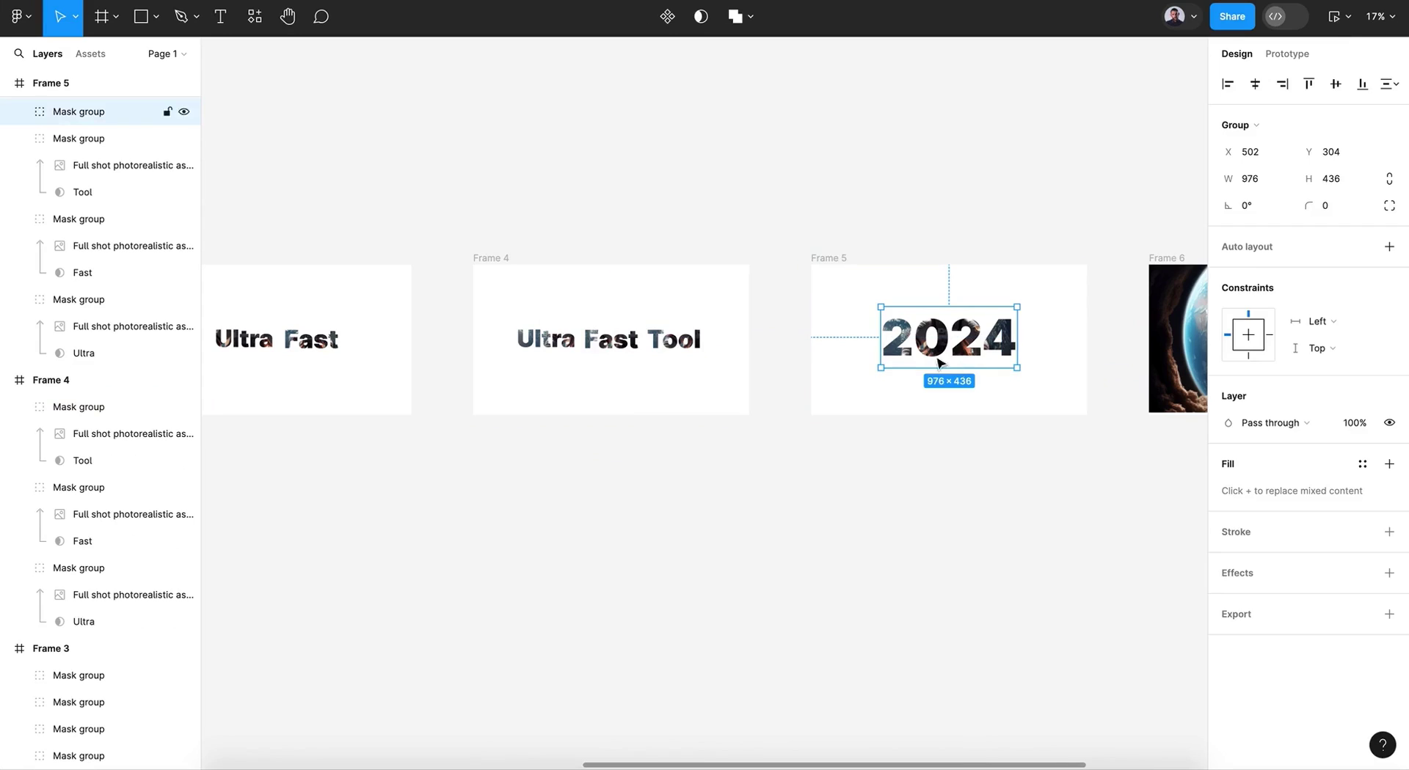
Paste the 2024 group into Frame 4 and scale its mask to 2048×915
left_click(514, 258)
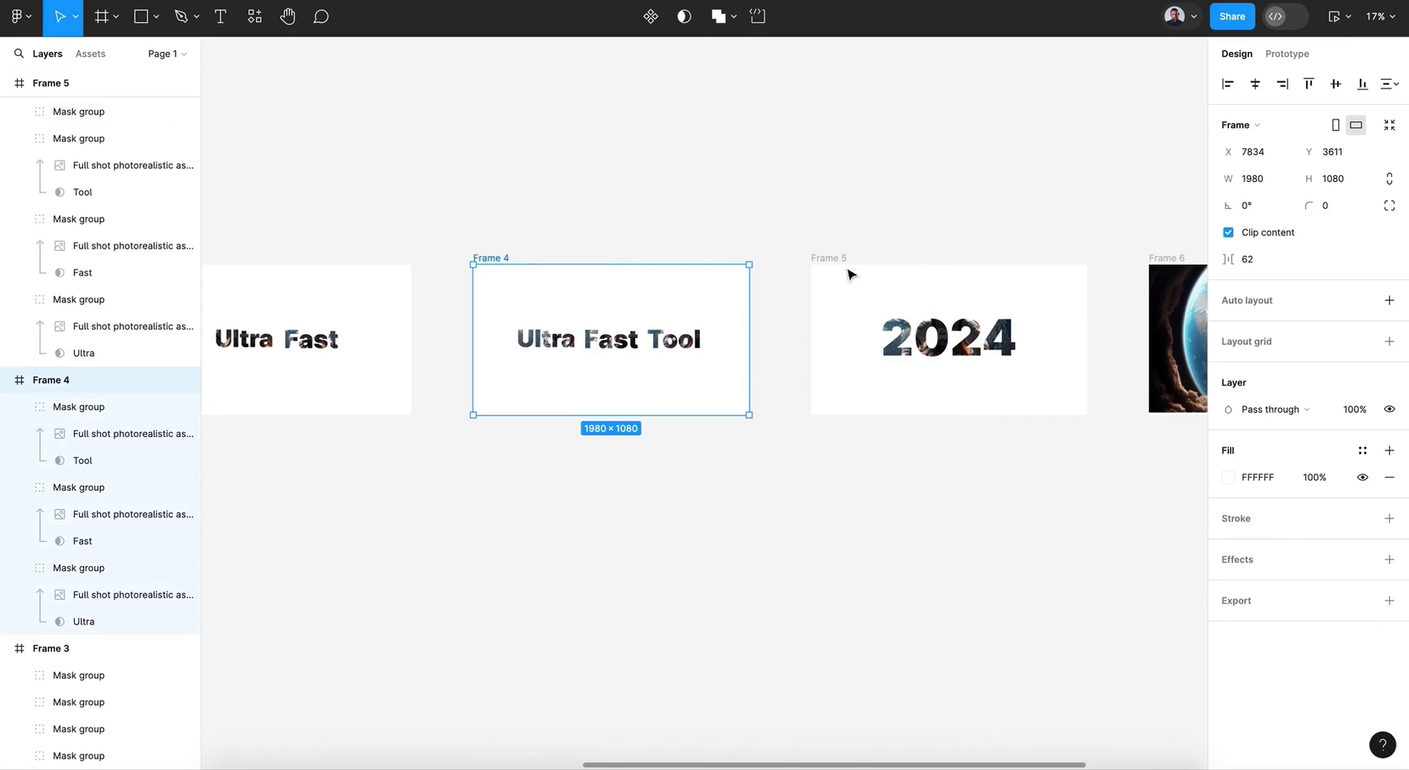
key("ctrl+v")
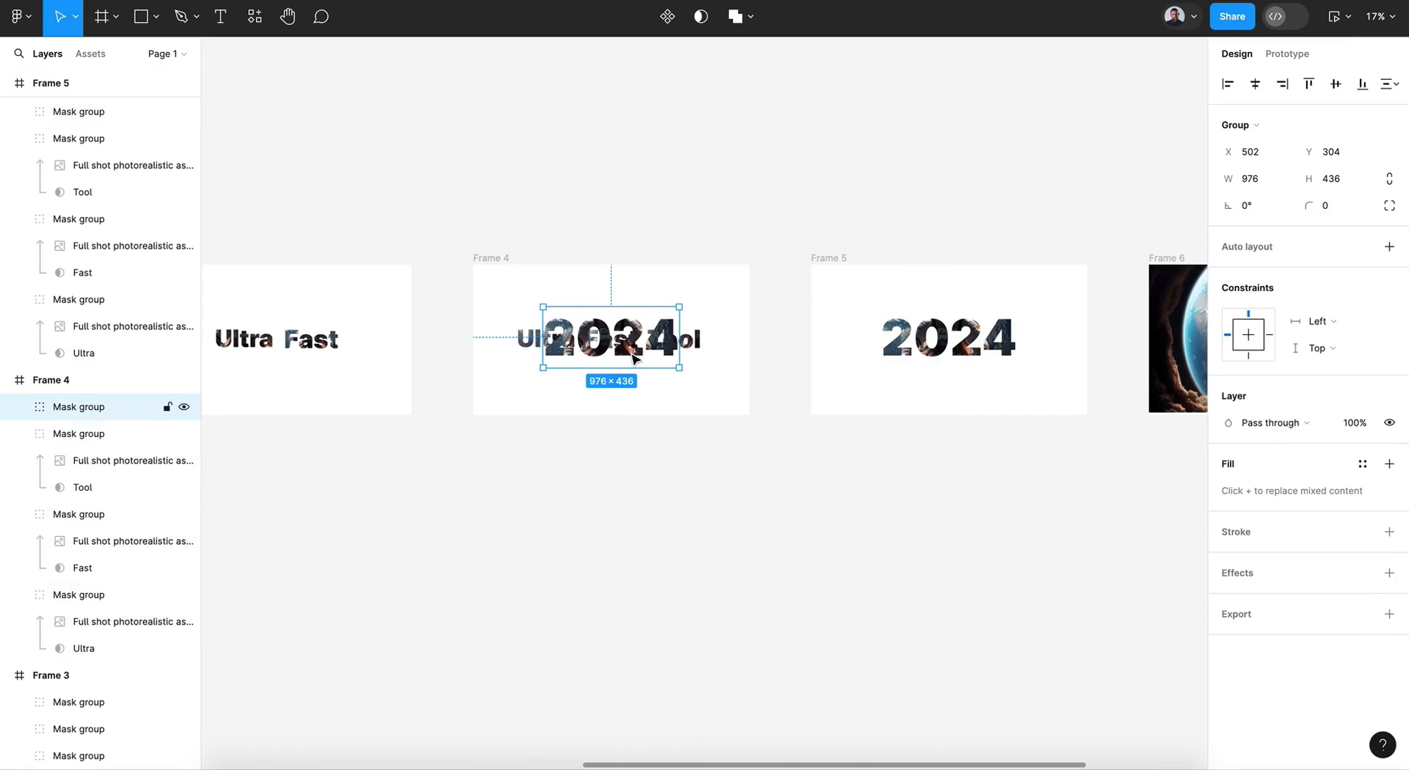
key("k")
mouse_move(629, 367)
left_mouse_down()
mouse_move(628, 407)
mouse_move(633, 356)
left_mouse_up()
left_click_drag(611, 290, 619, 326)
left_click_drag(518, 367, 523, 370)
left_click(25, 407)
left_click(84, 460)
left_click_drag(630, 365, 632, 408)
left_click_drag(633, 312, 632, 280)
left_click(63, 406)
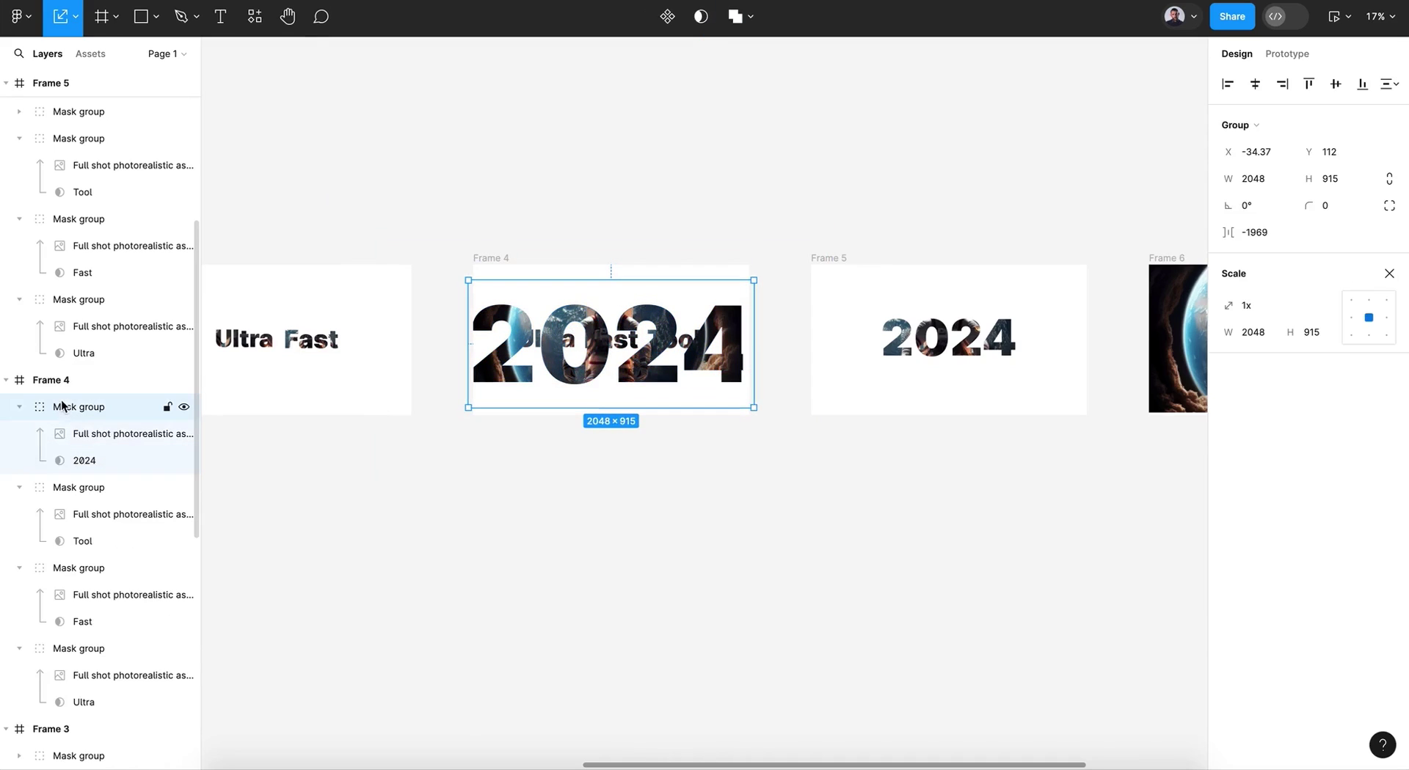
left_click(12, 414)
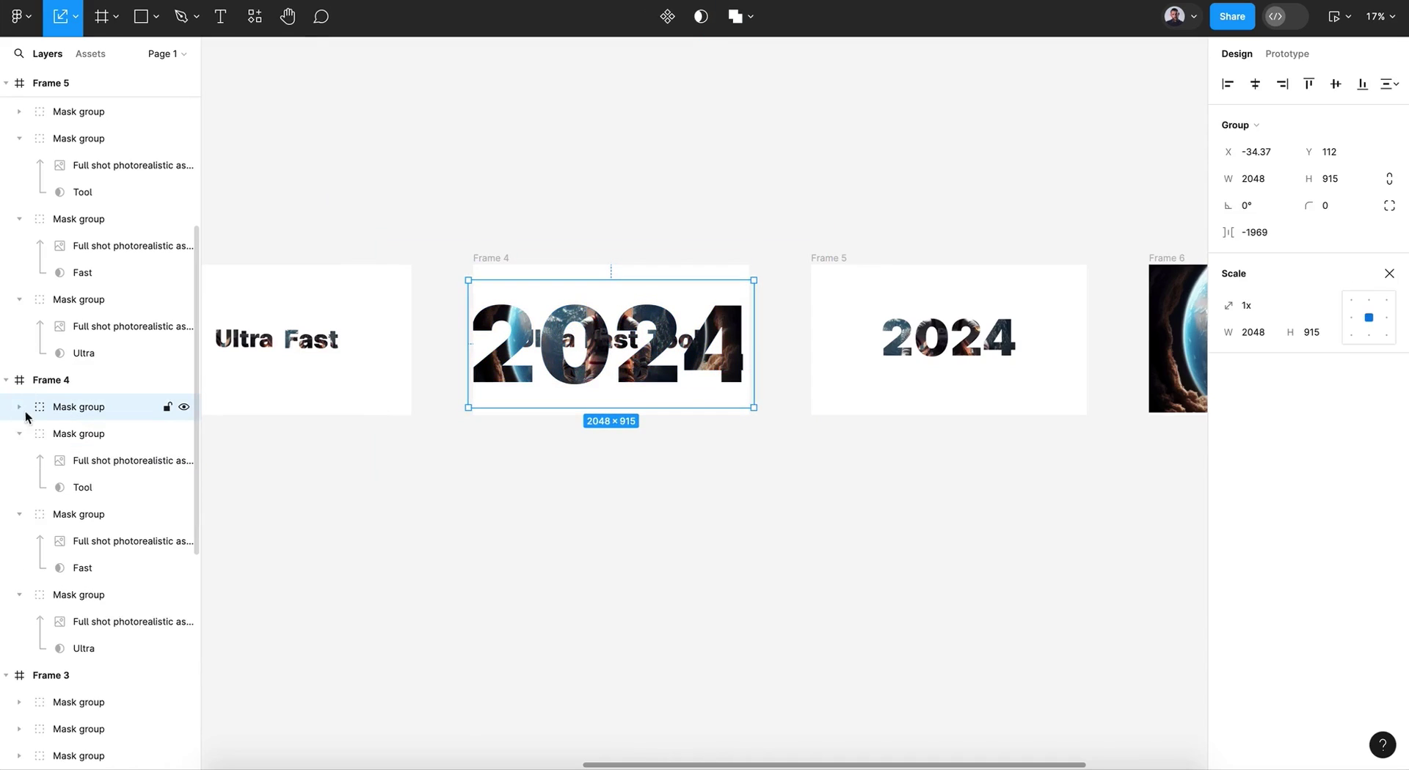
Set the pasted 2024 group's layer opacity to 0%
left_click(1388, 273)
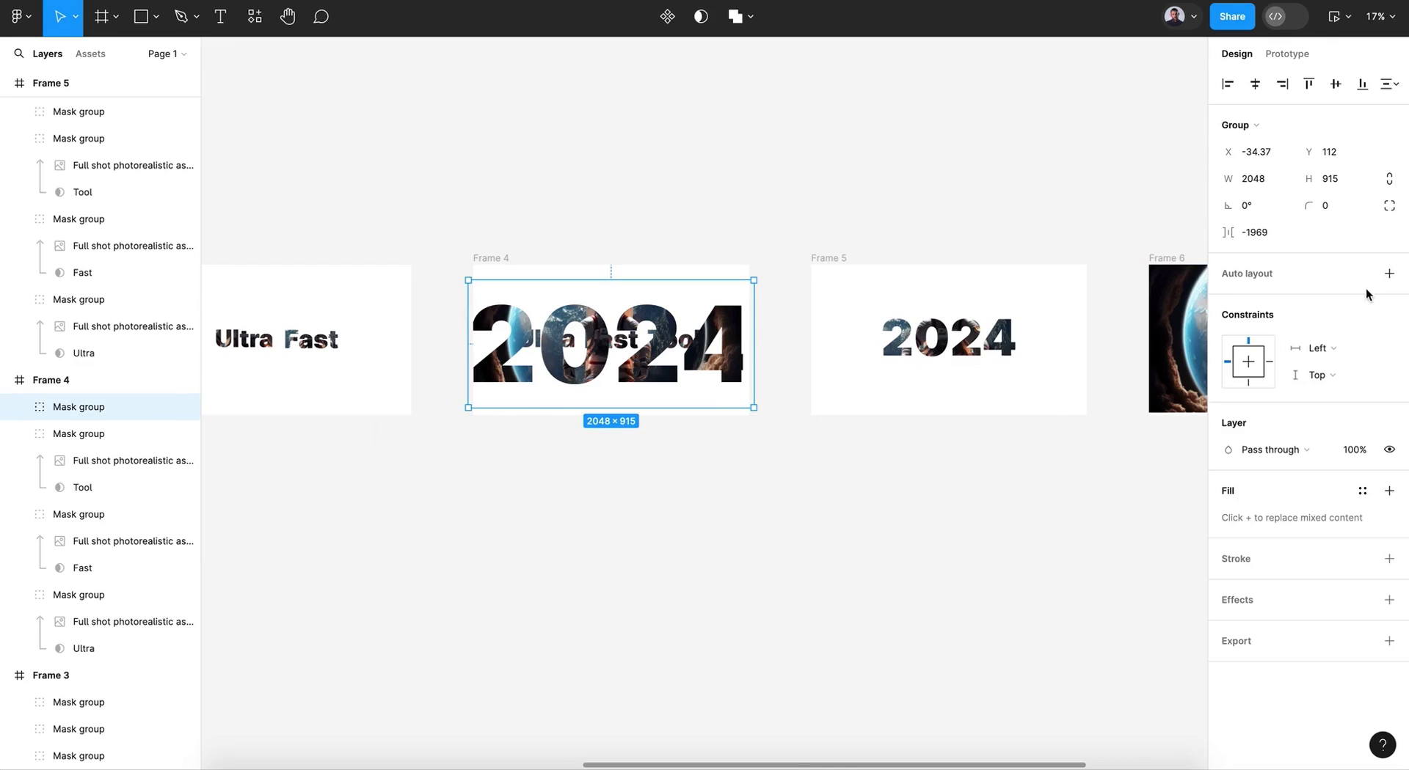
left_click(1354, 452)
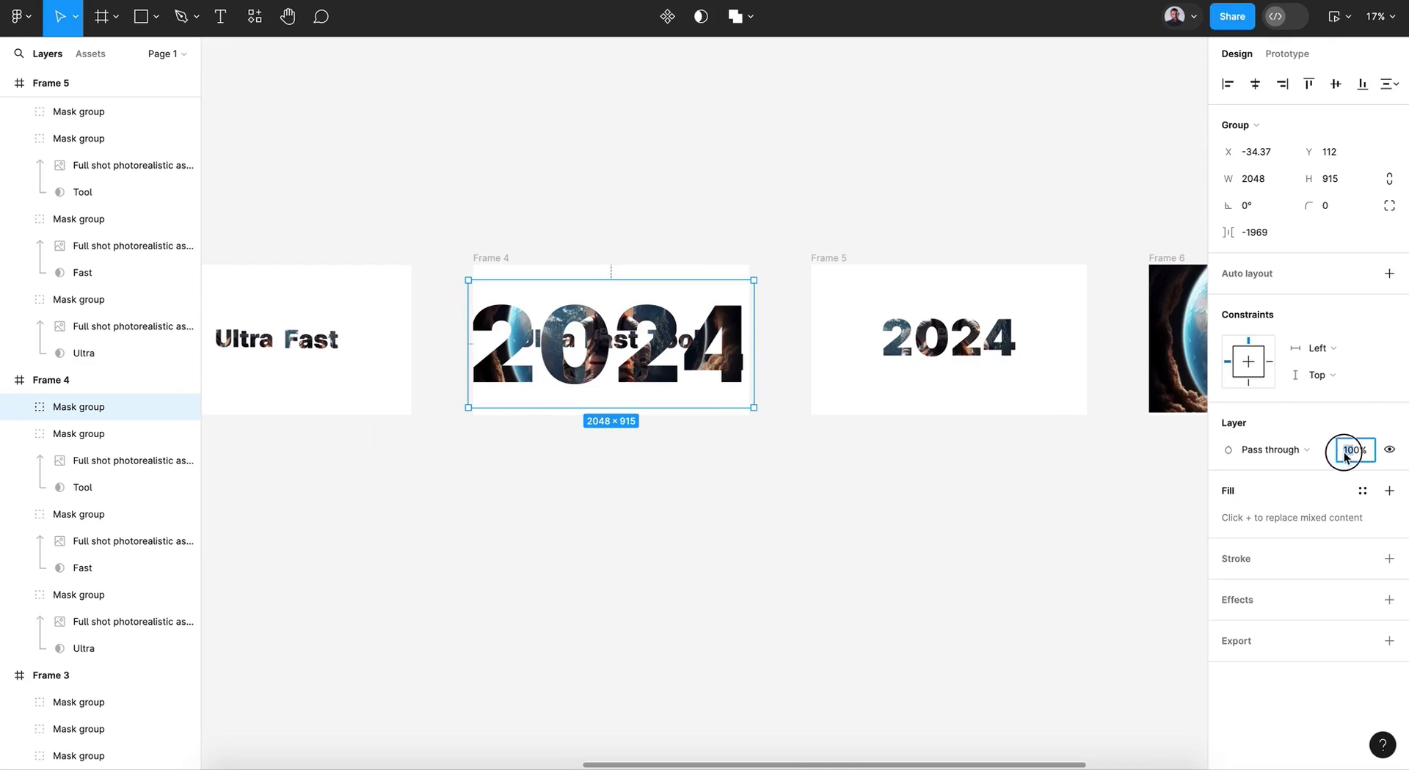
type("0")
key("Return")
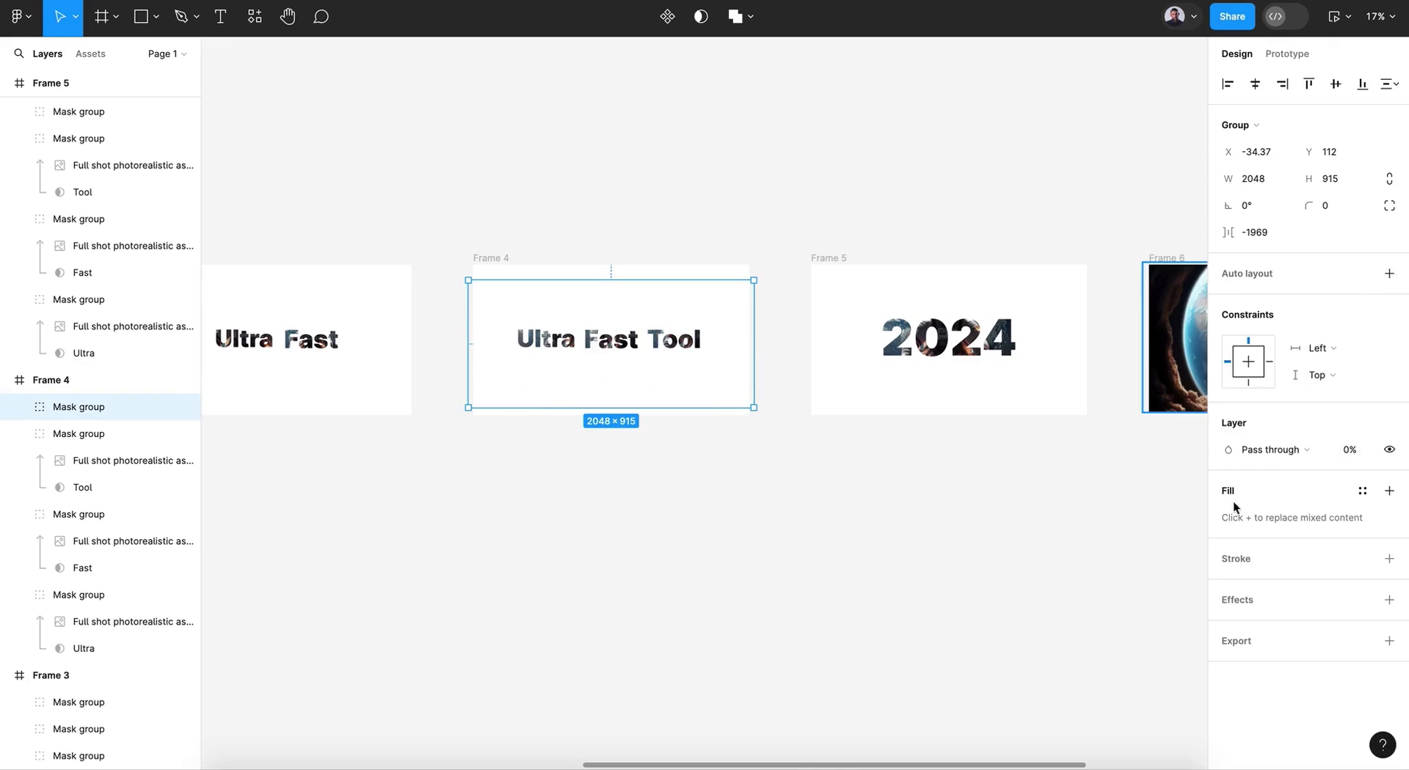
left_click(989, 559)
Scale the 2024 text mask layer inside Frame 5's group to 761×340 and align it horizontally centred
scroll(991, 559, "right", 5)
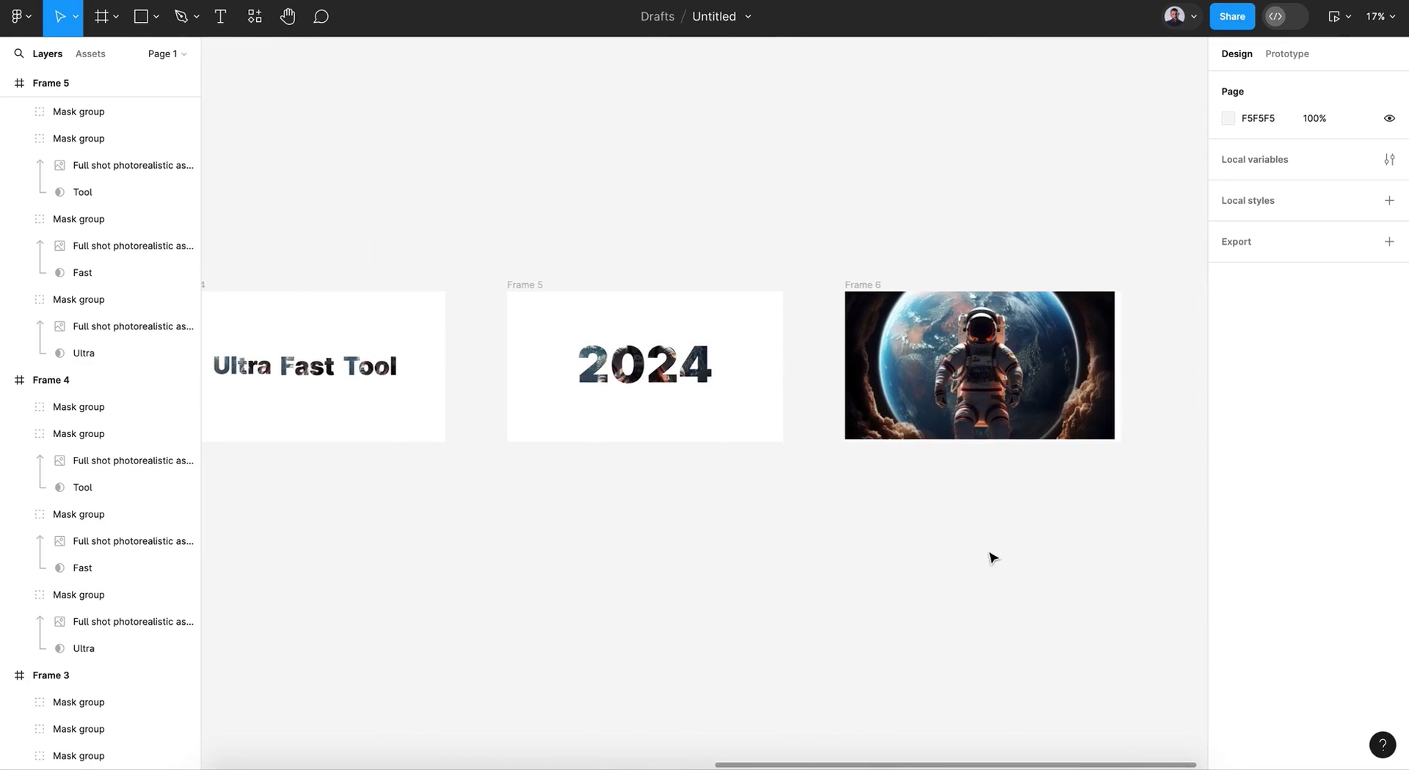
left_click(671, 362)
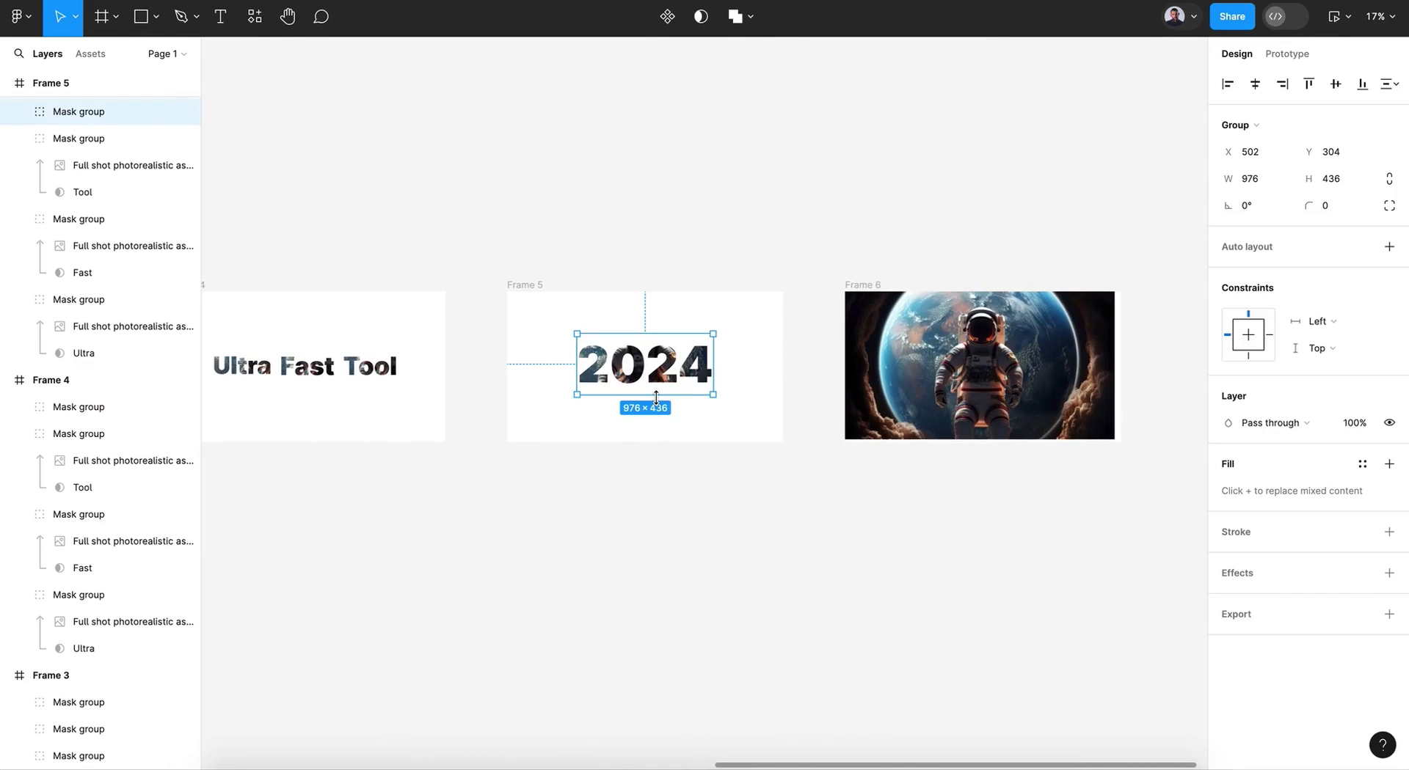
key("k")
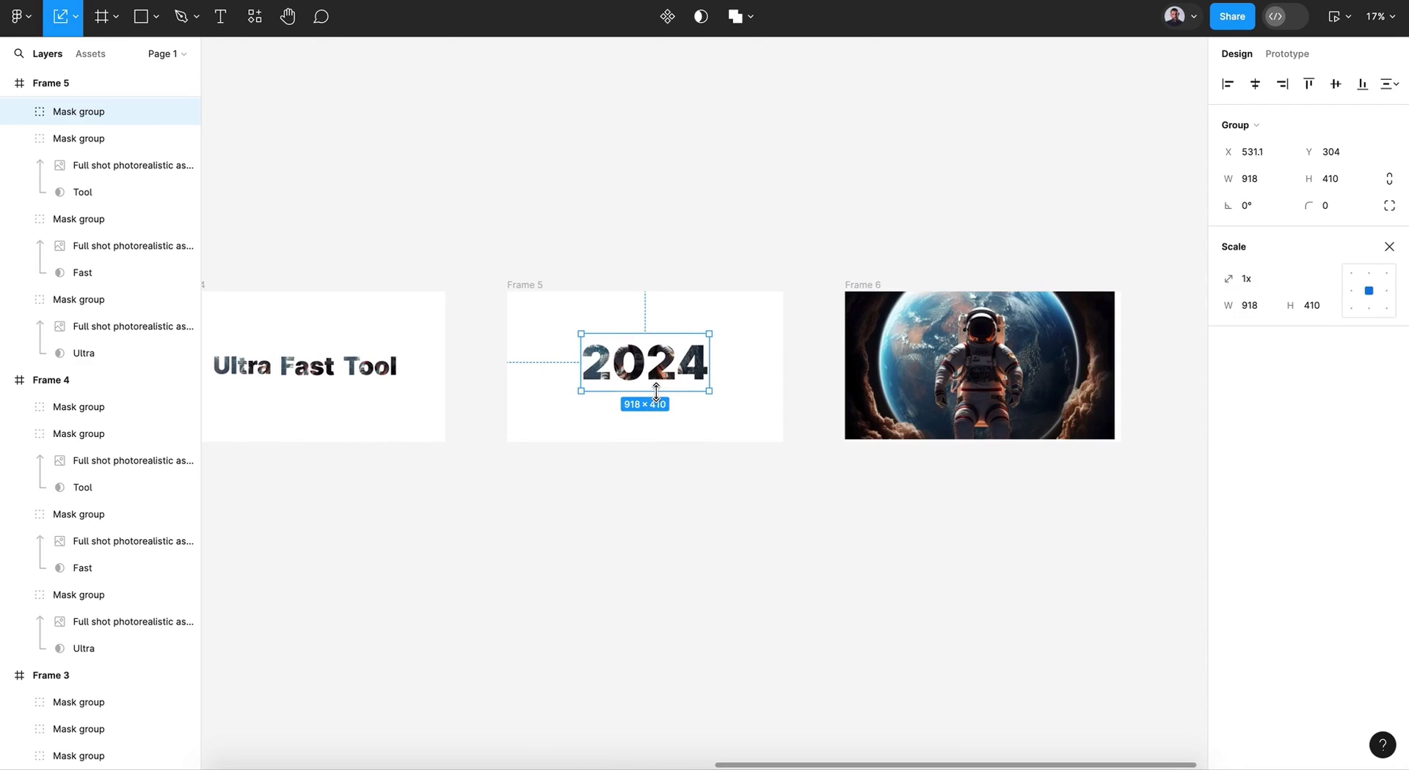
double_click(656, 381)
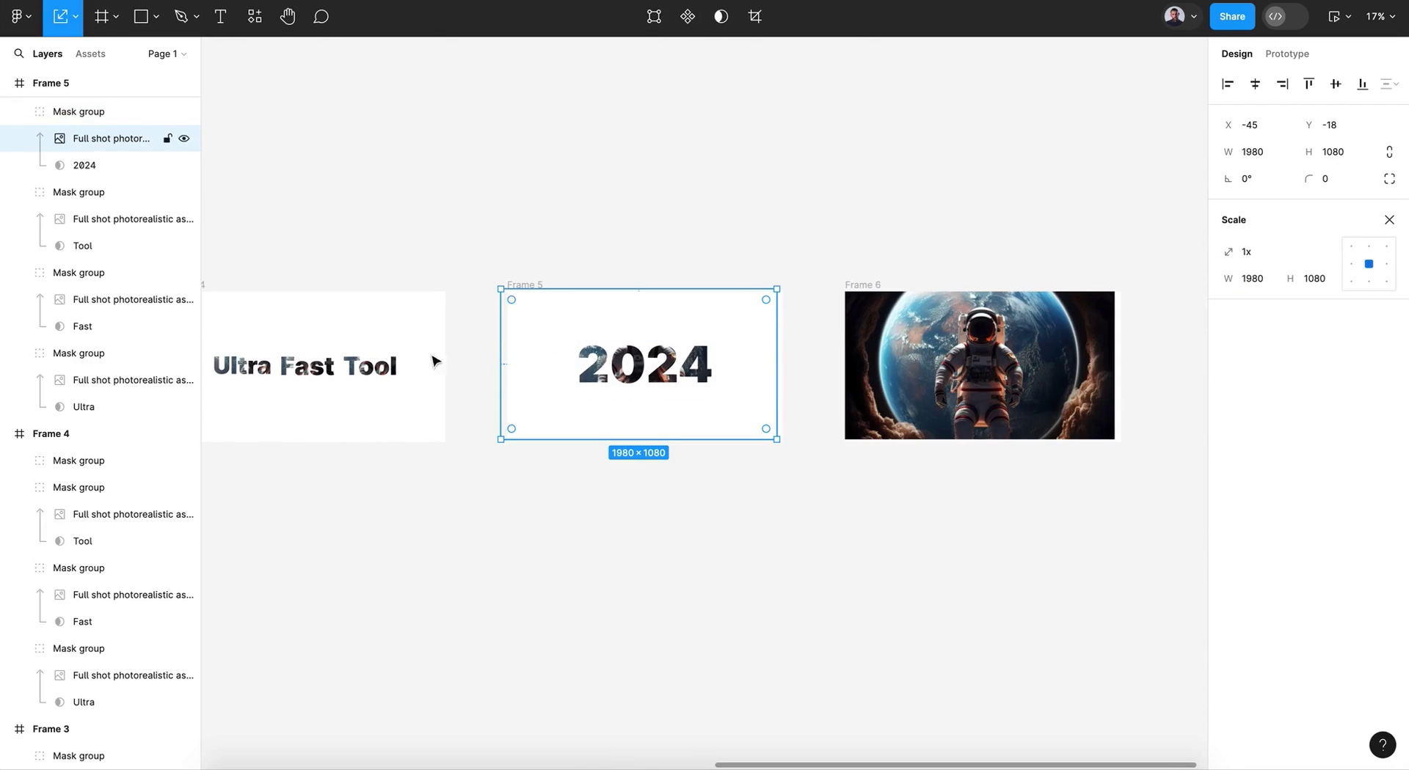
left_click(116, 180)
left_click(115, 175)
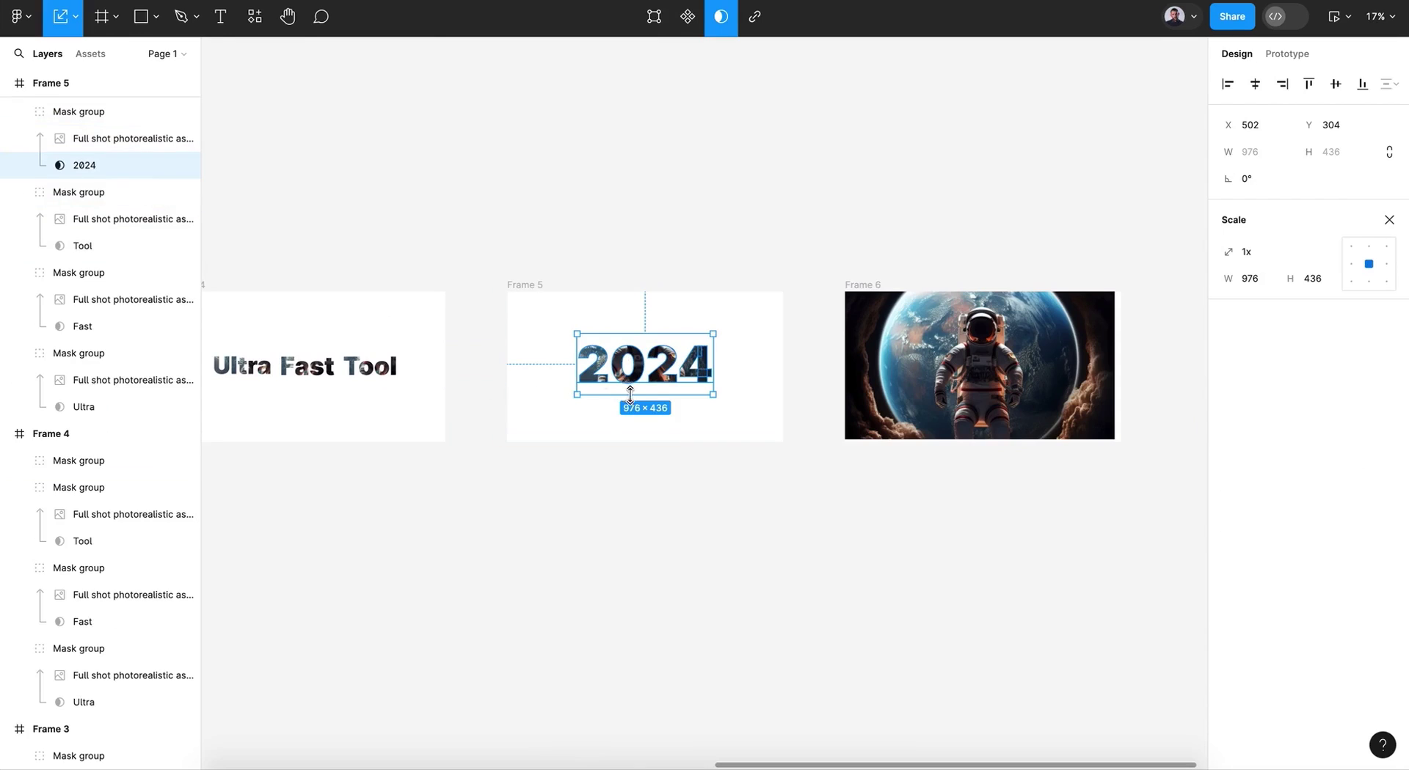
left_click_drag(632, 396, 632, 384)
left_click(1254, 84)
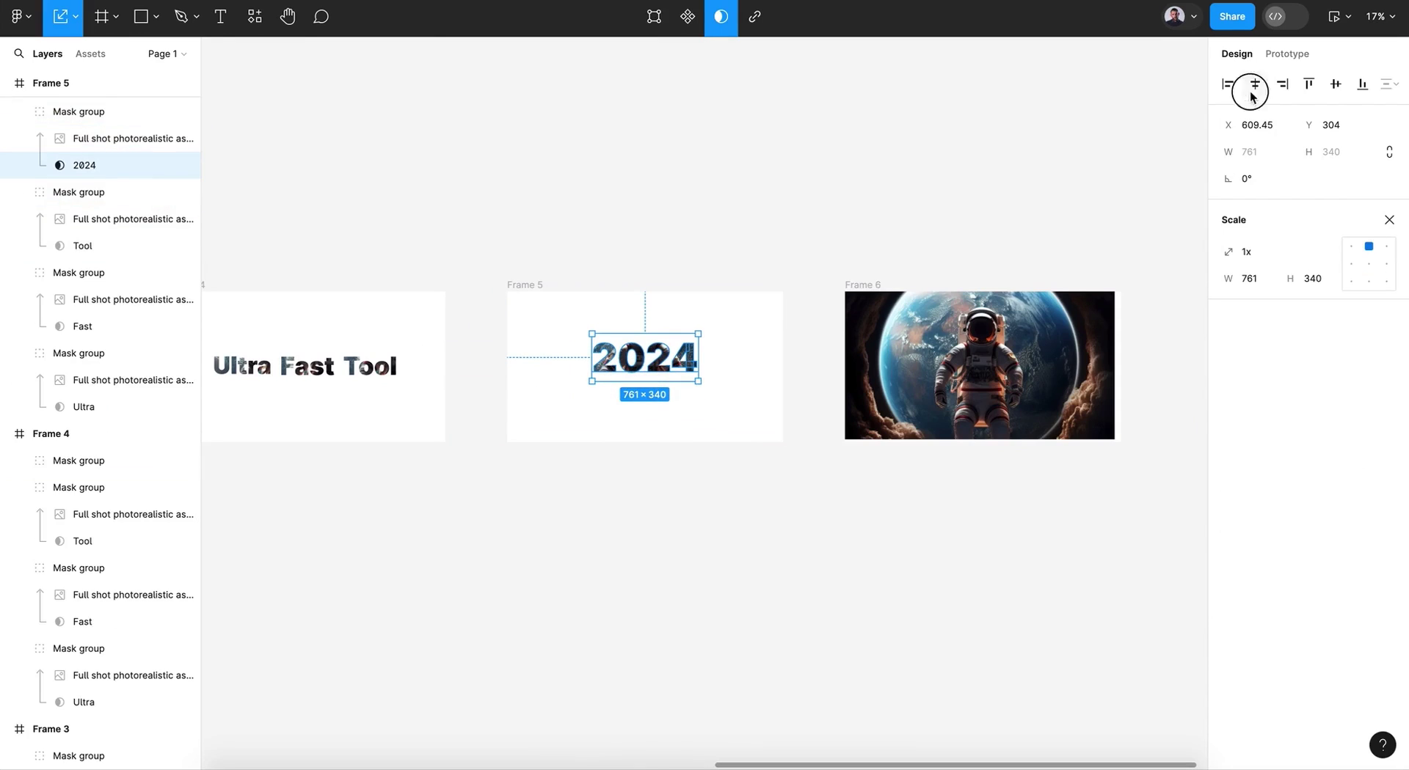
left_click(717, 522)
left_click_drag(670, 375, 668, 377)
Select the astronaut image in Frame 6 and align it to the frame's left and top edges
left_click(1002, 259)
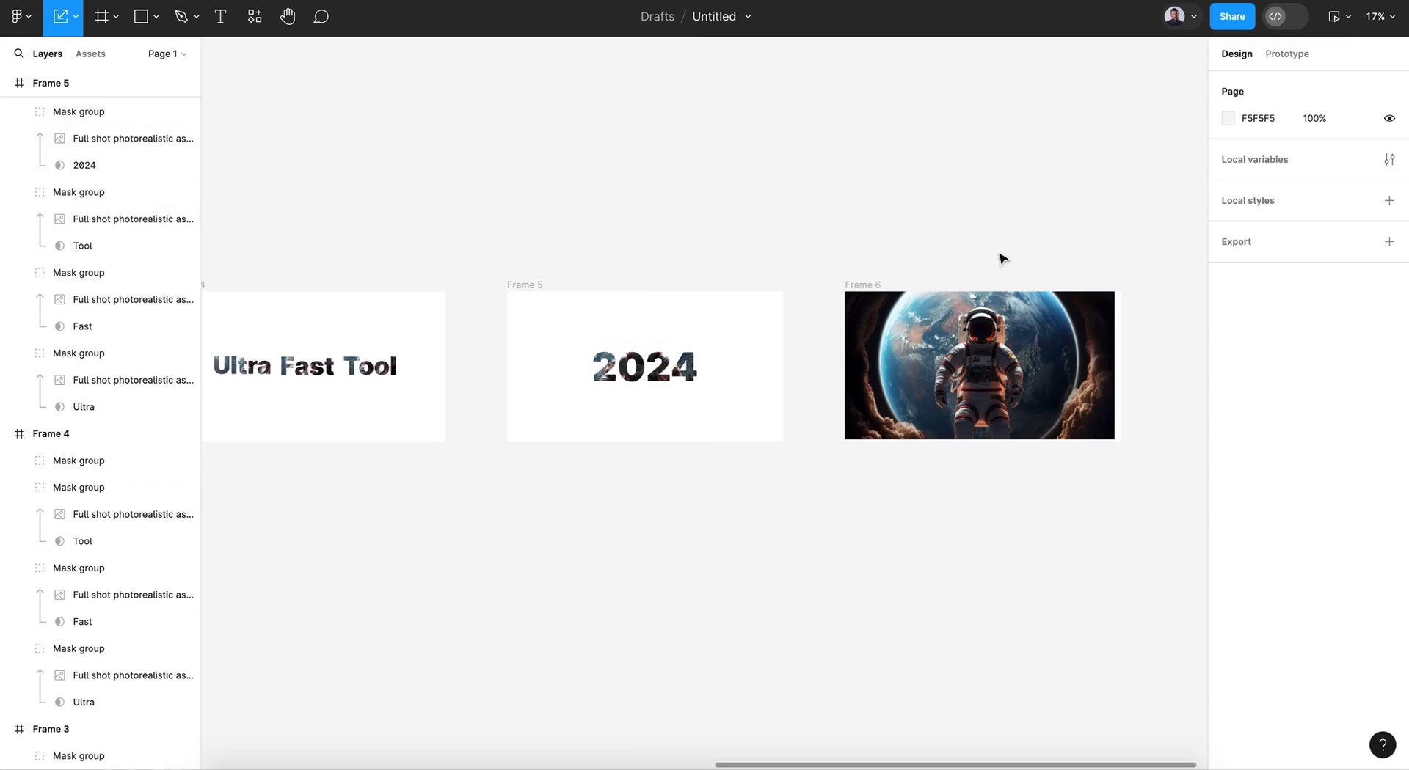
left_click(1334, 16)
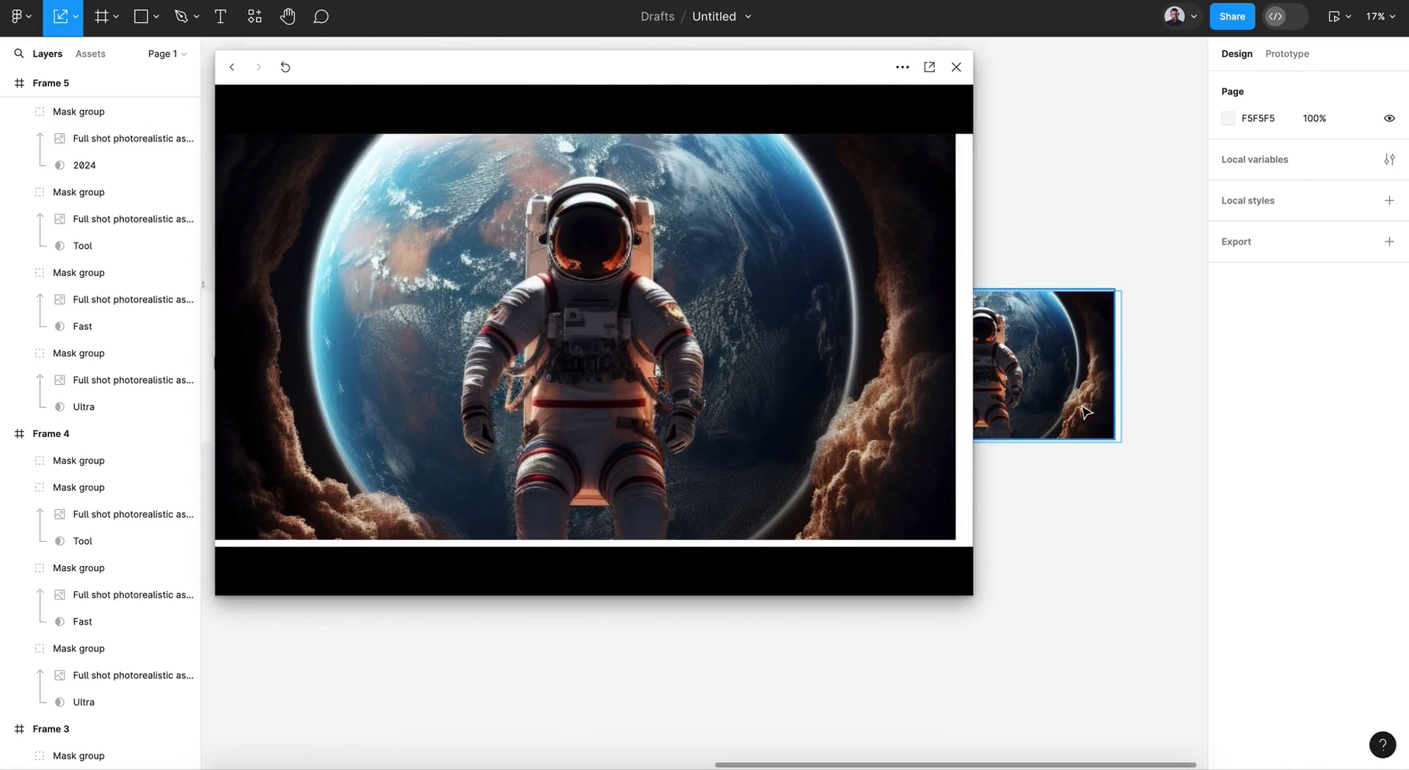
key("ctrl+v")
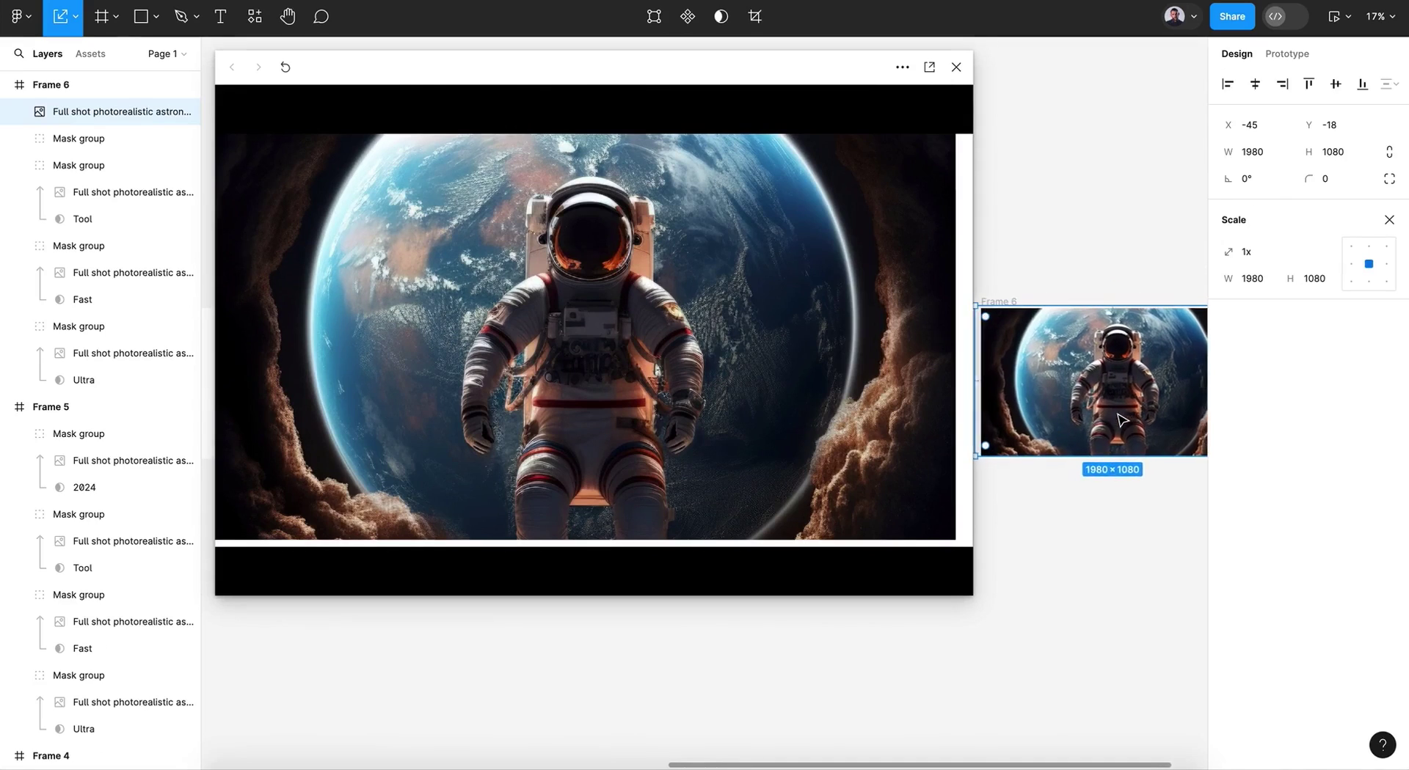
scroll(1118, 415, "left", 2)
left_click(1226, 84)
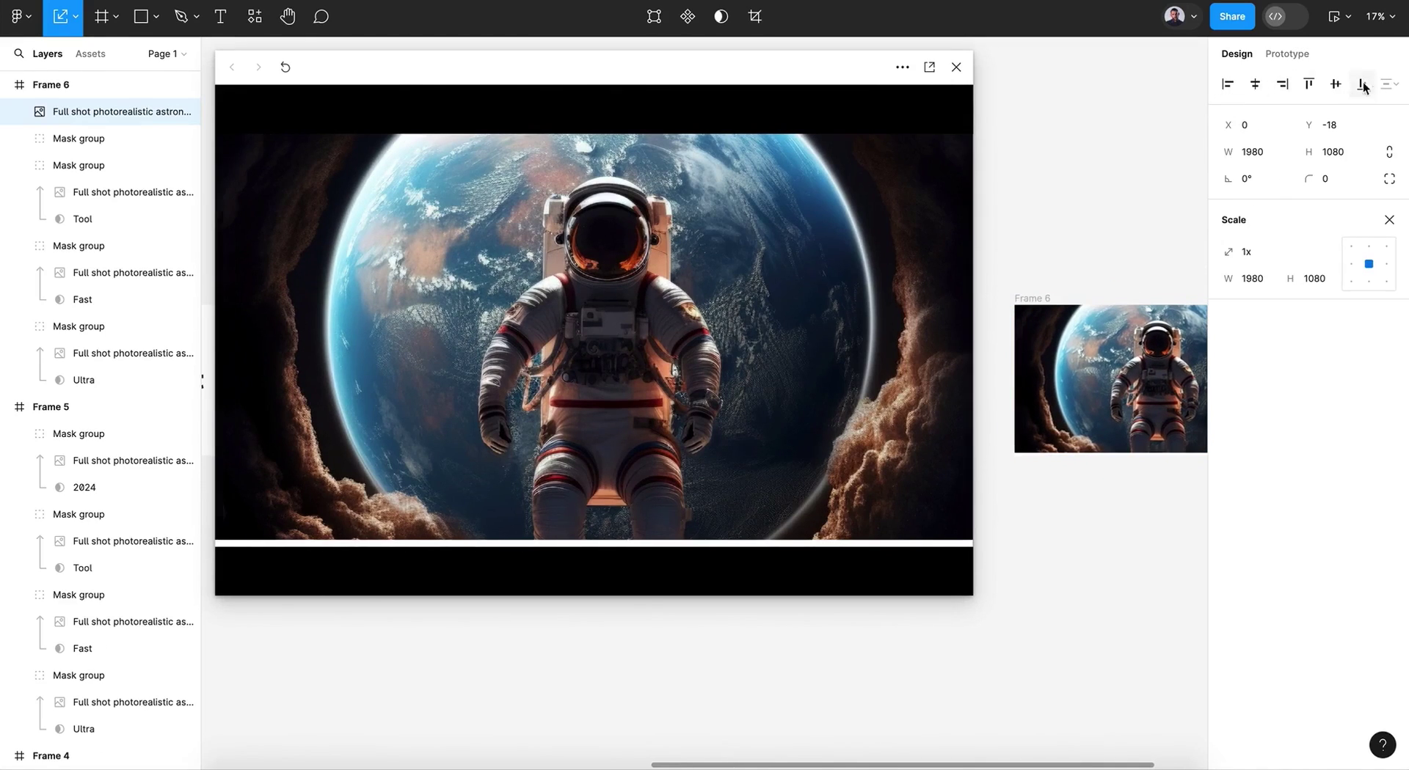
left_click(1308, 84)
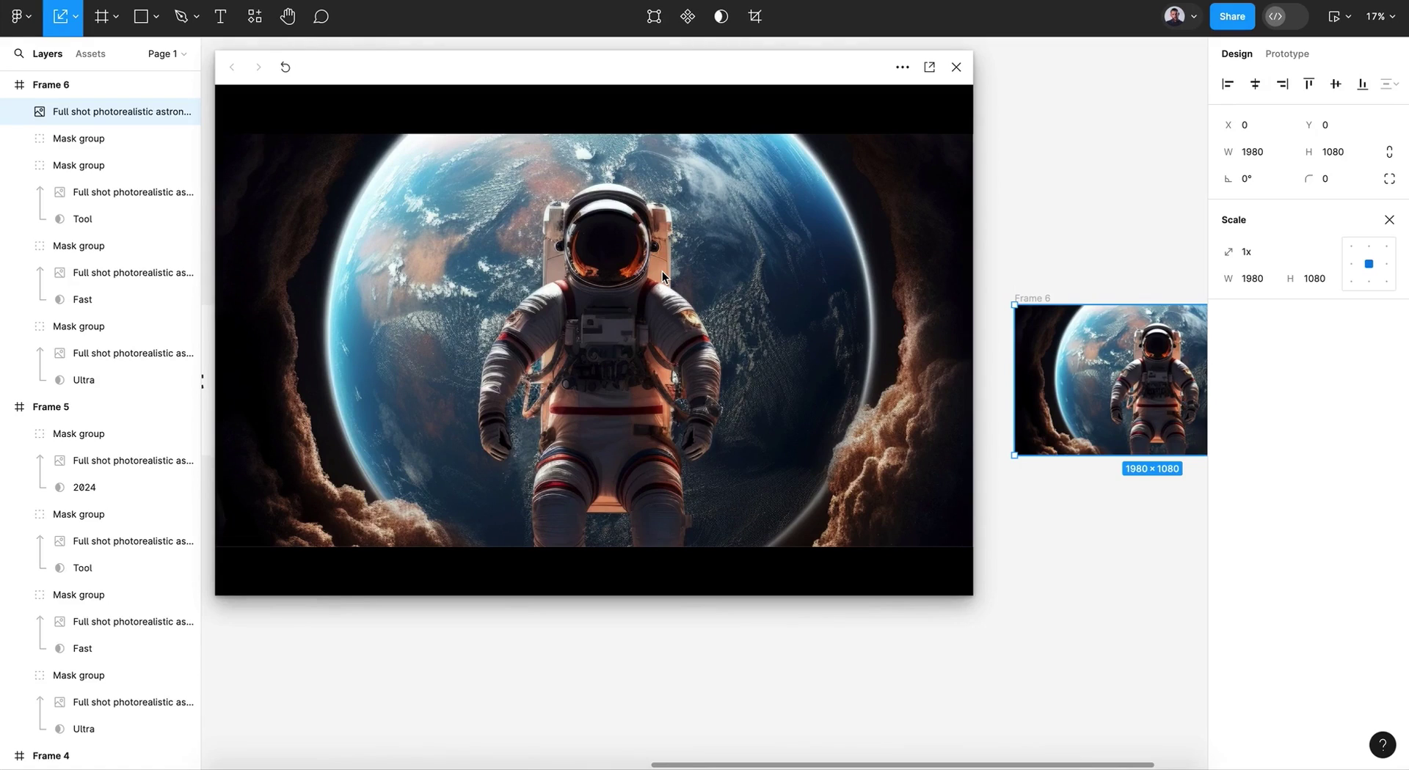
Restart the prototype preview to check the aligned image, then close it
left_click(289, 65)
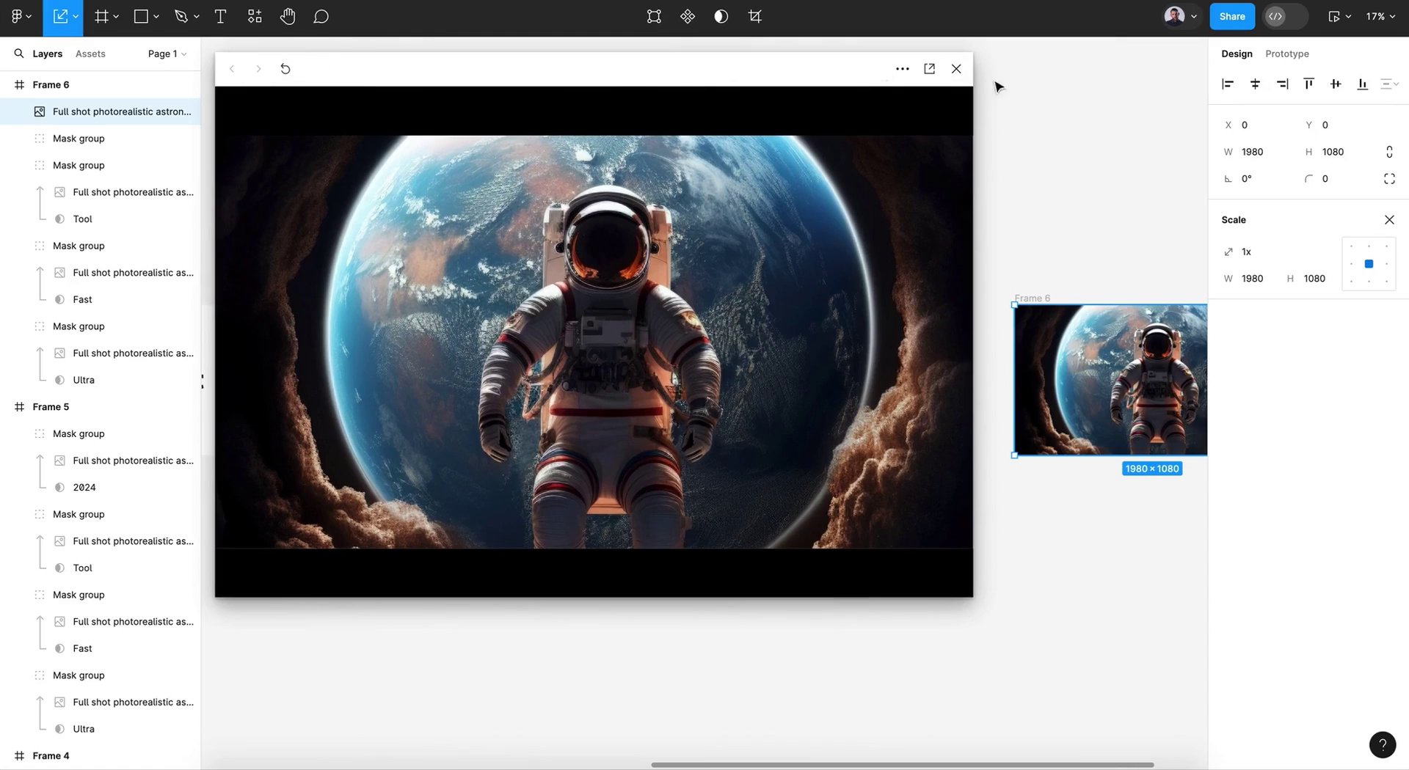
left_click(1003, 96)
left_click(288, 68)
left_click(956, 69)
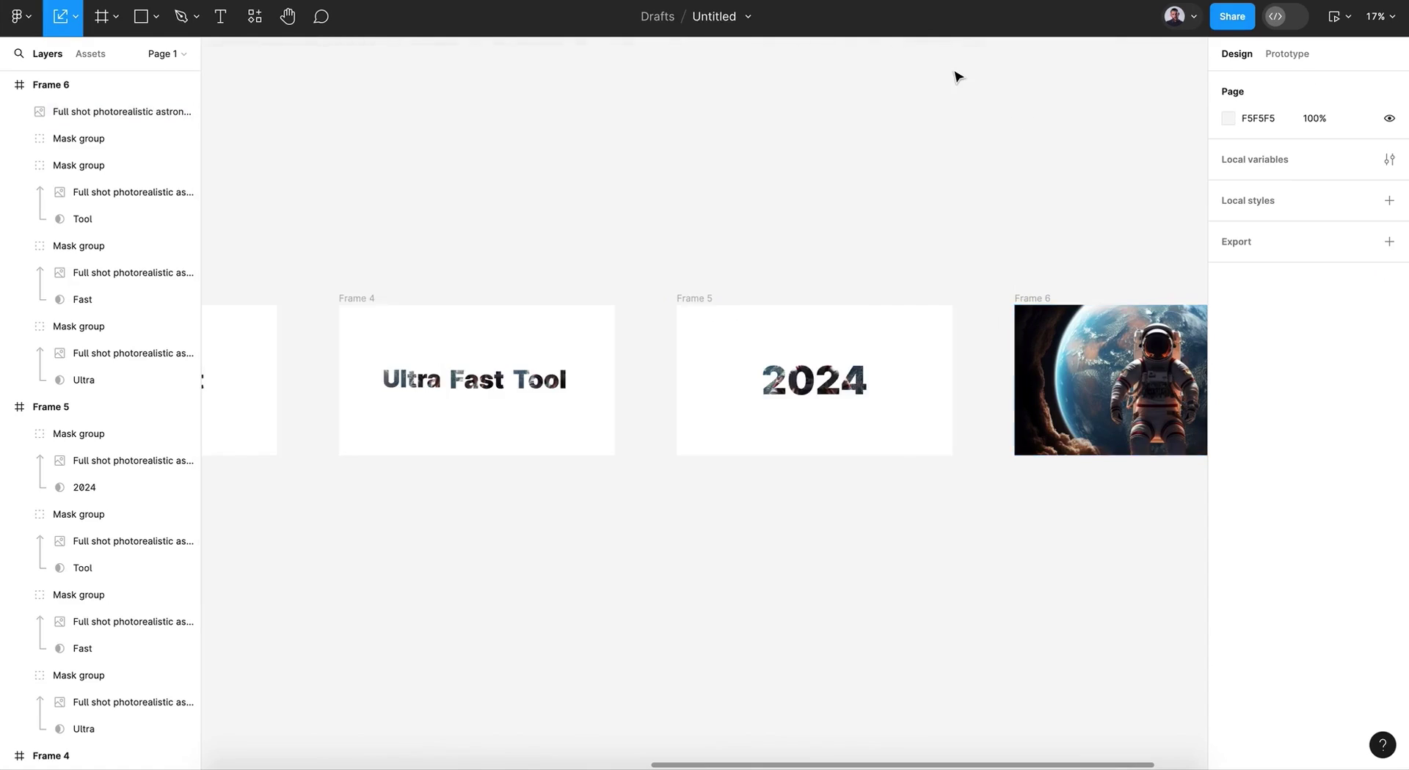
scroll(950, 75, "left", 10)
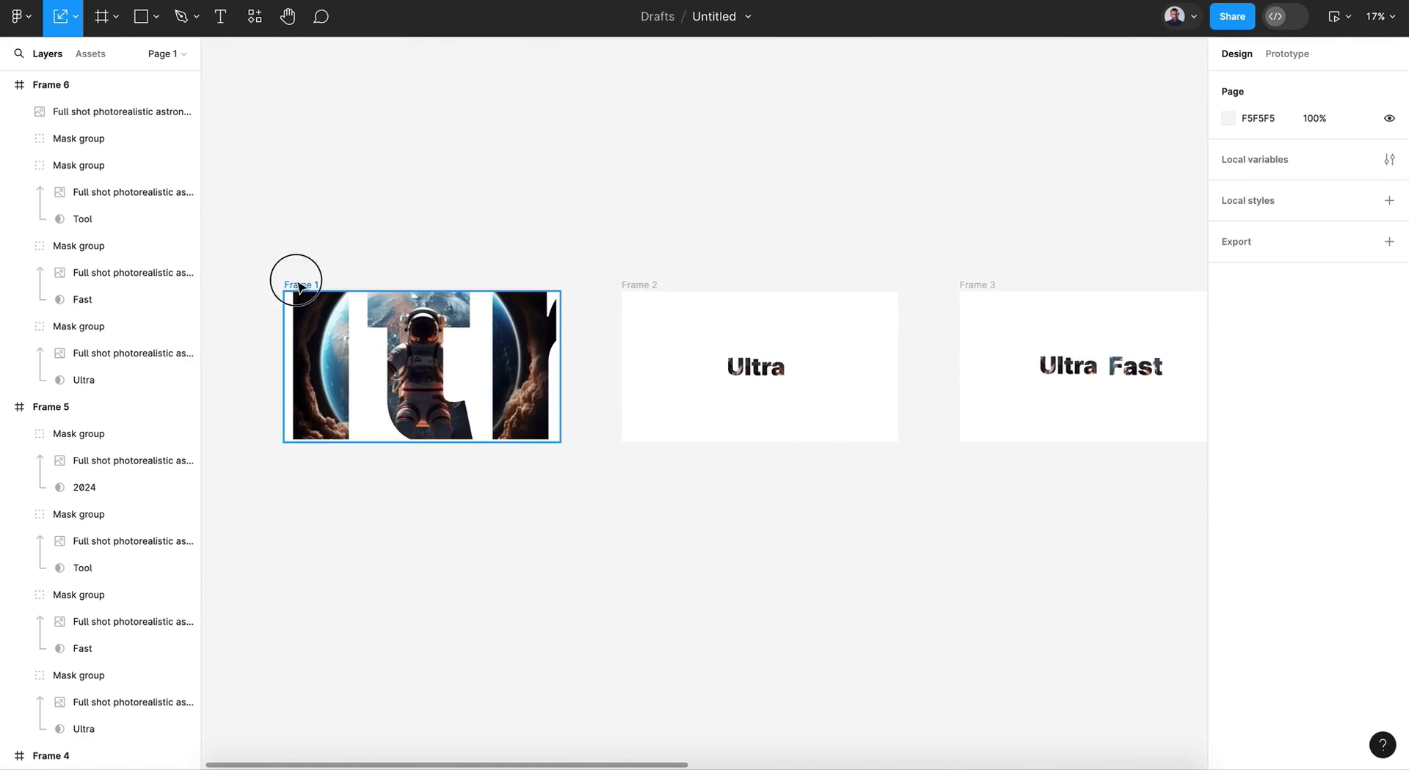
Preview the prototype starting from Frame 1, then close it
left_click(301, 286)
left_click(1331, 20)
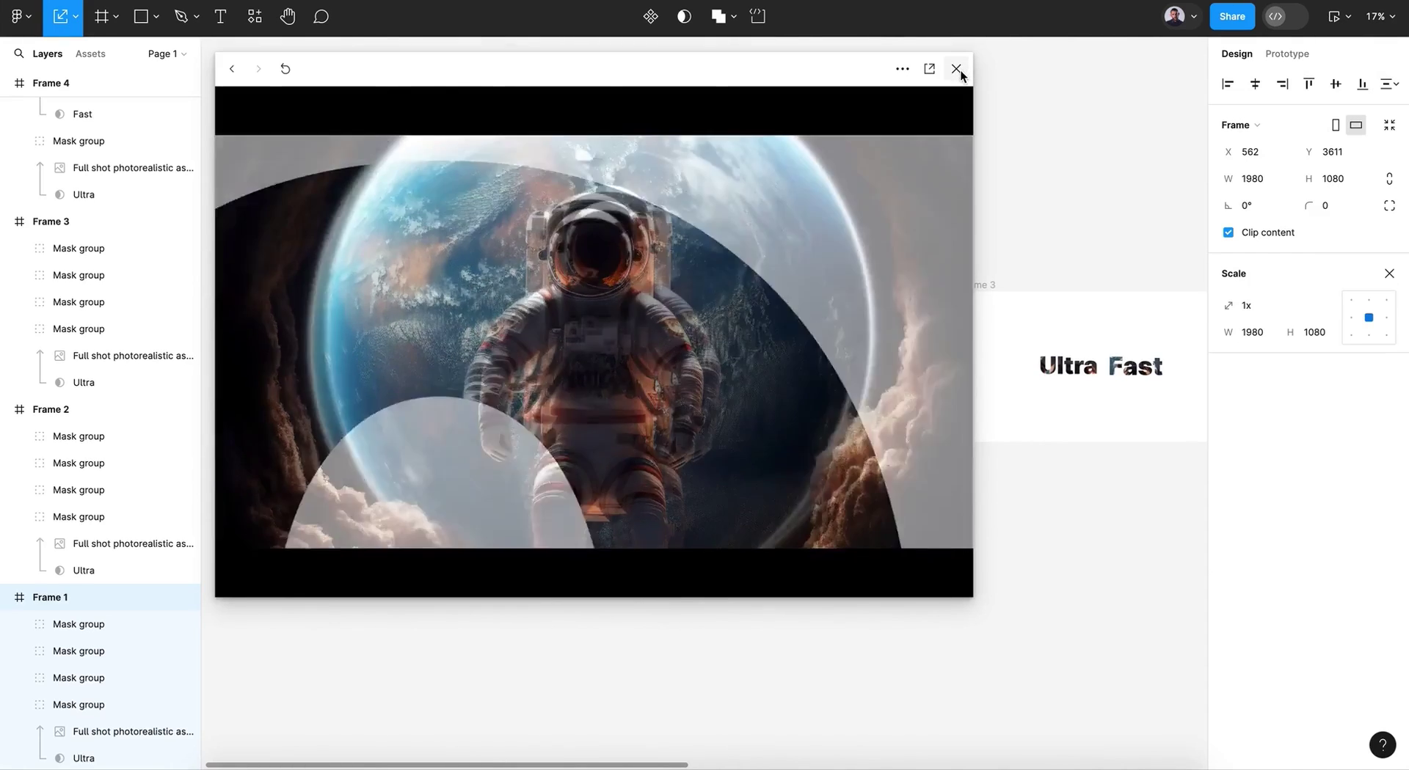
left_click(958, 72)
Delete the extra mask group from Frame 2 and one mask group from Frame 3
left_click(645, 291)
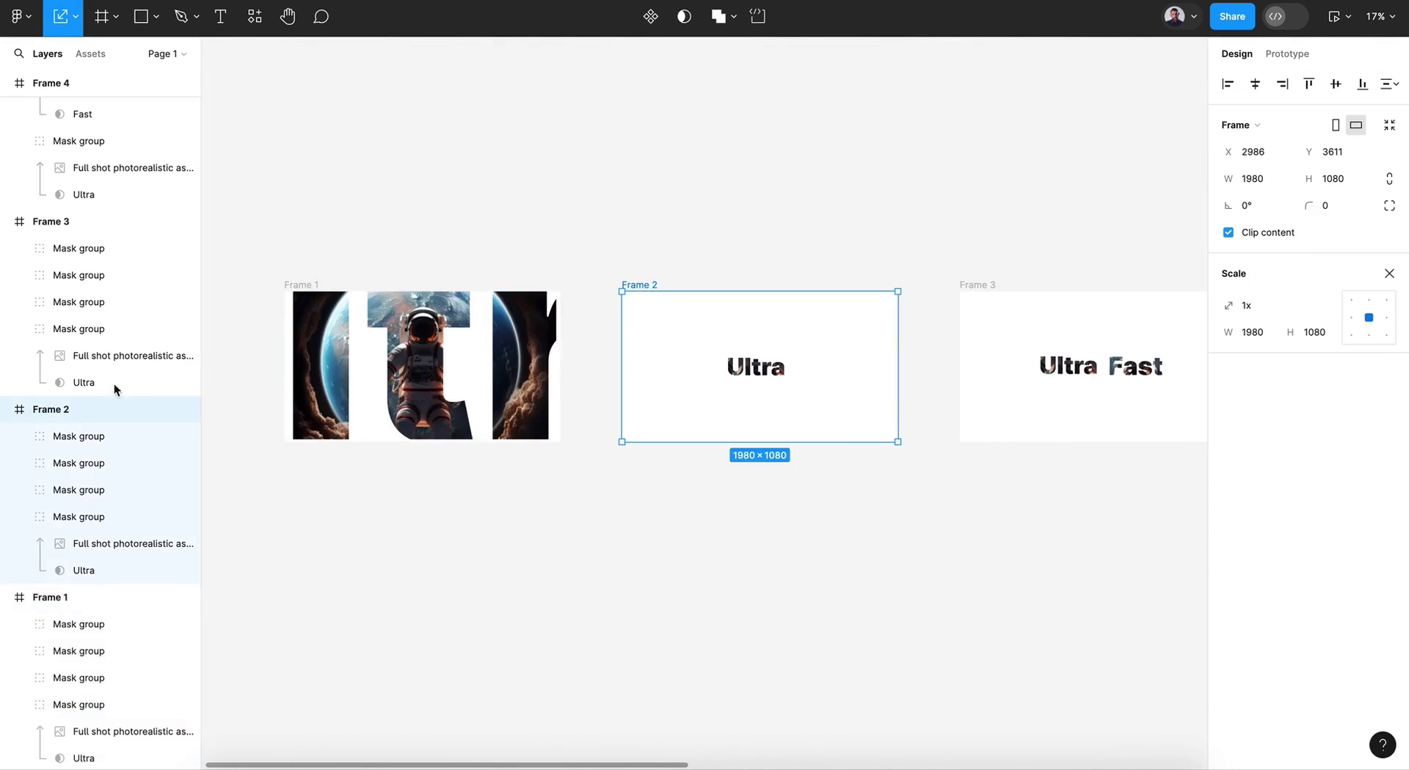
left_click(58, 438)
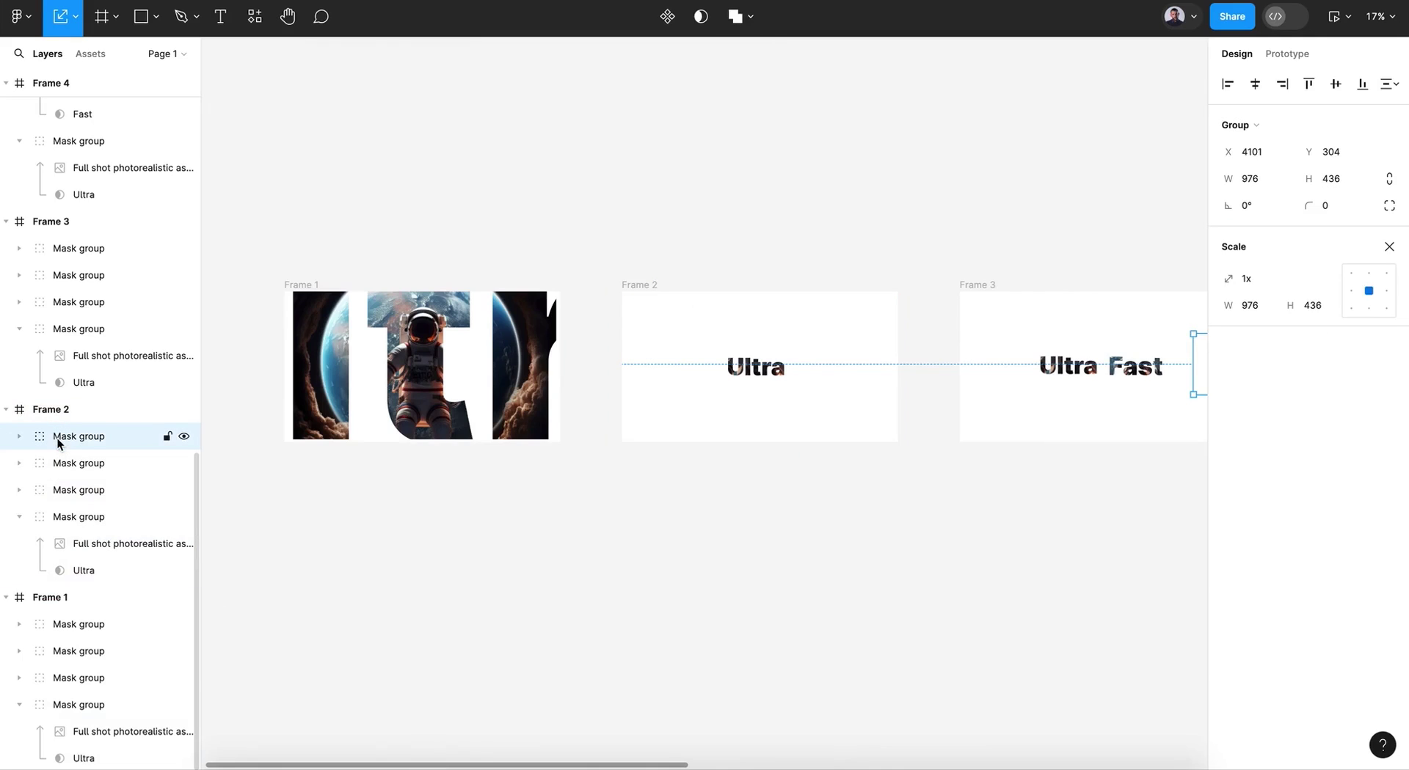
key("Delete")
scroll(857, 459, "right", 3)
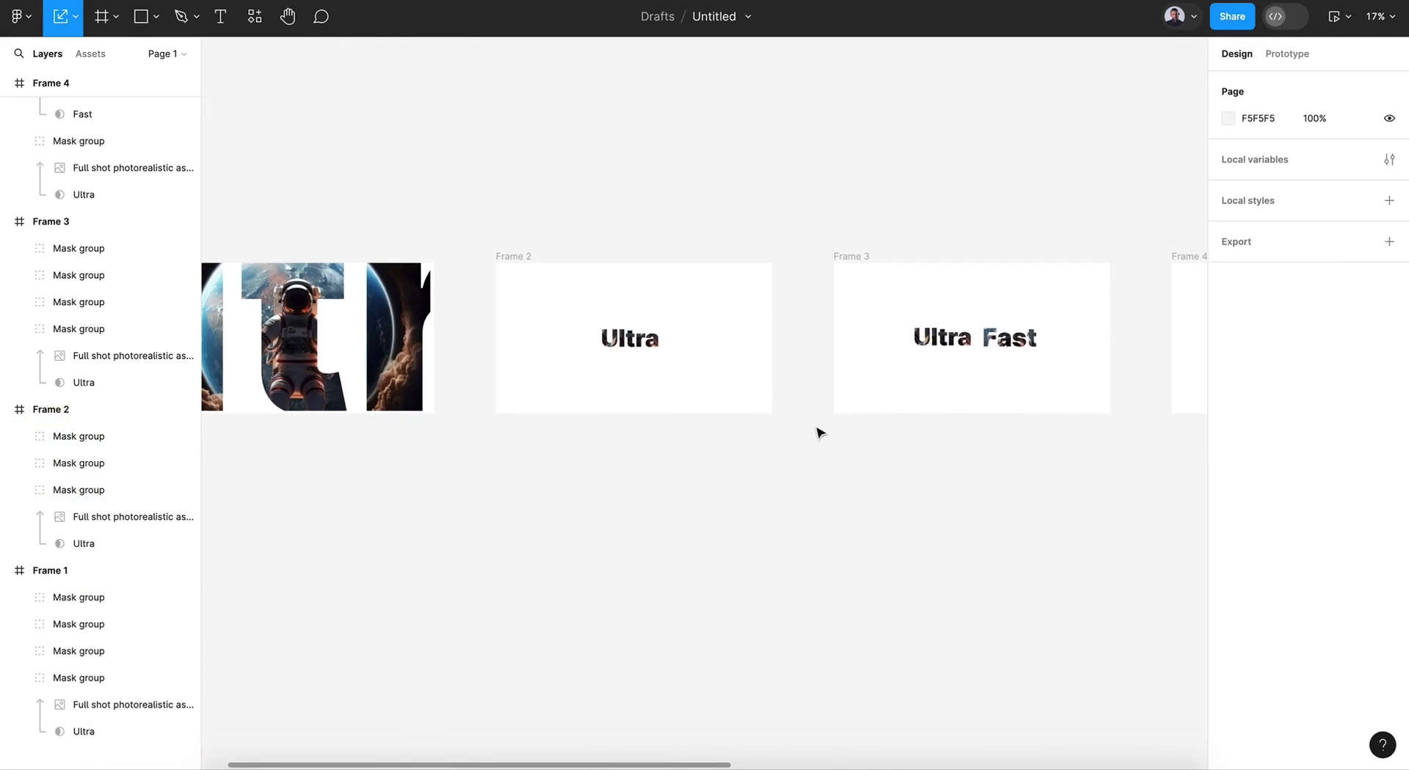
left_click(851, 257)
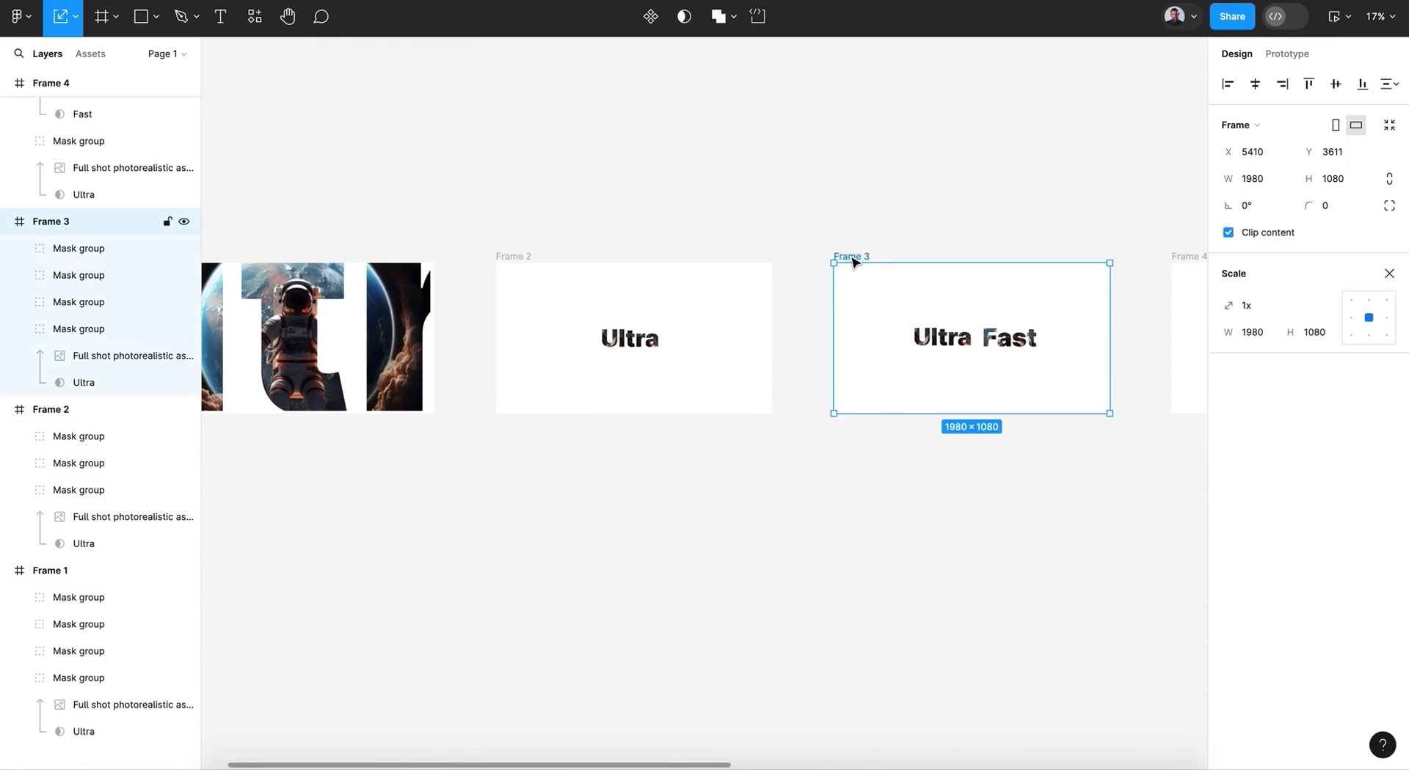
left_click(143, 252)
key("Delete")
left_click(694, 593)
scroll(695, 595, "right", 5)
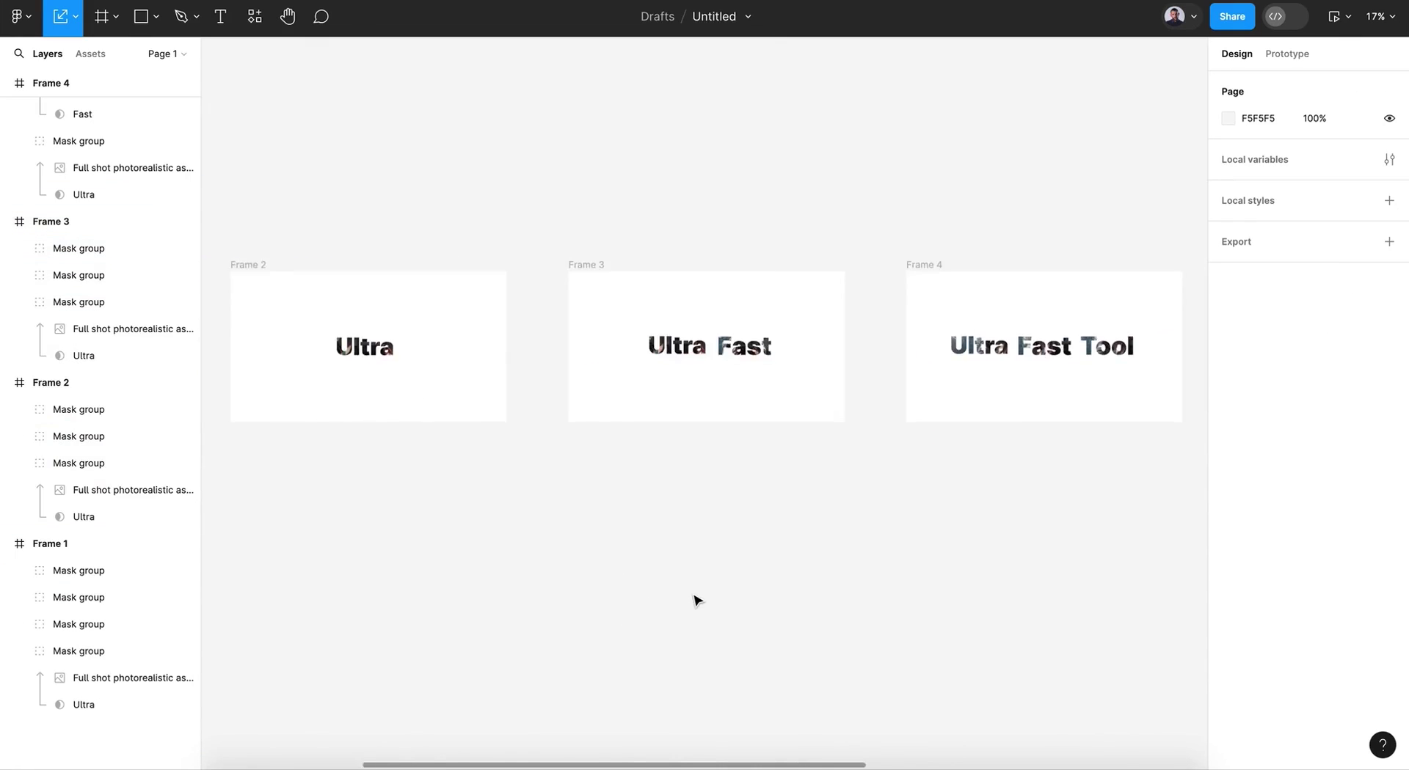
Play the prototype through 'Ultra Fast Tool' and '2024' to the astronaut photo, then scroll to Frames 5 and 6
left_click(1332, 26)
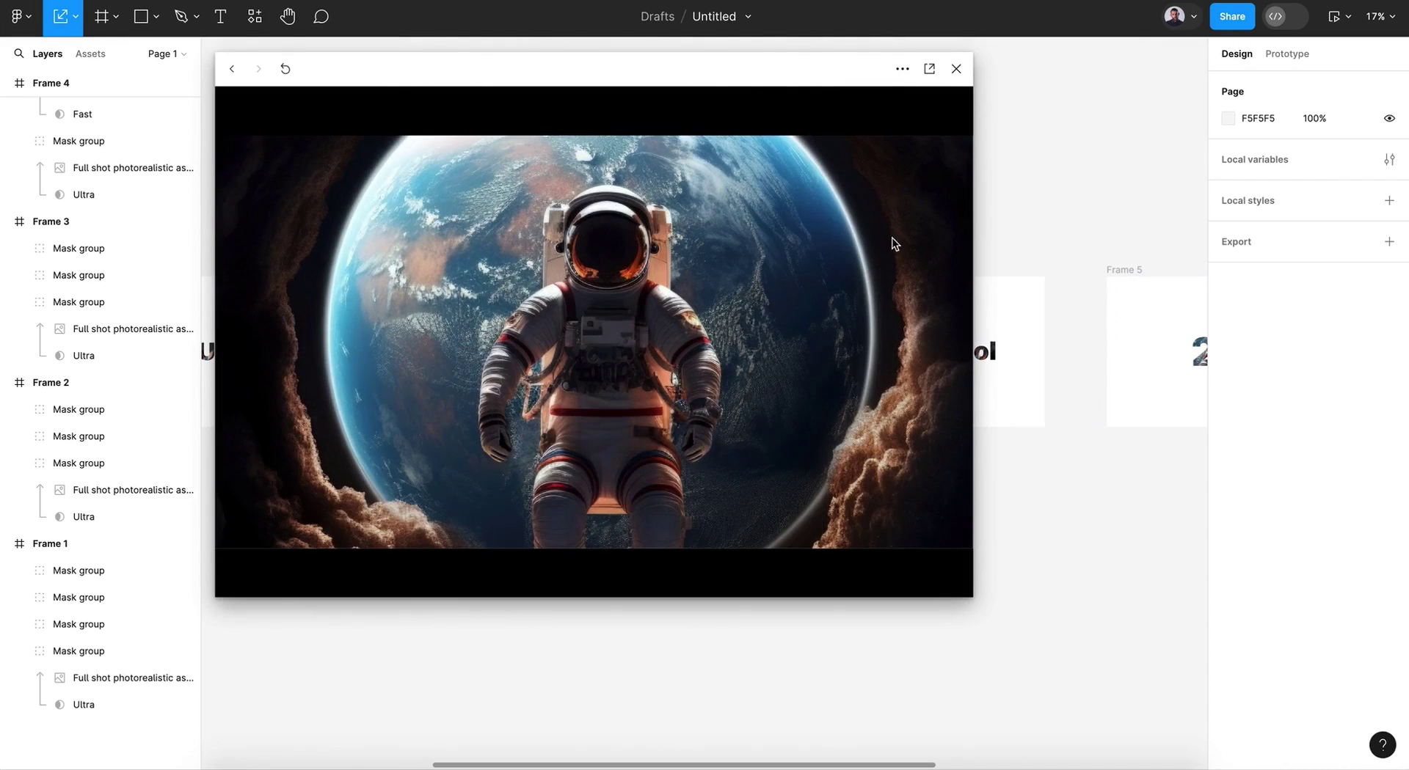
left_click(959, 66)
scroll(1056, 218, "right", 10)
left_click(220, 16)
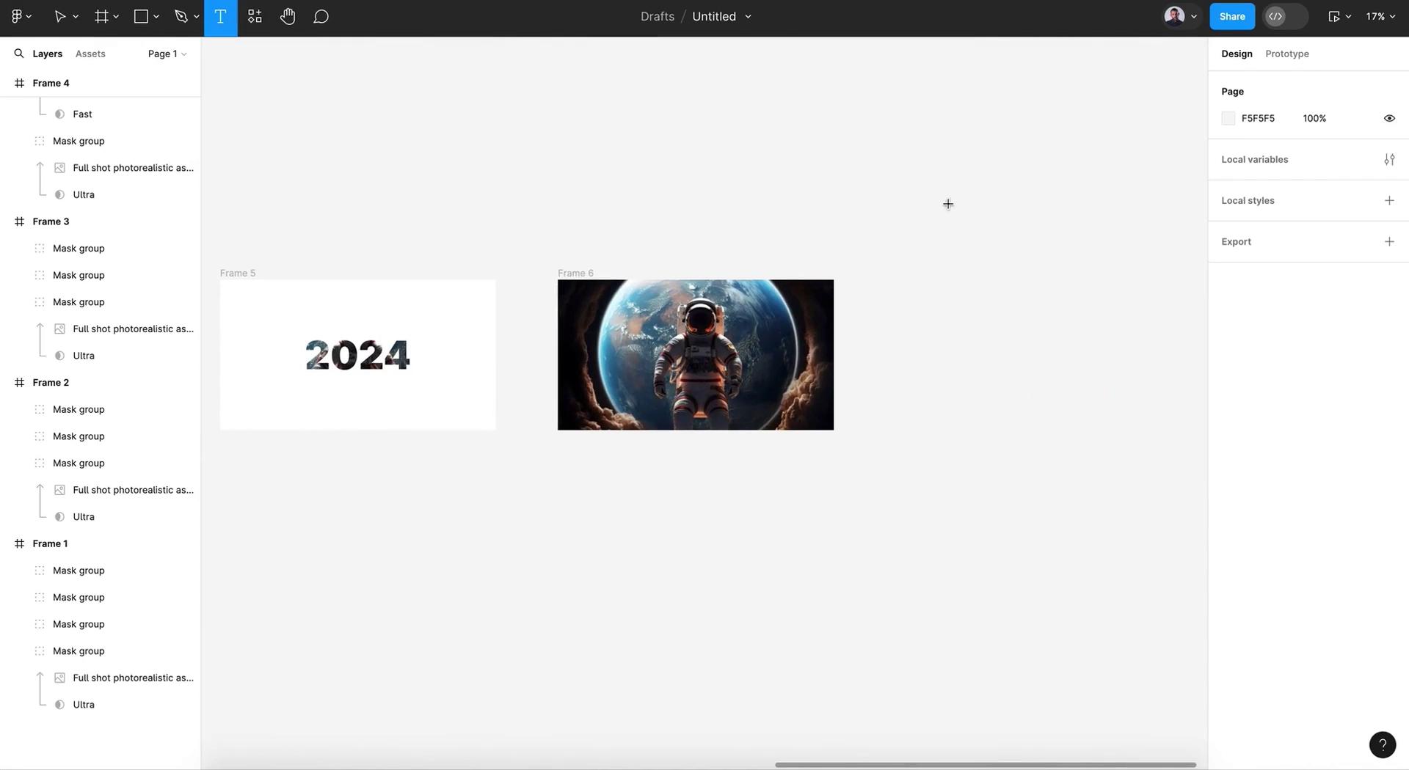
Create a 'Do More' text layer with a white FFFFFF fill
left_click(816, 122)
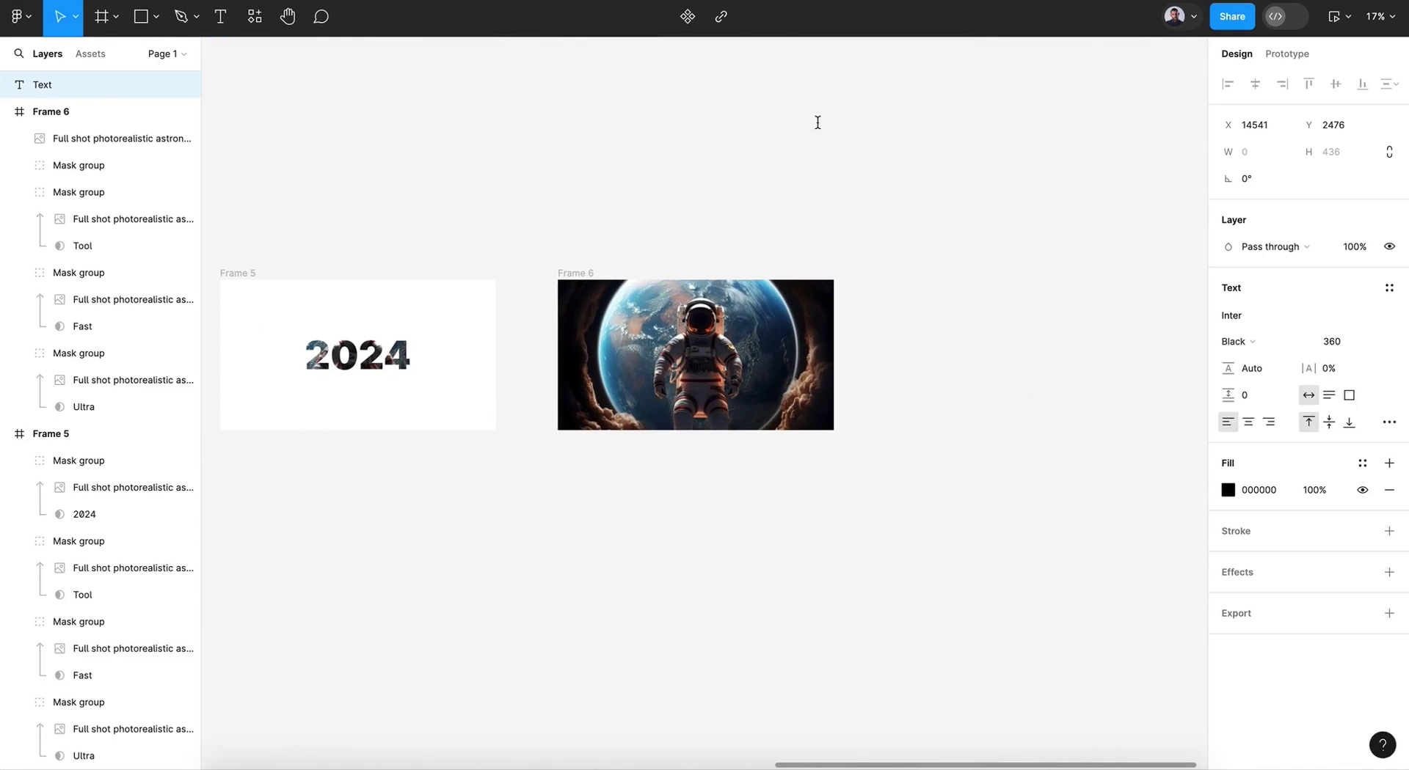
type("Do")
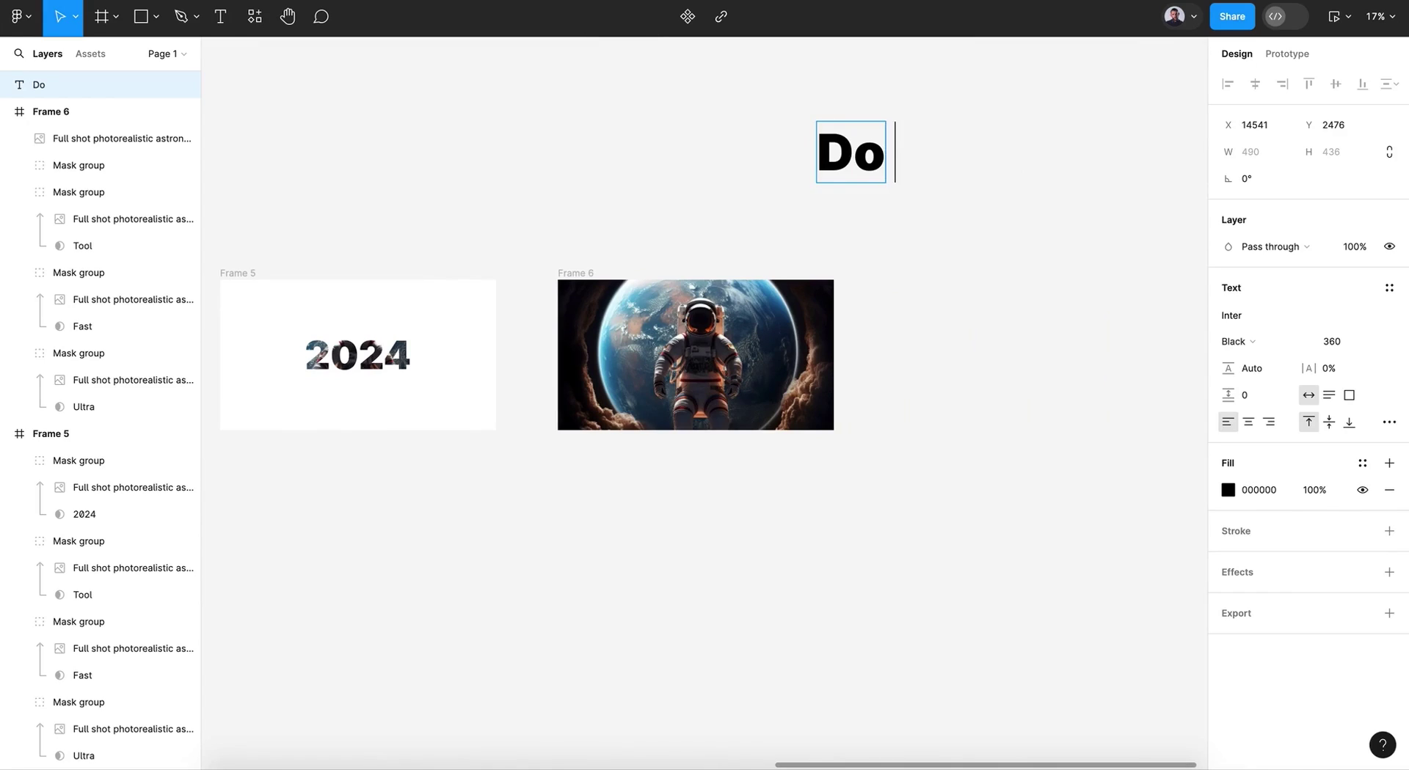
type(" More")
key("Escape")
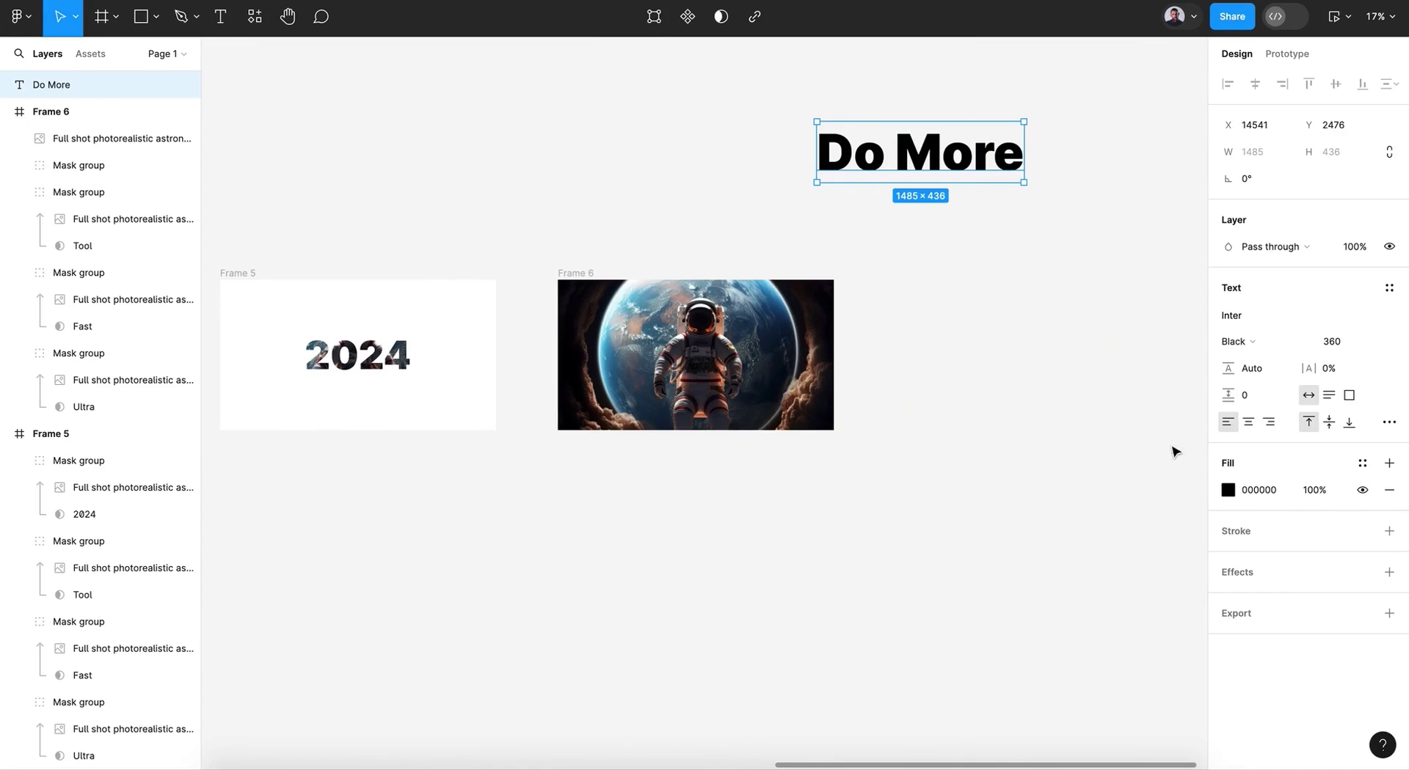
left_click(1227, 490)
type("FFFFFF")
key("Return")
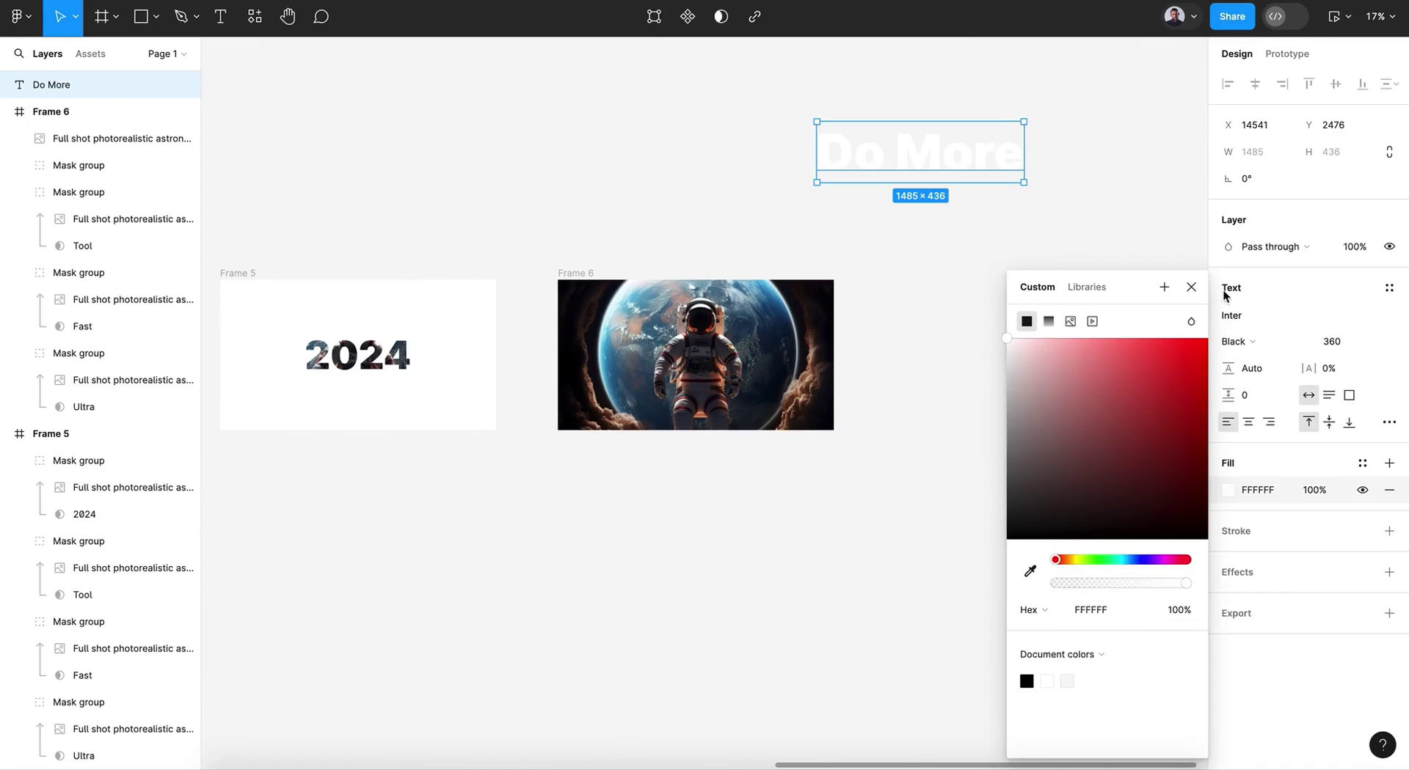
left_click(1191, 287)
Move the 'Do More' text into Frame 6 and scale it down proportionally
left_click_drag(921, 144, 721, 295)
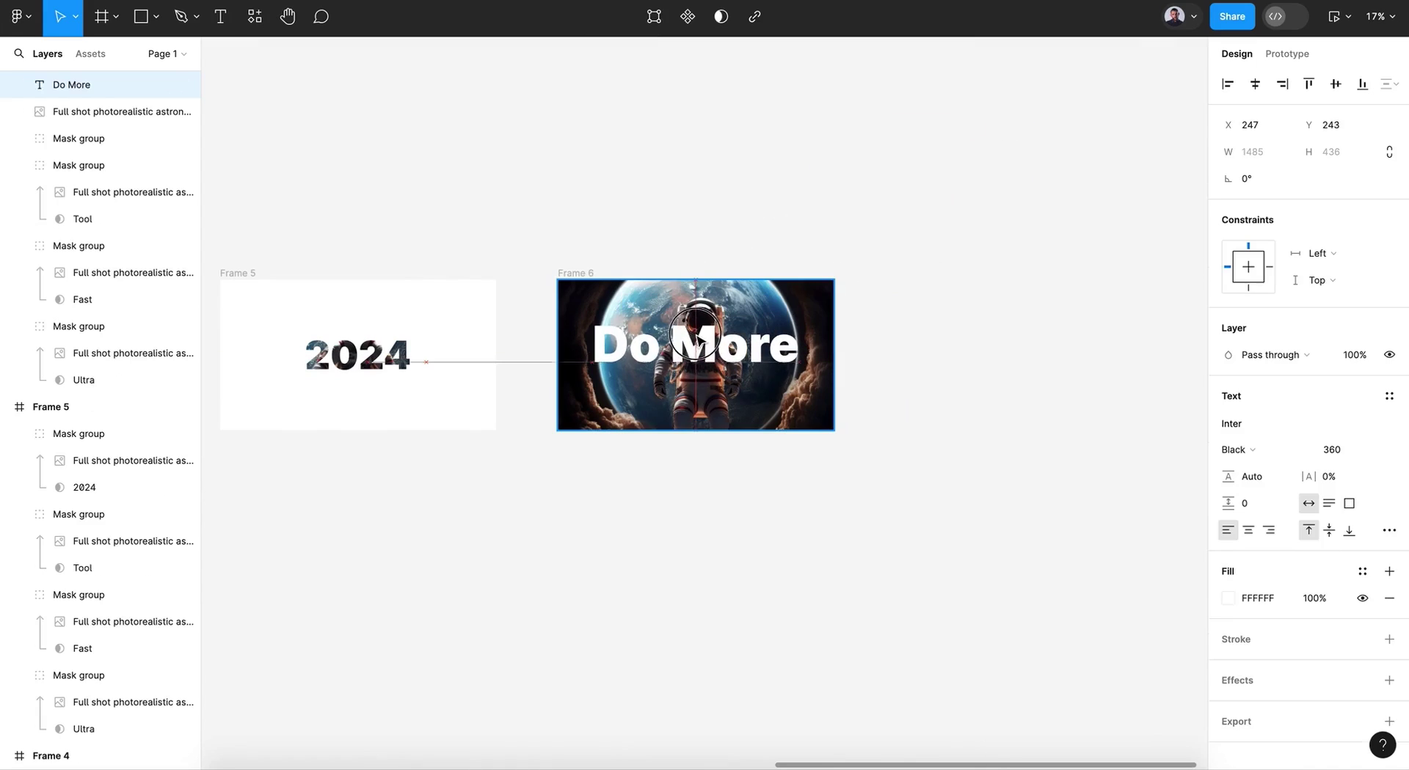
left_click_drag(695, 343, 702, 356)
left_click(702, 356)
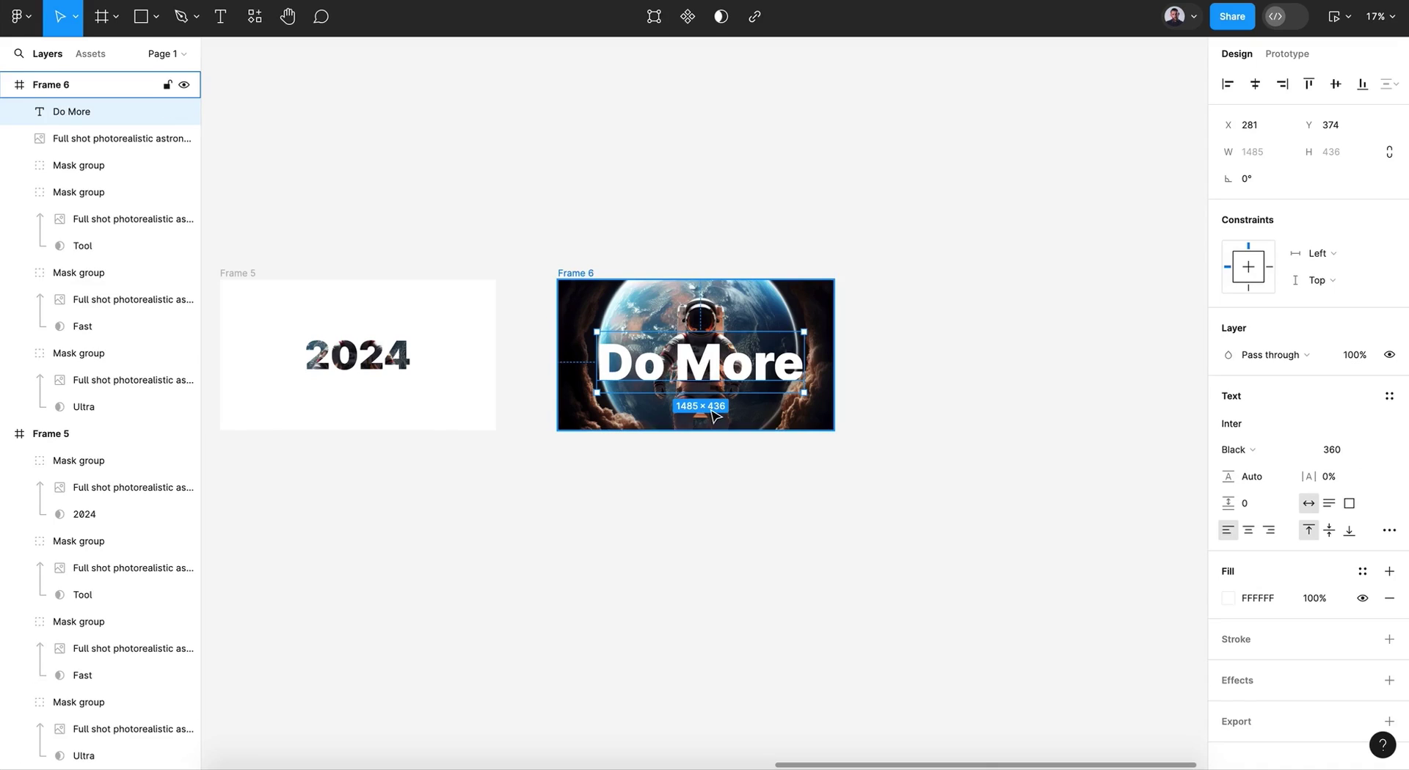
key("k")
left_click_drag(703, 392, 711, 371)
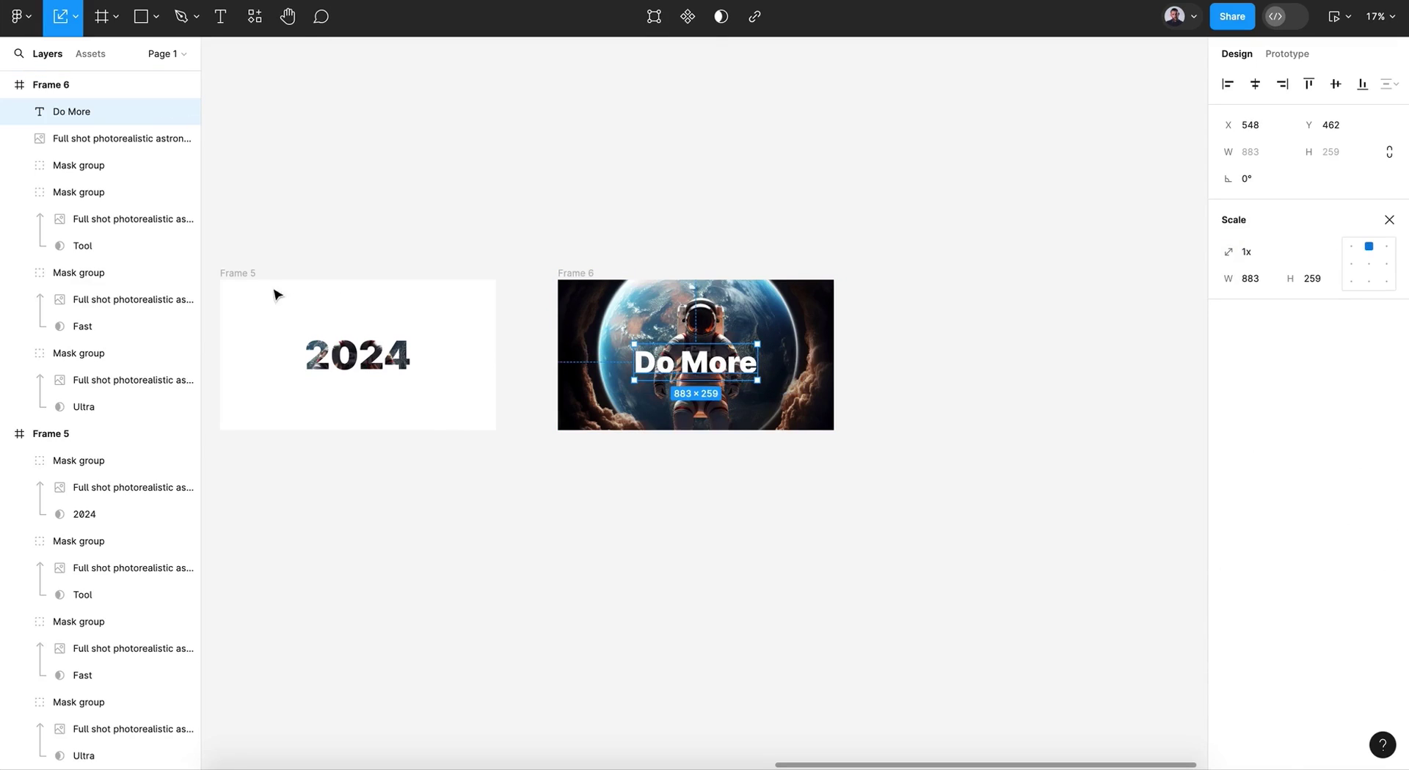
Paste a copy of 'Do More' into Frame 5 and nudge it up slightly
left_click(249, 273)
key("ctrl+v")
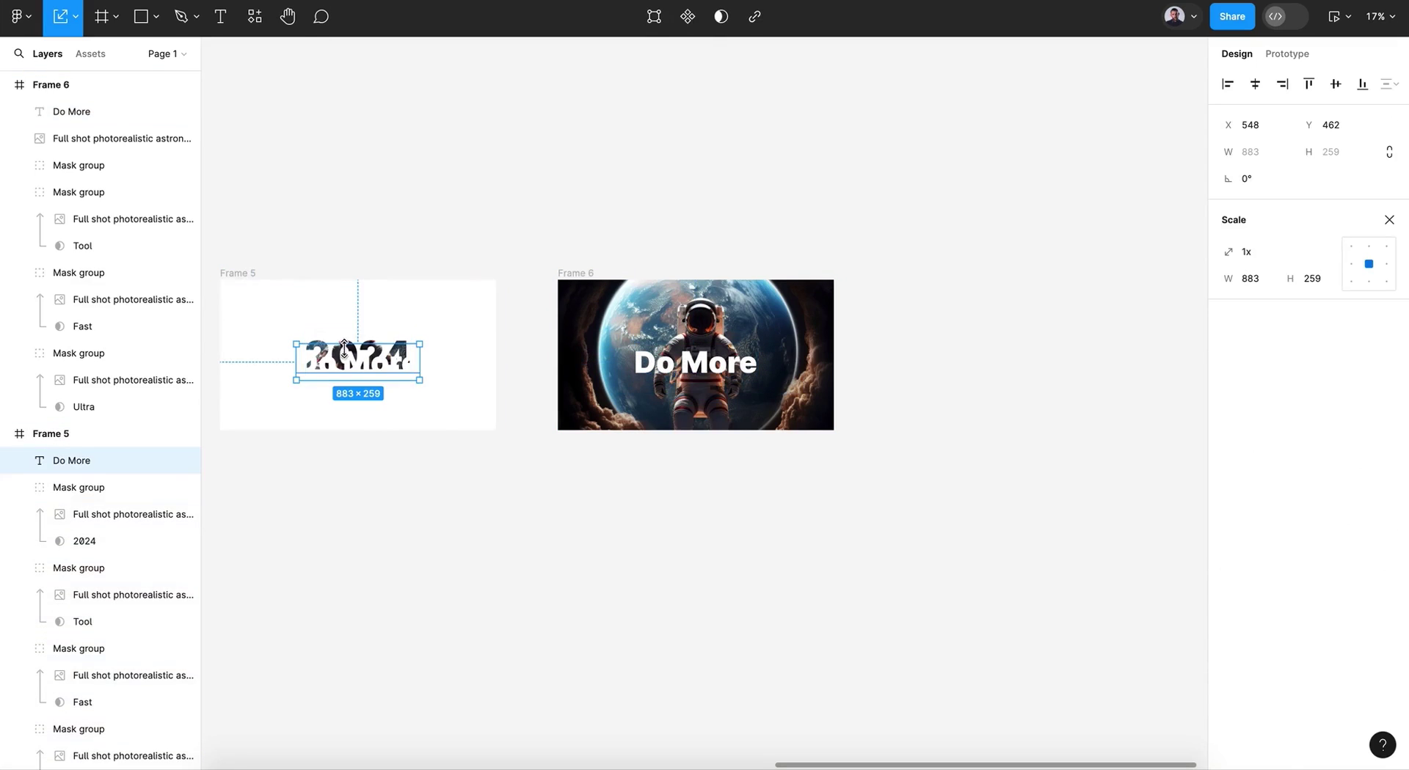
left_click_drag(348, 358, 356, 279)
key("ctrl+z")
key("shift+Up")
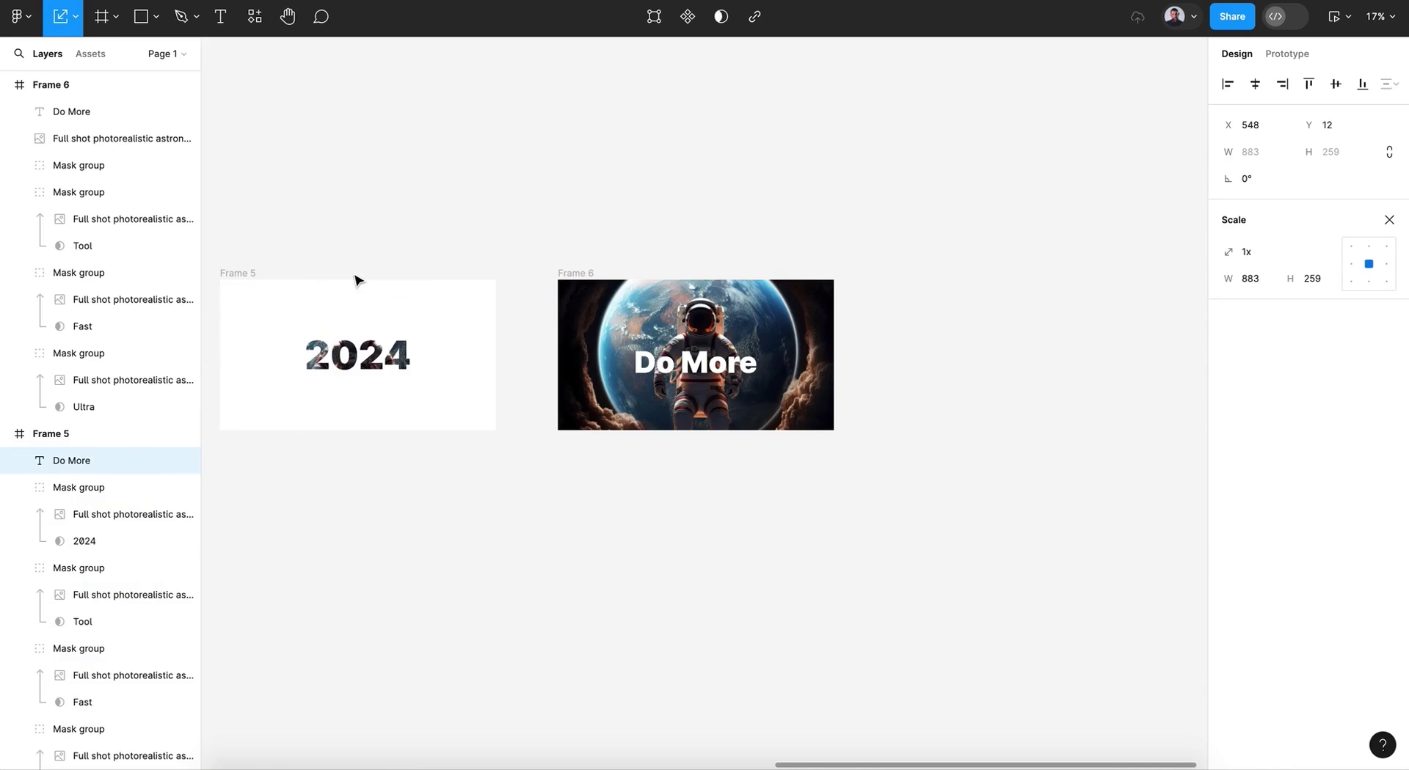
Centre 'Do More' horizontally and vertically in Frame 6, then preview the prototype
left_click(981, 198)
left_click(715, 369)
left_click(1255, 85)
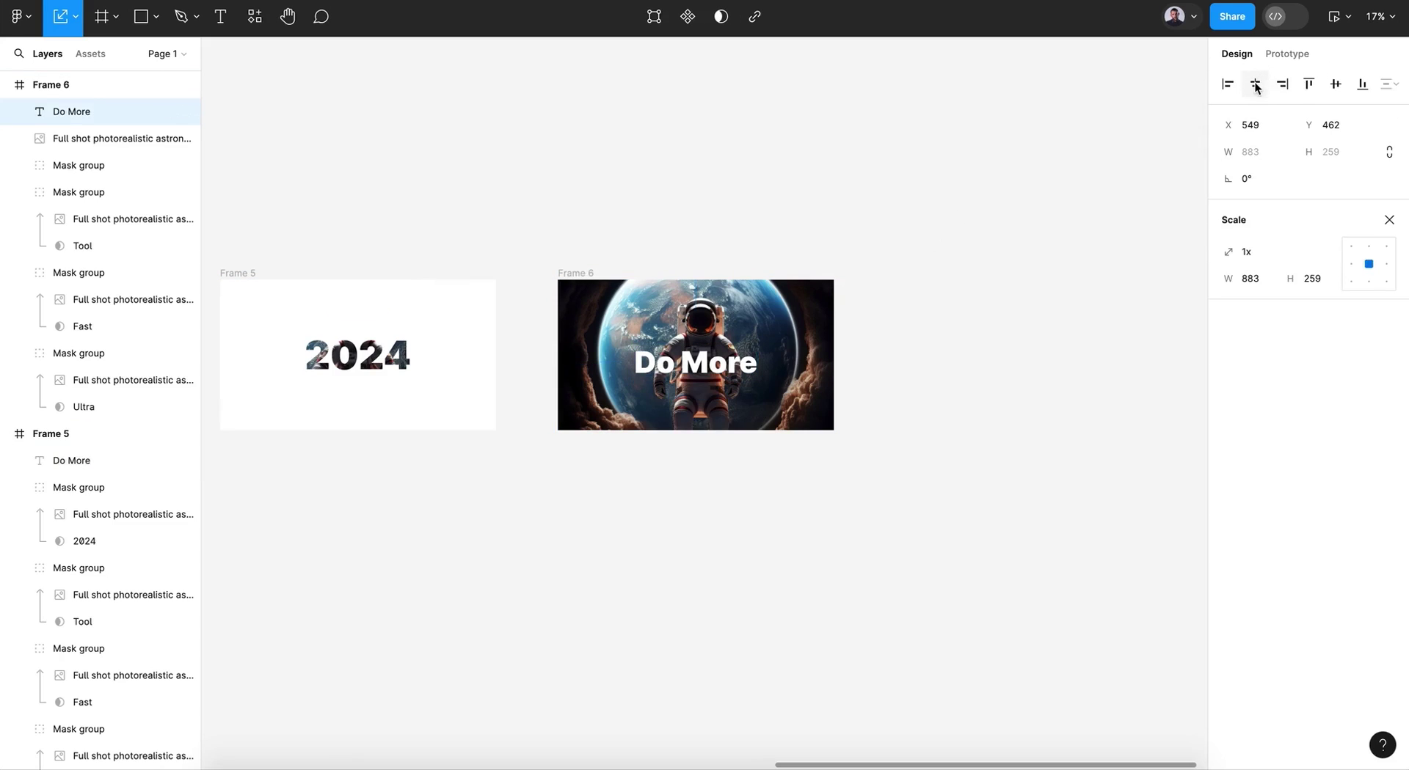
left_click(1339, 86)
left_click(1017, 214)
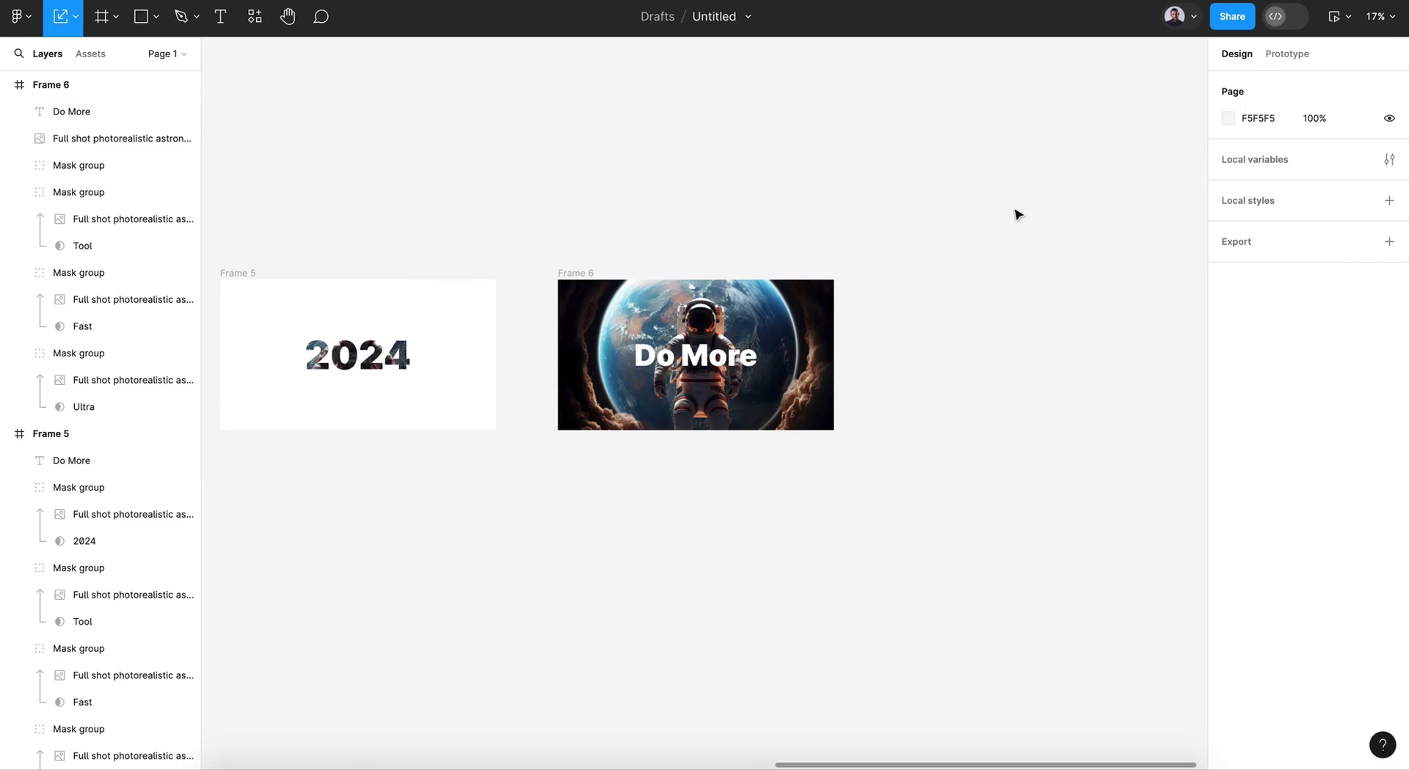
left_click(1325, 23)
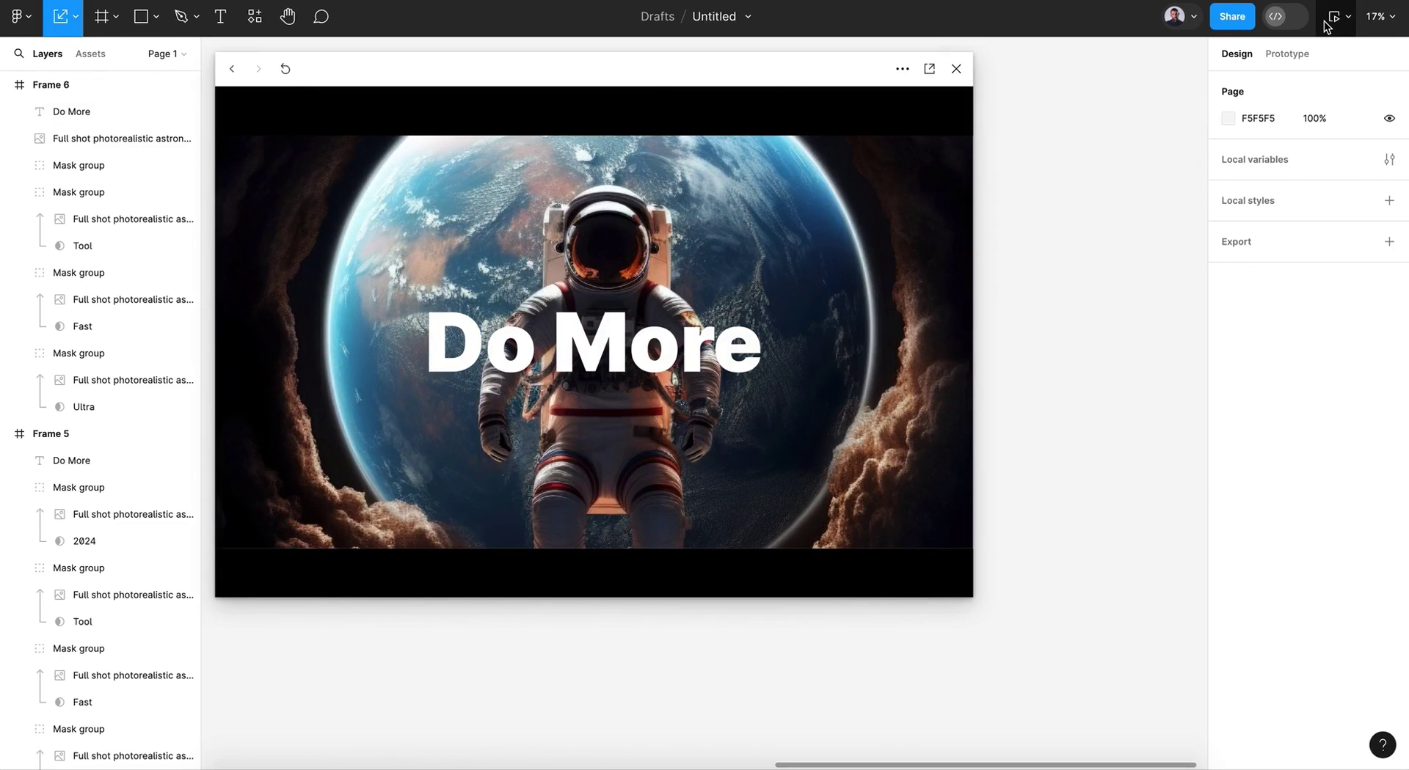
left_click(956, 68)
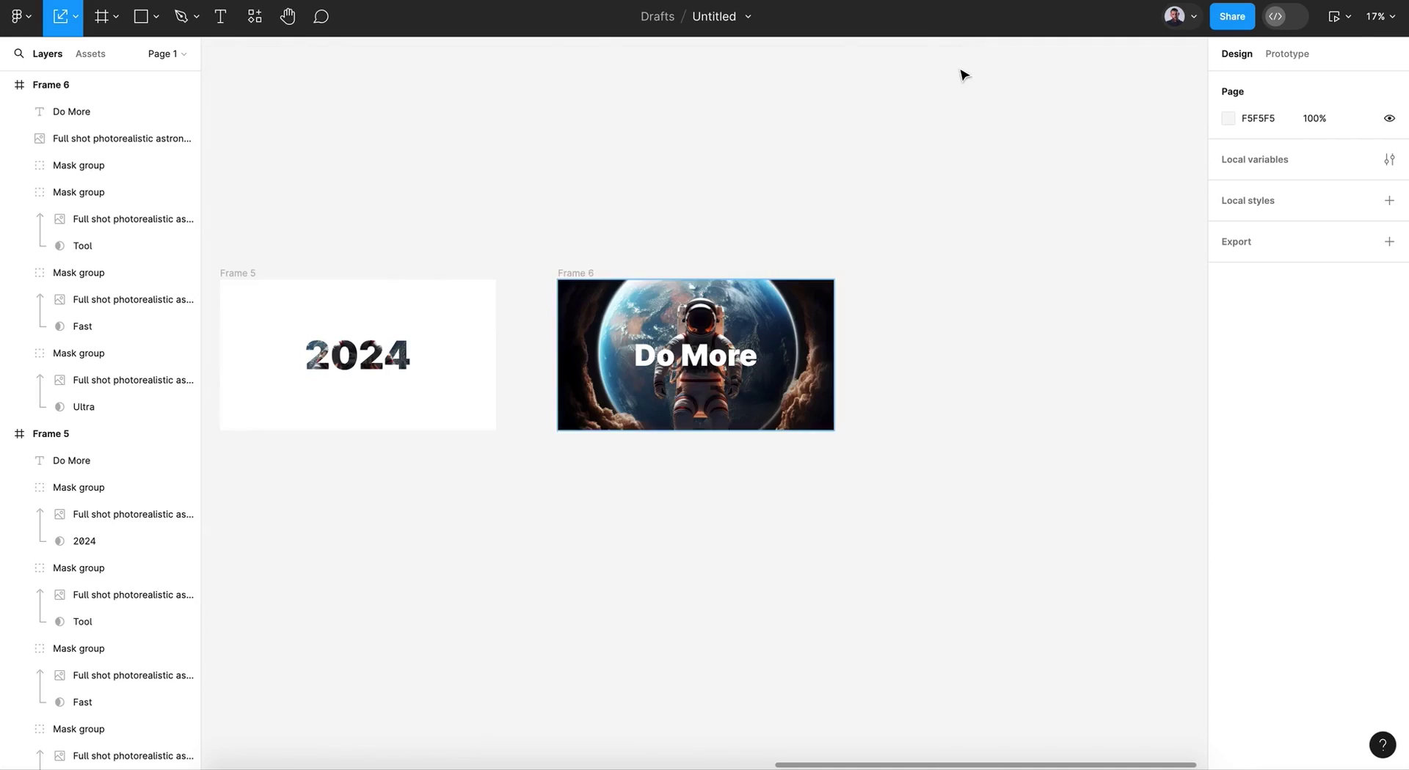
Change the Frame 5 to Frame 6 transition easing from Ease in to Gentle 800ms
left_click(1288, 54)
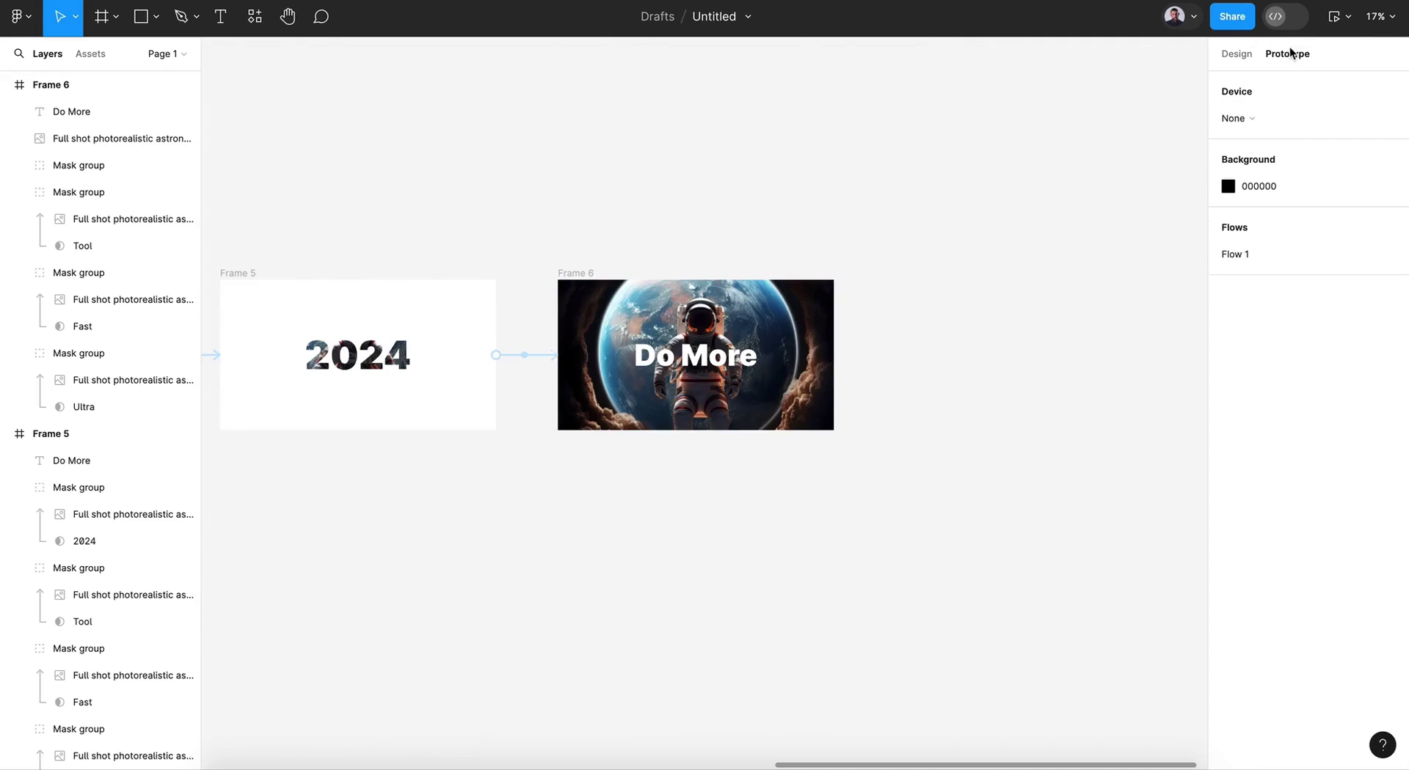
left_click(537, 358)
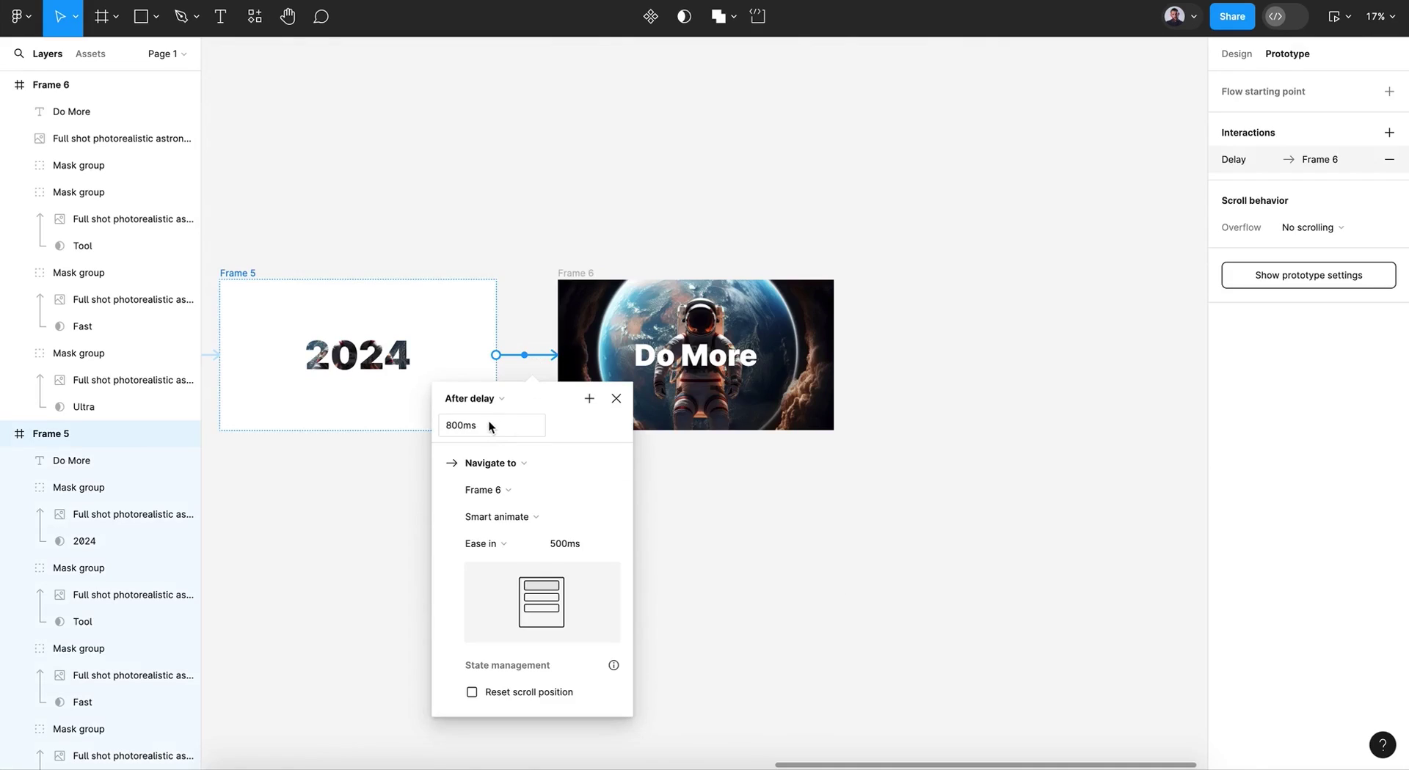
left_click(514, 542)
left_click(522, 701)
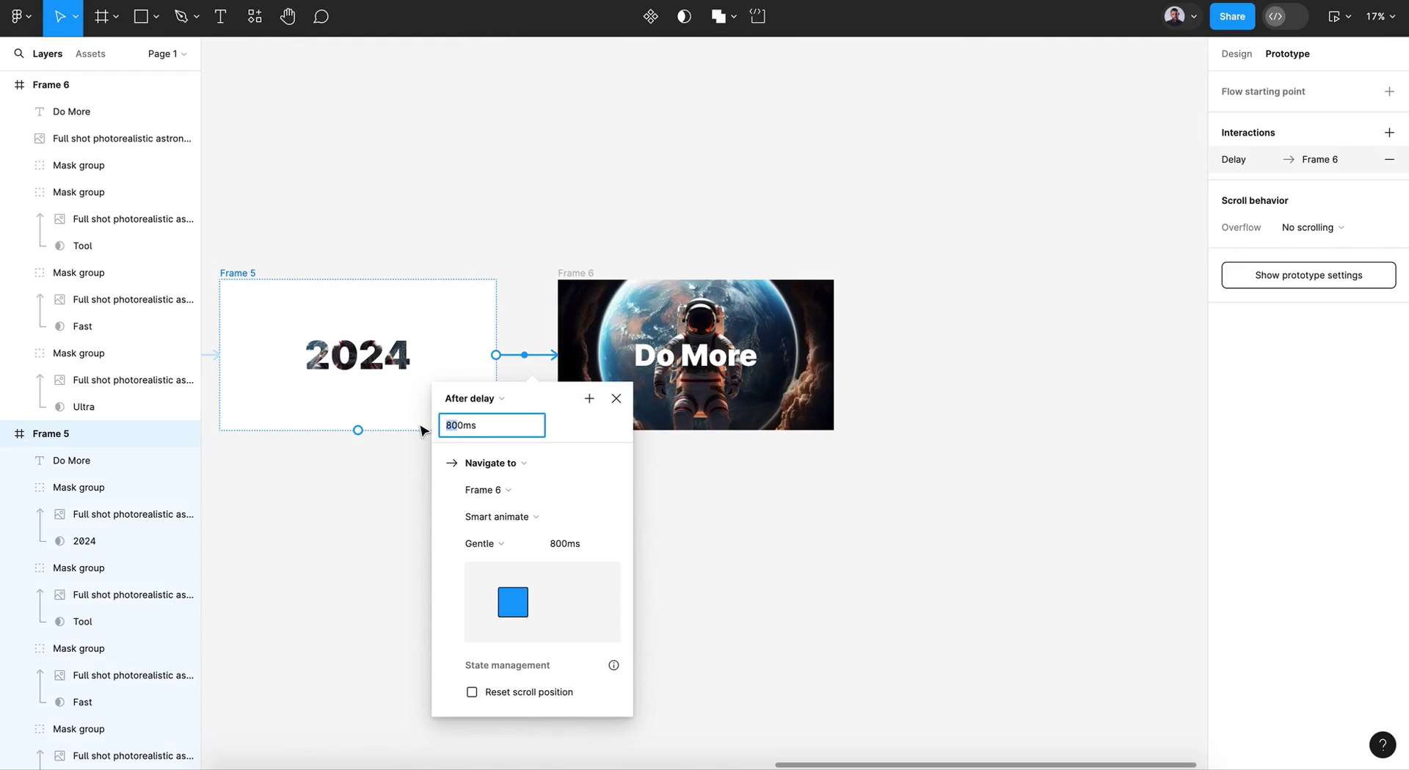
left_click(615, 400)
left_click(1118, 400)
Preview the prototype, stepping back and forward to the final 'Do More' frame
left_click(1333, 18)
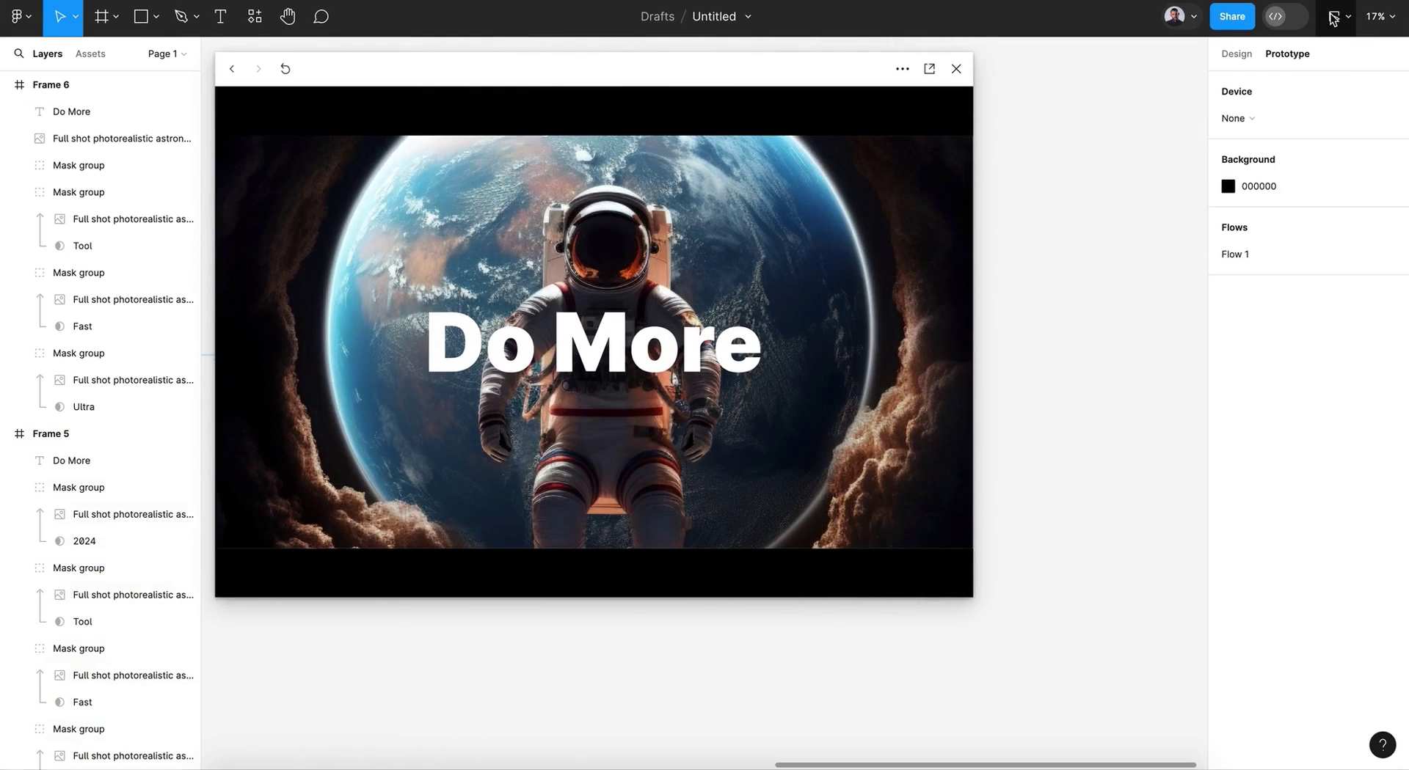
key("Left")
key("Right")
left_click(947, 83)
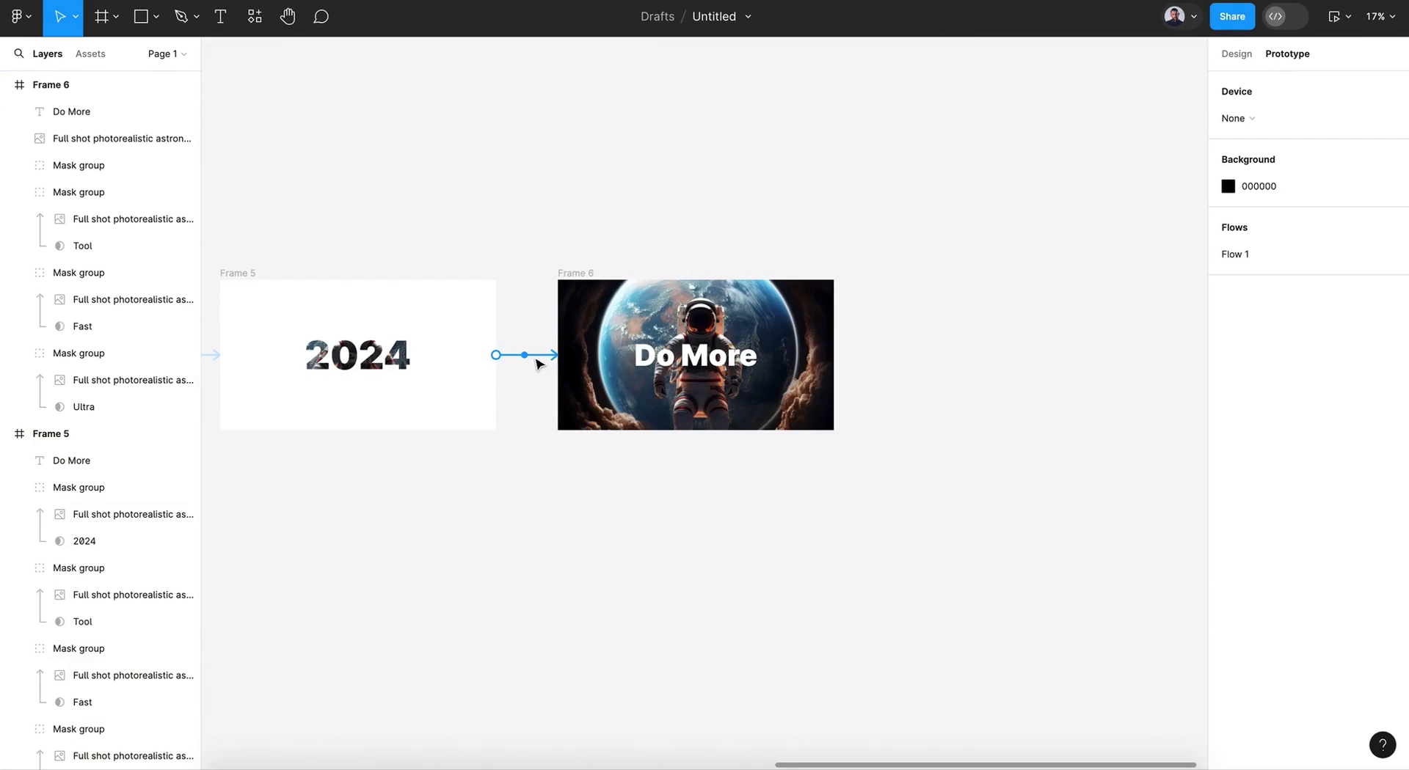
Give the Frame 5 to Frame 6 interaction a 500ms delay and replay the preview
left_click(533, 359)
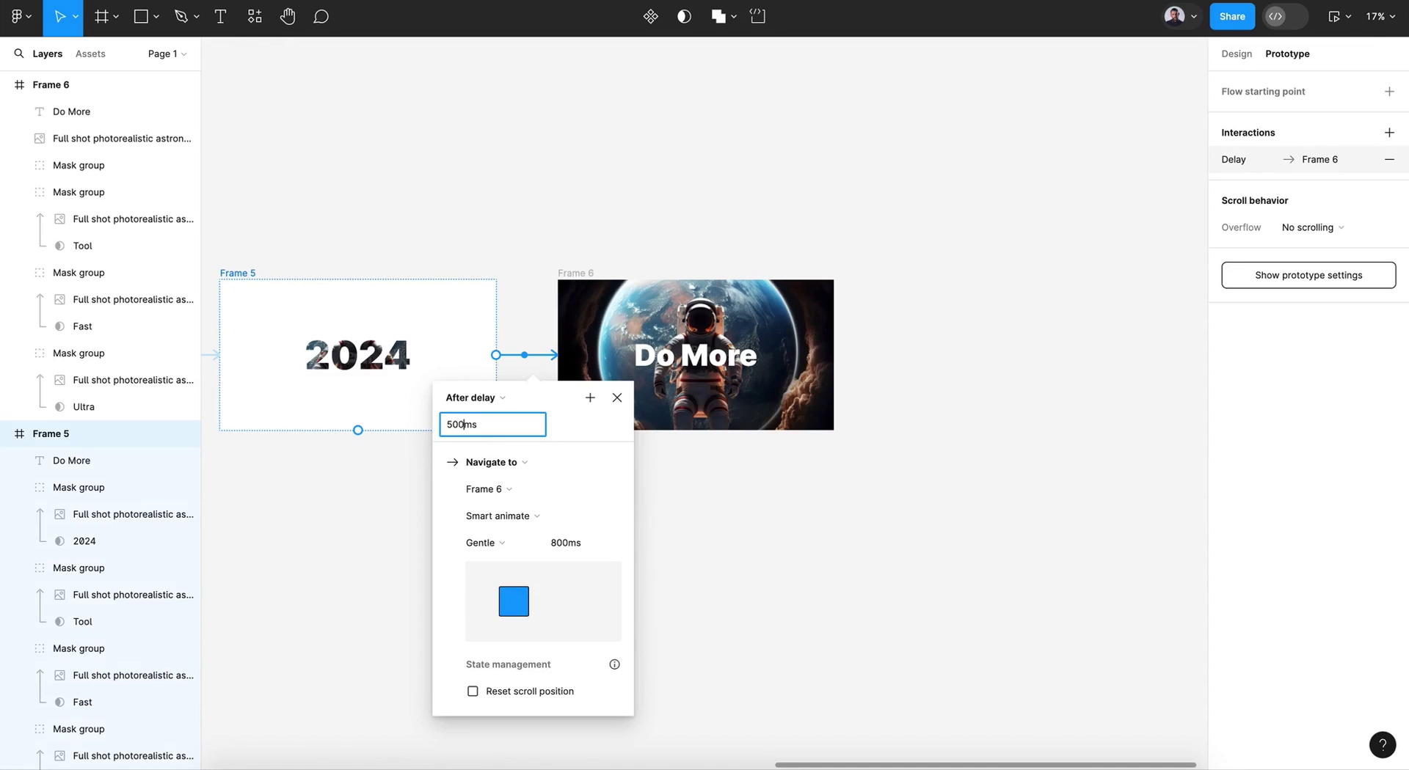
left_click(616, 397)
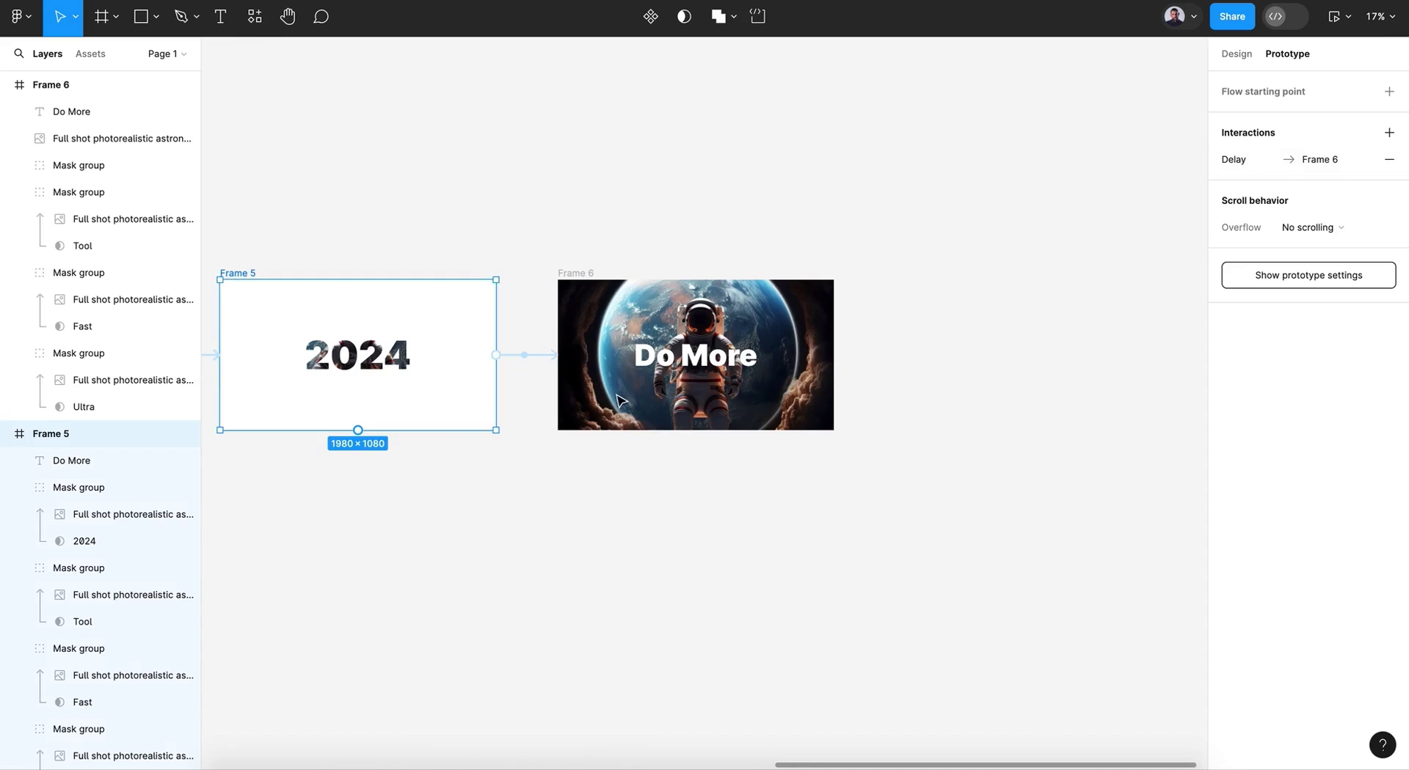
left_click(717, 534)
left_click(1330, 19)
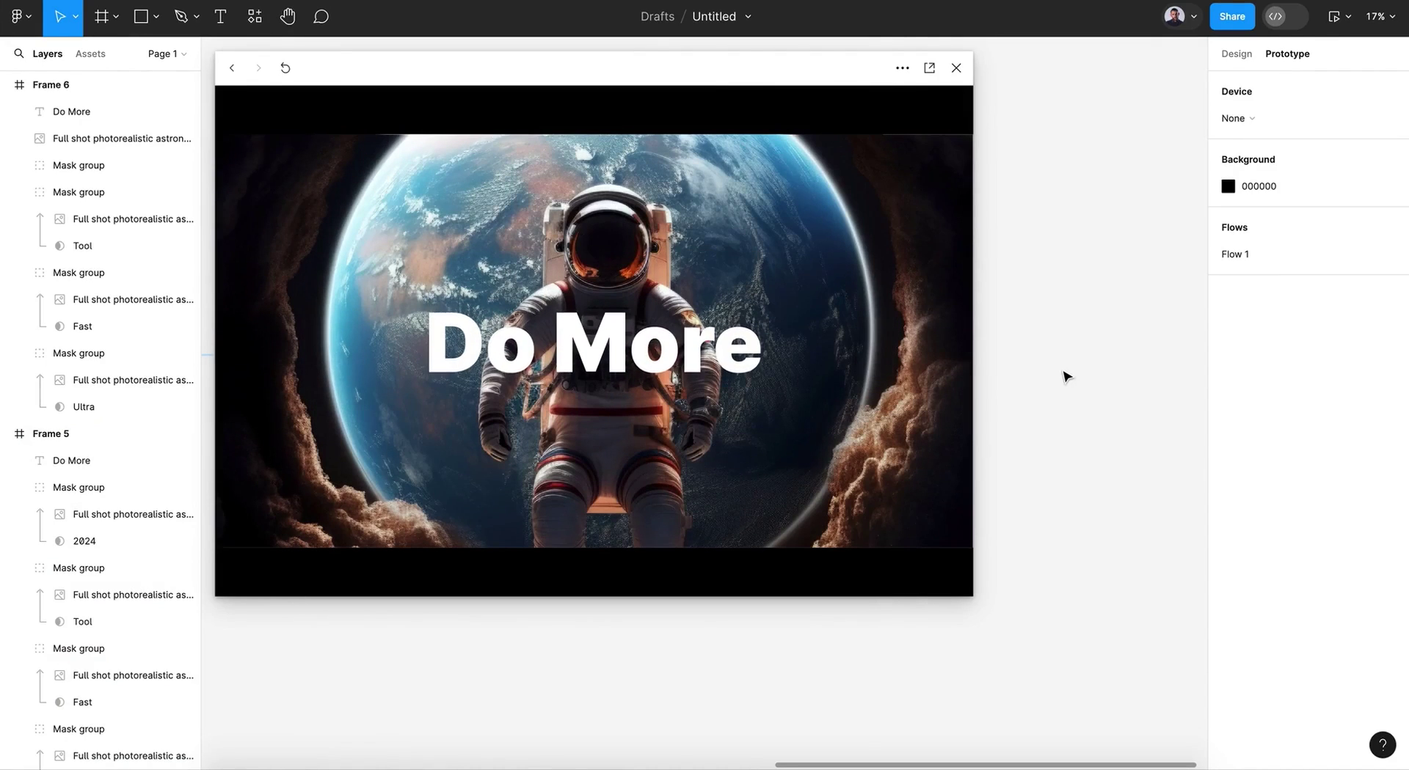
left_click(955, 67)
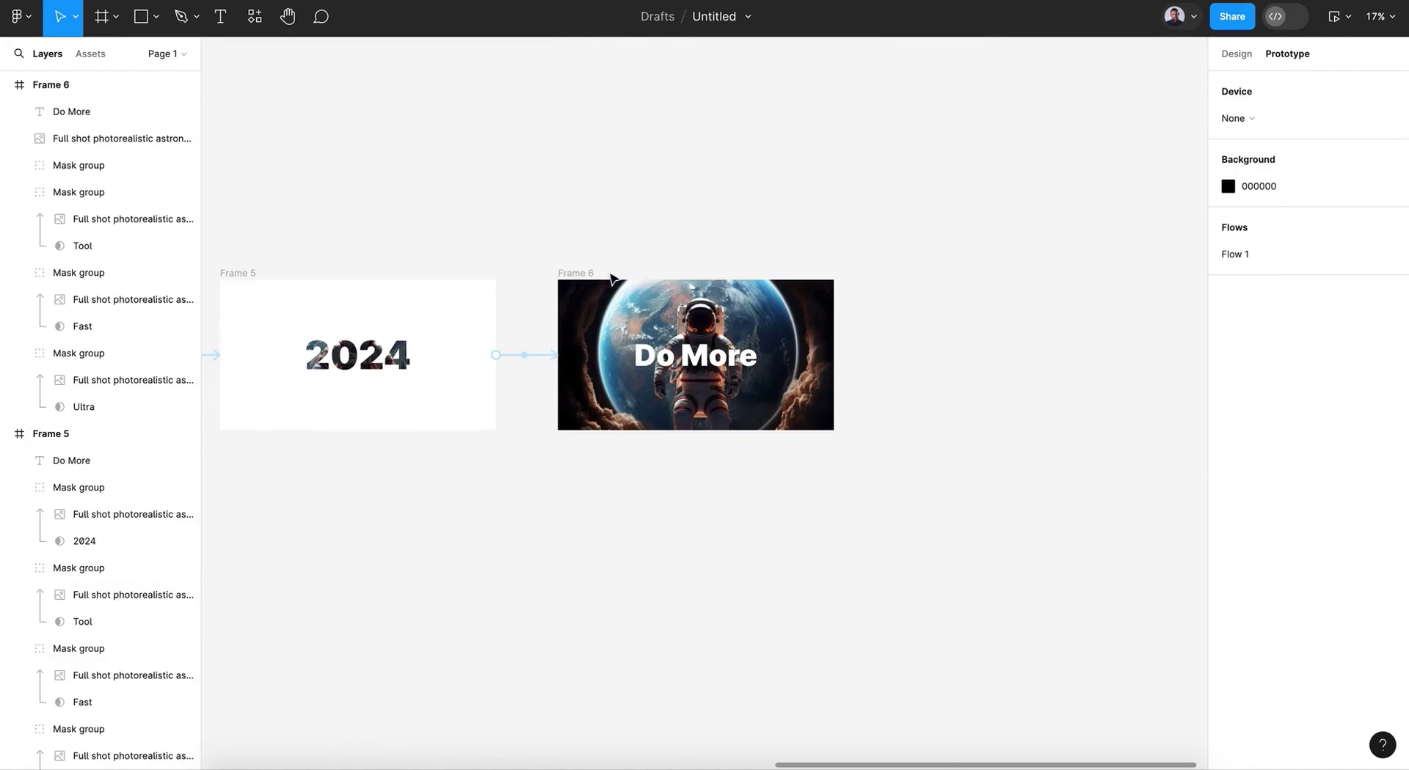
Connect Frame 6 back to Frame 1 with an After delay trigger of 1ms, then play Flow 1
left_click(606, 279)
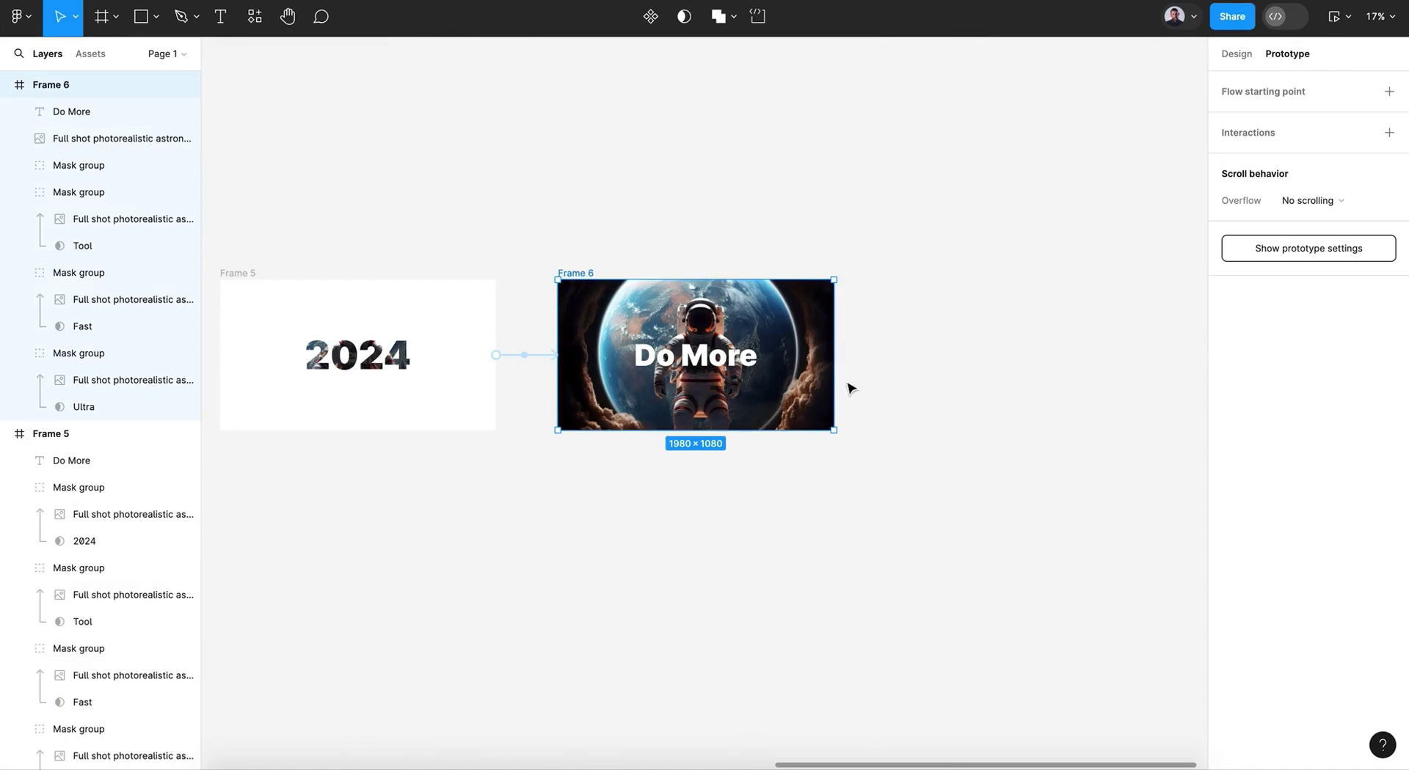
left_click_drag(835, 358, 451, 418)
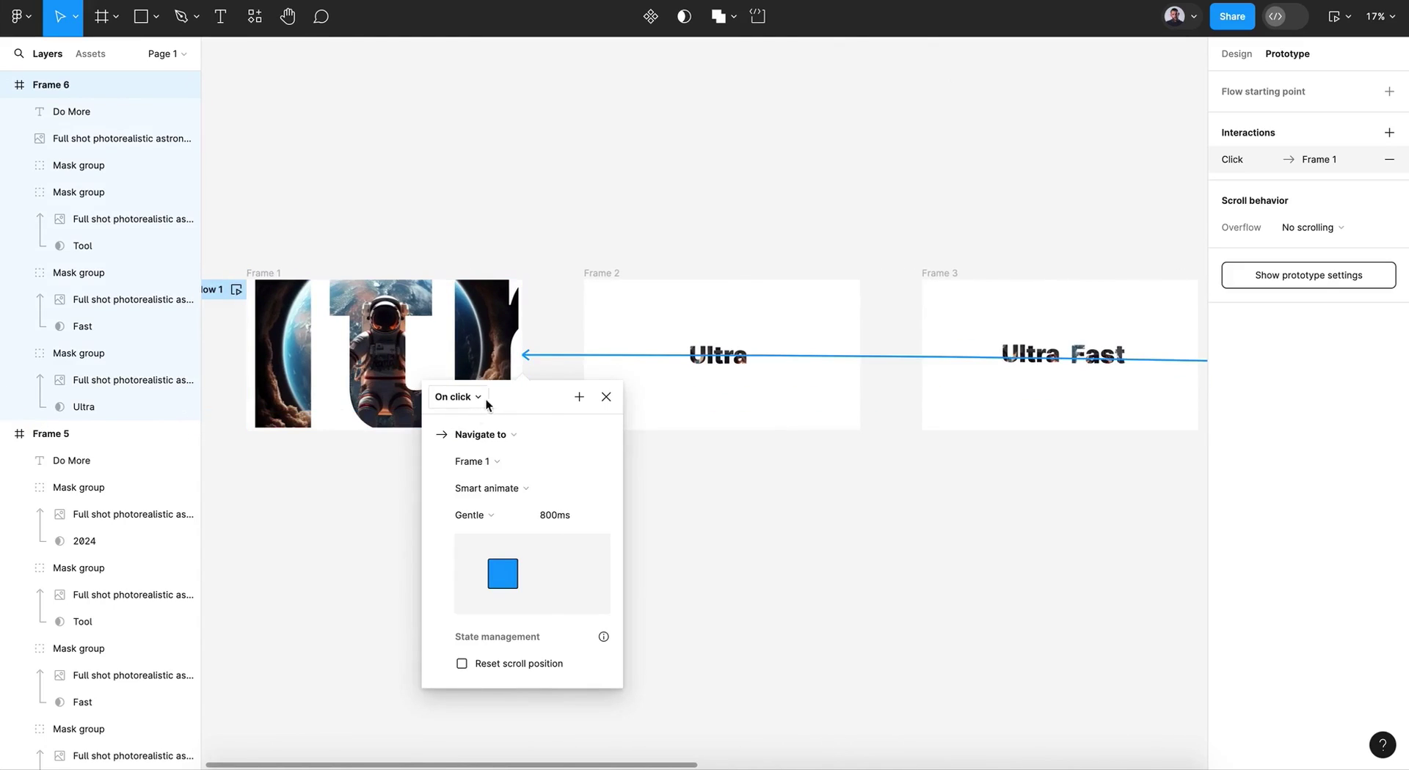
left_click(481, 397)
left_click(489, 611)
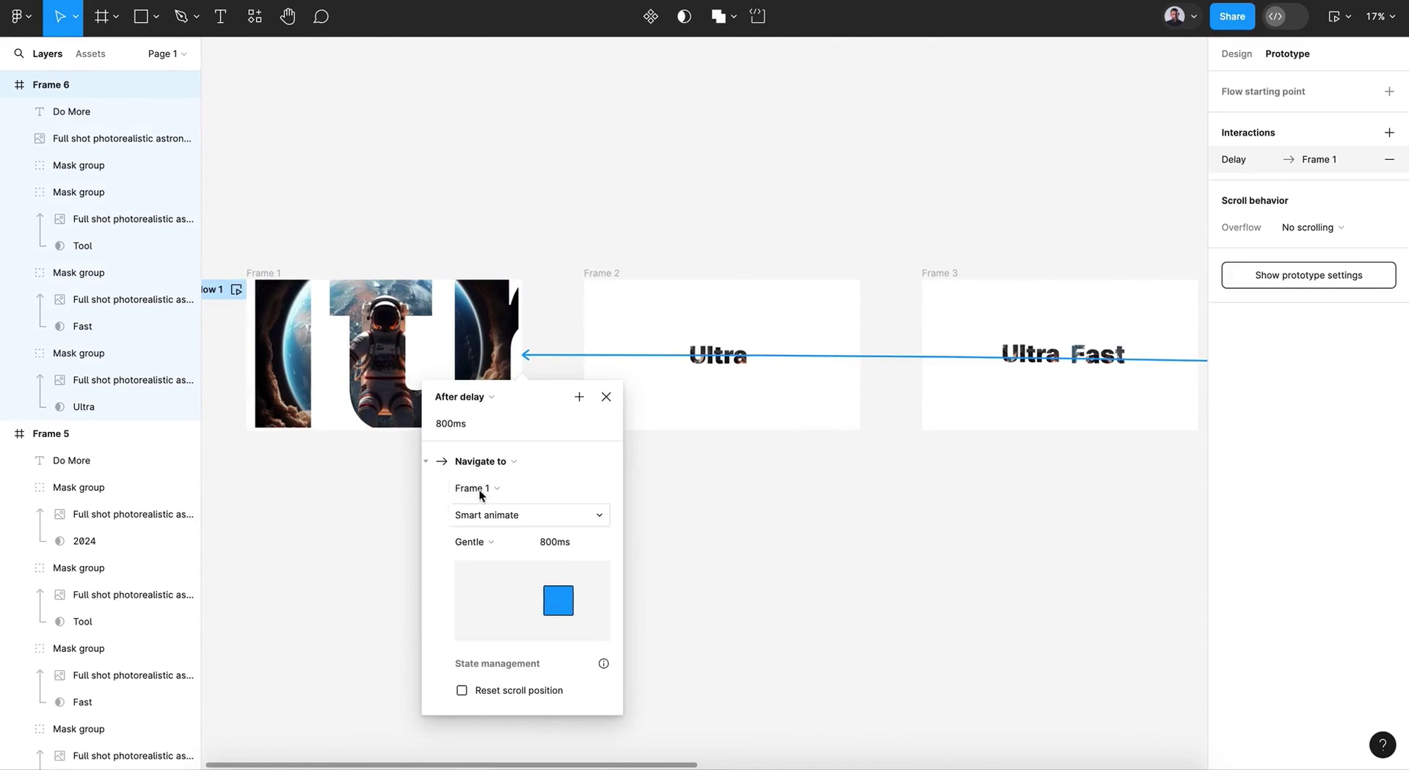
left_click(449, 423)
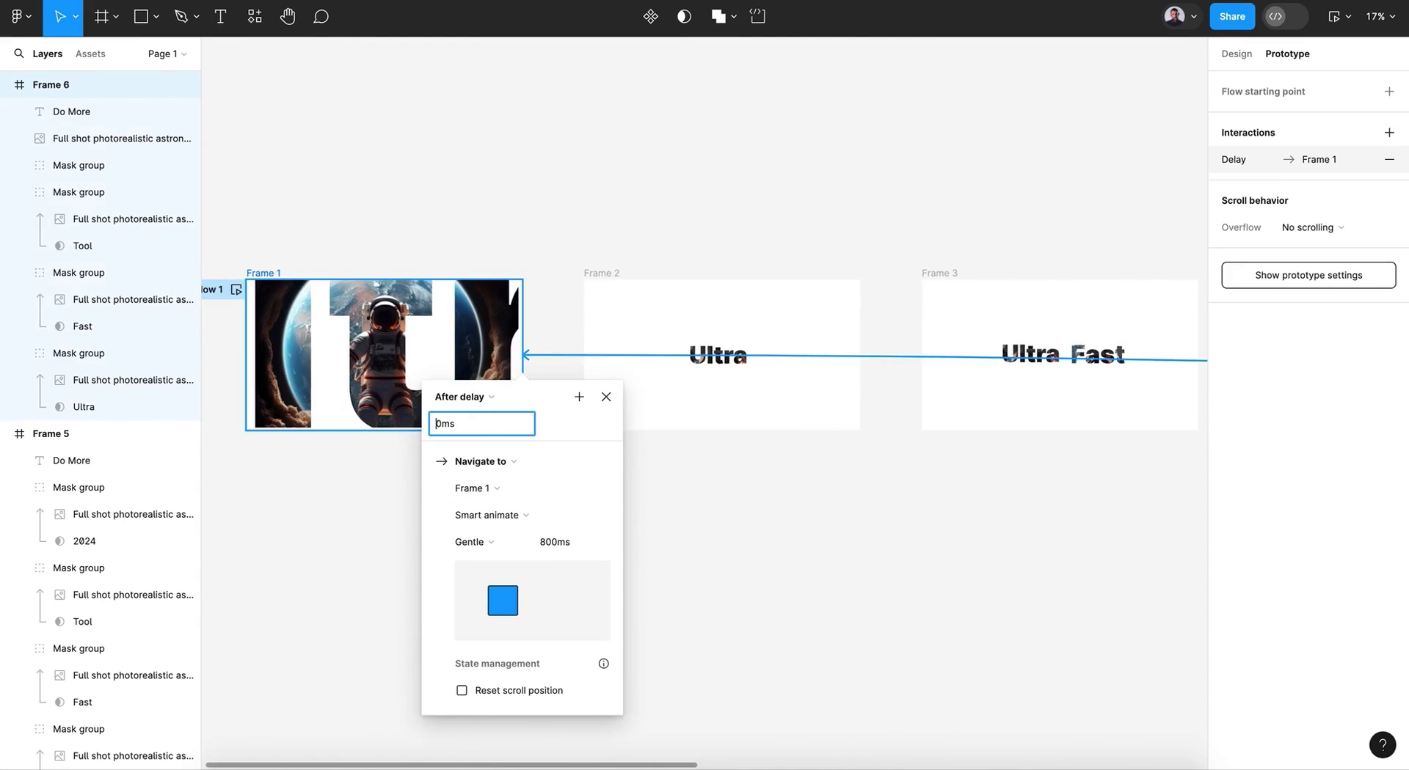
left_click(605, 397)
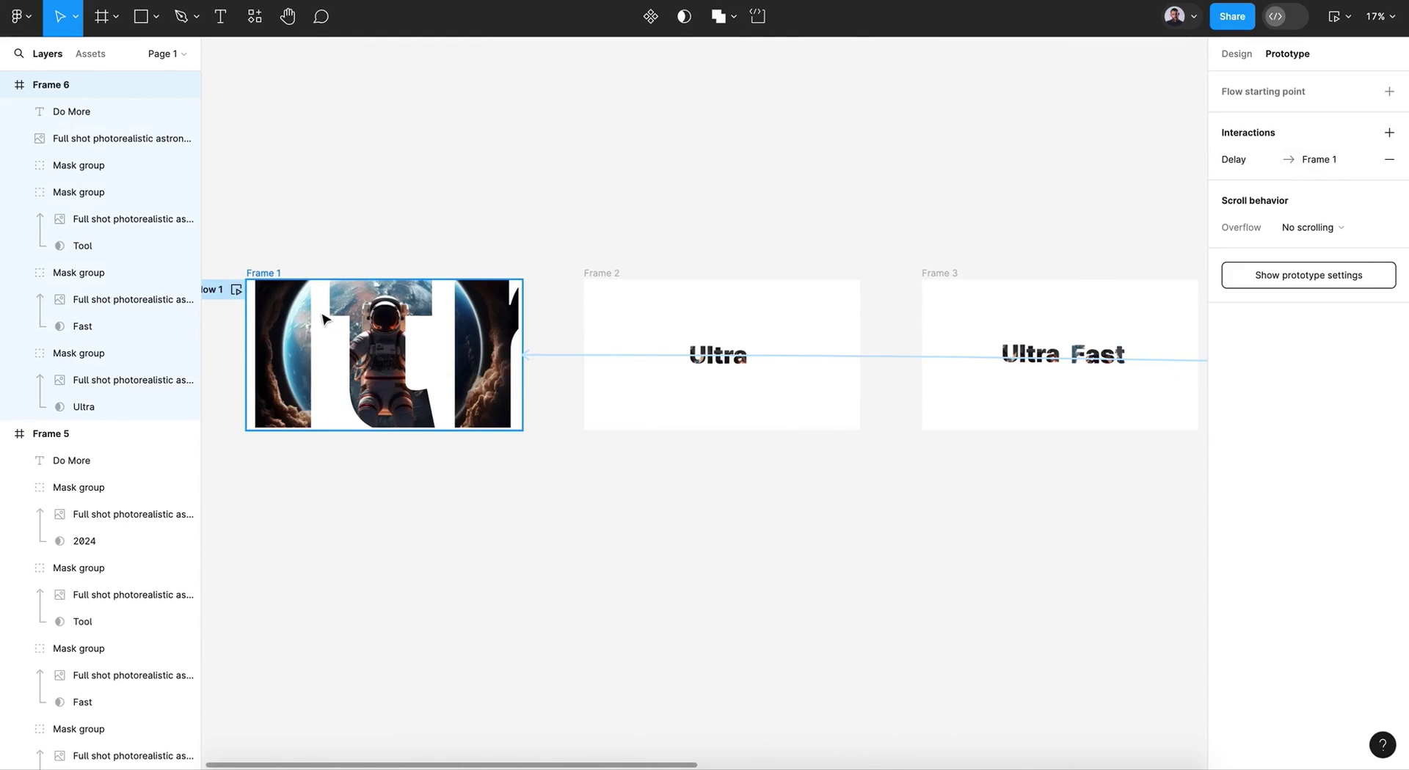
left_click(238, 294)
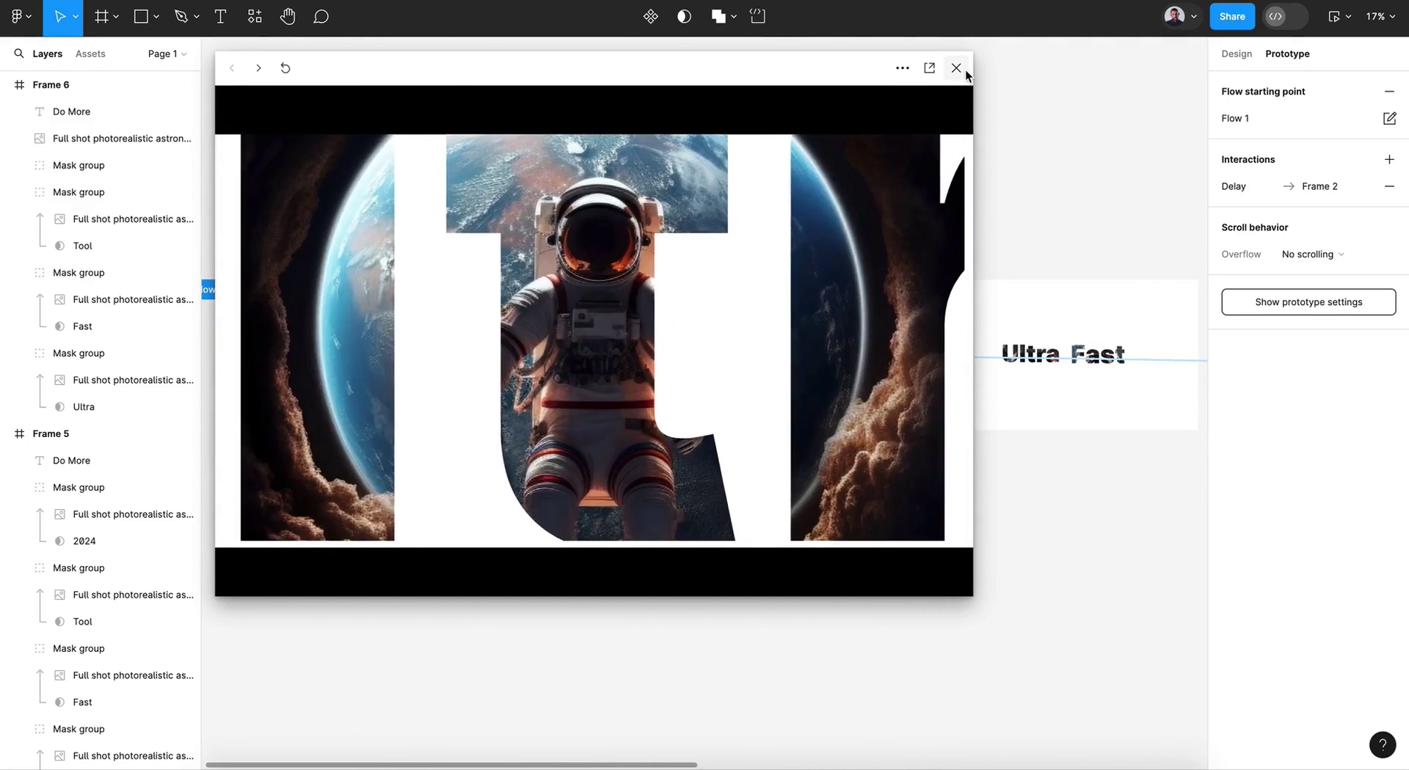
left_click(965, 69)
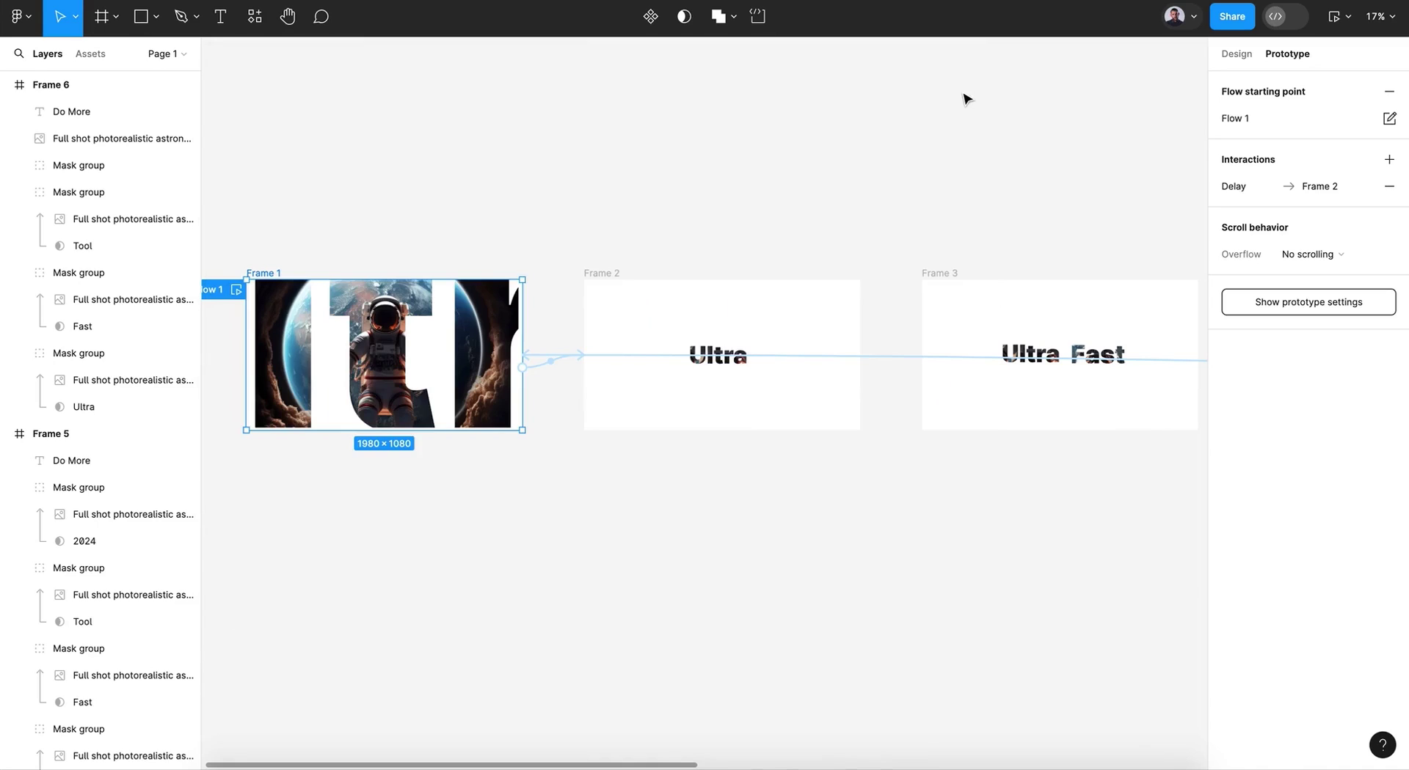
Switch the Frame 6 to Frame 1 transition easing from Gentle to Ease in
left_click(609, 358)
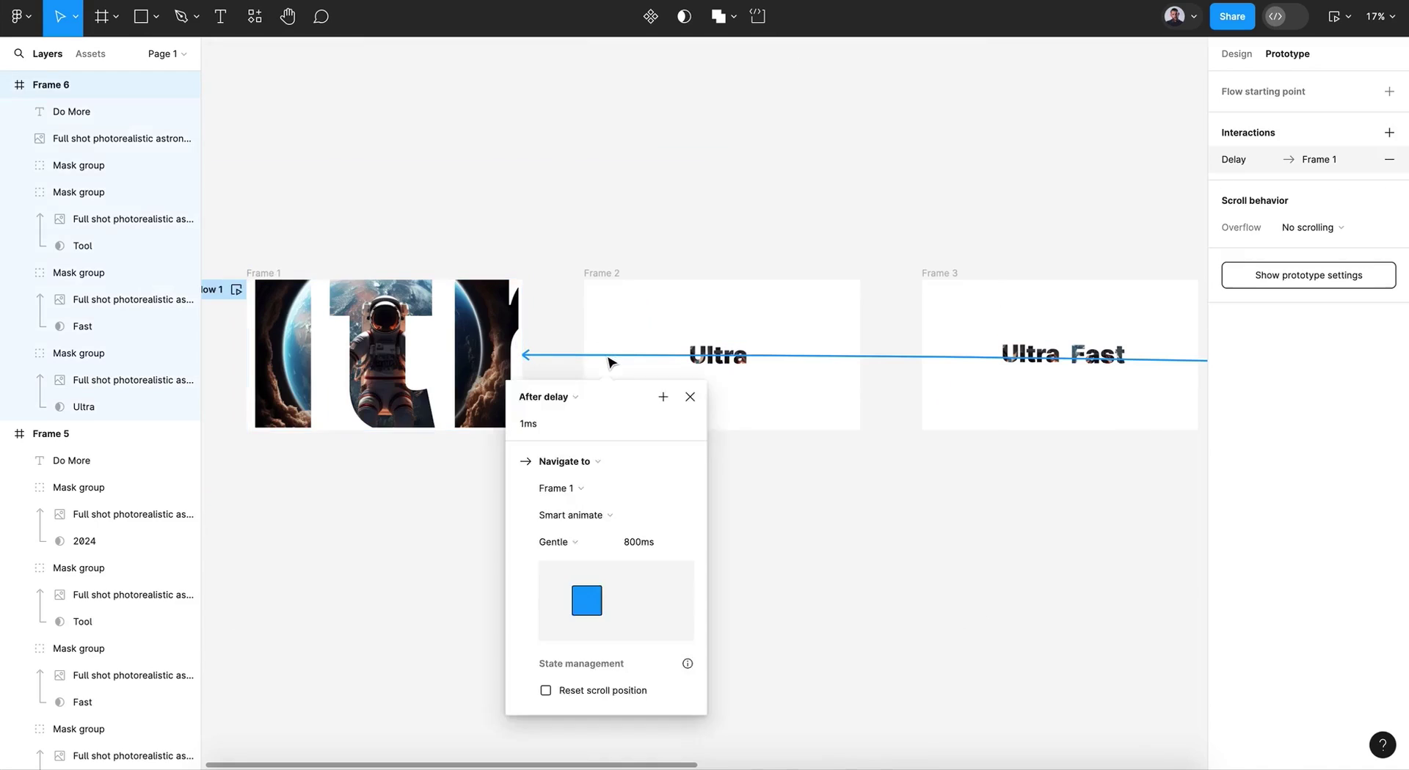
left_click(576, 541)
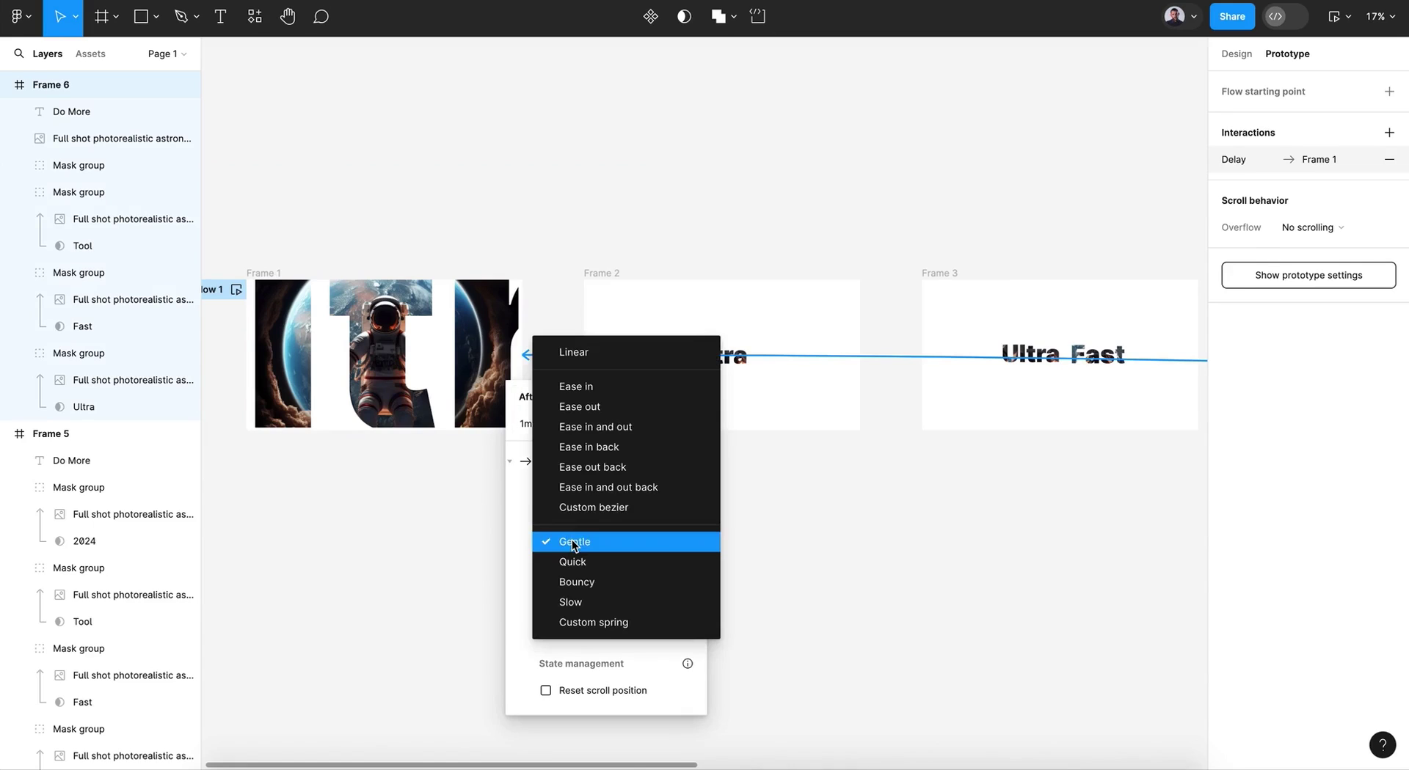
left_click(609, 387)
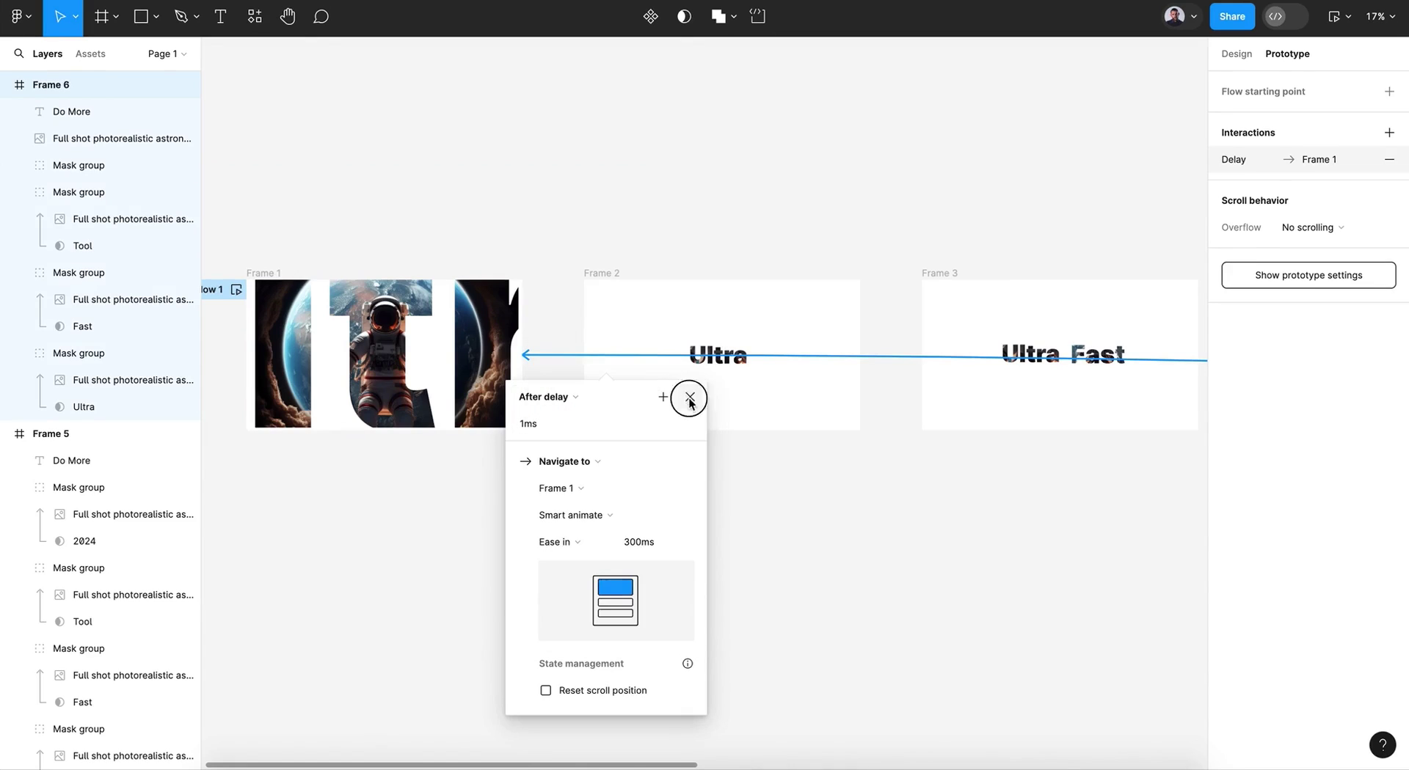
left_click(690, 397)
scroll(842, 411, "right", 10)
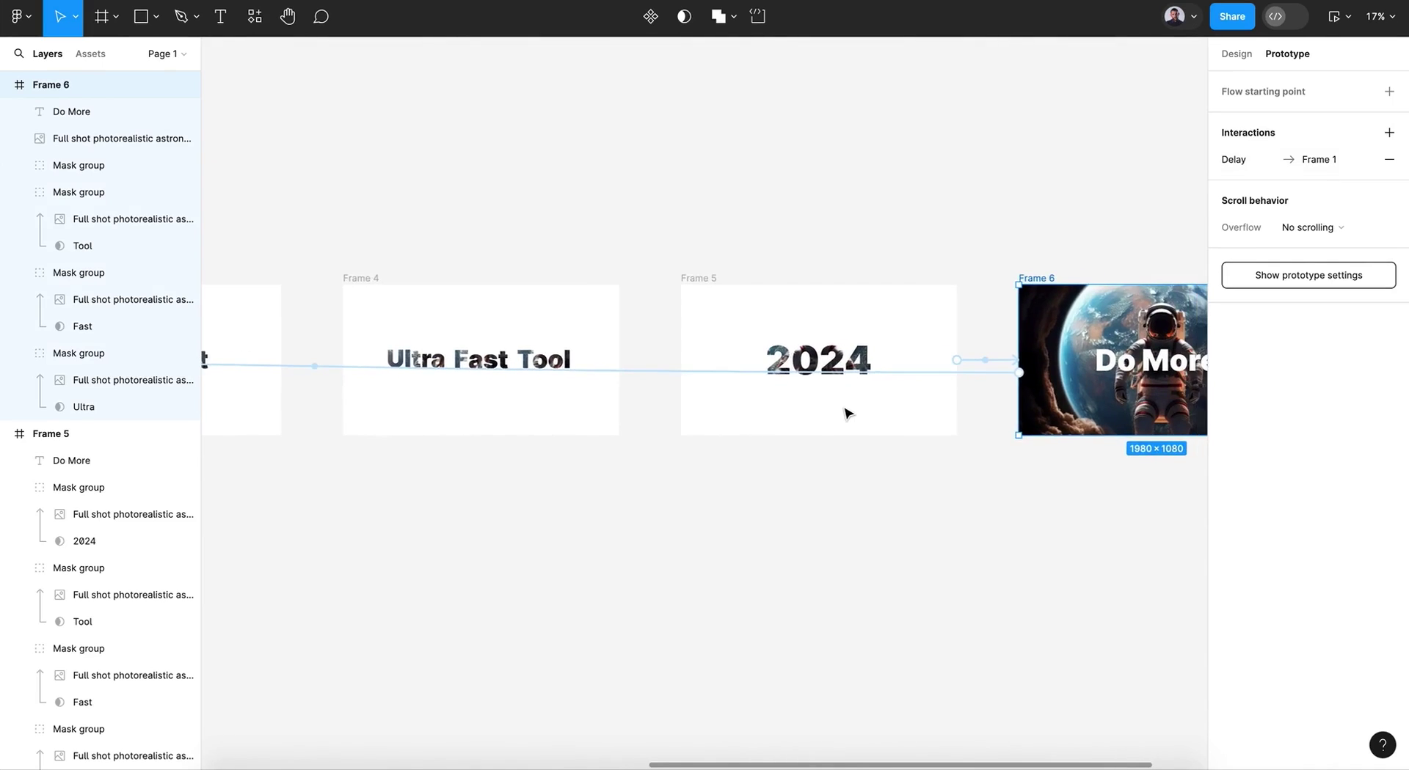
scroll(843, 412, "left", 12)
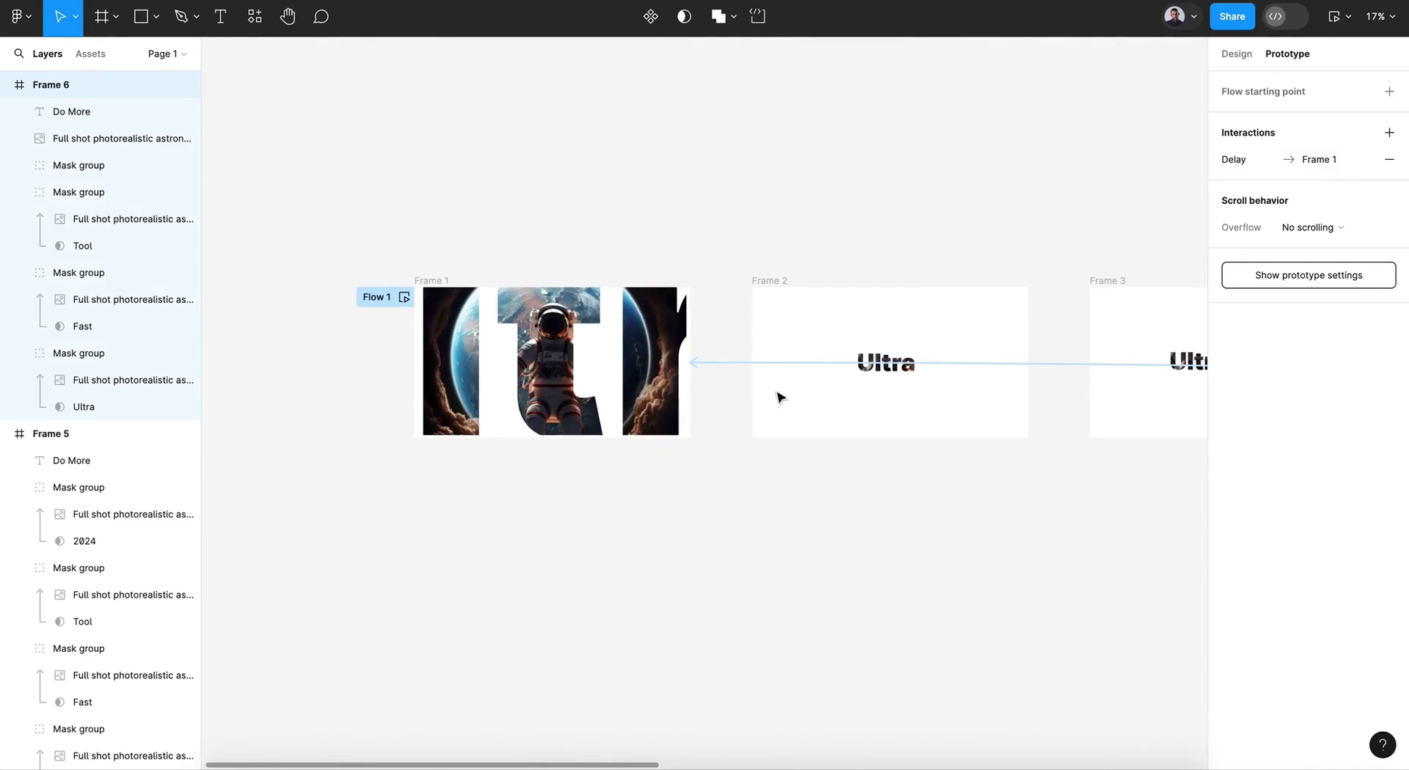
Set the loop-back transition duration to 500ms and preview Flow 1
left_click(726, 364)
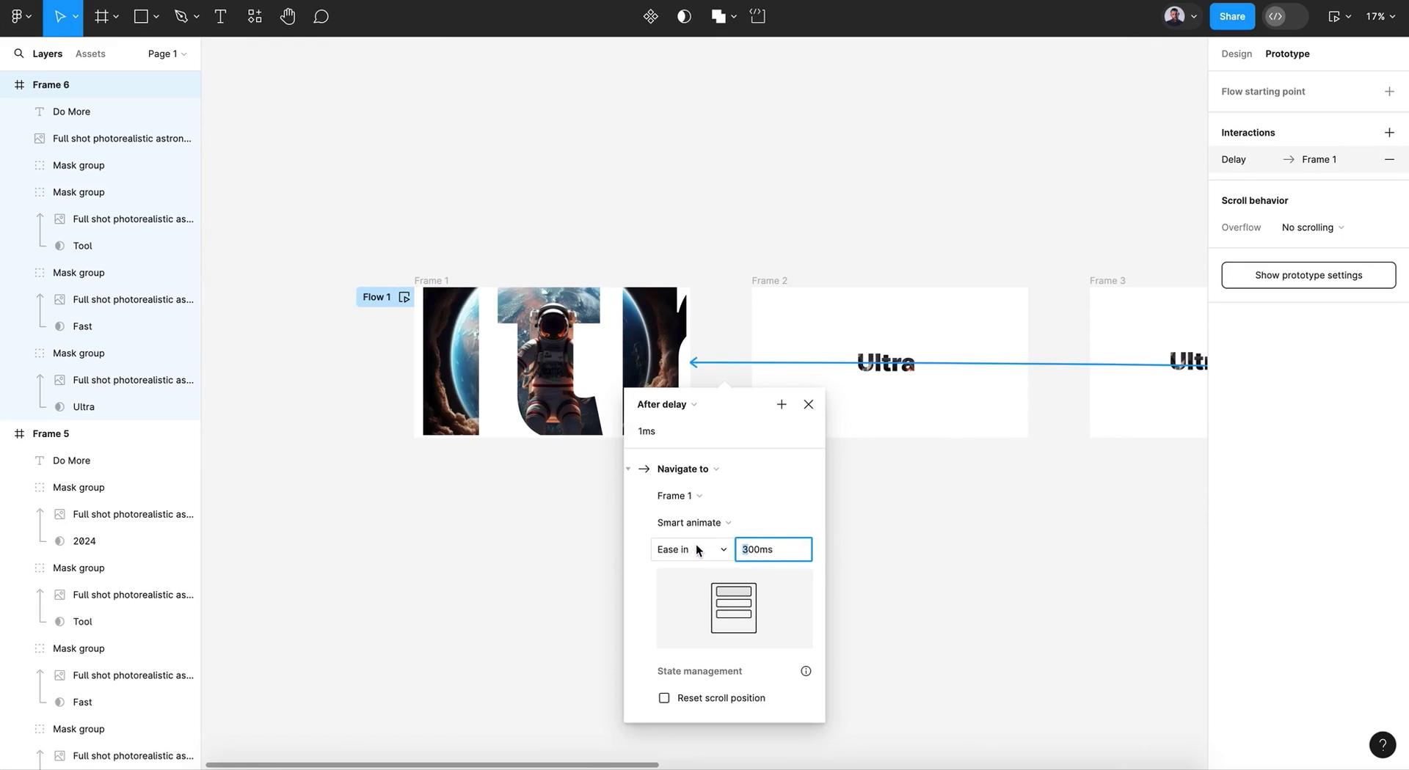
key("Return")
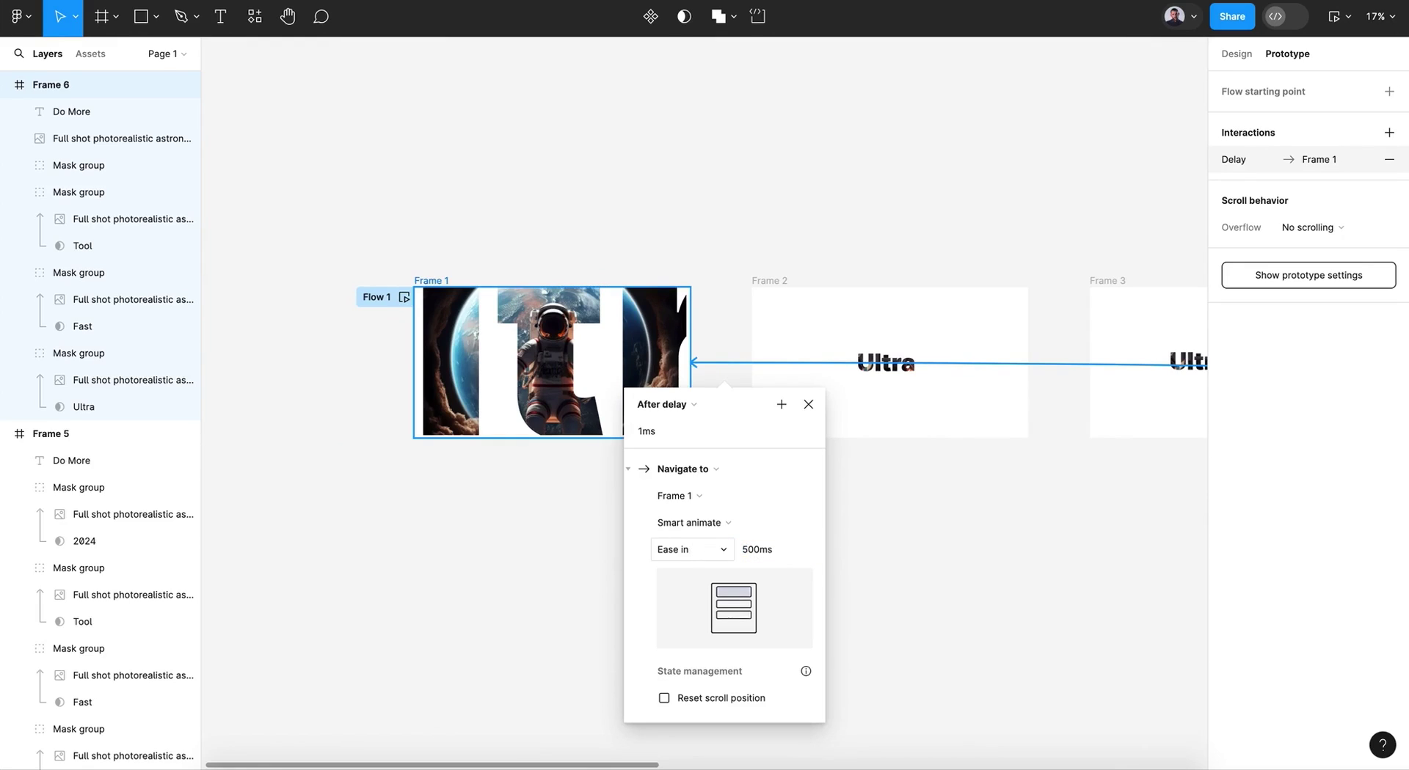
left_click(807, 405)
left_click(400, 297)
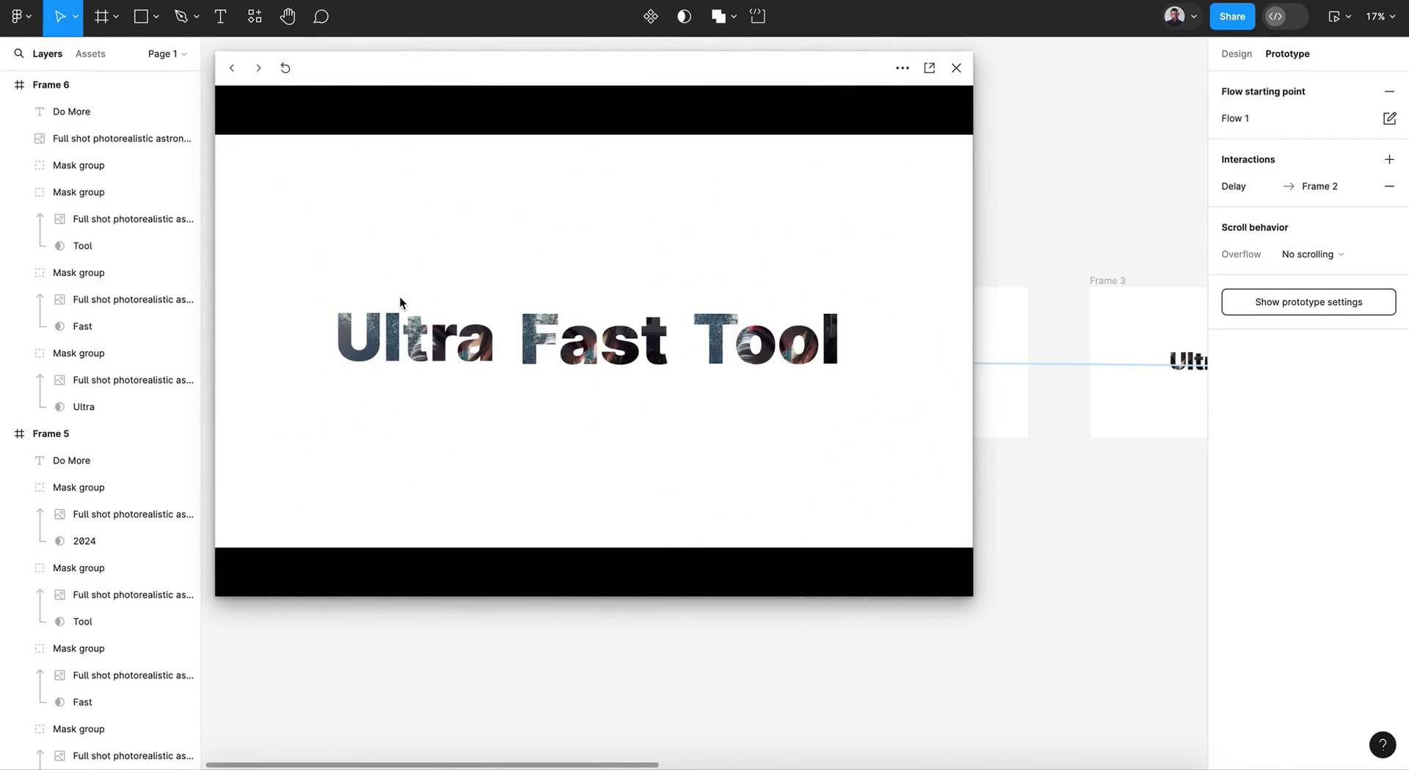
left_click(959, 68)
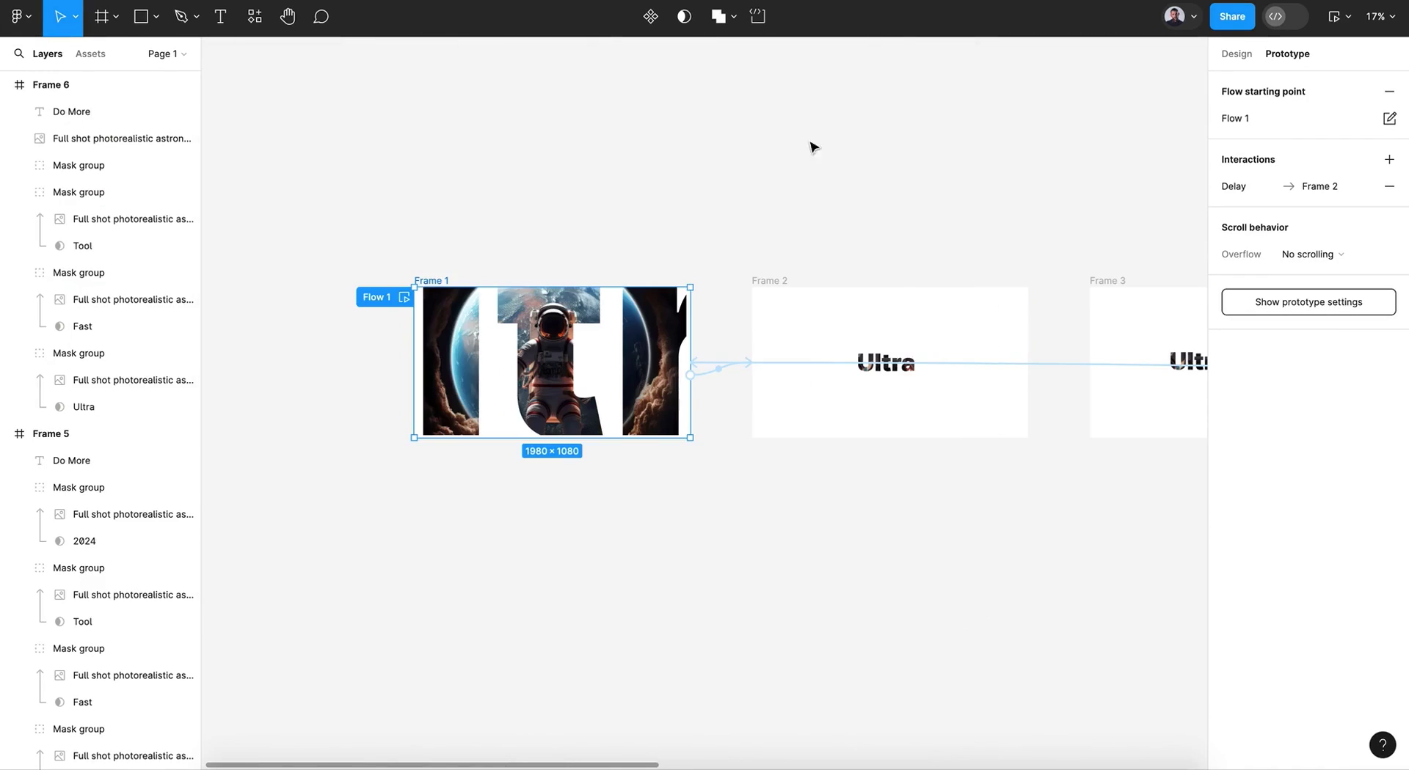
Reopen the loop-back interaction and change its duration to 300 ms
left_click(777, 363)
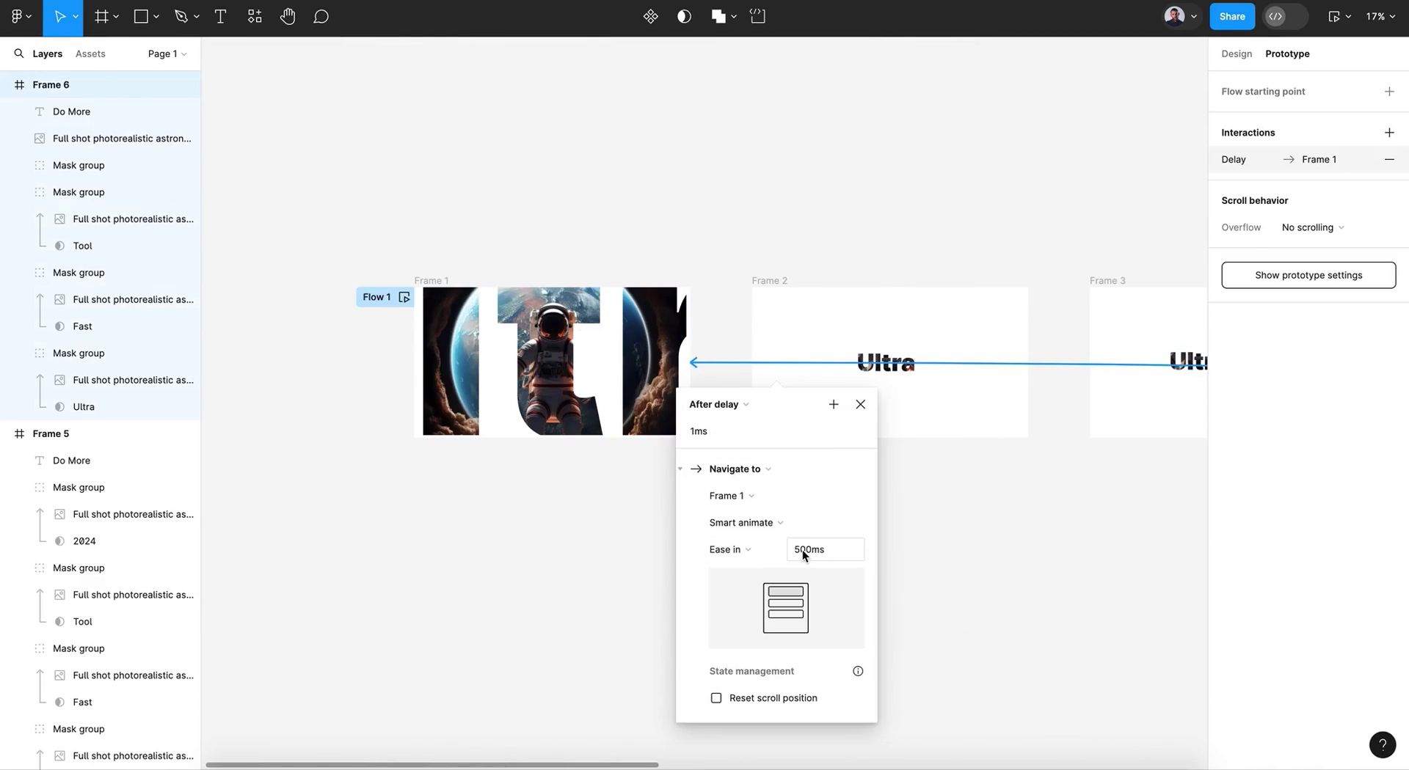
left_click_drag(801, 550, 784, 555)
left_click(860, 410)
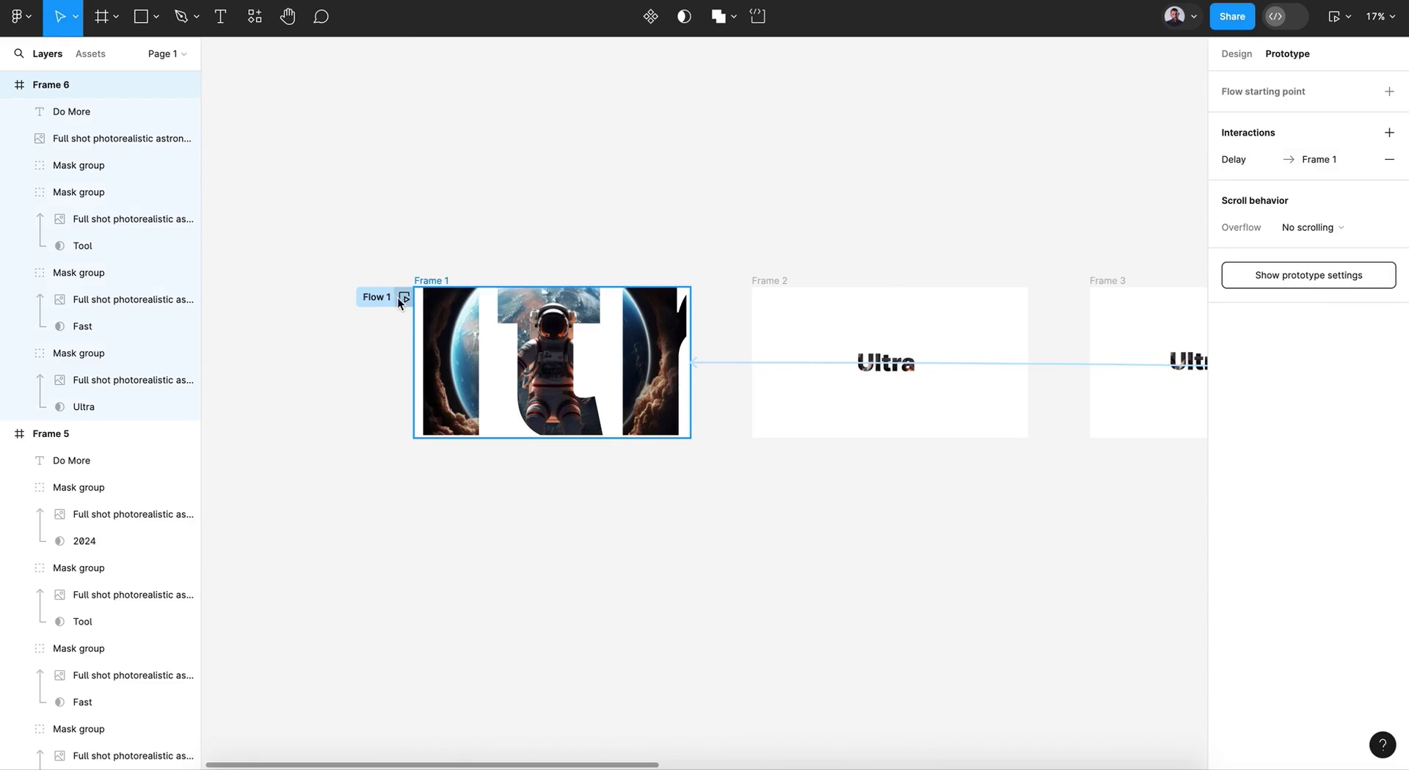
left_click(400, 298)
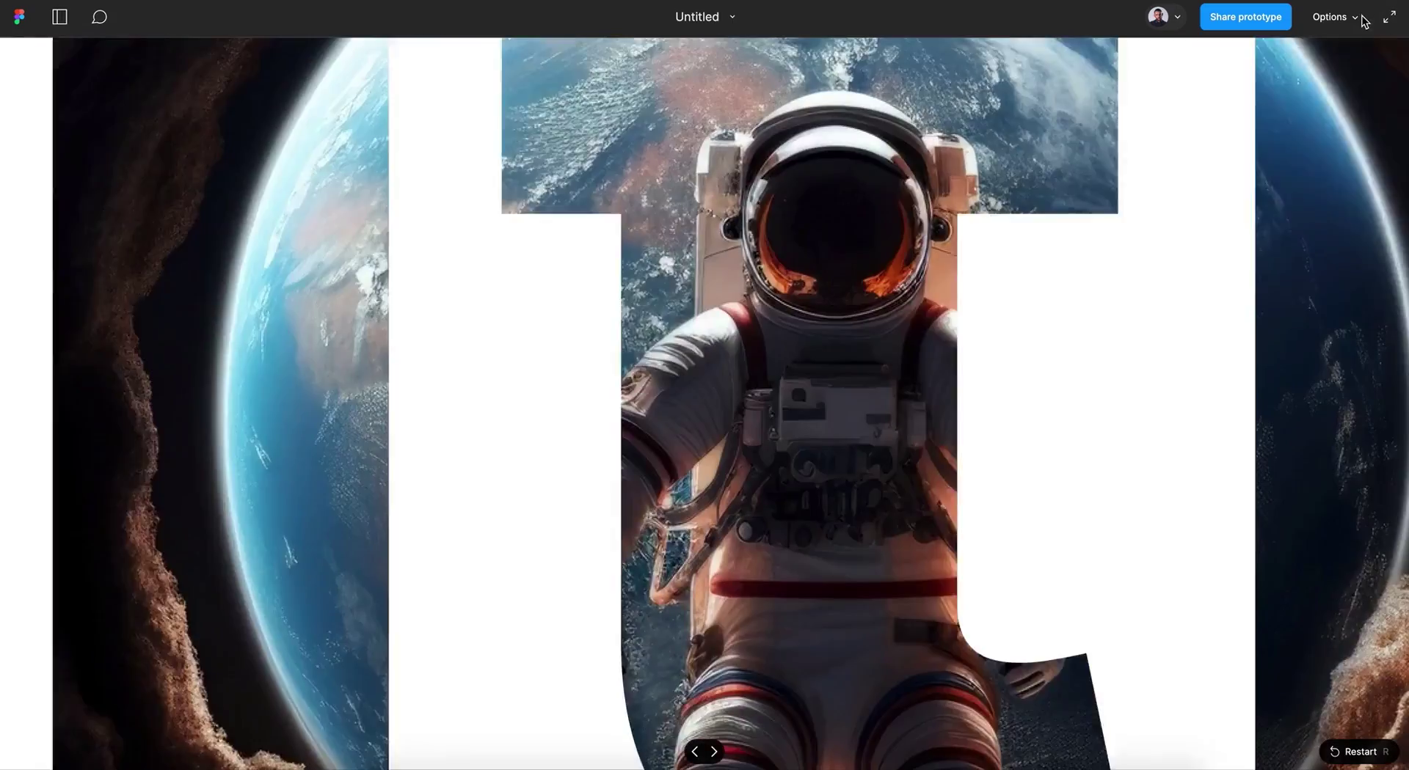
left_click(1363, 22)
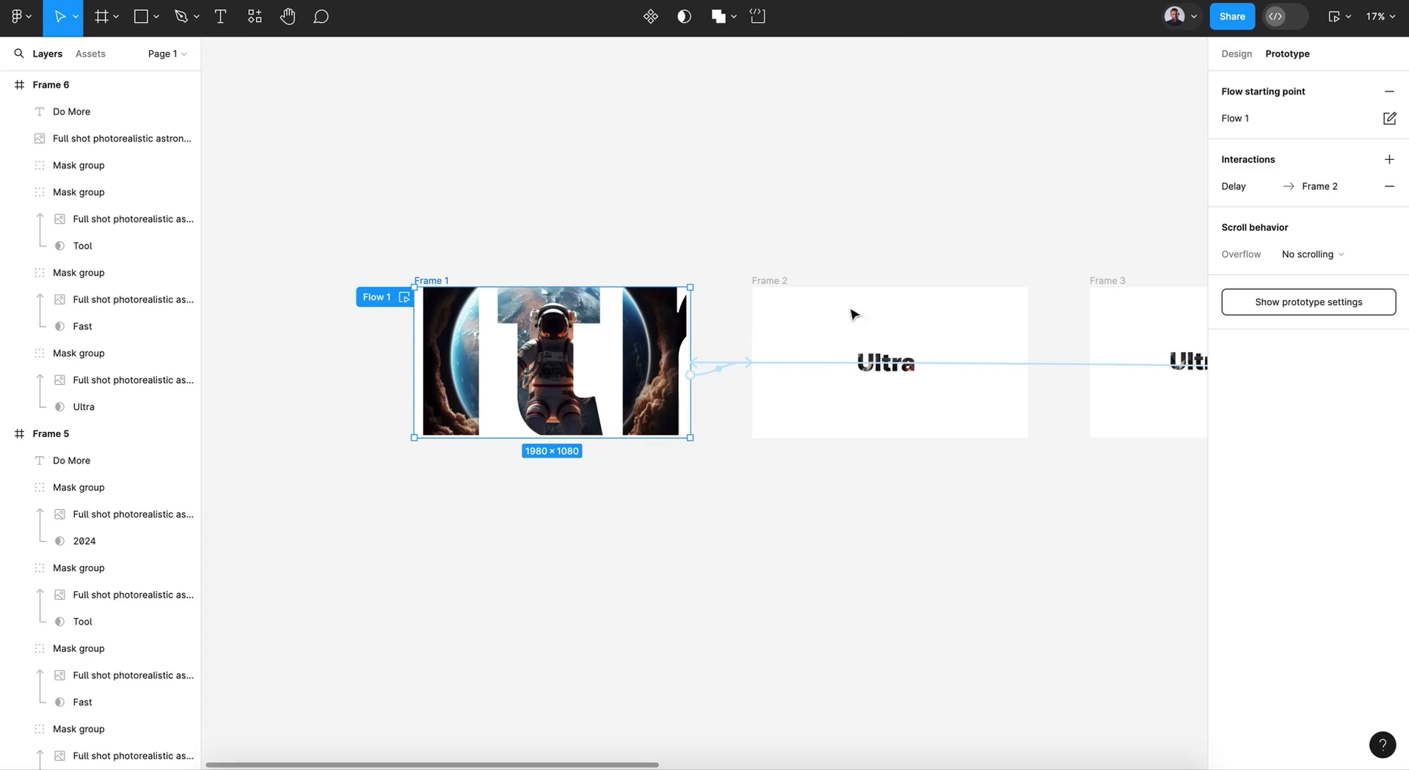
Paste Frame 6's astronaut image into Frame 1 and set its opacity to 0%
scroll(917, 384, "right", 10)
scroll(918, 384, "right", 8)
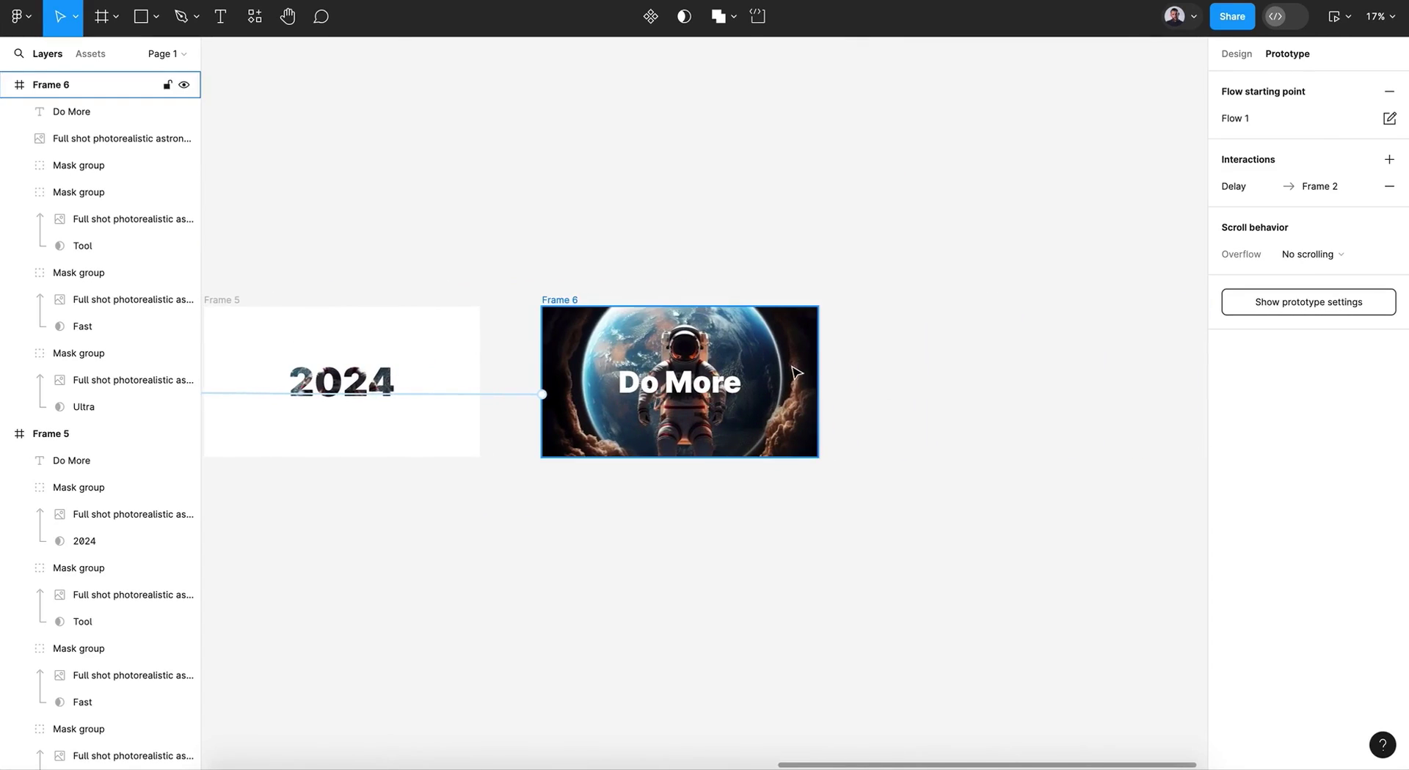
left_click(101, 114)
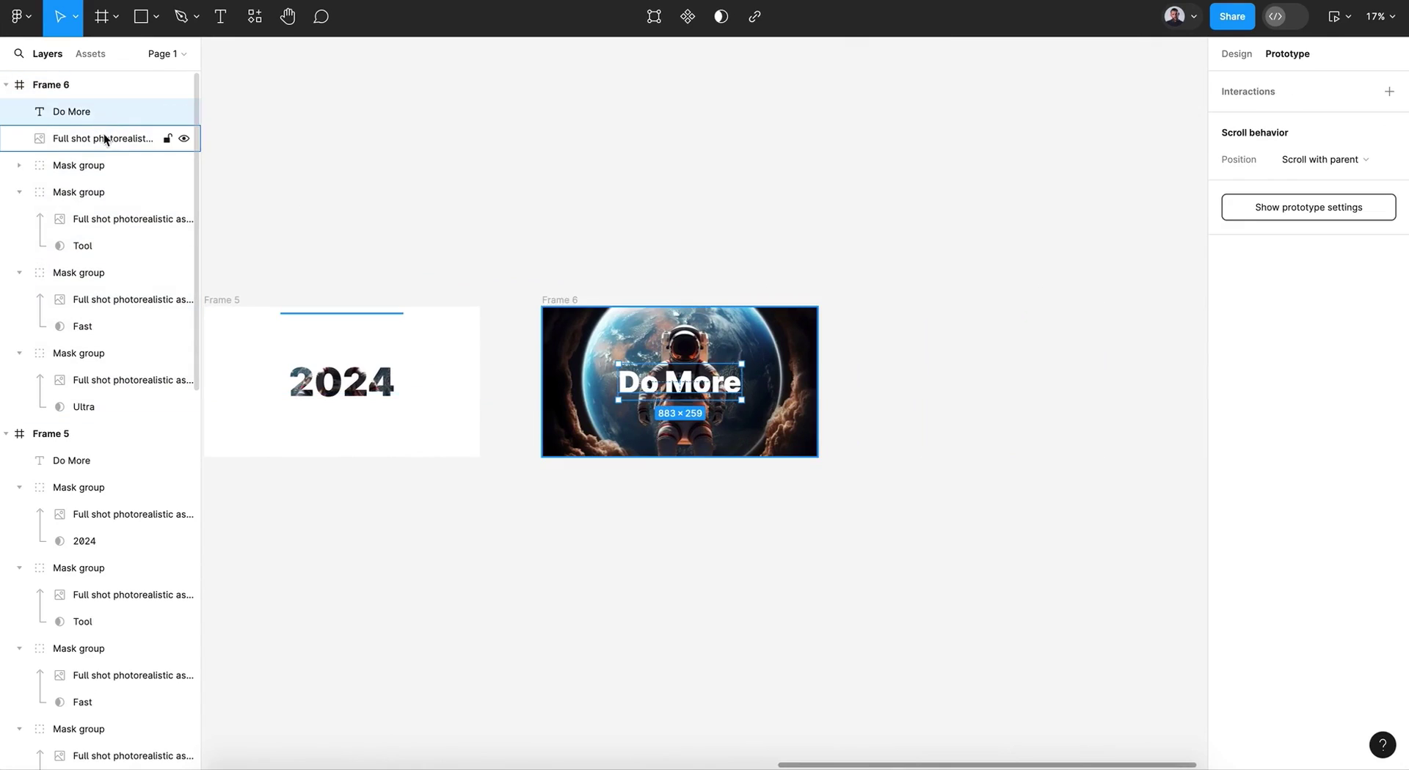
left_click(104, 138)
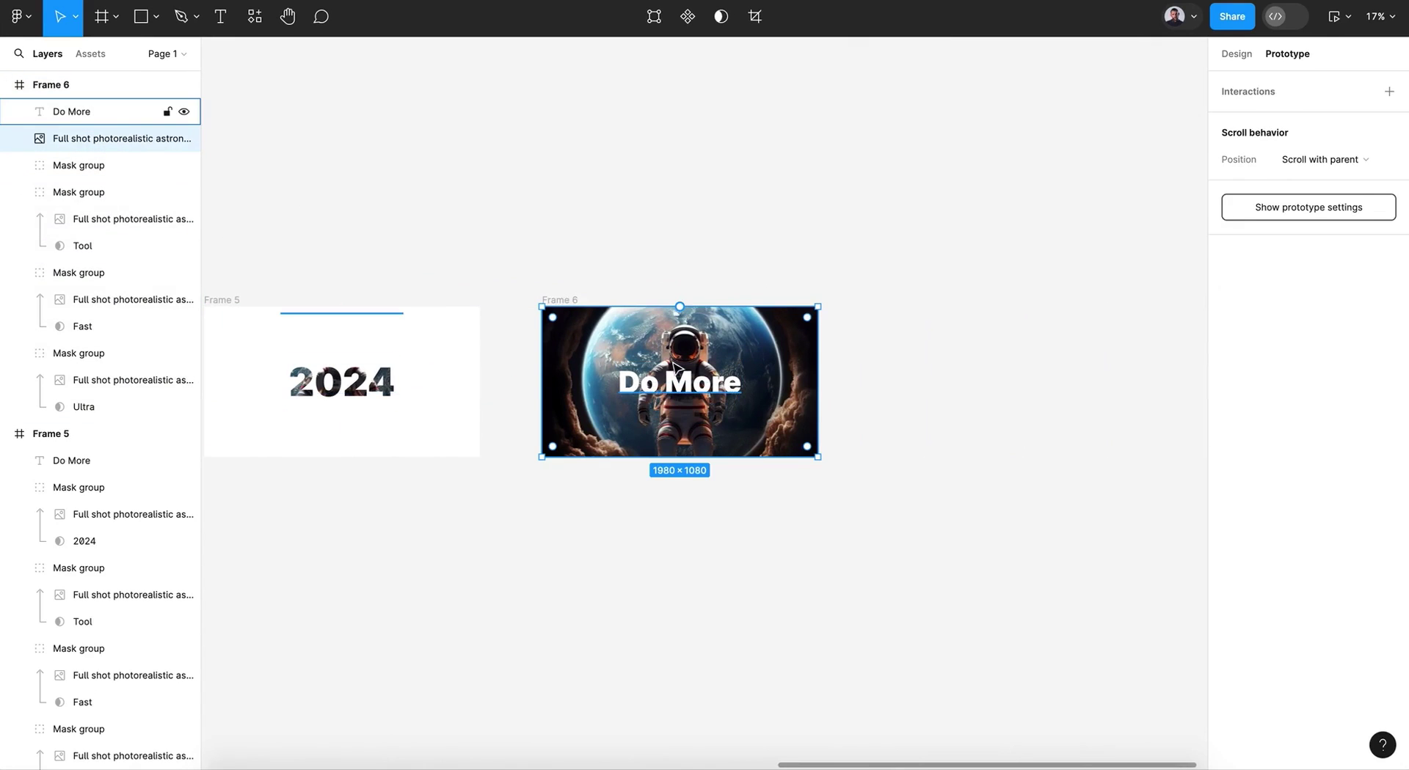
left_click(1237, 58)
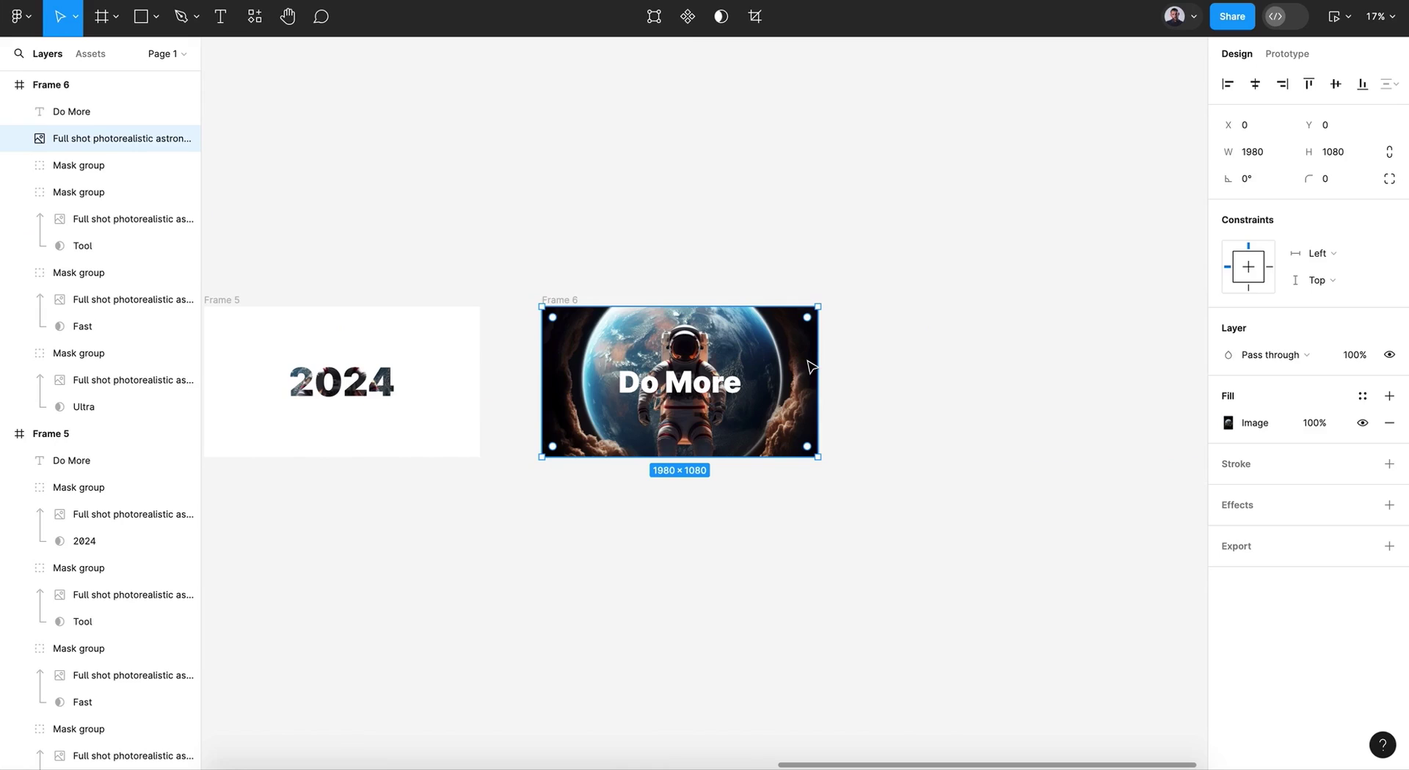
scroll(810, 367, "left", 15)
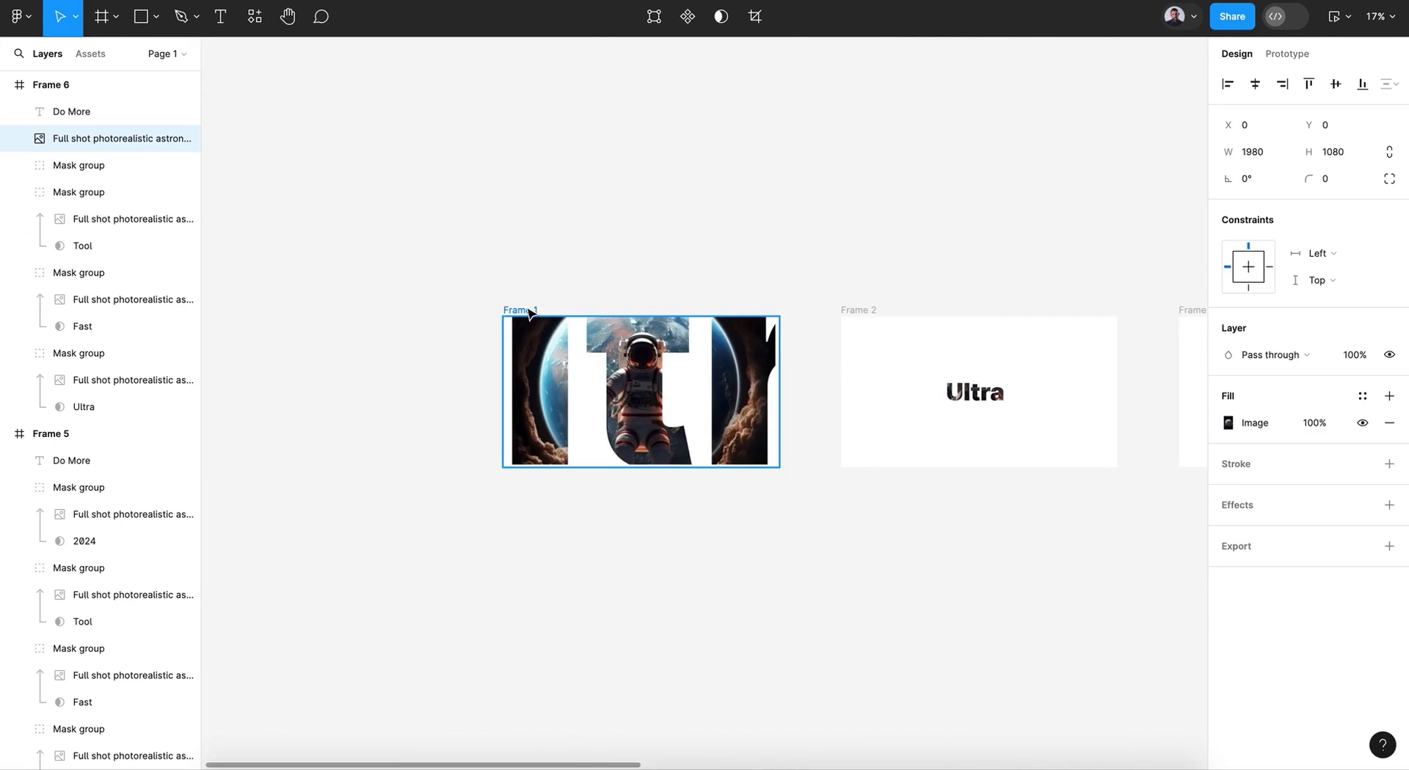
left_click(530, 313)
key("ctrl+v")
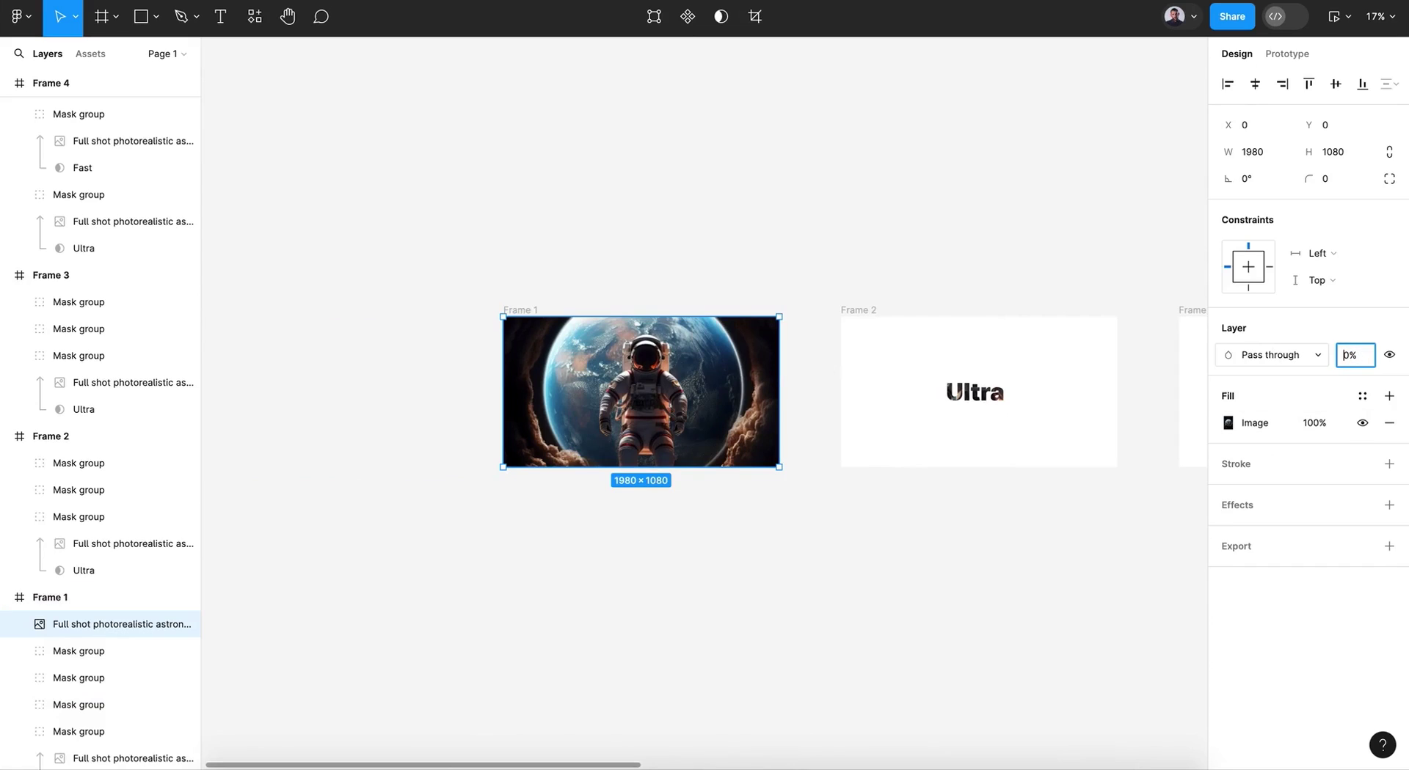
type("0")
key("Return")
left_click(778, 218)
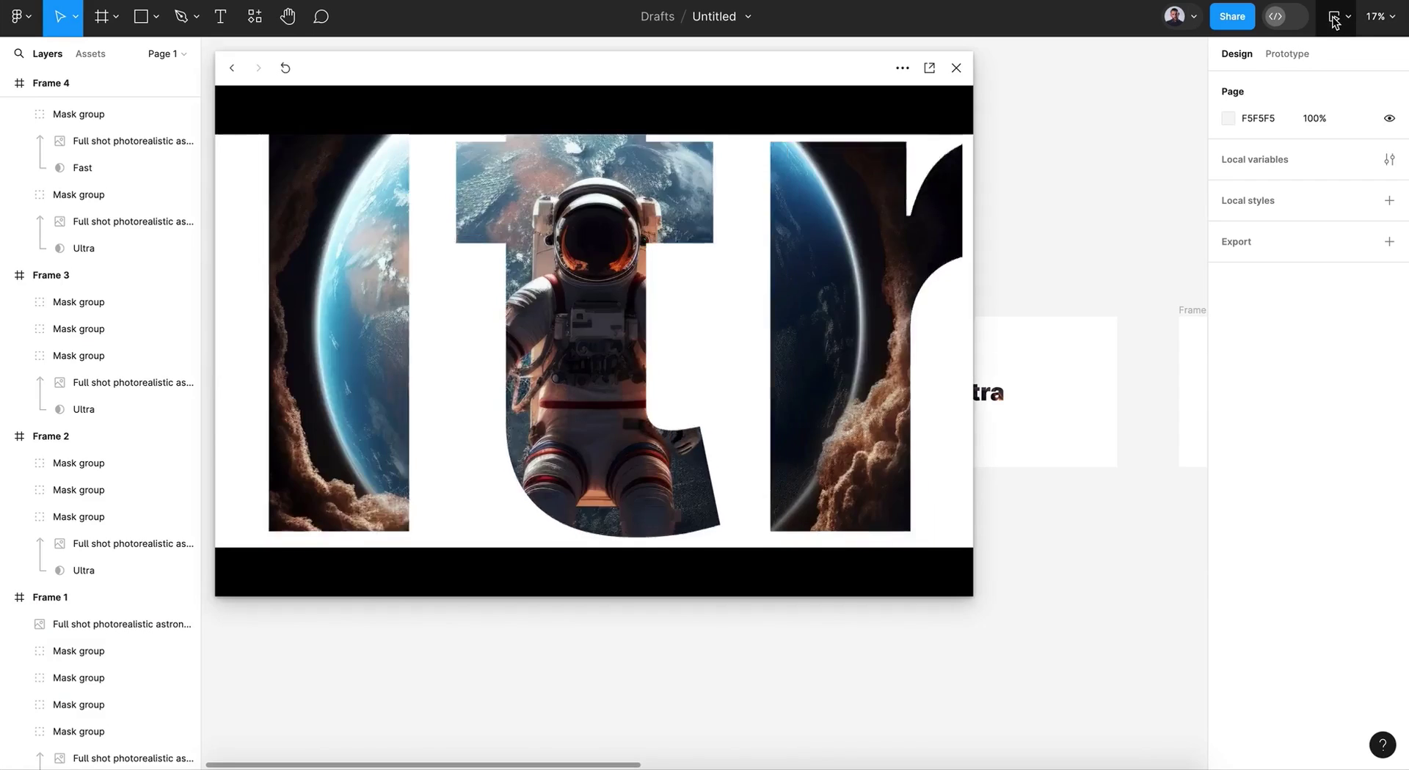
Start the prototype preview and watch it advance from 'Ultra' to the 'Ultra Fast Tool' frame
left_click(1335, 16)
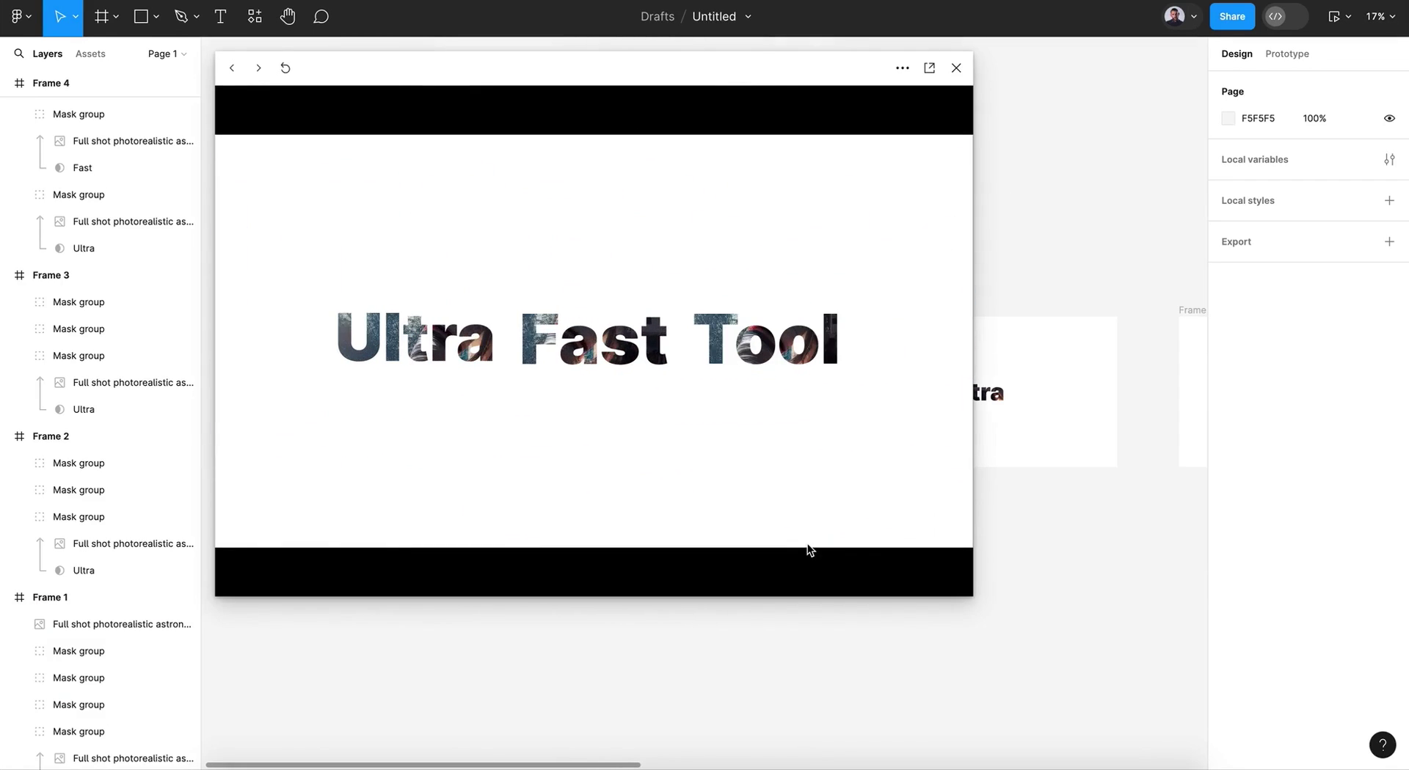